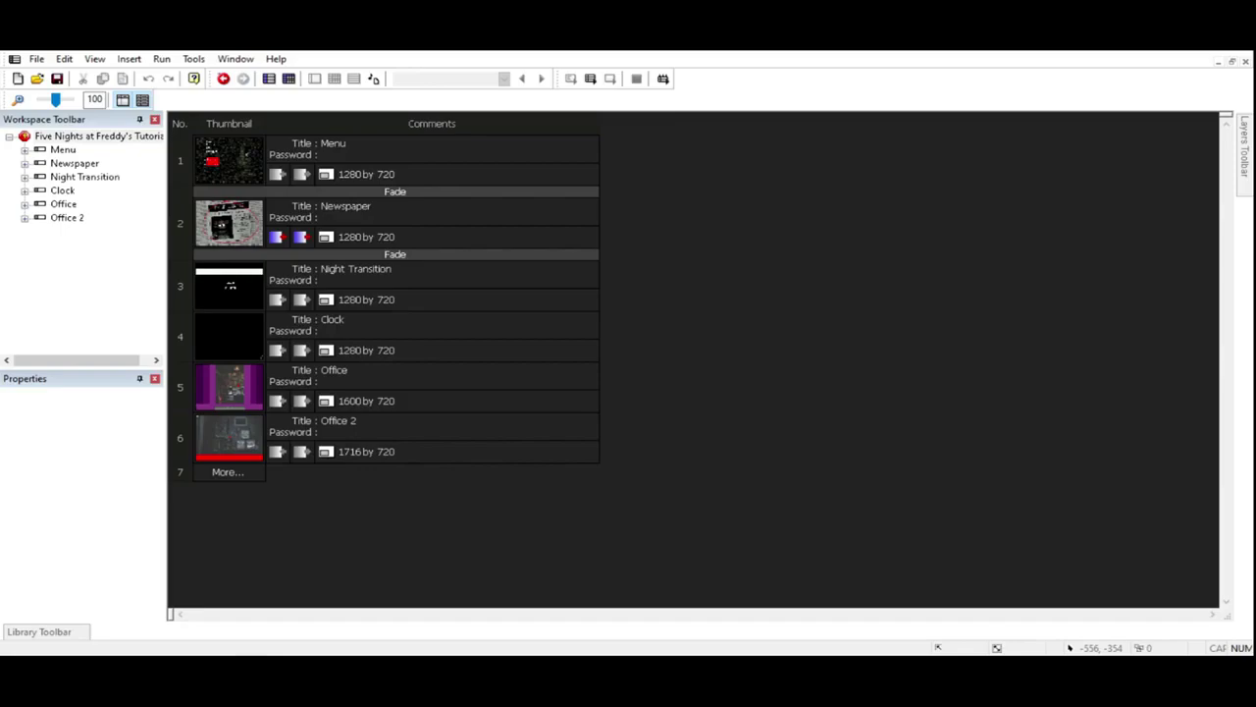
Step: Open the Office frame for editing and add a new layer above its four existing layers
left_click(432, 385)
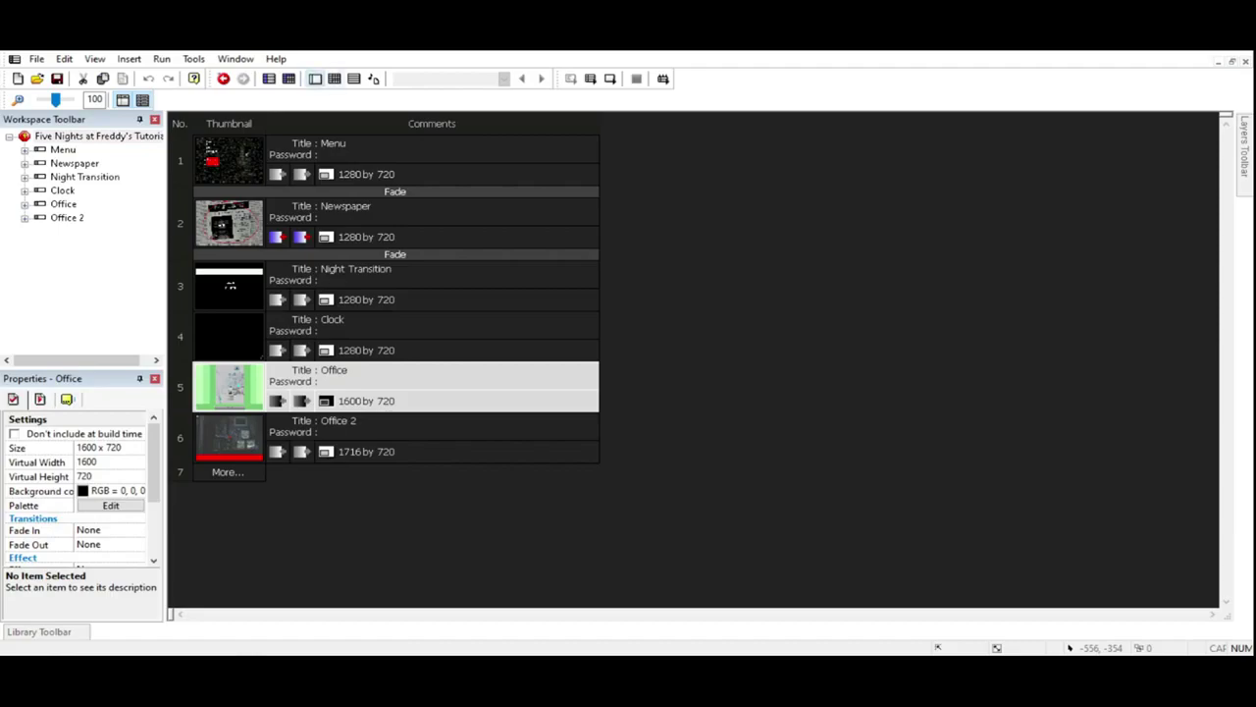
double_click(432, 386)
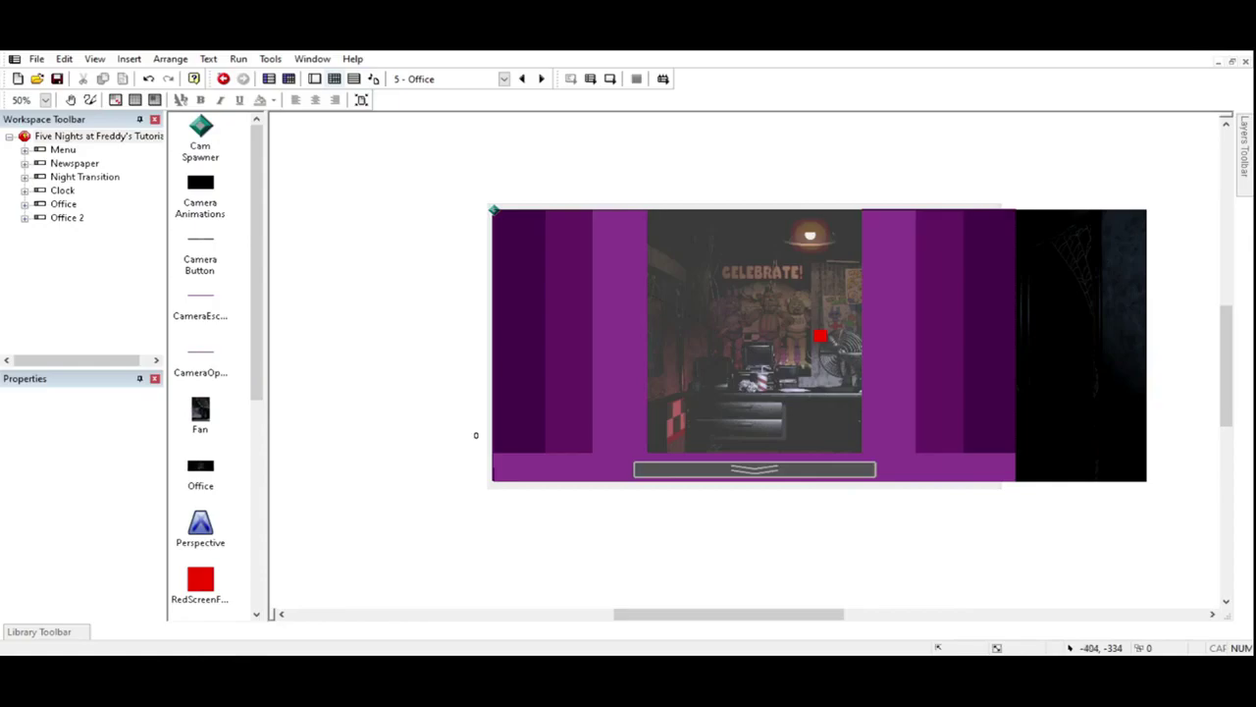
left_click(334, 79)
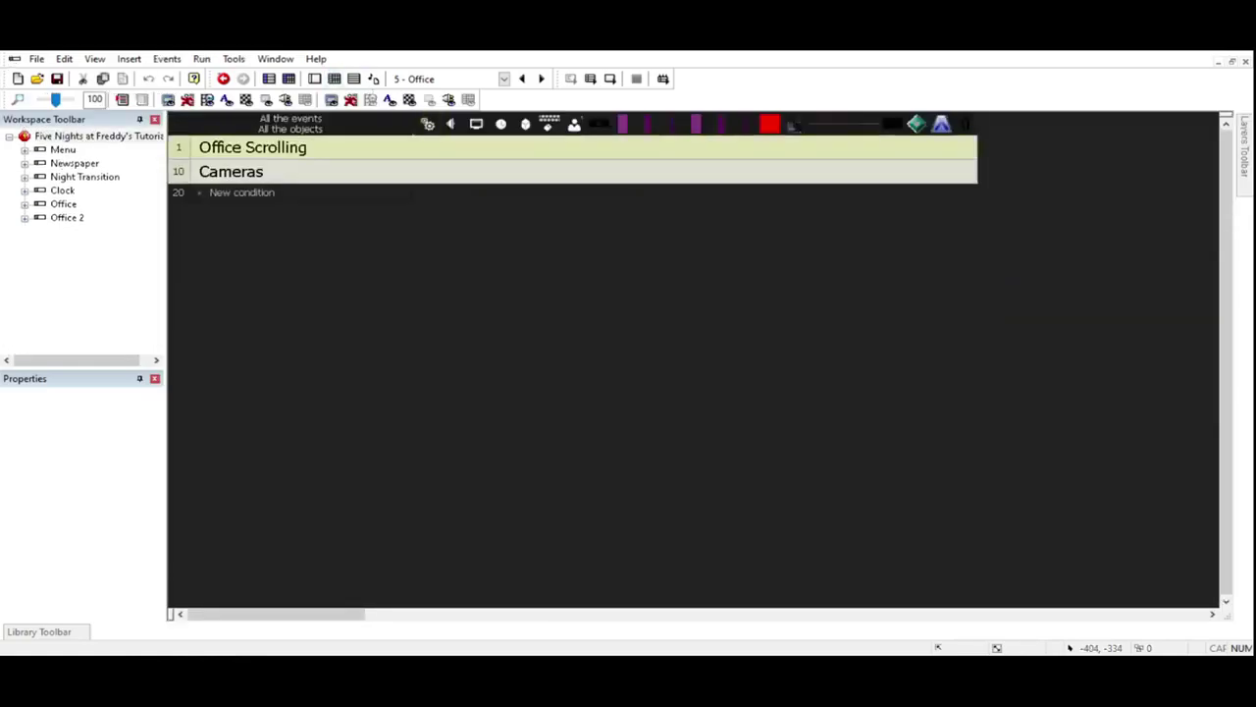
left_click(315, 79)
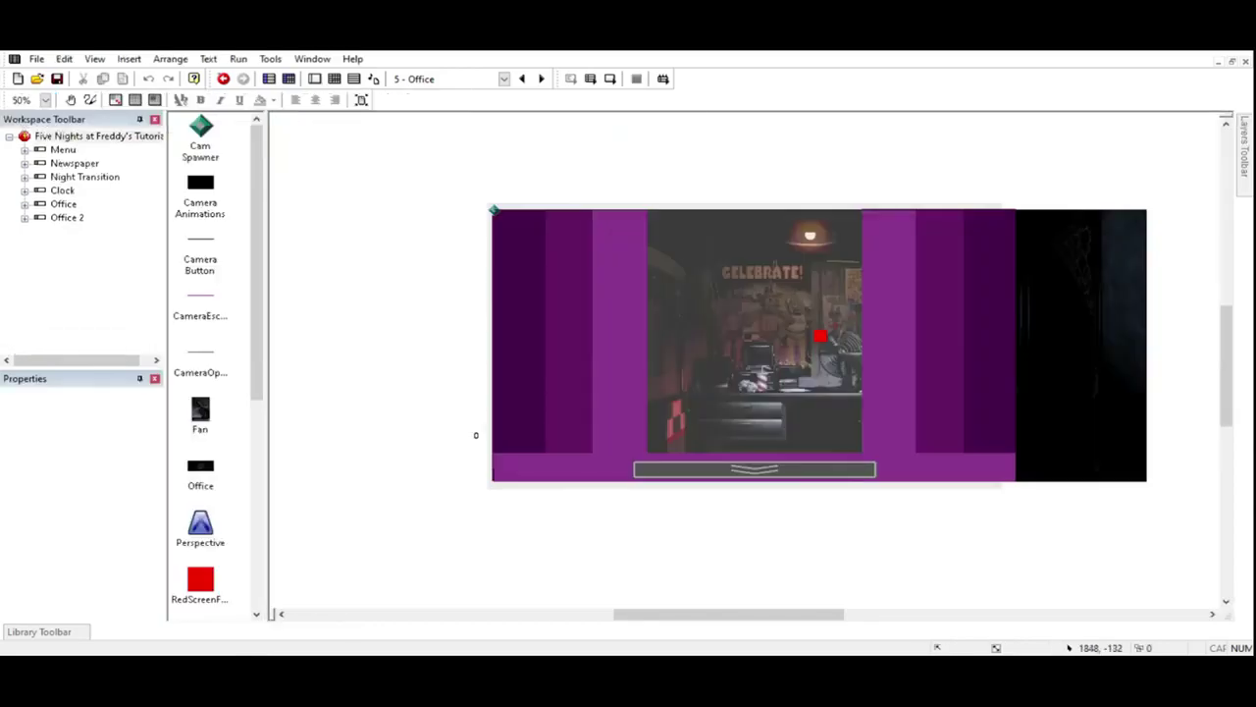
mouse_move(1243, 147)
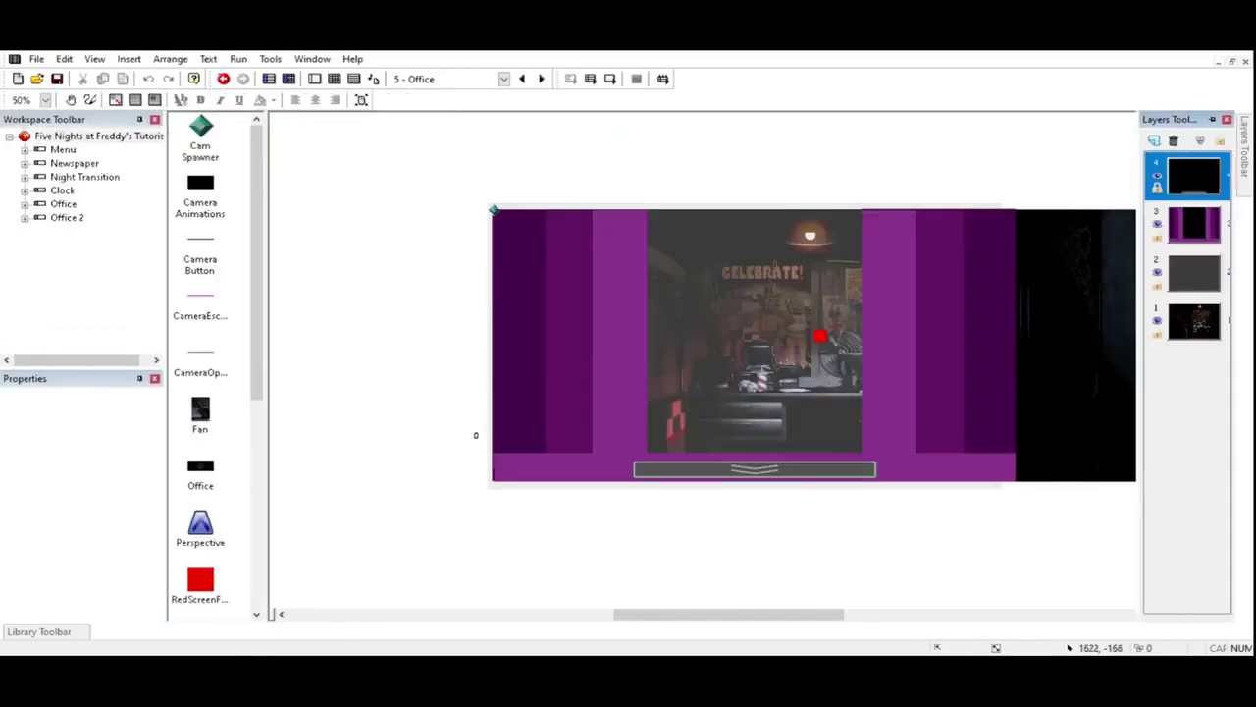
left_click(1154, 141)
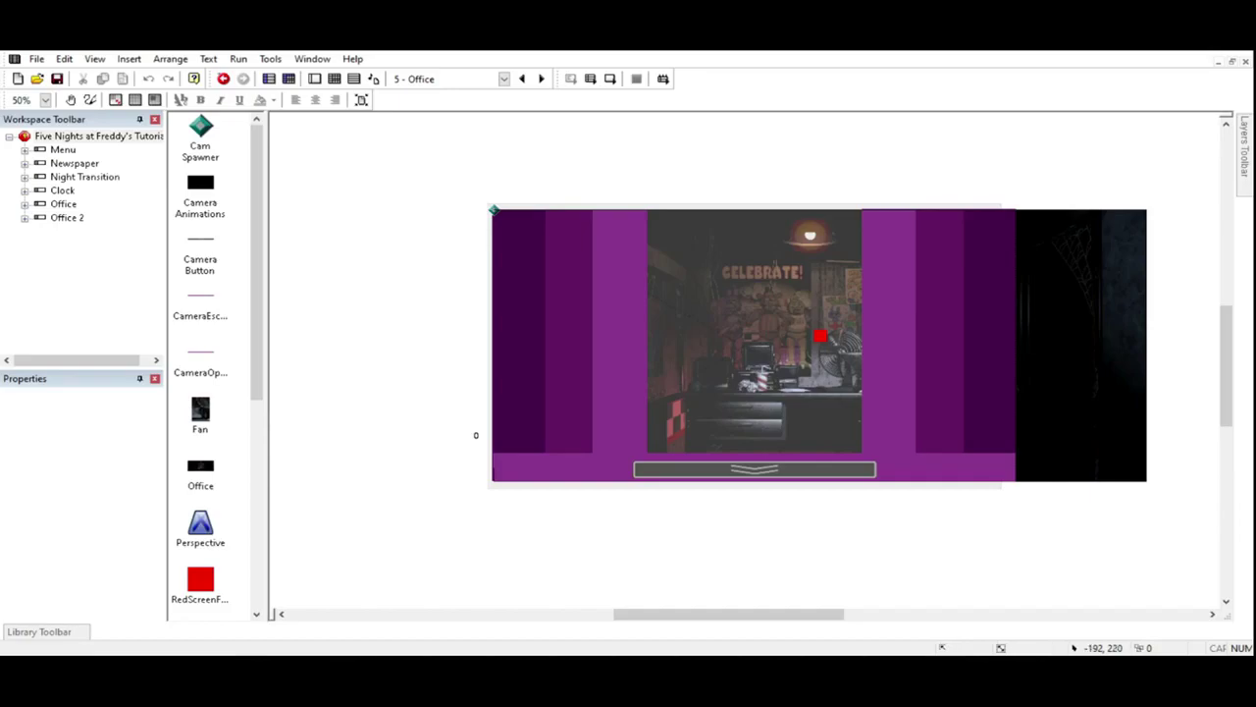
Step: Insert an Active object on the new layer, over the middle of the office image
double_click(436, 353)
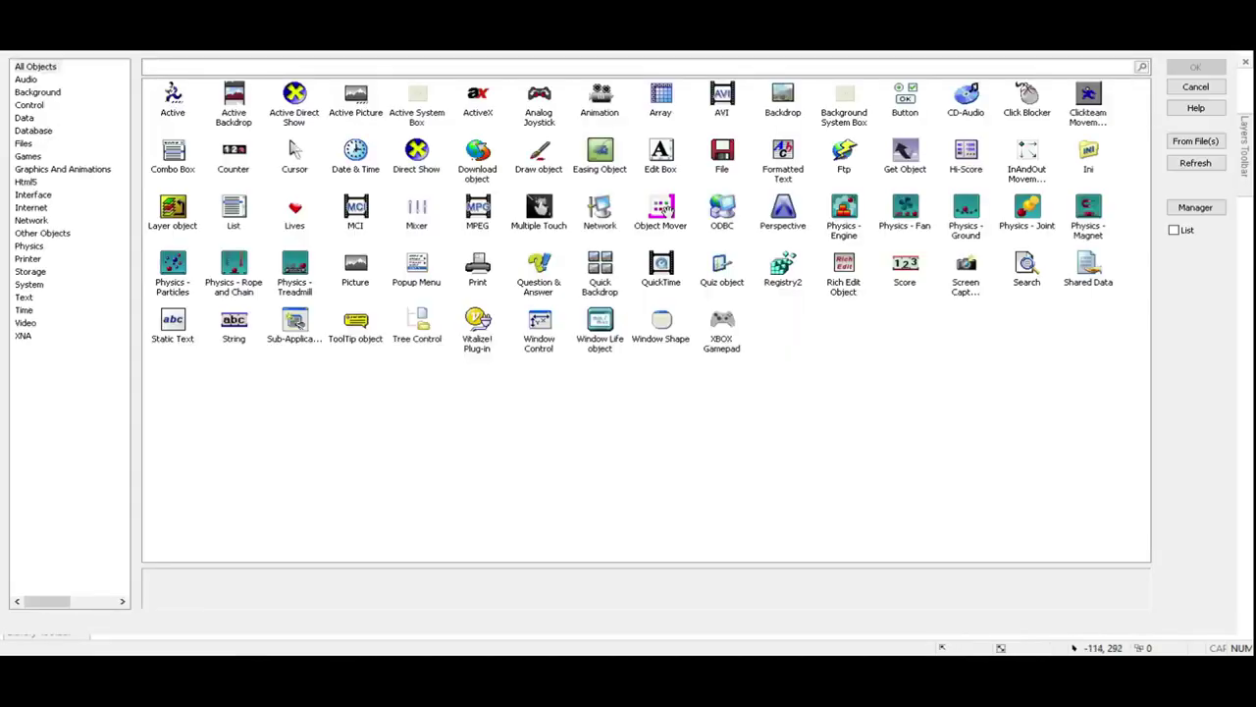
double_click(663, 208)
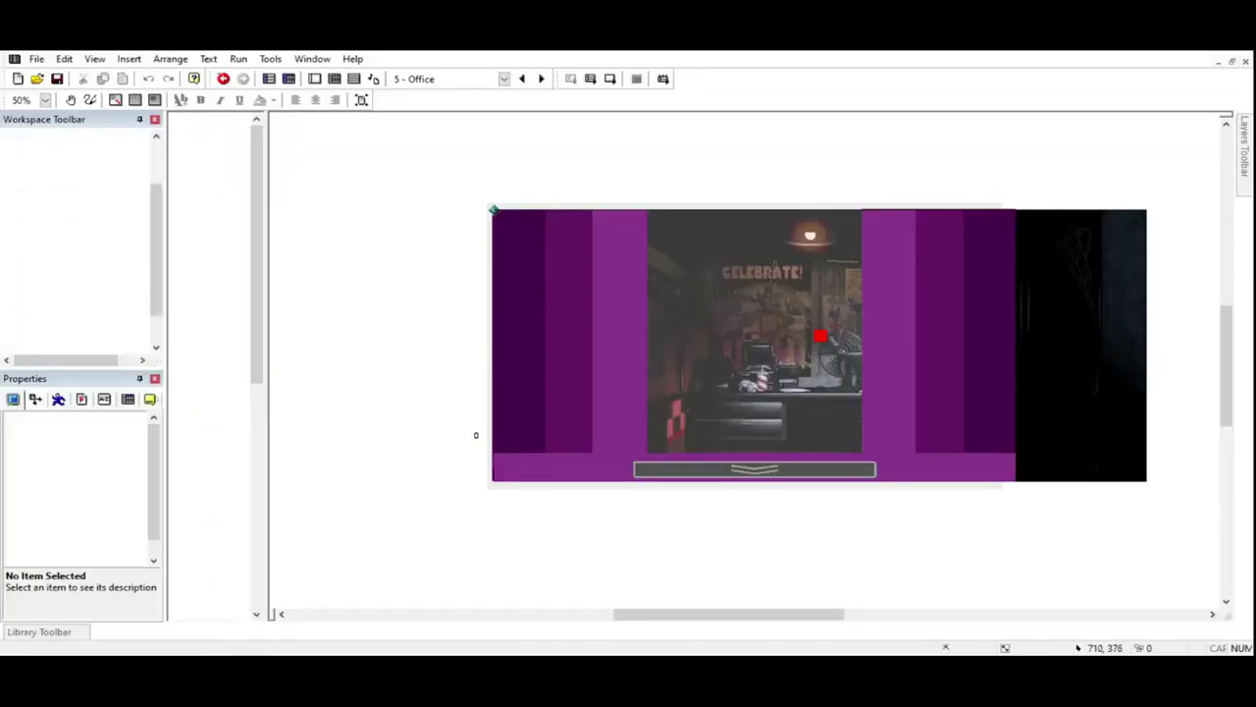
left_click(782, 350)
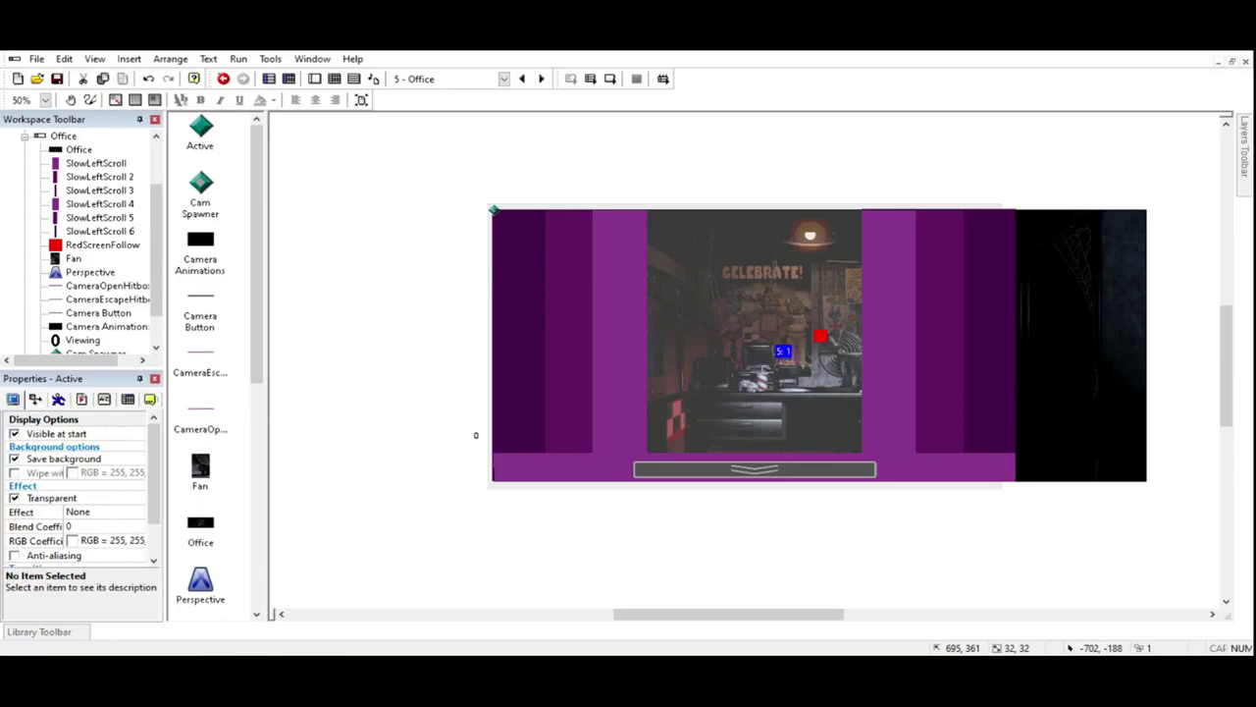
Step: Replace the Active object's default image with two camera map frames in the Stopped animation and compare the frames
double_click(205, 137)
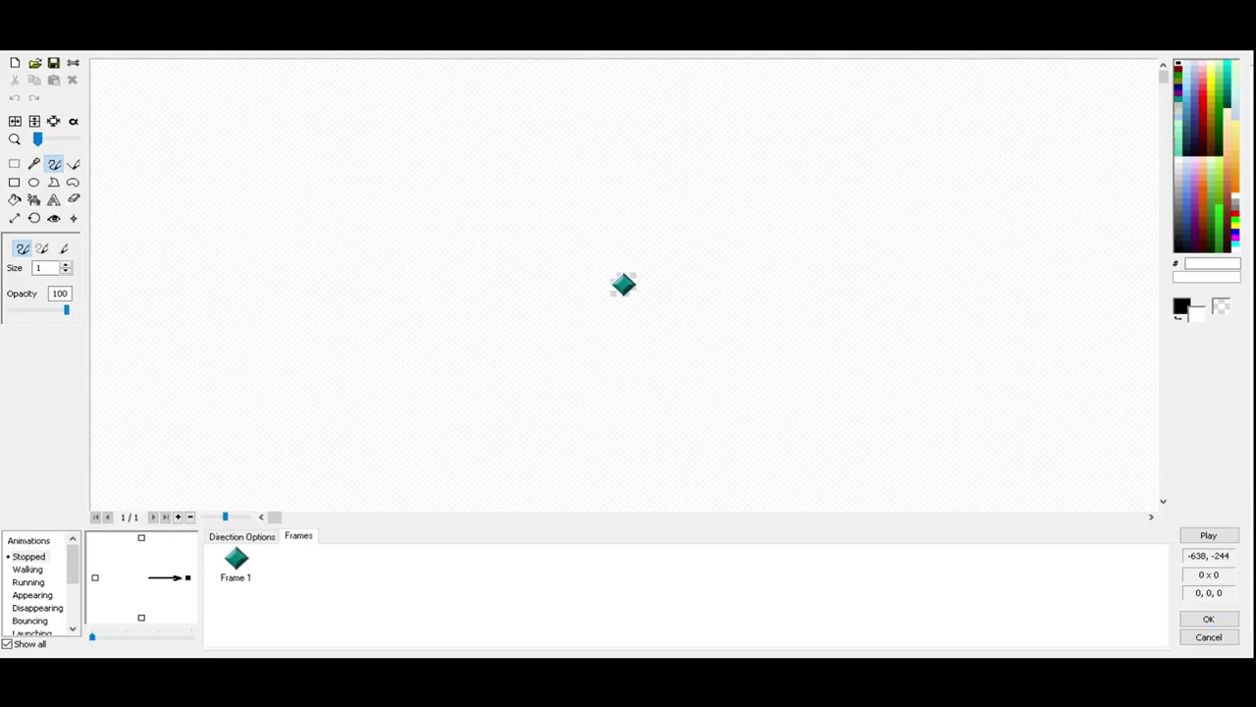
left_click(297, 577)
left_click(236, 578)
left_click(296, 577)
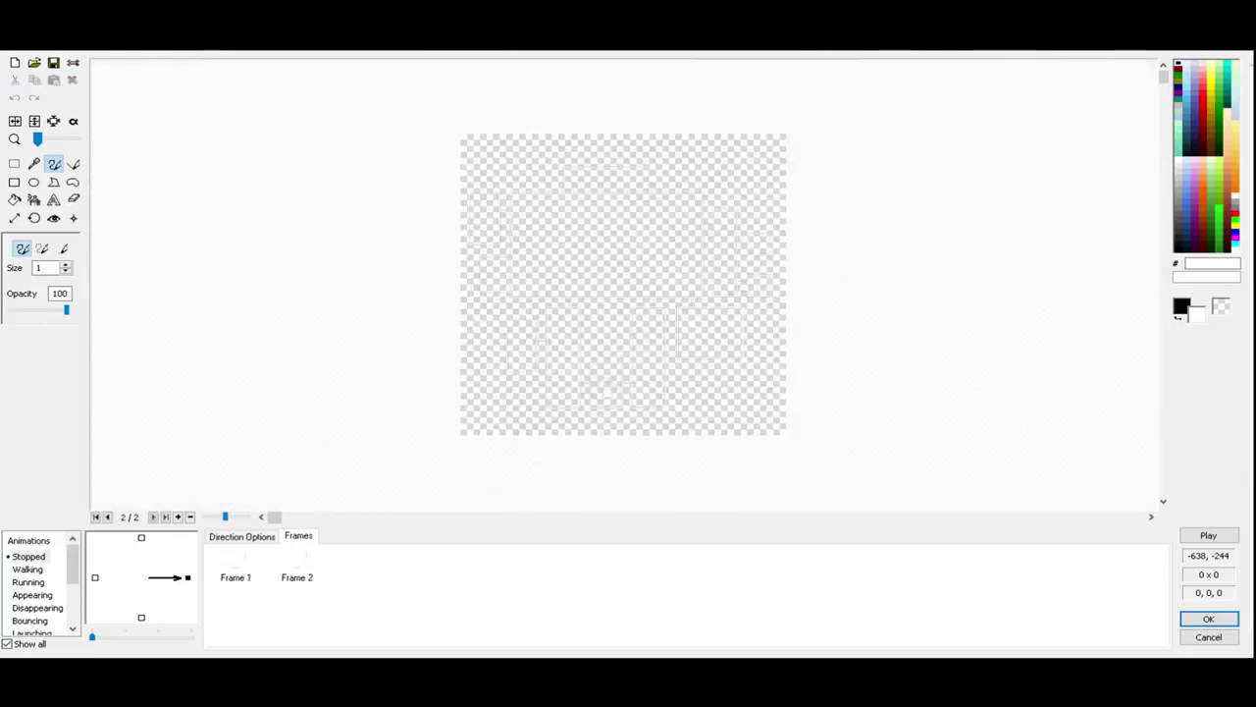
left_click(235, 578)
left_click(297, 577)
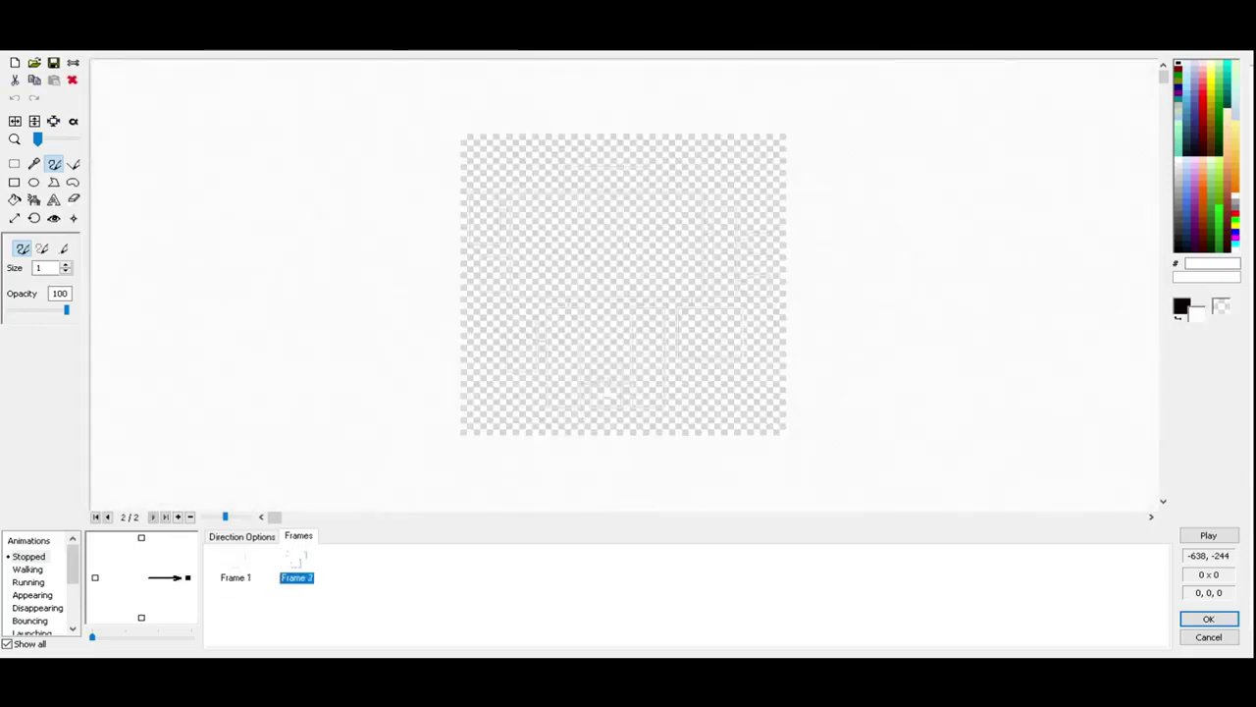
left_click(235, 577)
left_click(296, 577)
left_click(236, 577)
left_click(373, 592)
Step: Set the Stopped animation's speed to 10 and preview the playback
left_click(241, 537)
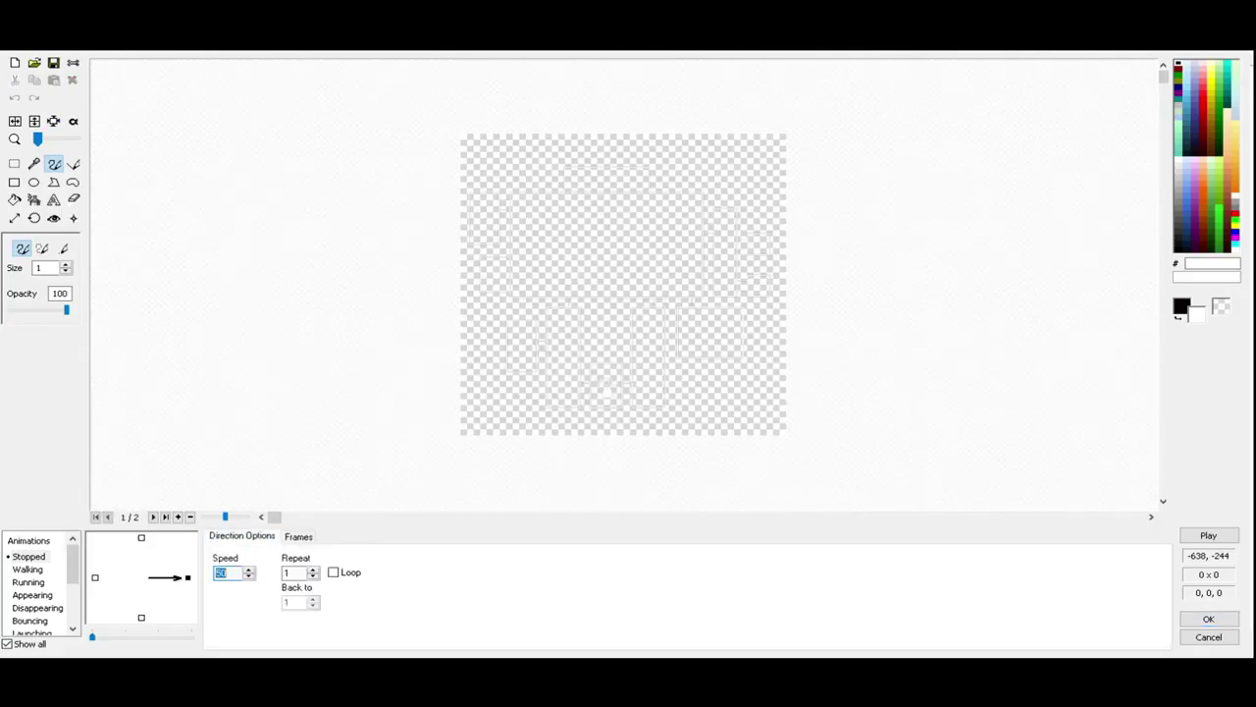
type("10")
key("ctrl+Tab")
left_click(298, 575)
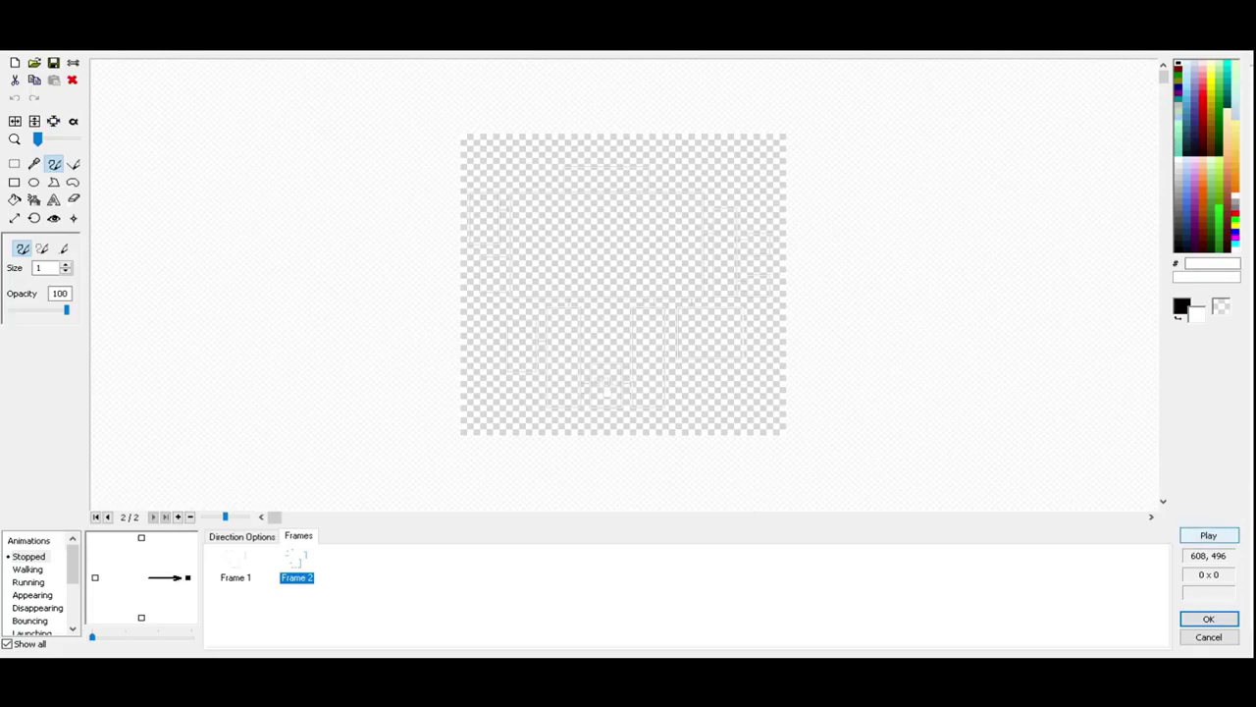
left_click(1210, 536)
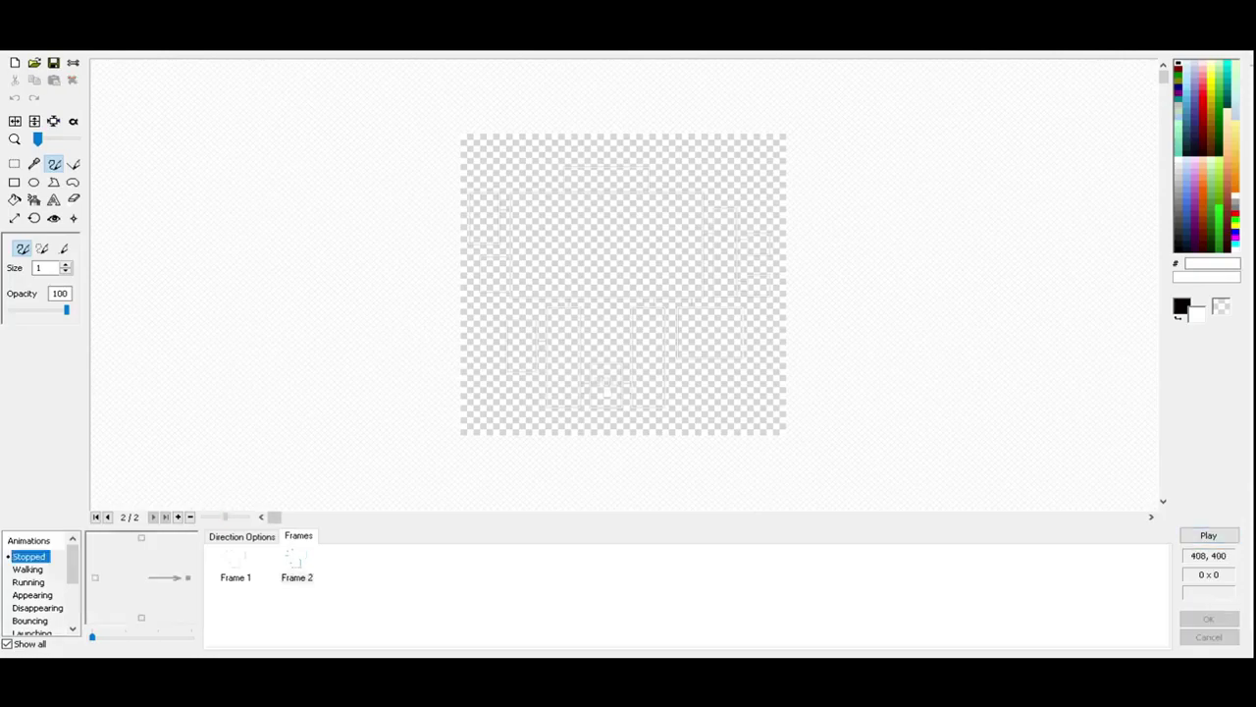
Step: Loop the Stopped animation at speed 5, preview it and accept the animation changes
left_click(241, 536)
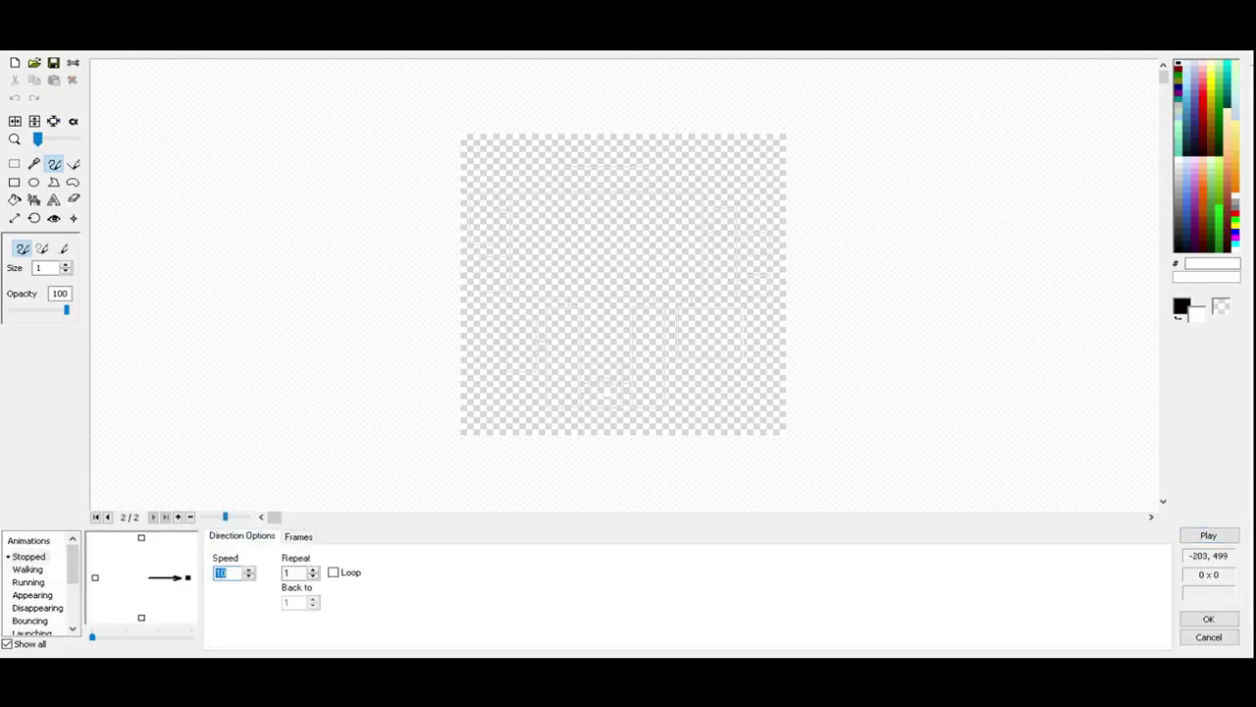
left_click(334, 573)
left_click(1210, 536)
type("5")
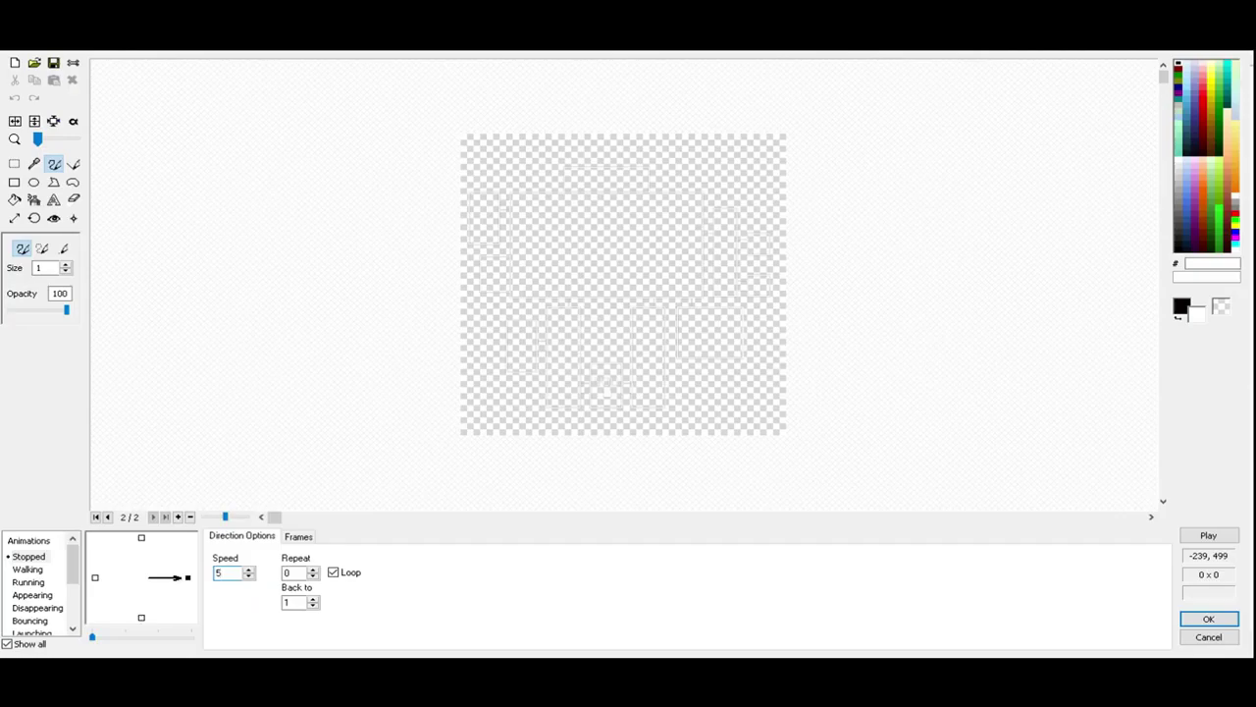
left_click(1209, 536)
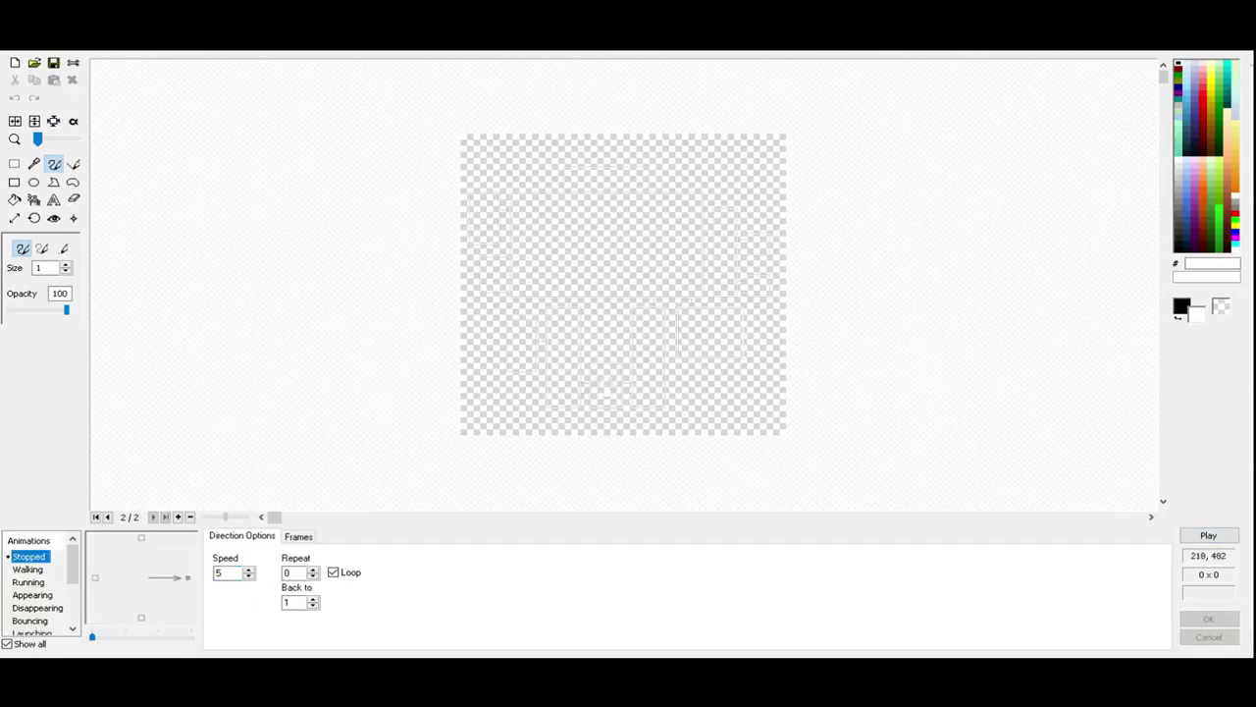
left_click(1209, 536)
left_click(298, 537)
left_click(1210, 619)
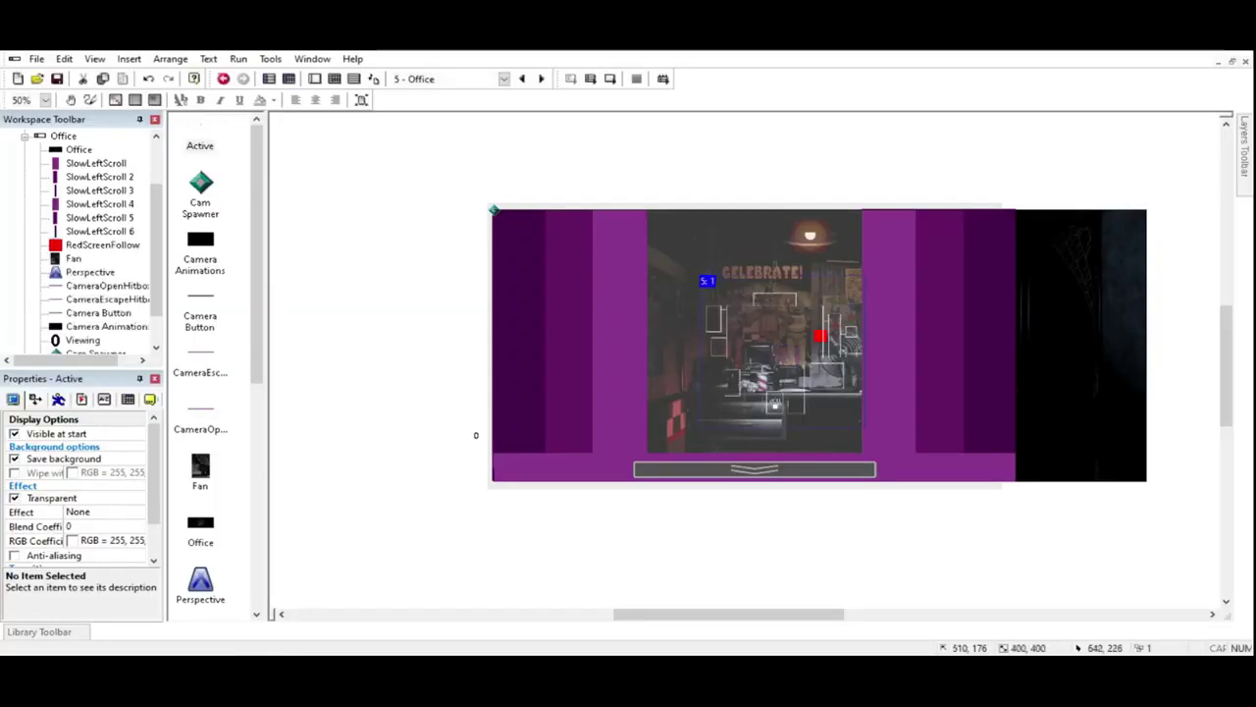
Step: Move the map object to the office's lower-right area at about 832, 274 and rename it Camera Map
left_click_drag(751, 295, 896, 344)
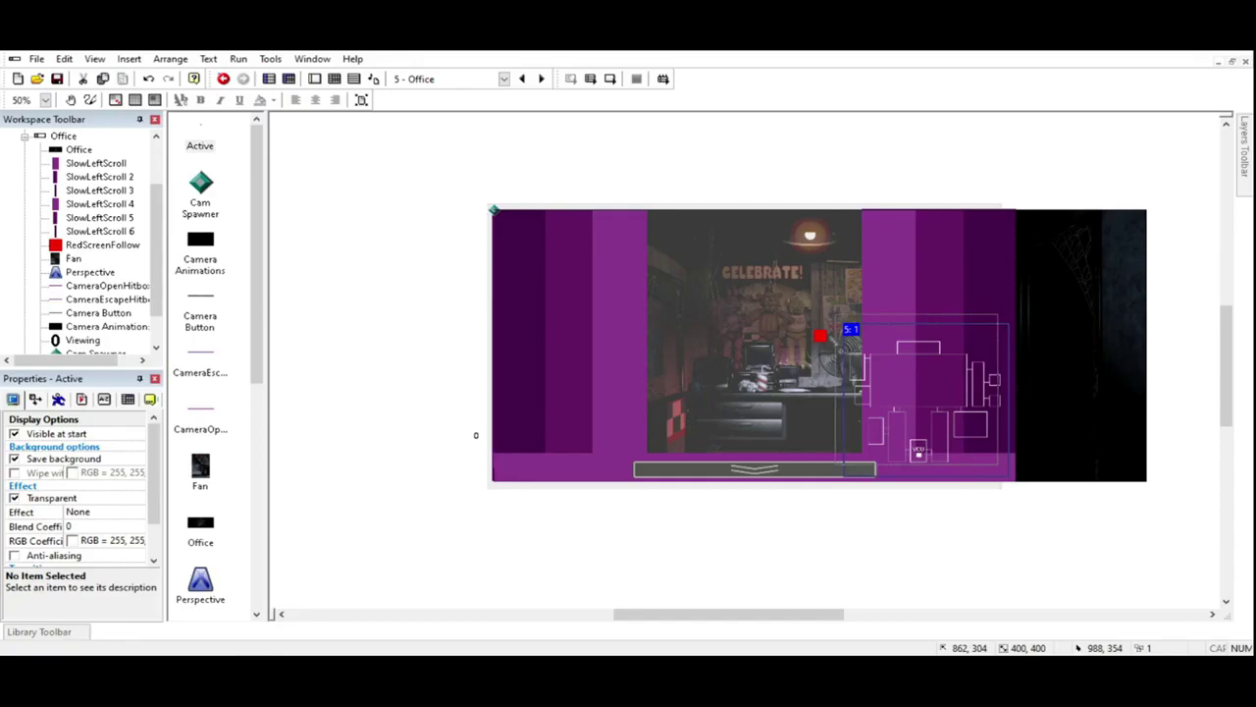
left_click_drag(895, 351, 883, 341)
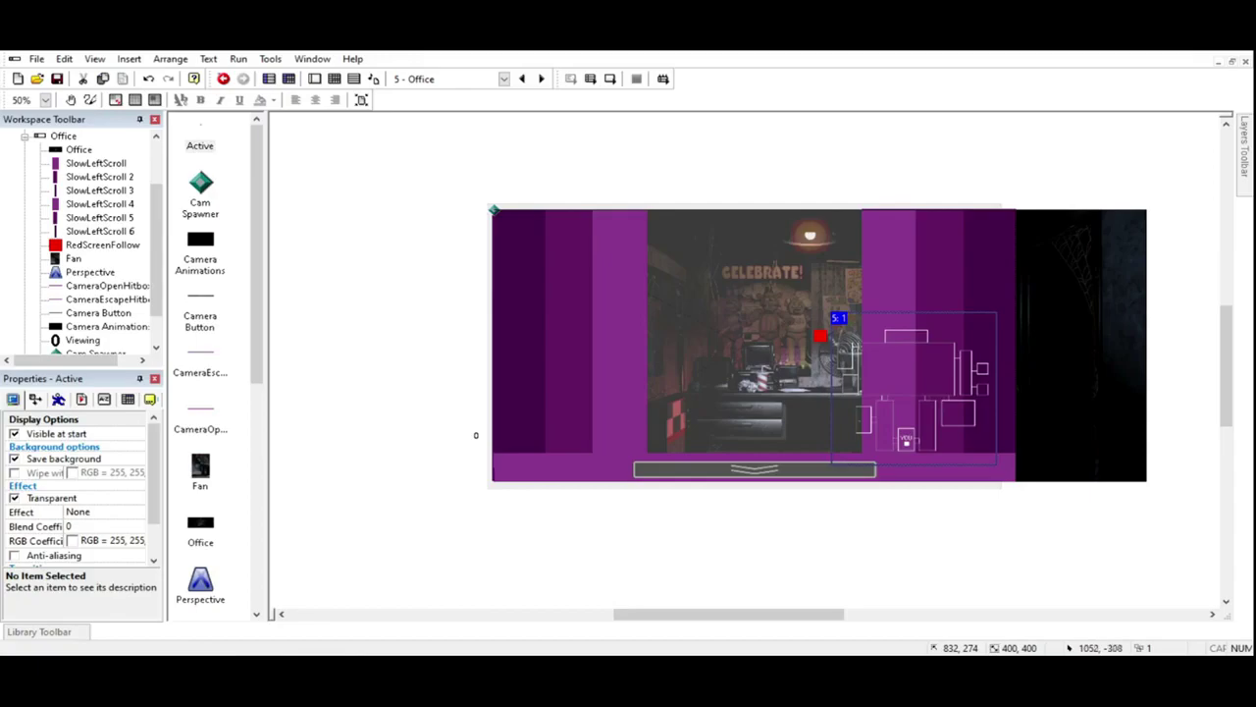
key("Return")
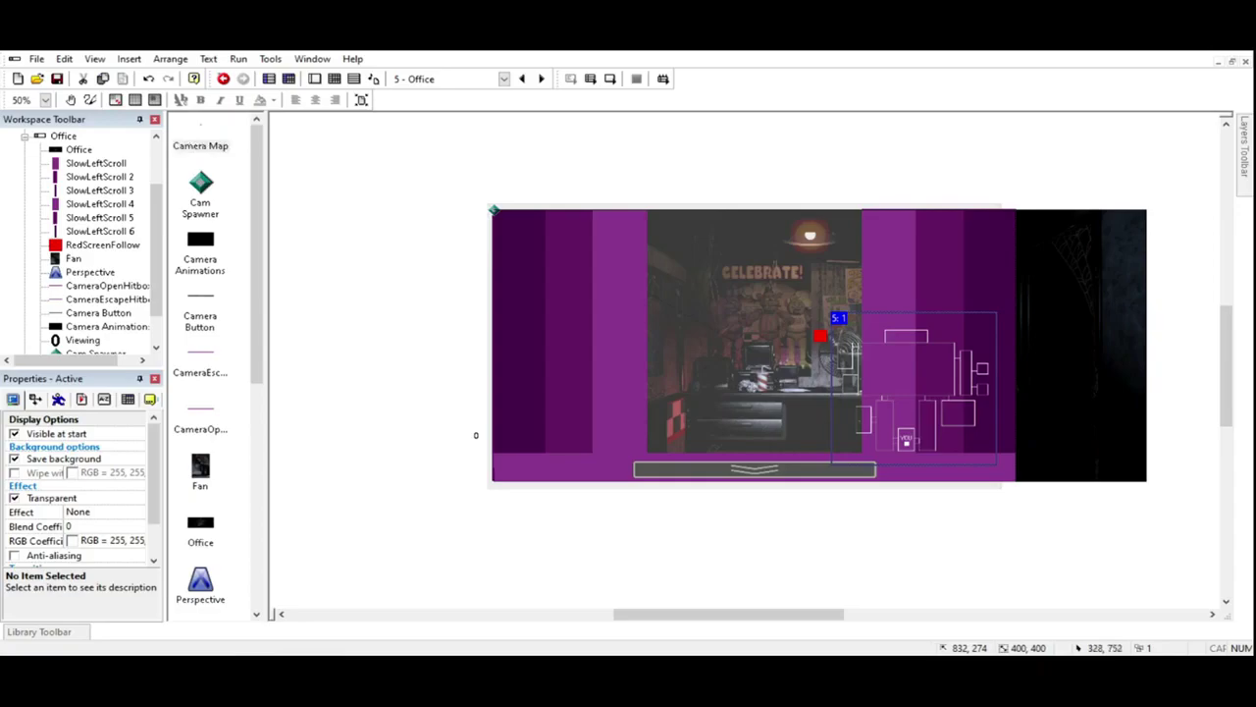
left_click(611, 539)
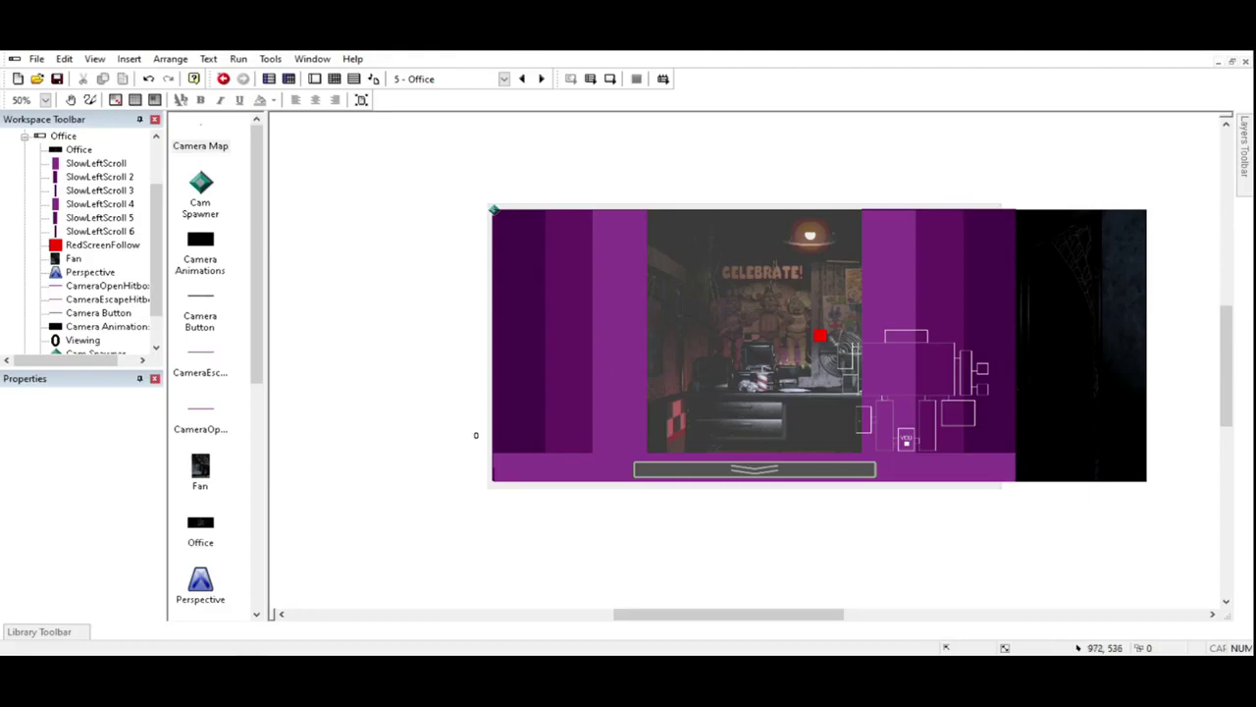
Step: Turn off Visible at start and Follow the frame for the Camera Map object
left_click(888, 407)
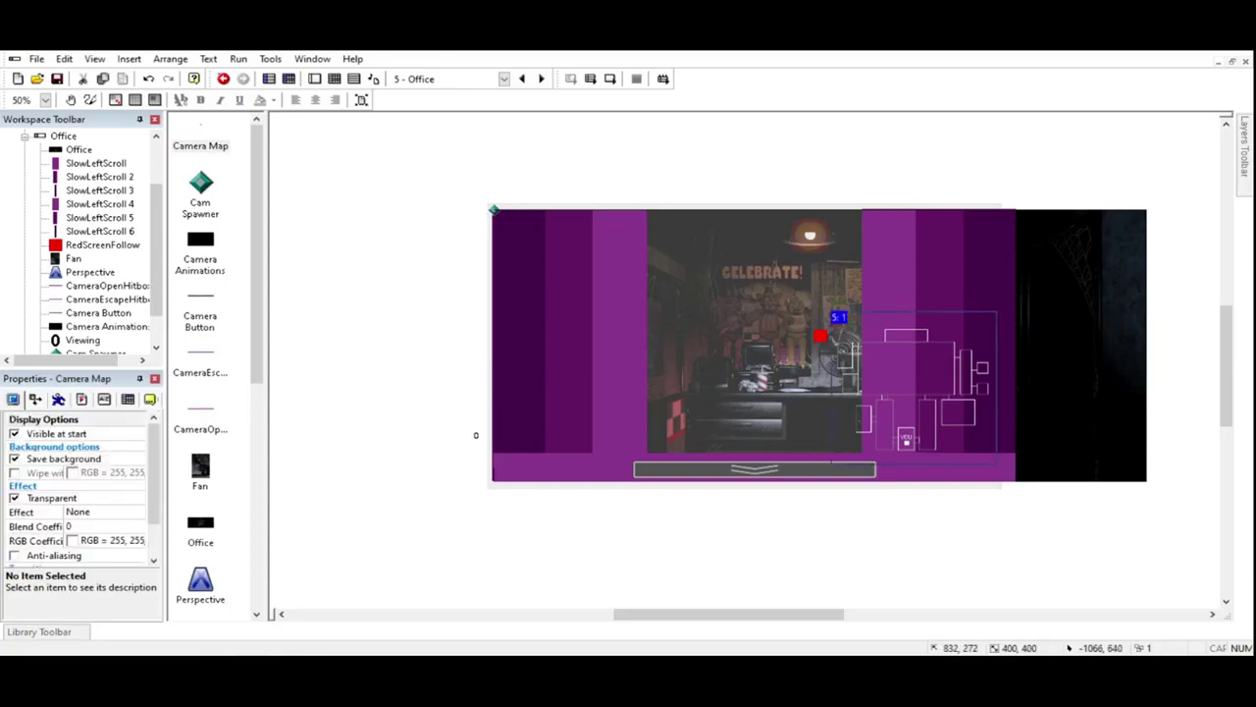
left_click(15, 433)
left_click(81, 399)
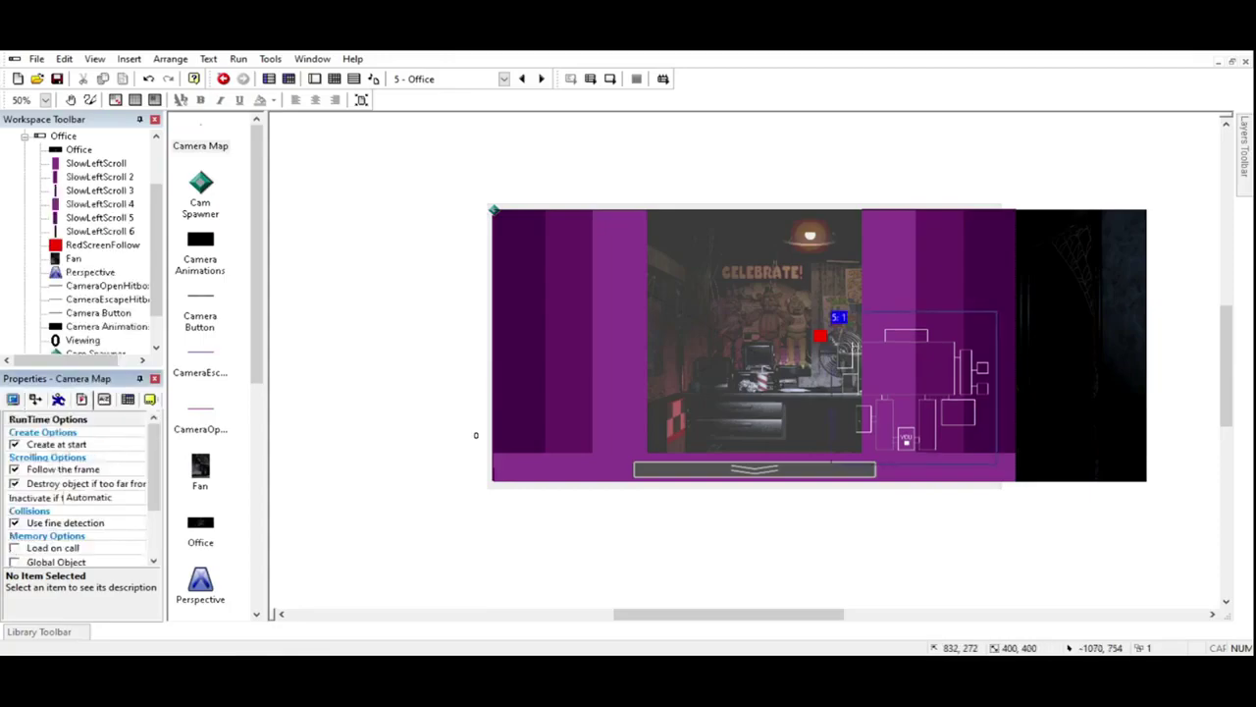
left_click(14, 469)
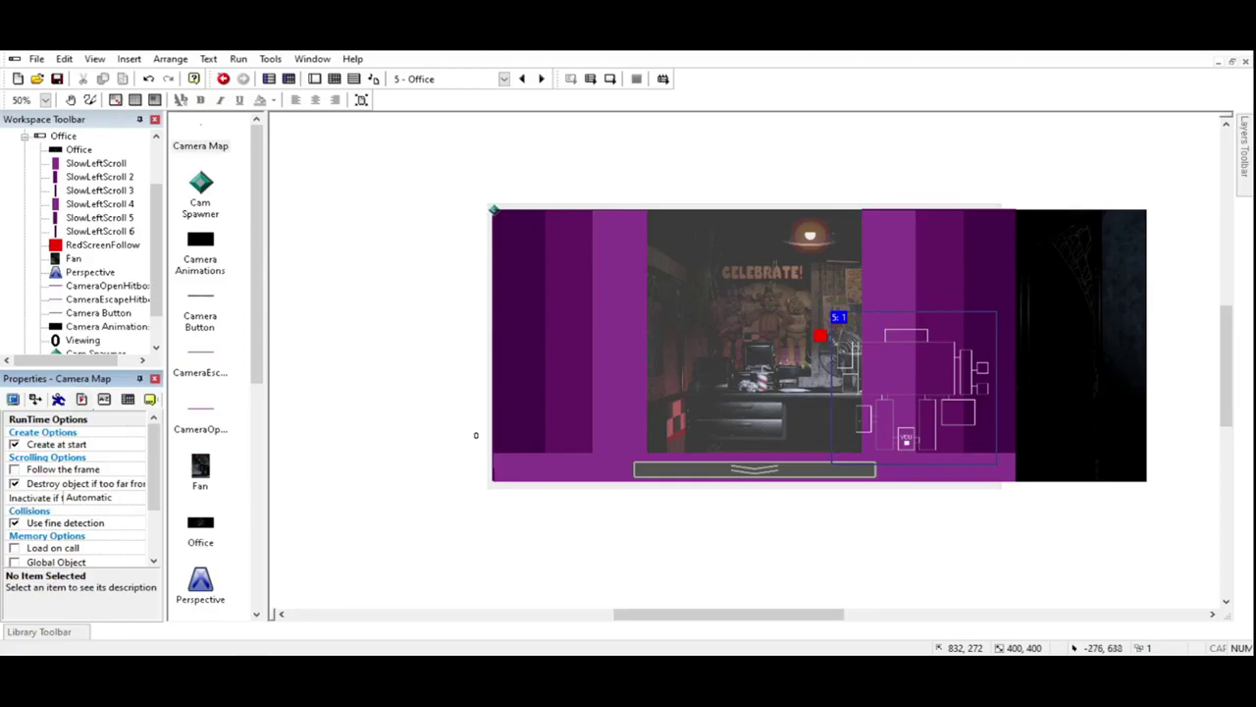
left_click(354, 450)
key("F7")
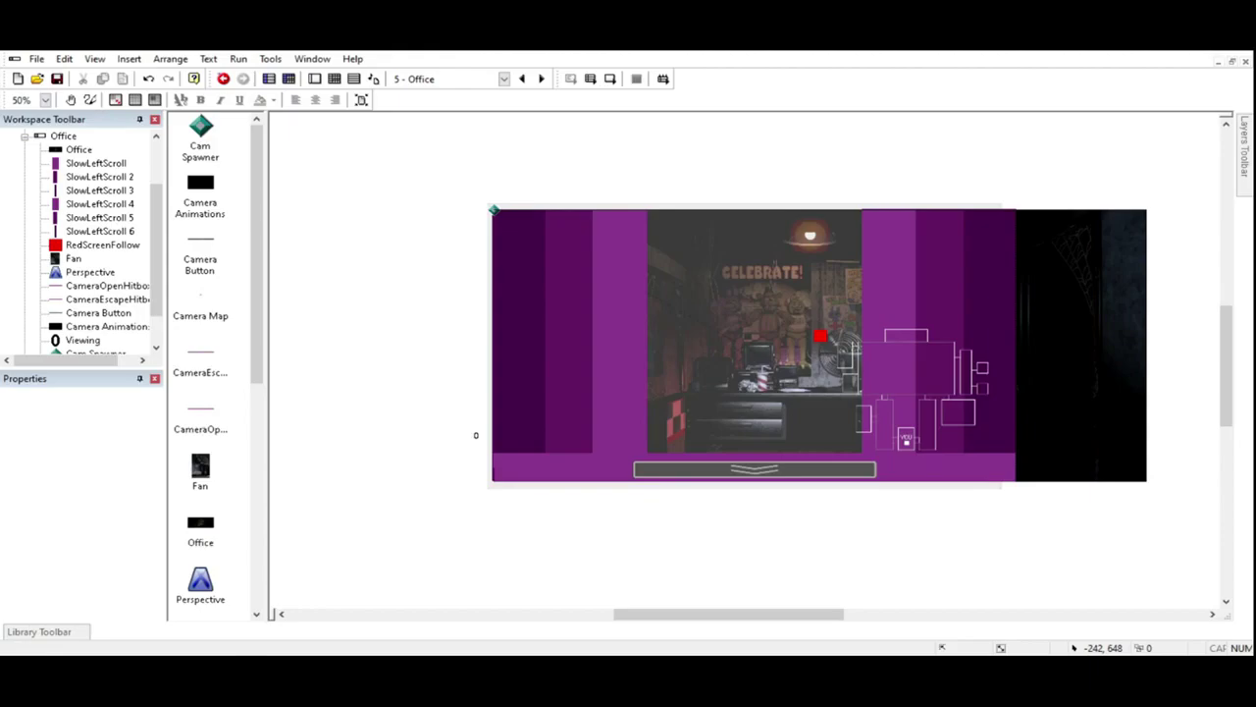
Step: Insert another Active object on the uppermost room of the camera map
mouse_move(1245, 157)
key("ctrl+e")
left_click(905, 334)
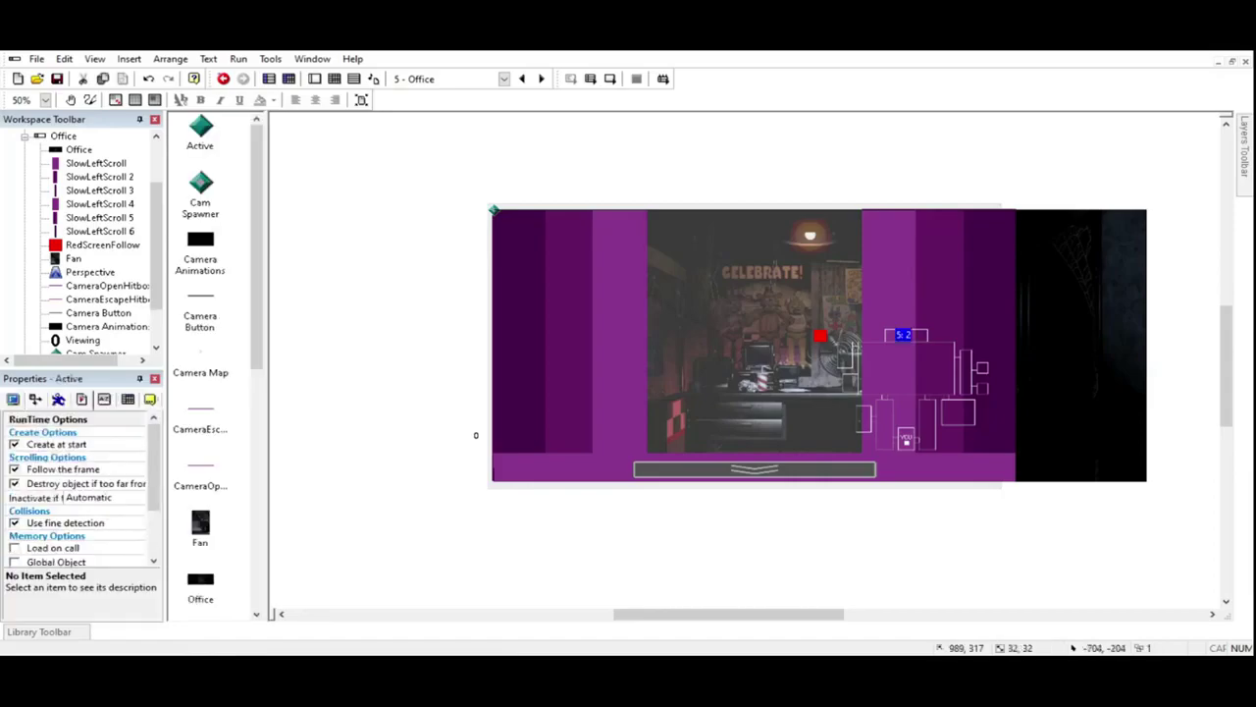
Step: Give the new Active object a dark grey button image and an On animation with a green and a grey frame
double_click(905, 335)
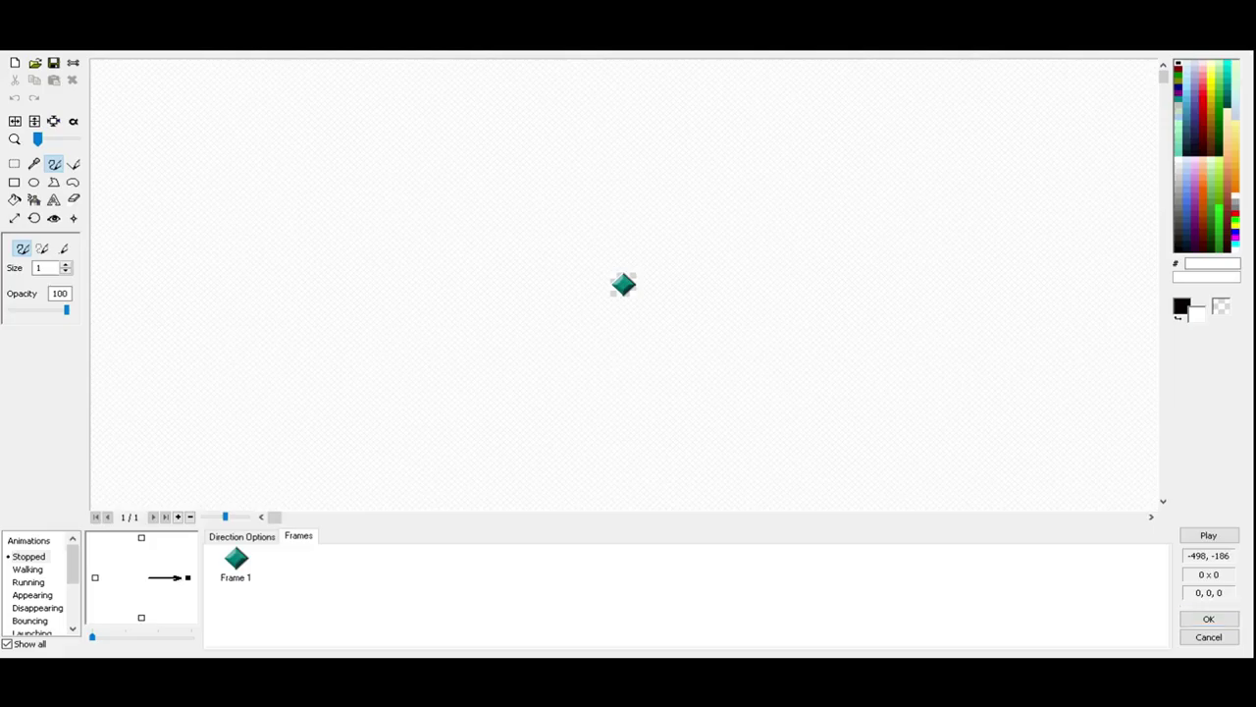
key("ctrl+v")
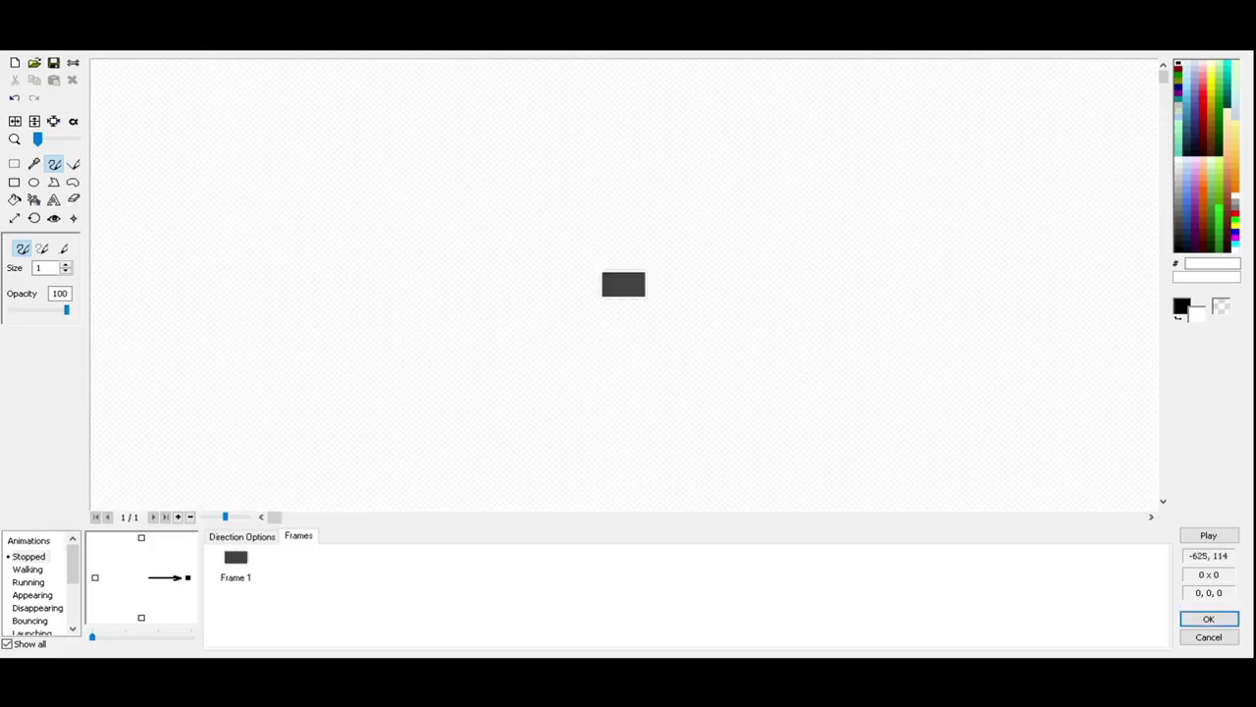
left_click(34, 218)
left_click(235, 564)
scroll(39, 584, "down", 2)
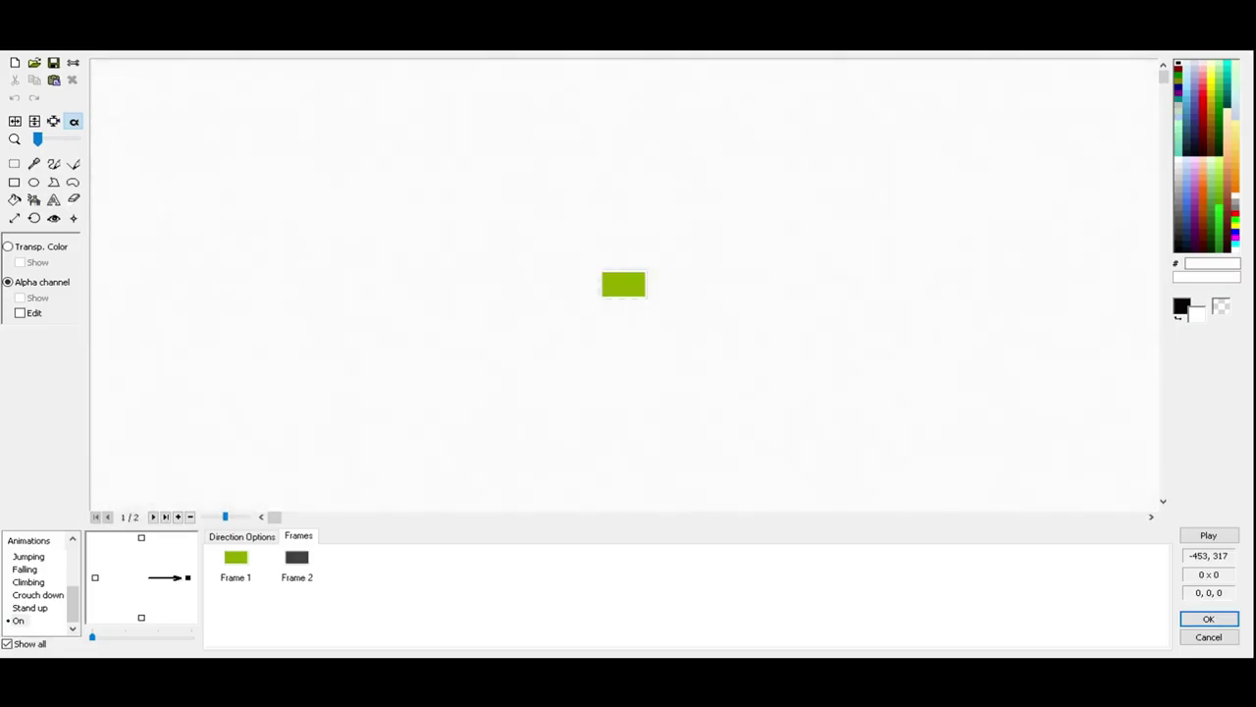
Step: Set the On animation's lower and higher speed to 5, make it loop and preview it
left_click(242, 537)
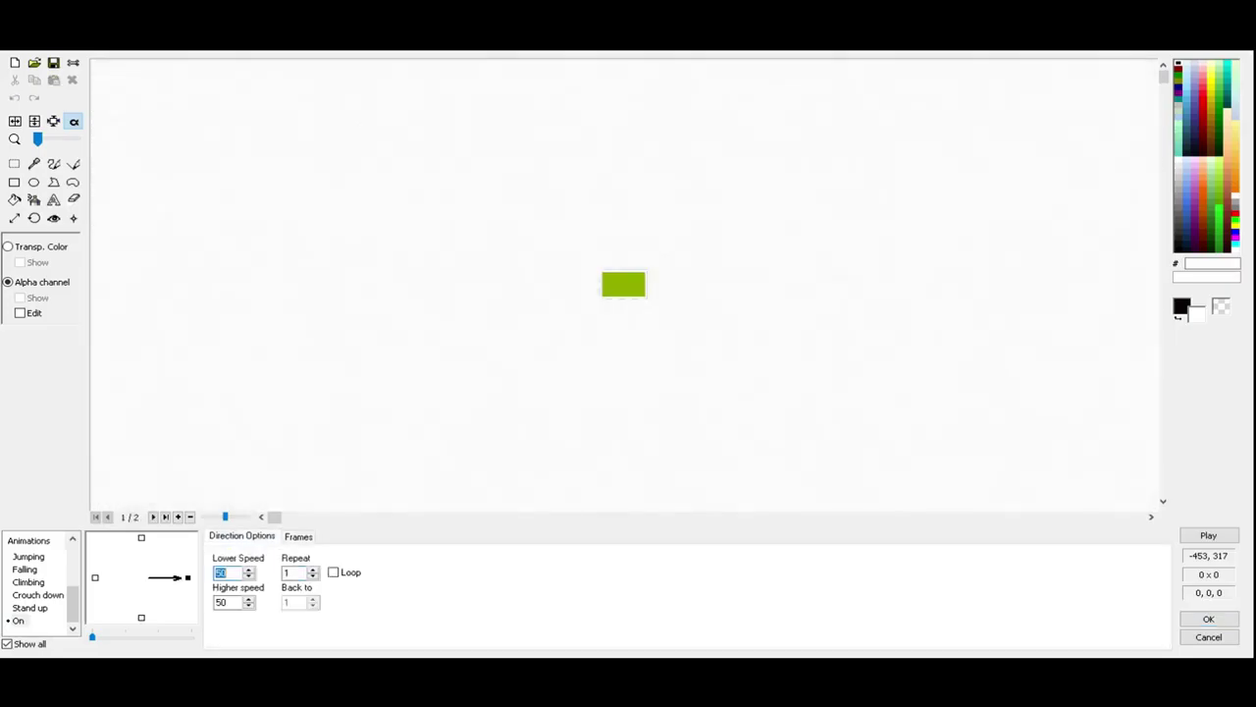
type("5")
key("Tab")
type("5")
left_click(333, 573)
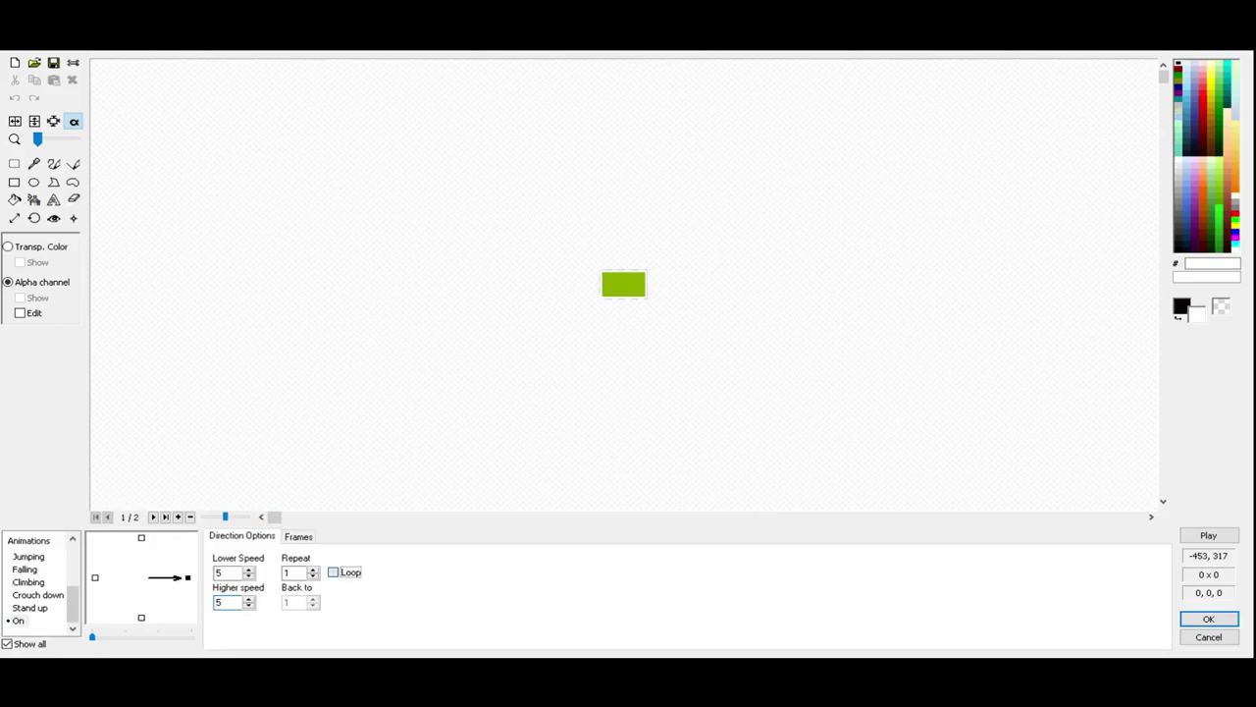
left_click(1208, 535)
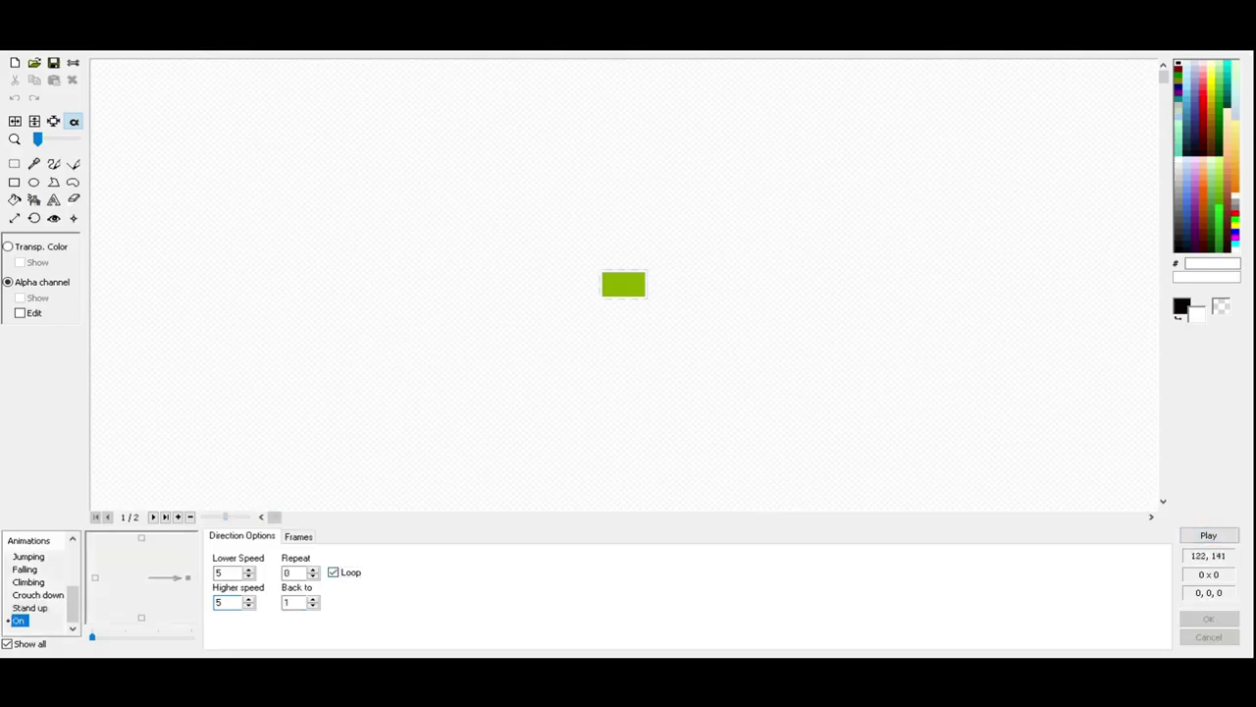
left_click(676, 347)
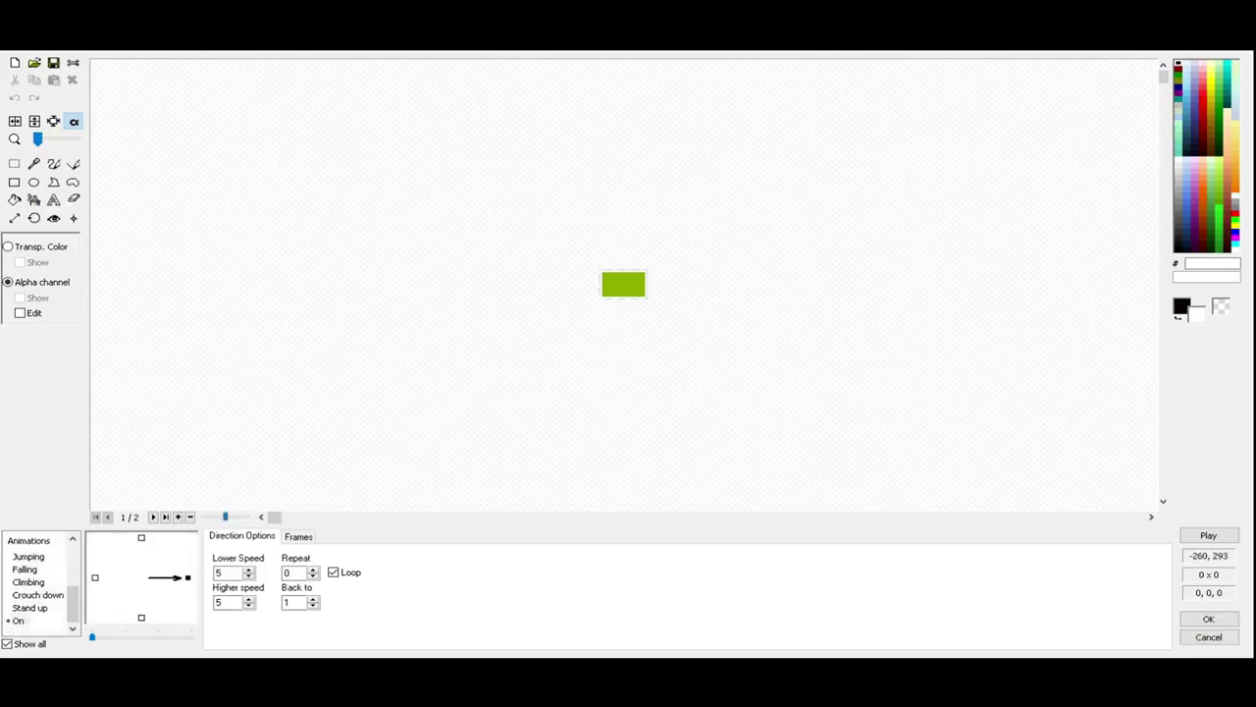
Step: Place the dark grey button over the uppermost room of the camera map, name it Cam1AHitbox and save the project
left_click(299, 537)
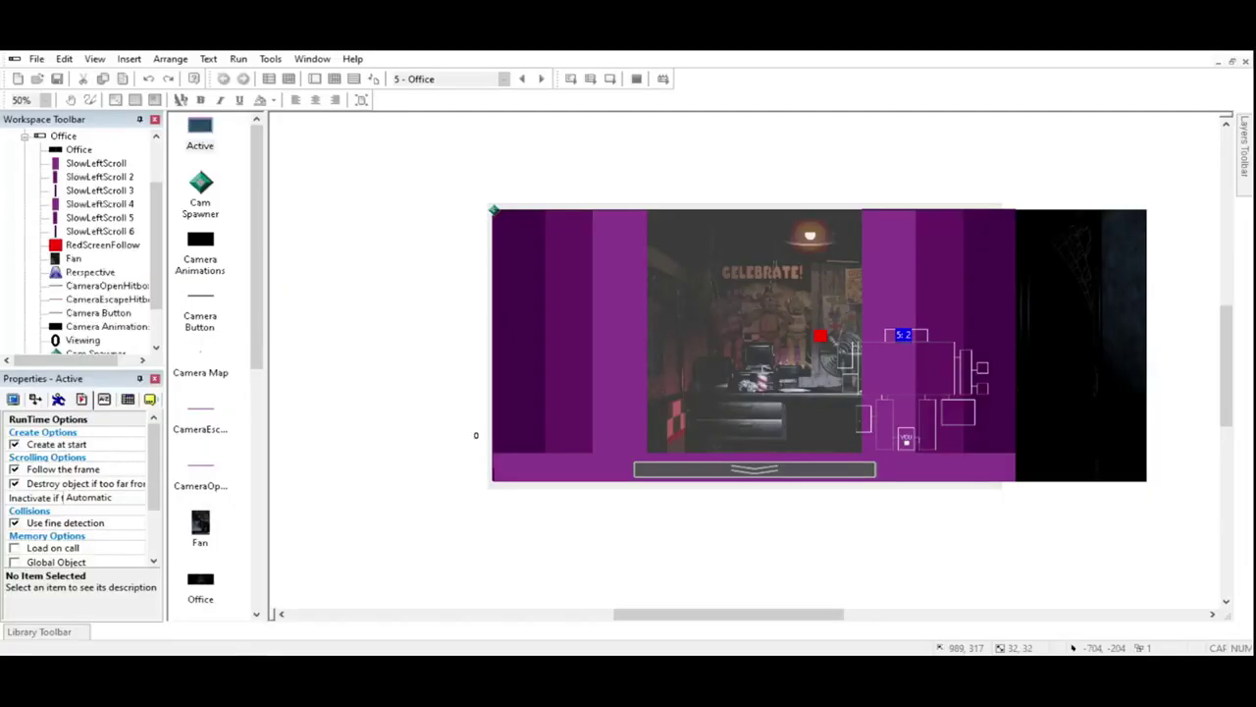
left_click(845, 553)
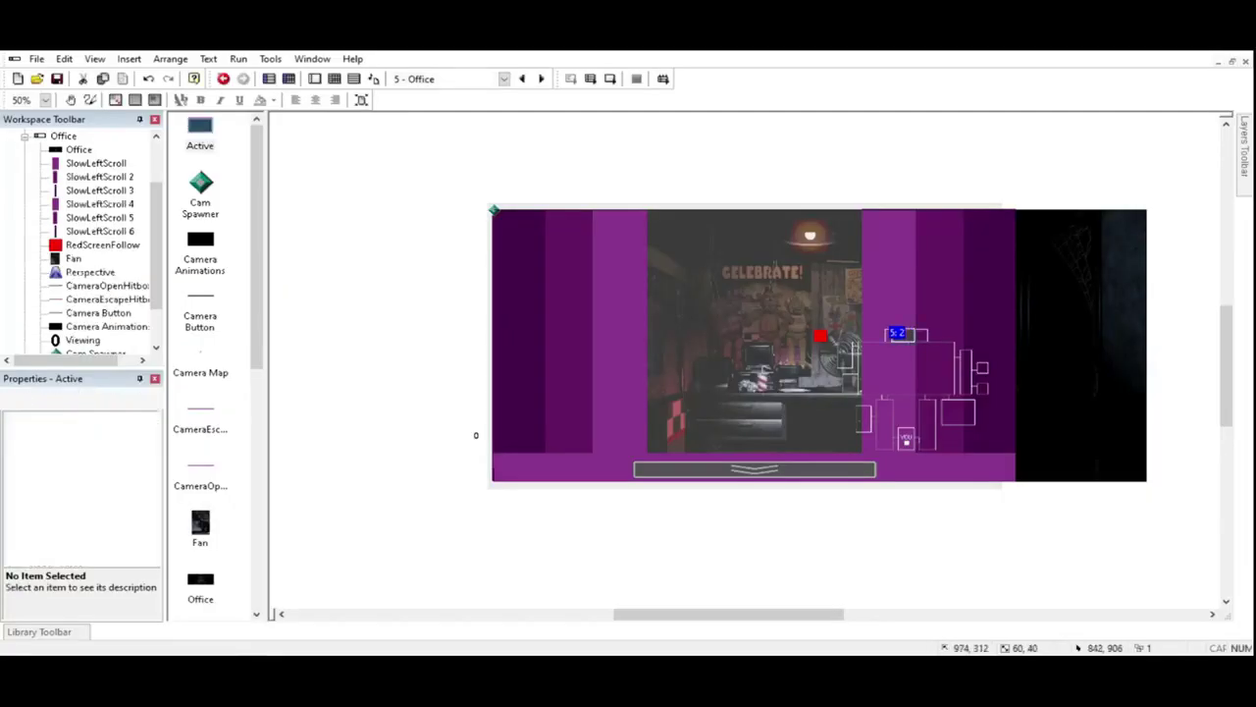
left_click(905, 335)
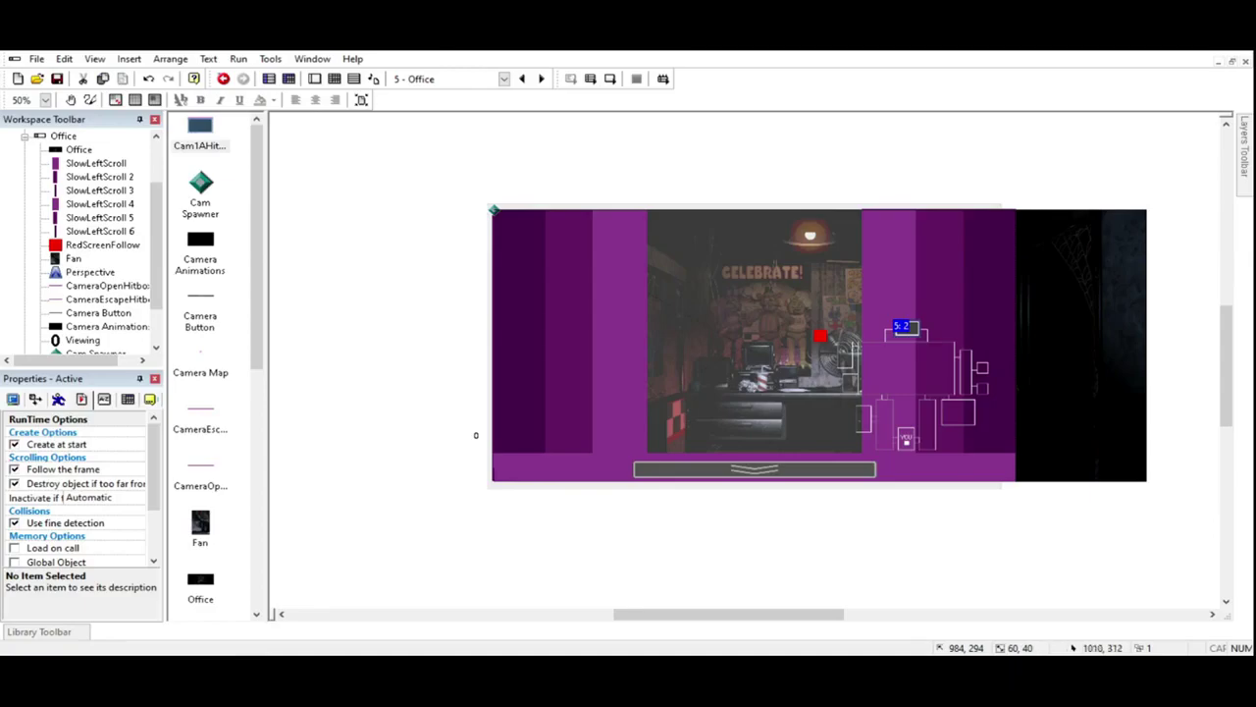
left_click(752, 516)
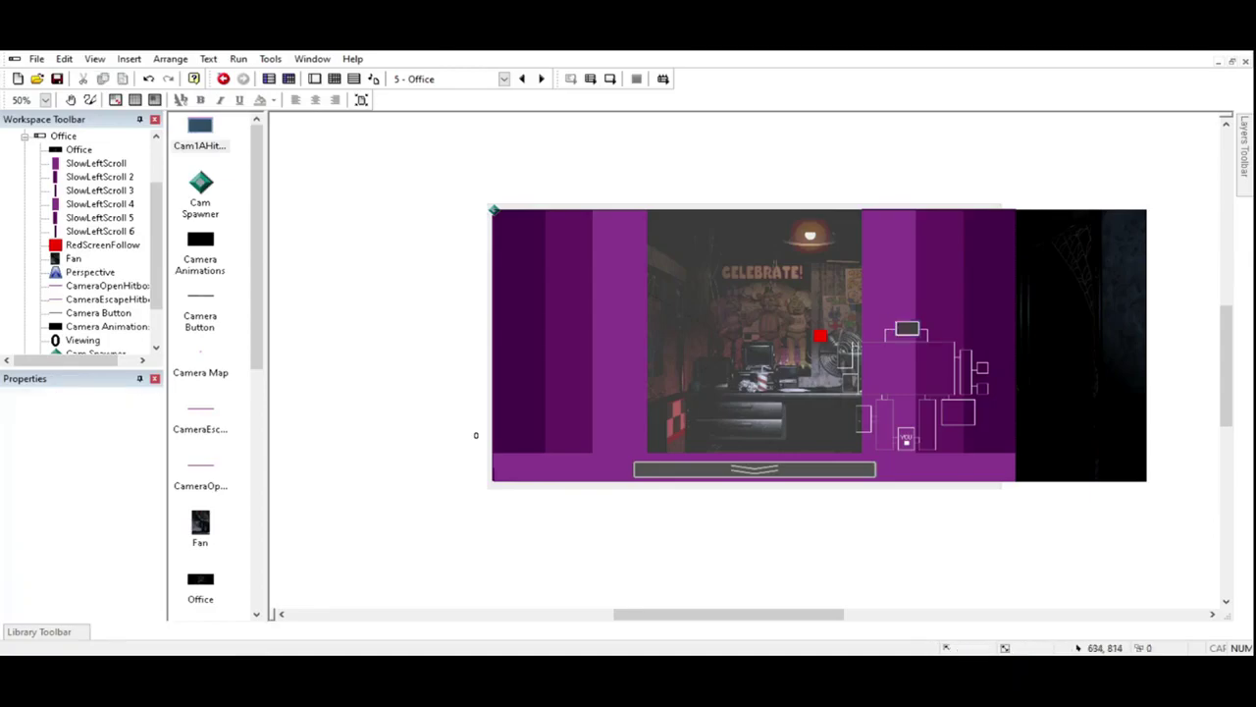
key("ctrl+s")
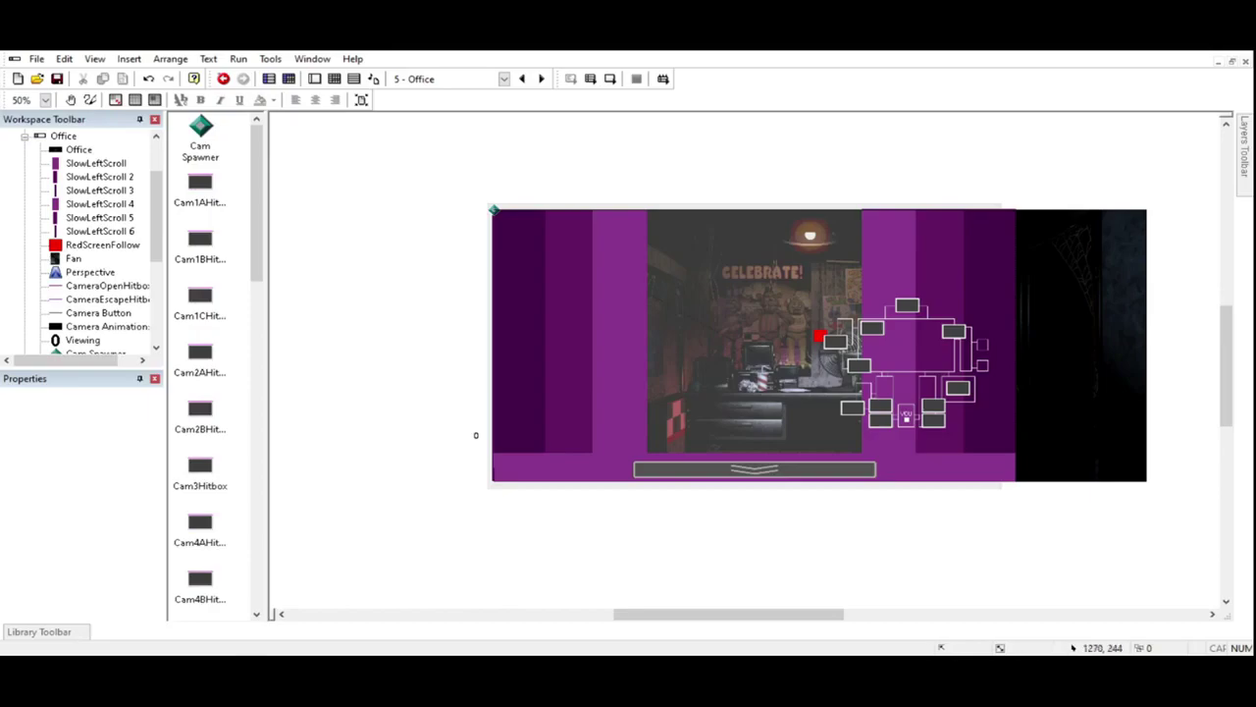
Step: Insert a new Active object on top of the Cam1AHitbox button
left_click_drag(761, 614, 788, 614)
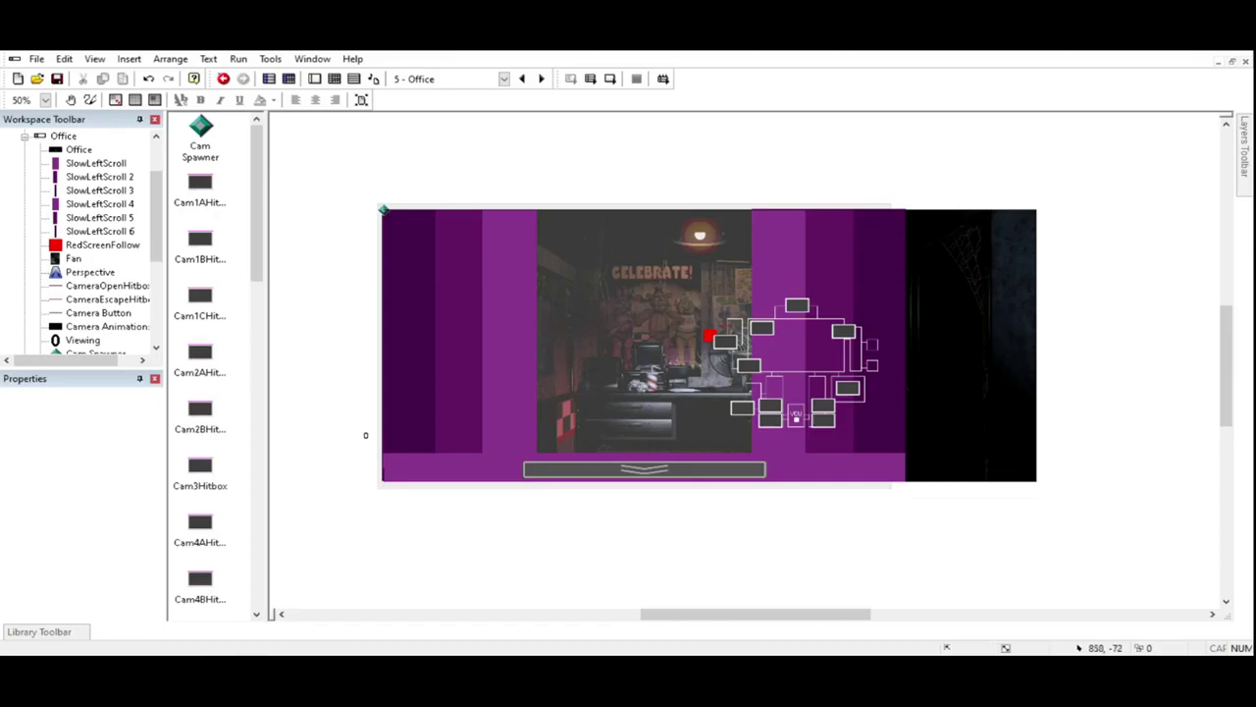
left_click(843, 332)
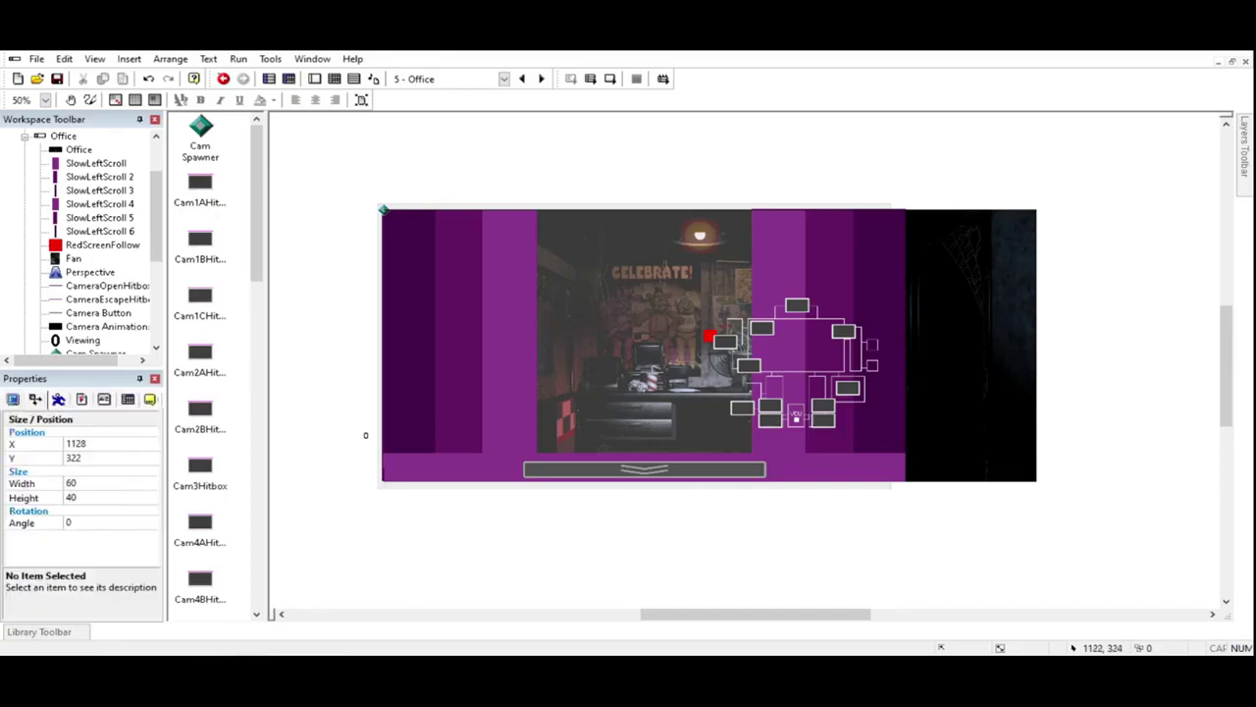
left_click(952, 511)
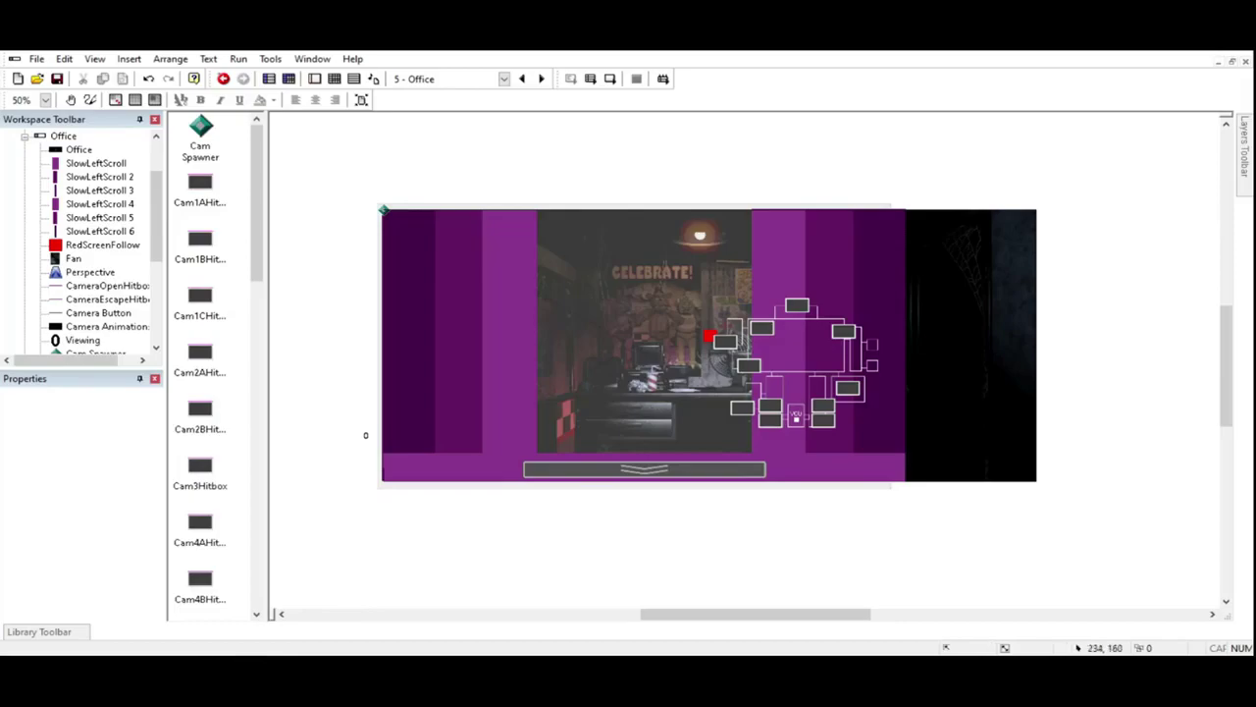
left_click(797, 304)
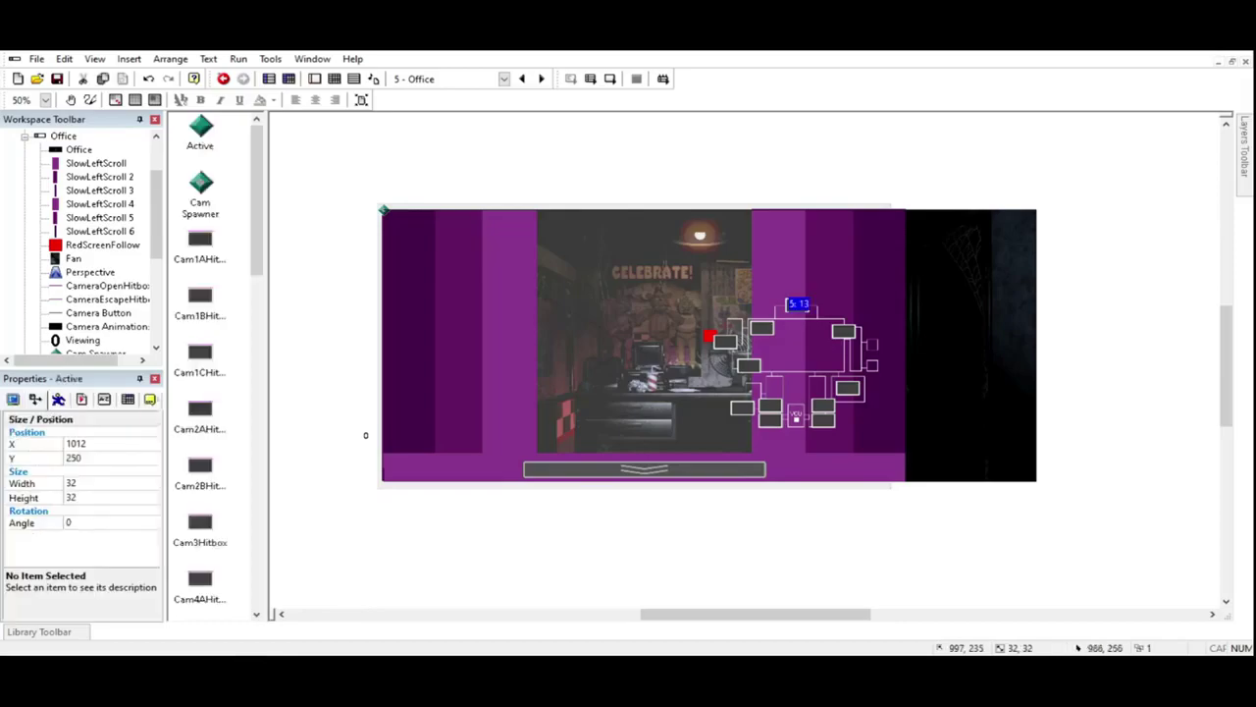
Step: Replace the new Active object's default image with the copied CAM 1A label and make its background colour transparent
double_click(200, 124)
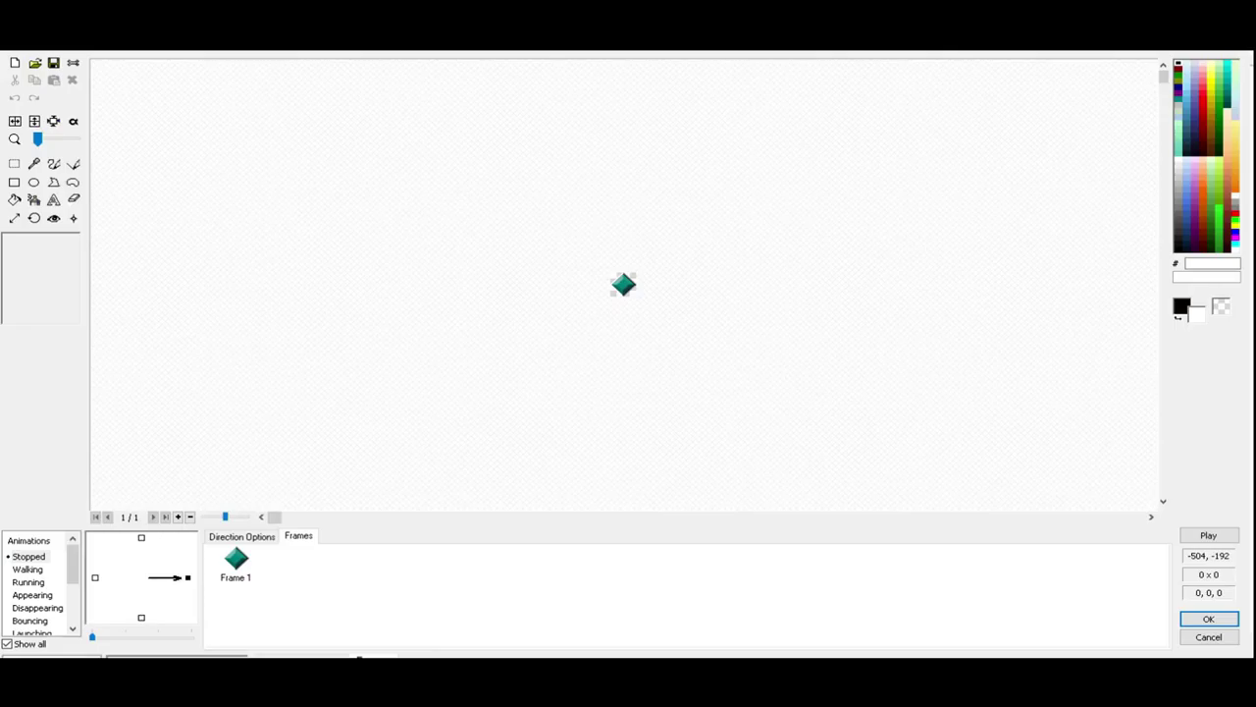
key("ctrl+v")
left_click(74, 122)
left_click(631, 289)
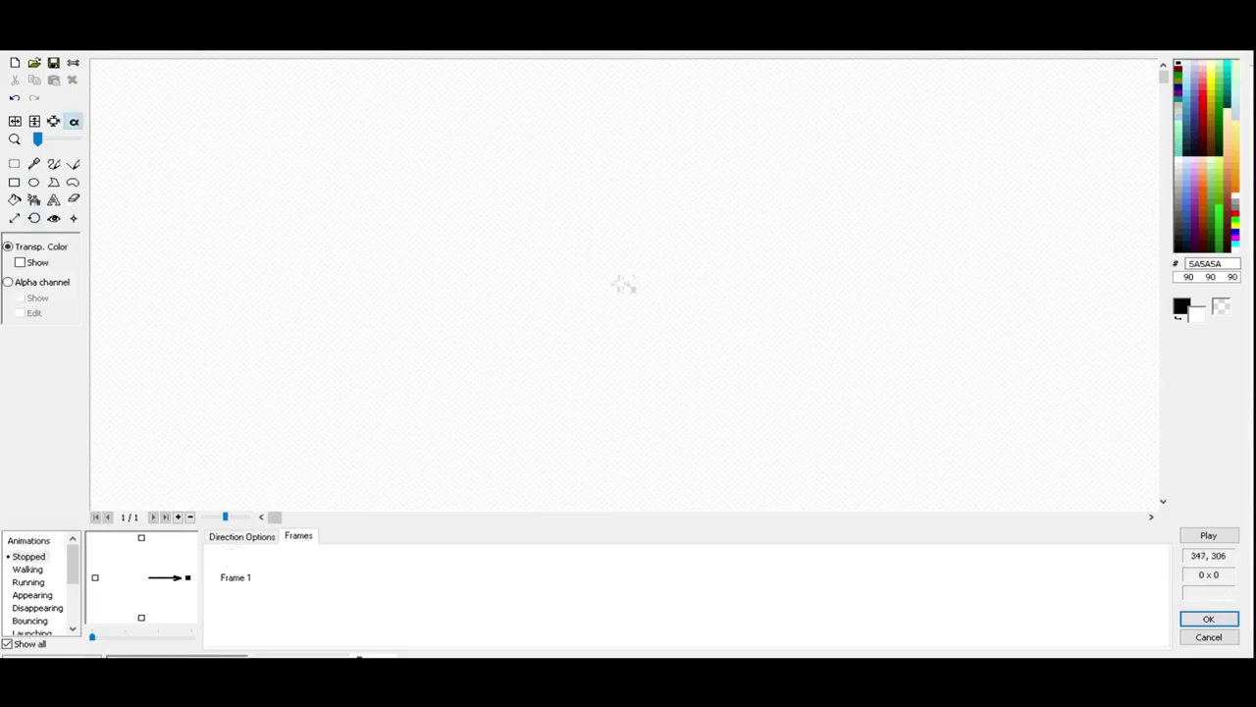
key("Return")
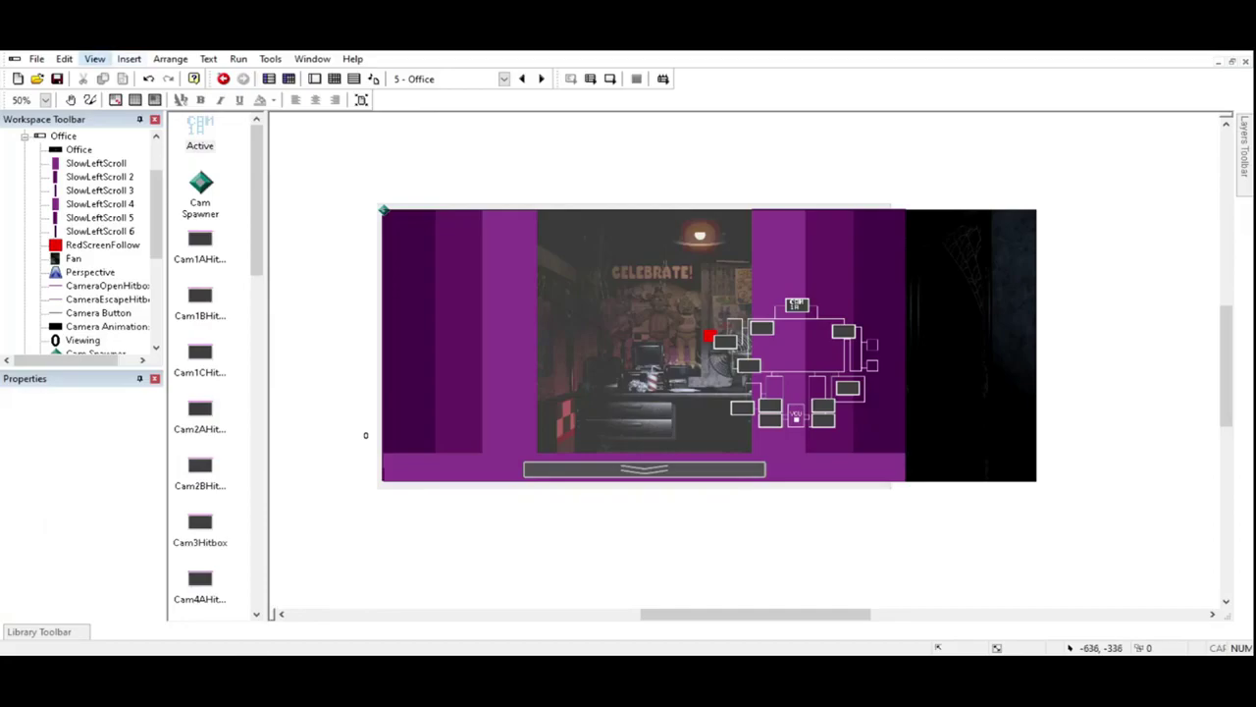
Step: Move the CAM 1A label into the upper-left corner of its button, at about X 1005, Y 251
left_click(83, 157)
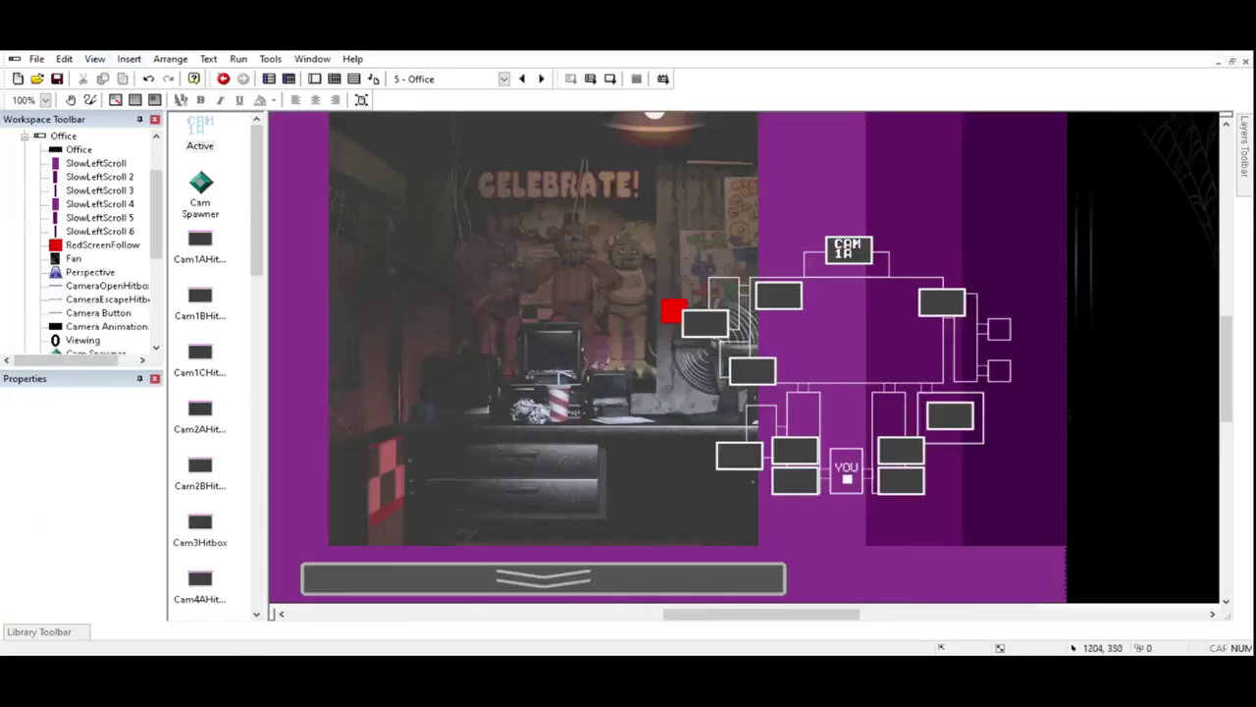
left_click(846, 245)
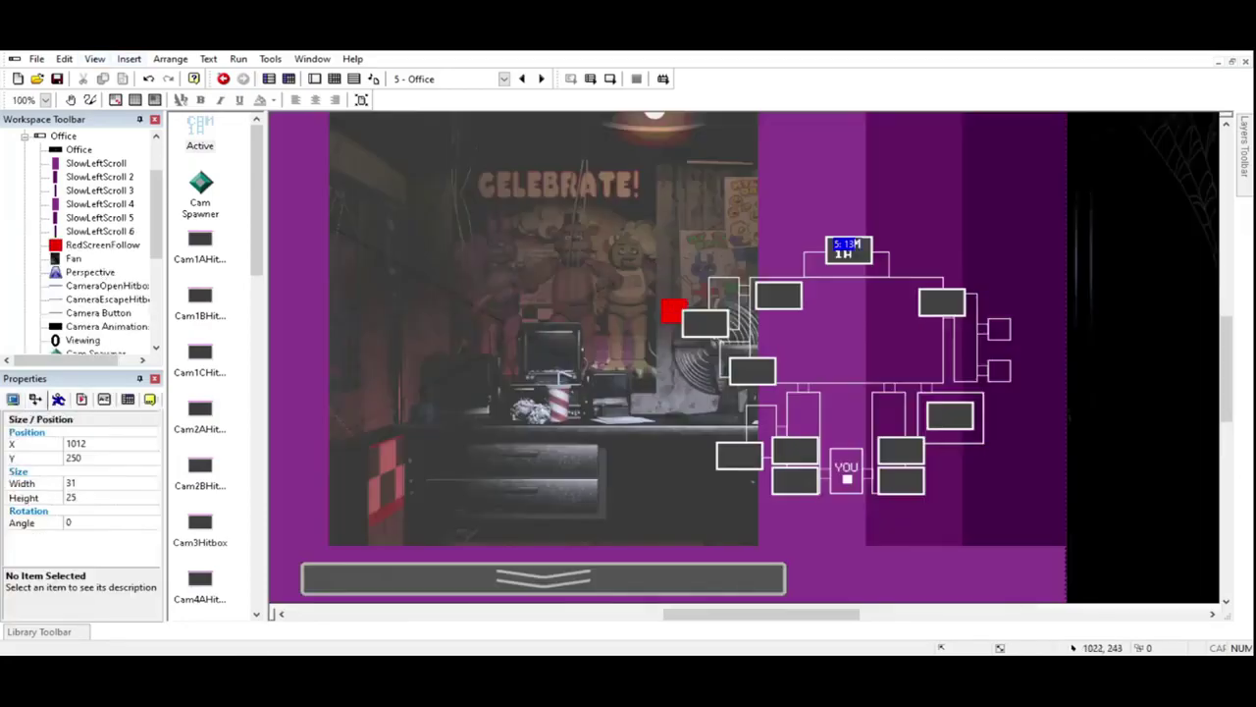
left_click(583, 391)
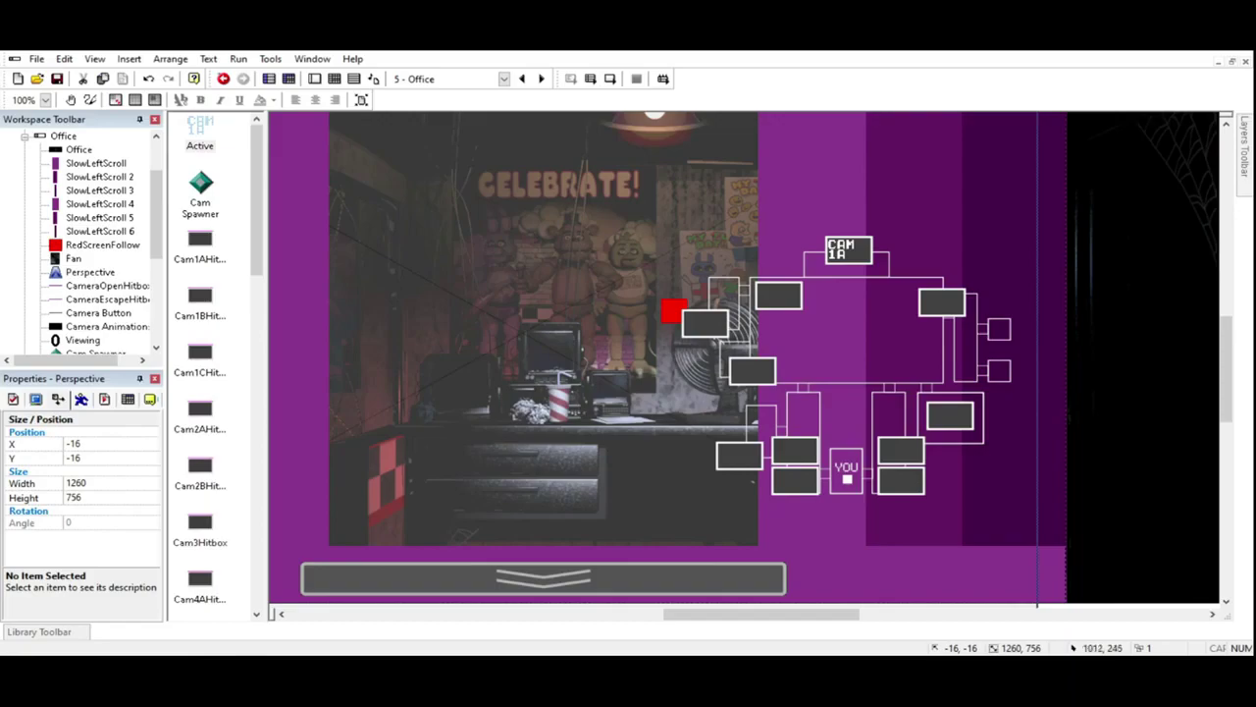
left_click(848, 248)
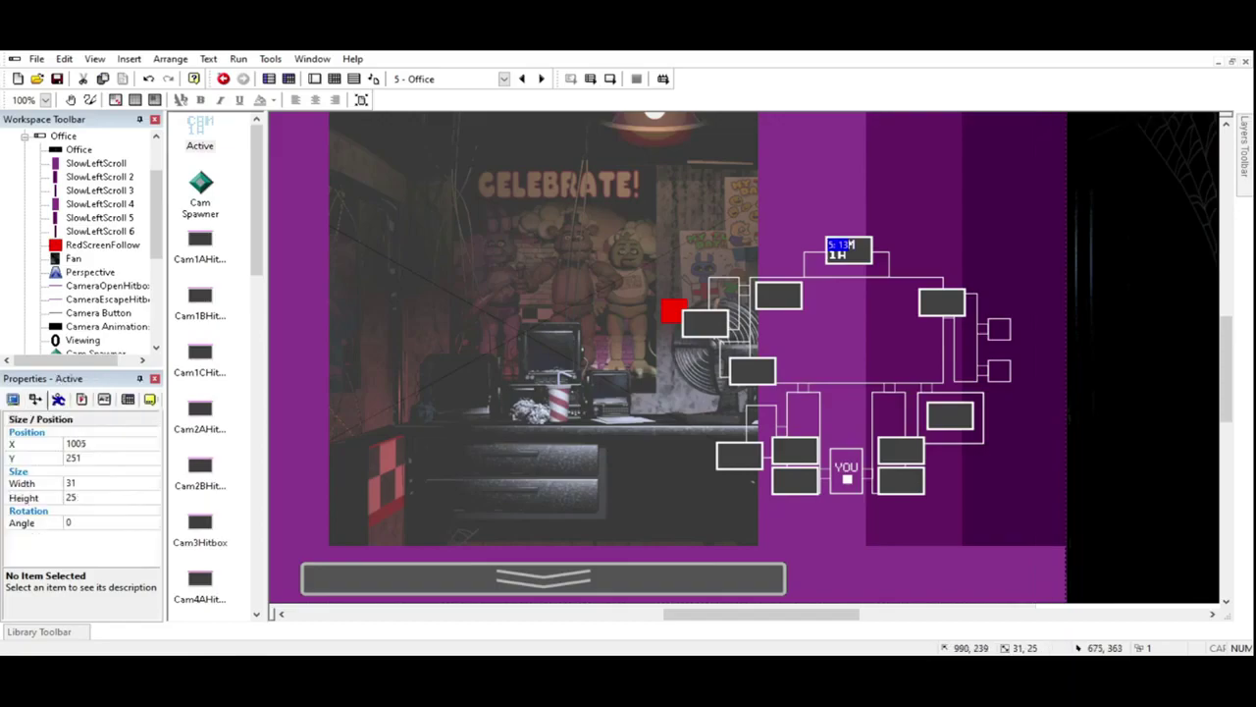
left_click(566, 341)
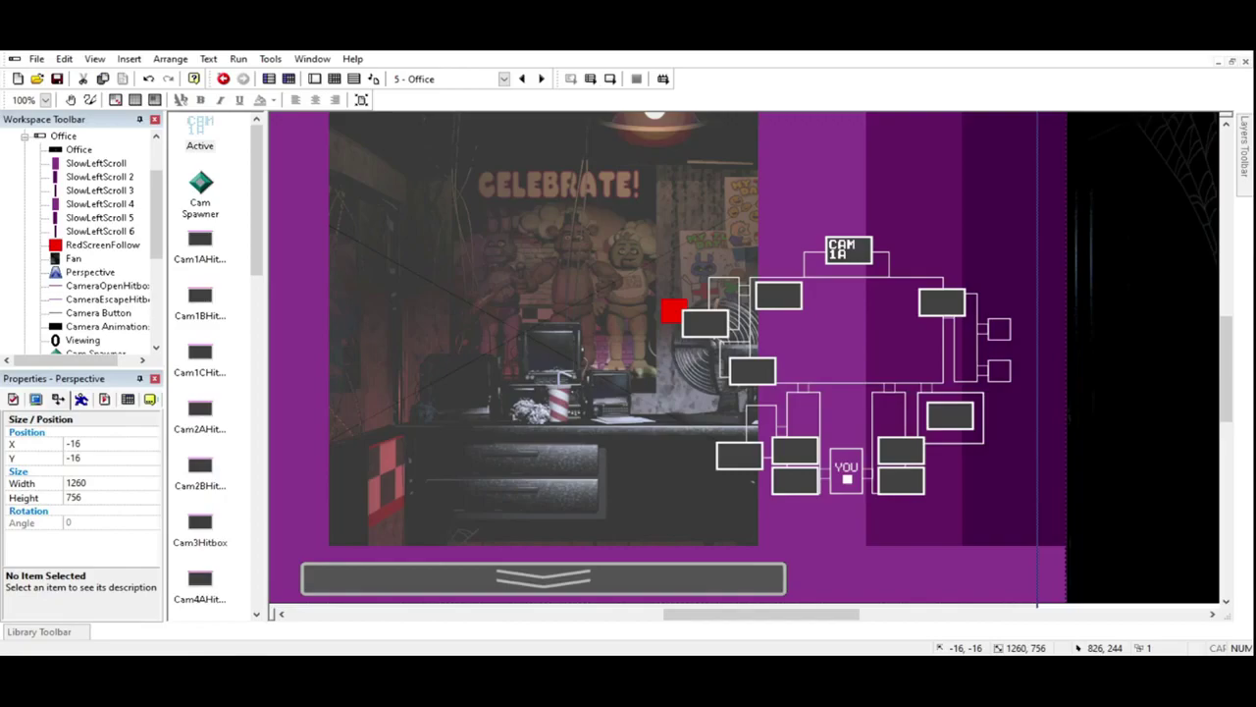
Step: Turn off Visible at start and Follow the frame for the CAM 1A label
left_click(849, 243)
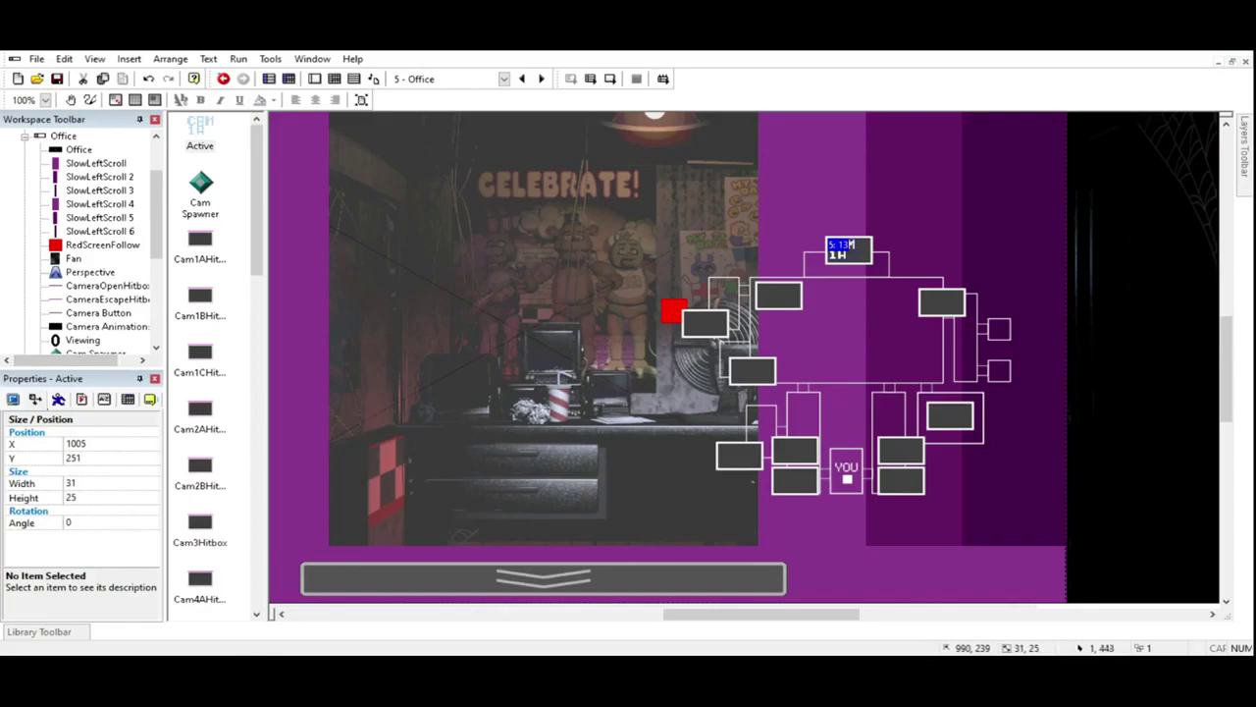
left_click(13, 400)
left_click(15, 434)
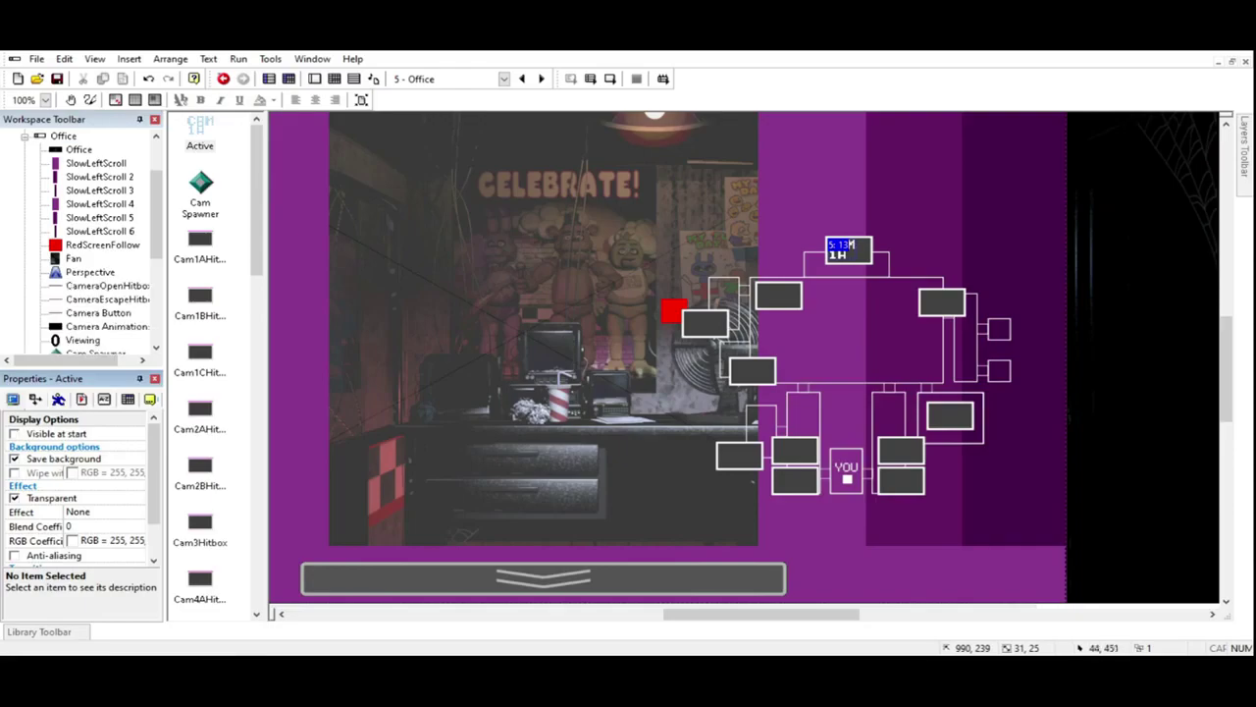
left_click(81, 398)
left_click(14, 469)
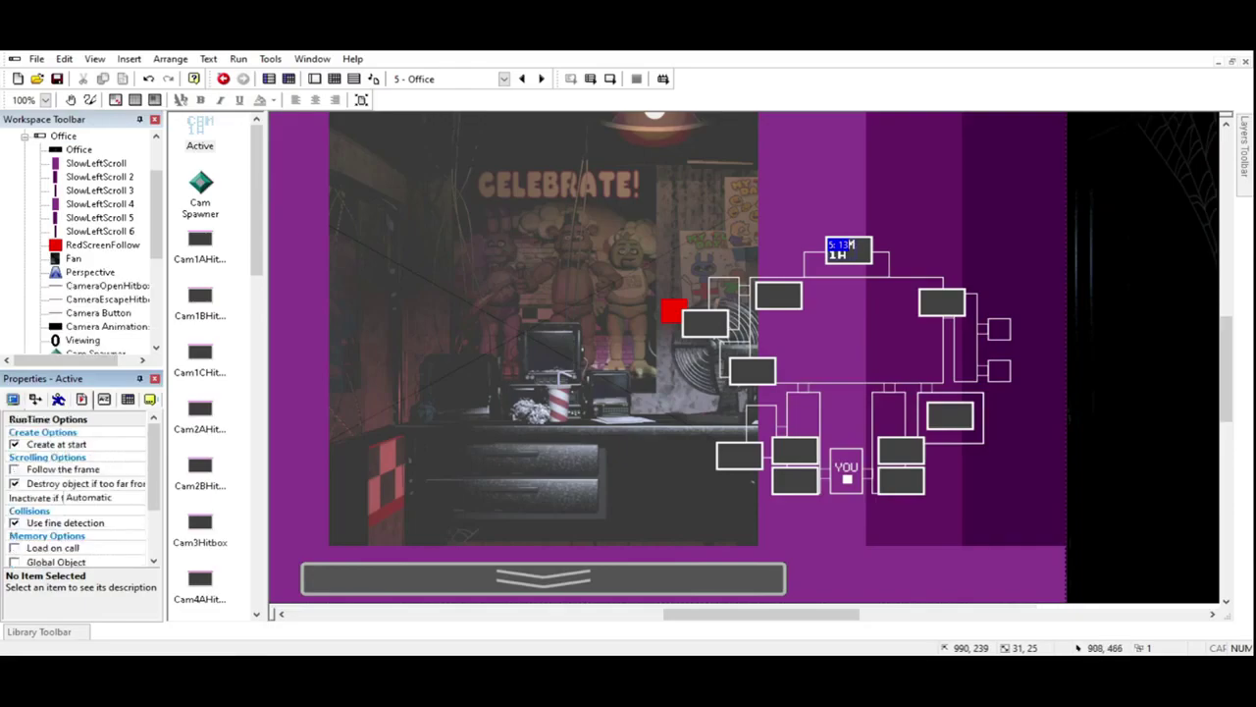
Step: Compare the runtime and display options of Cam1BHitbox, the CAM 1A label and Cam3Hitbox
left_click(762, 287)
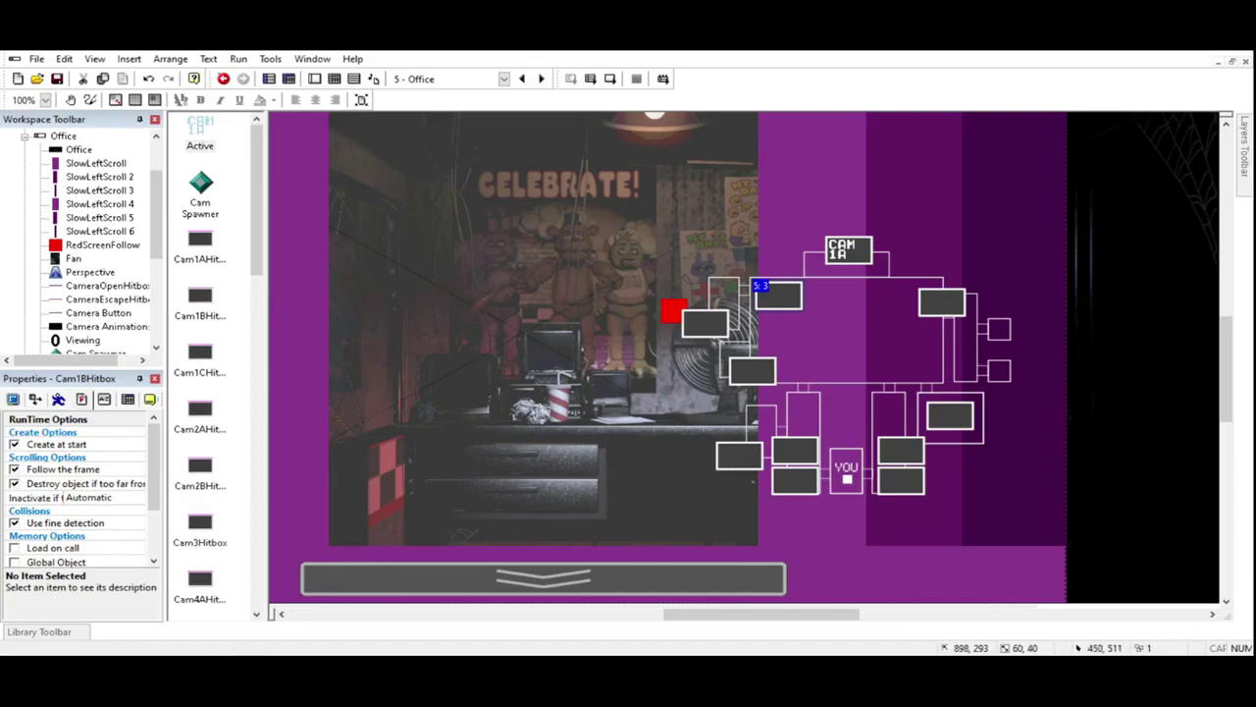
left_click(13, 398)
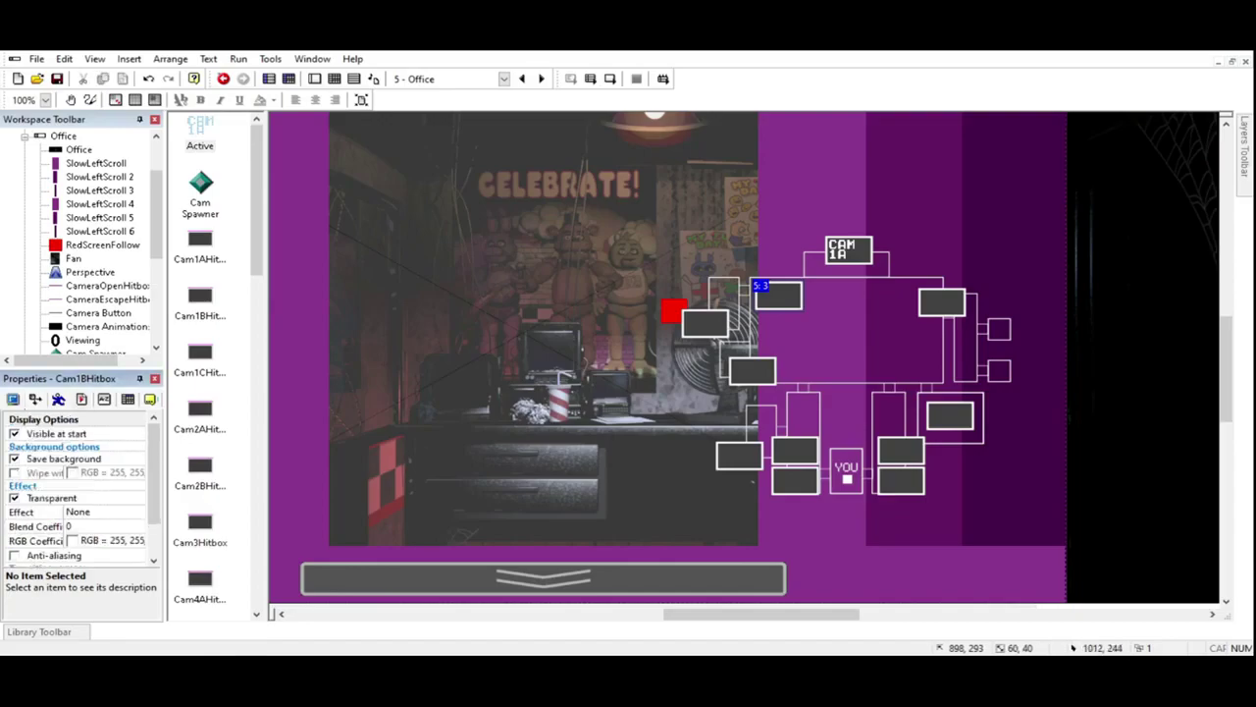
left_click(848, 245)
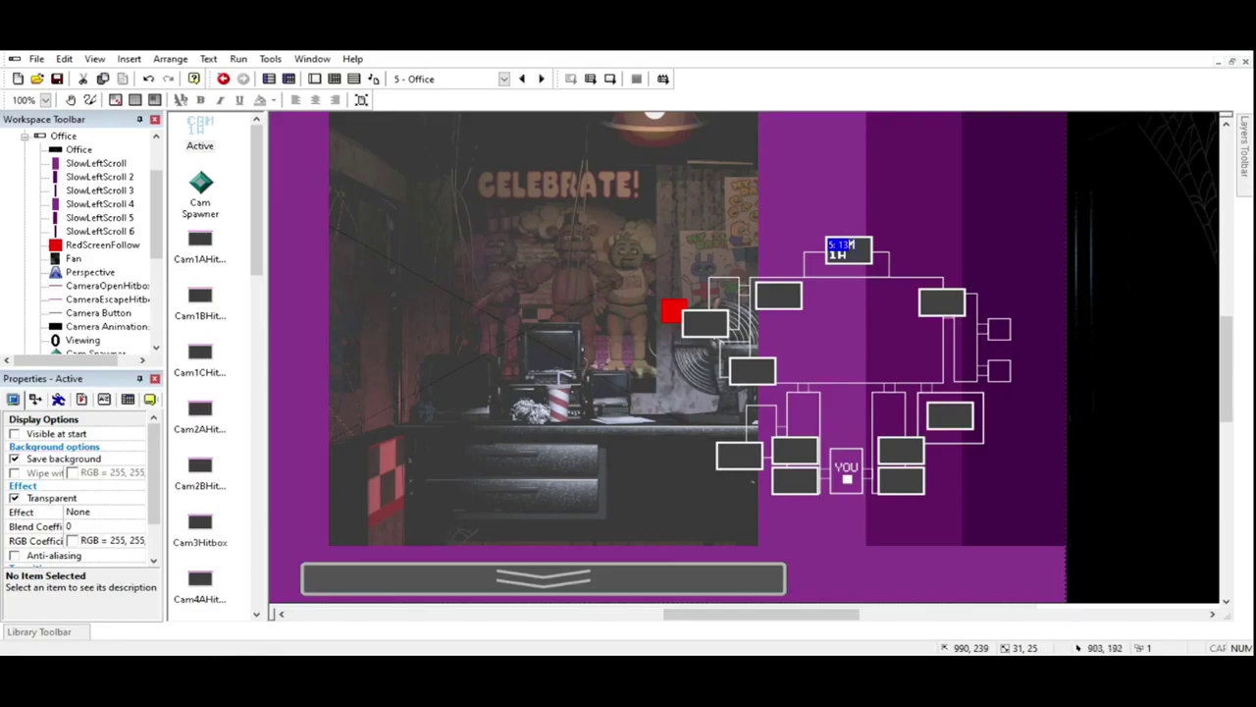
left_click(1001, 337)
left_click_drag(791, 451, 841, 376)
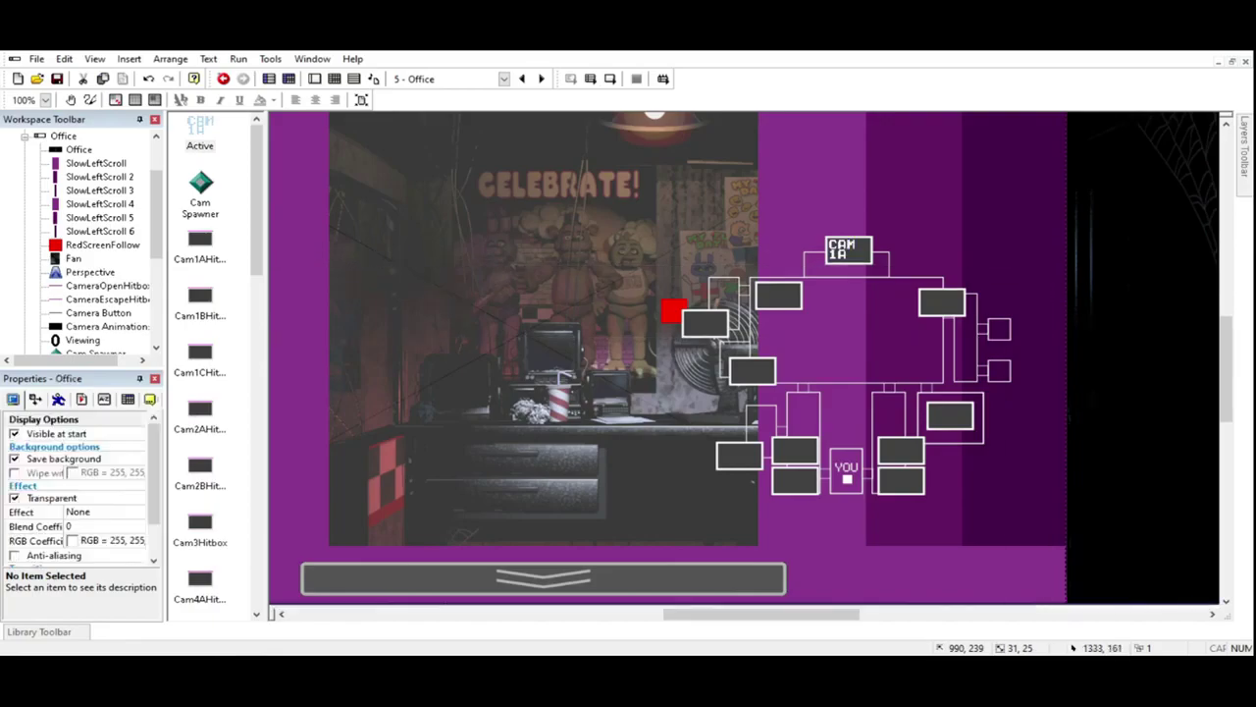
key("ctrl+z")
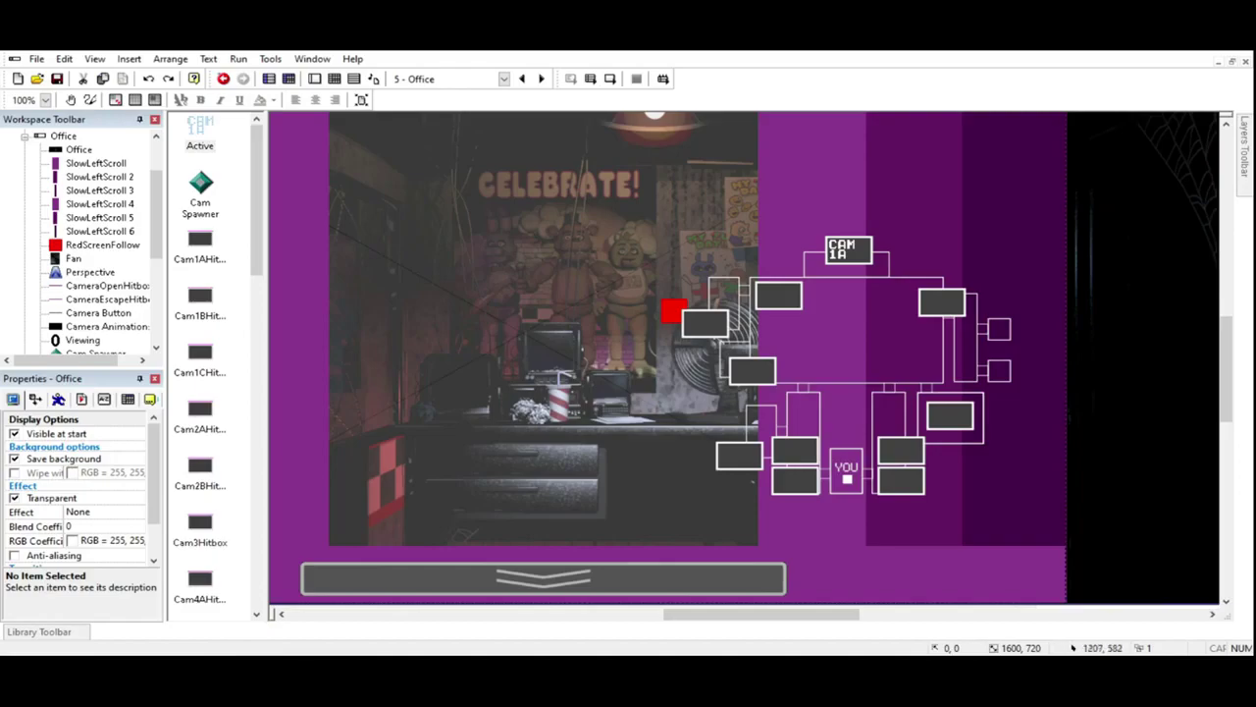
left_click(740, 456)
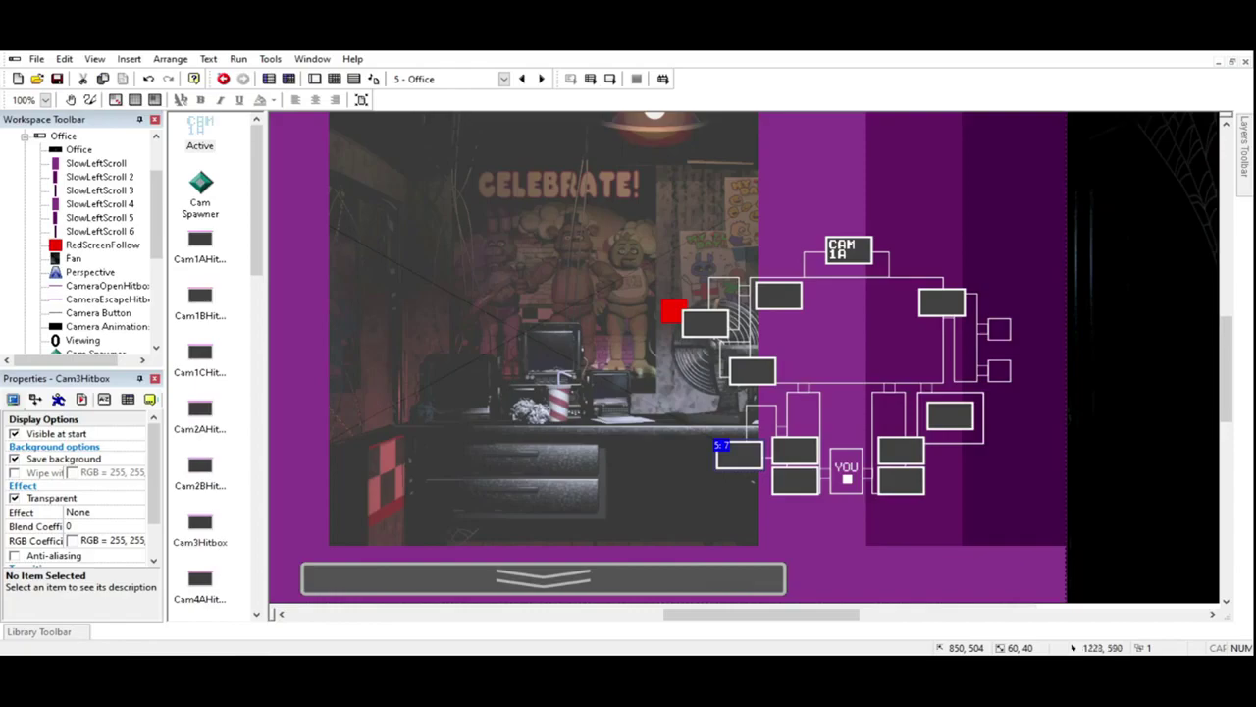
key("Escape")
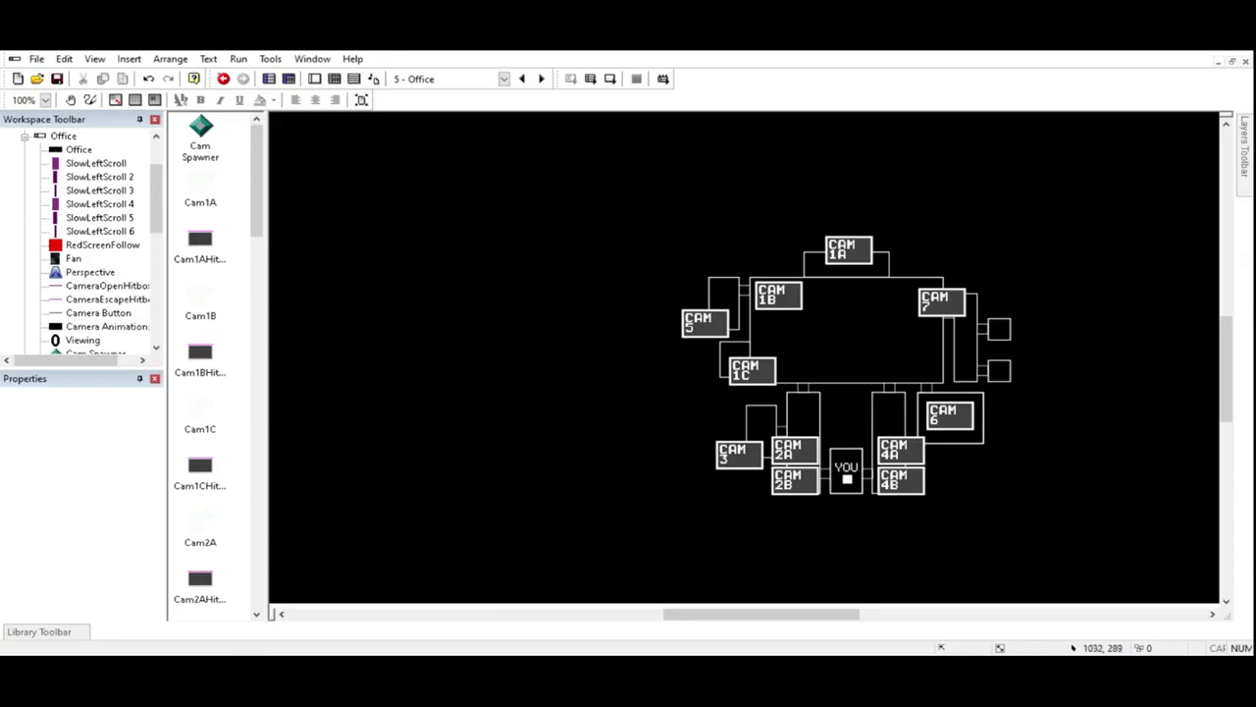
Step: Select the camera map with all its room buttons and labels and turn off Visible at start for them
scroll(744, 357, "down", 2)
left_click_drag(1158, 481, 1160, 522)
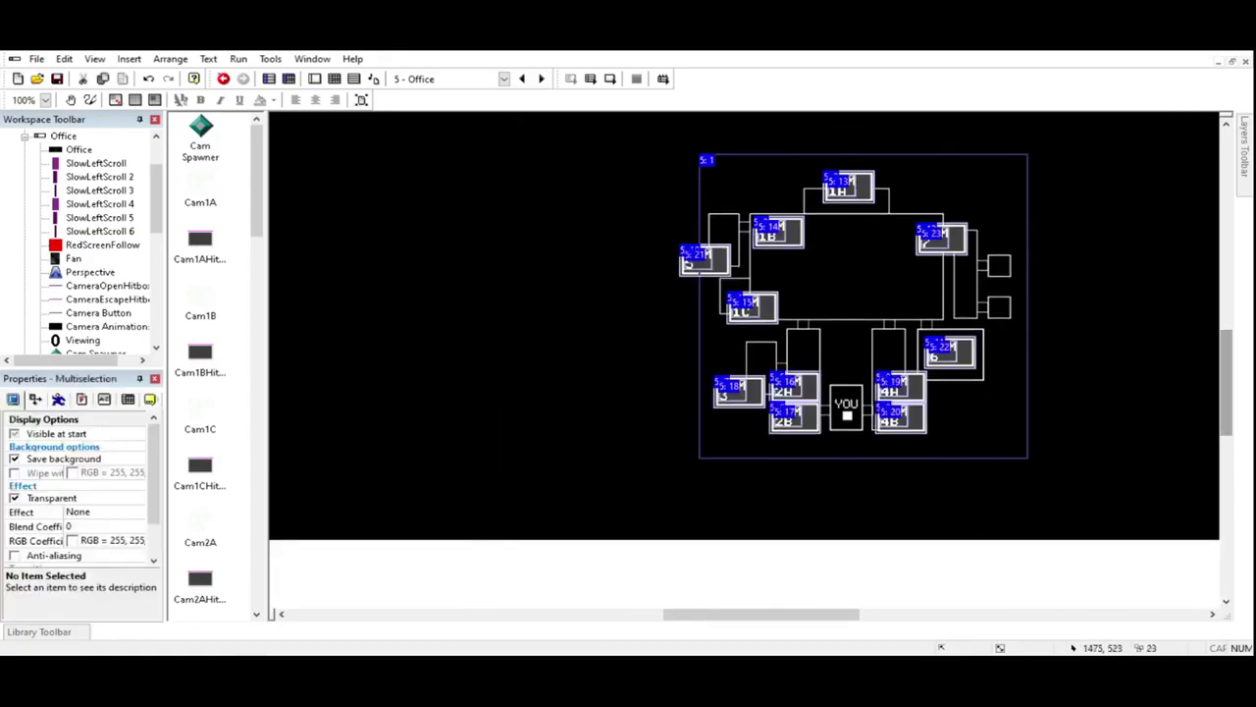
scroll(747, 334, "up", 3)
scroll(746, 334, "down", 2)
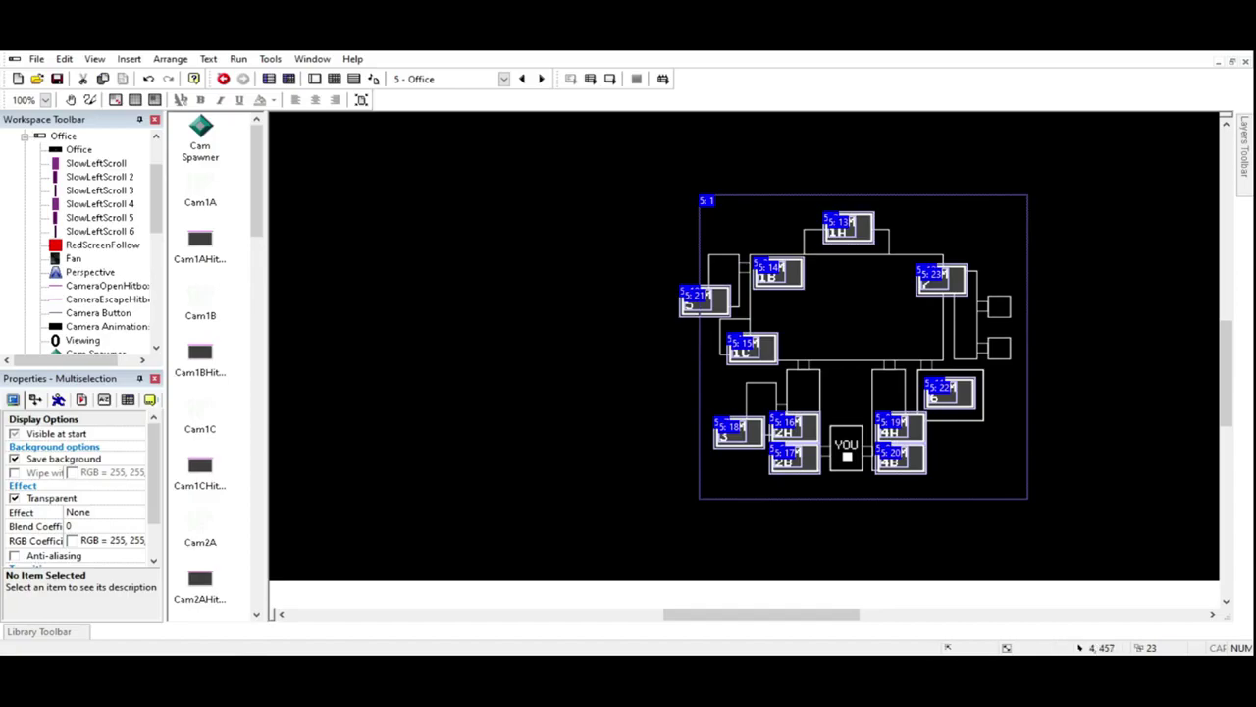
left_click(14, 433)
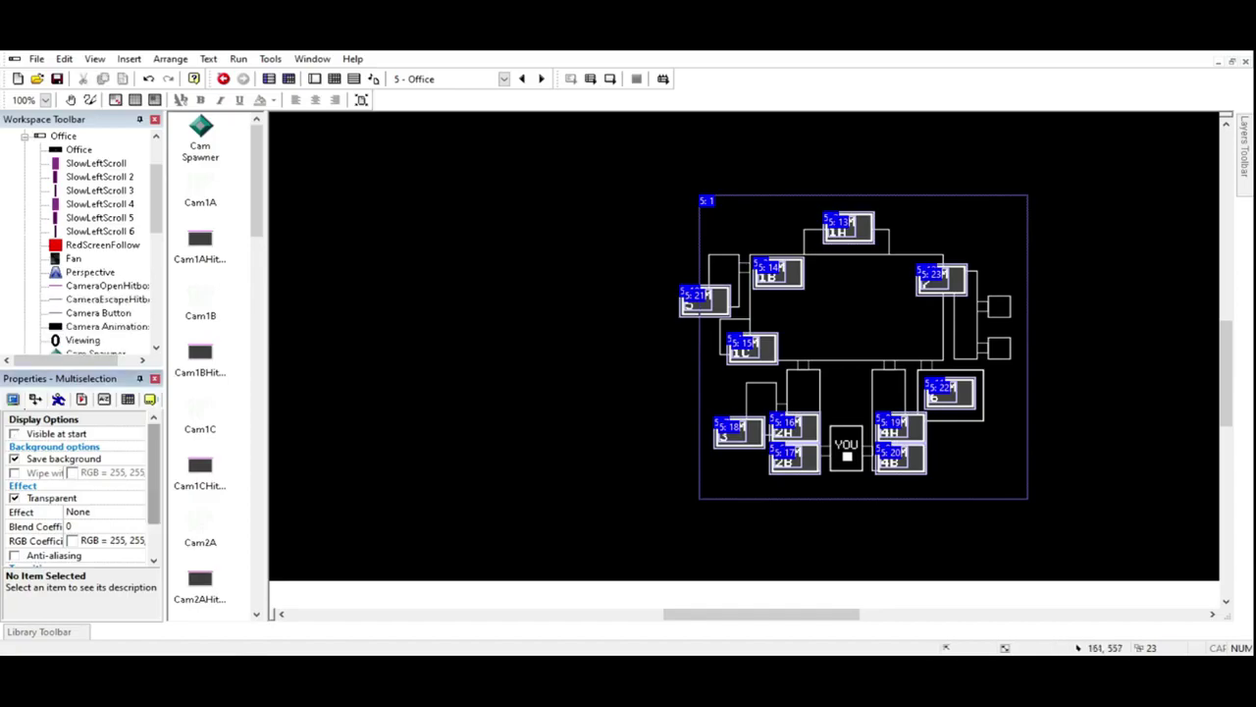
Step: Turn off Follow the frame for the selected map, buttons and labels, and save the project
left_click(82, 399)
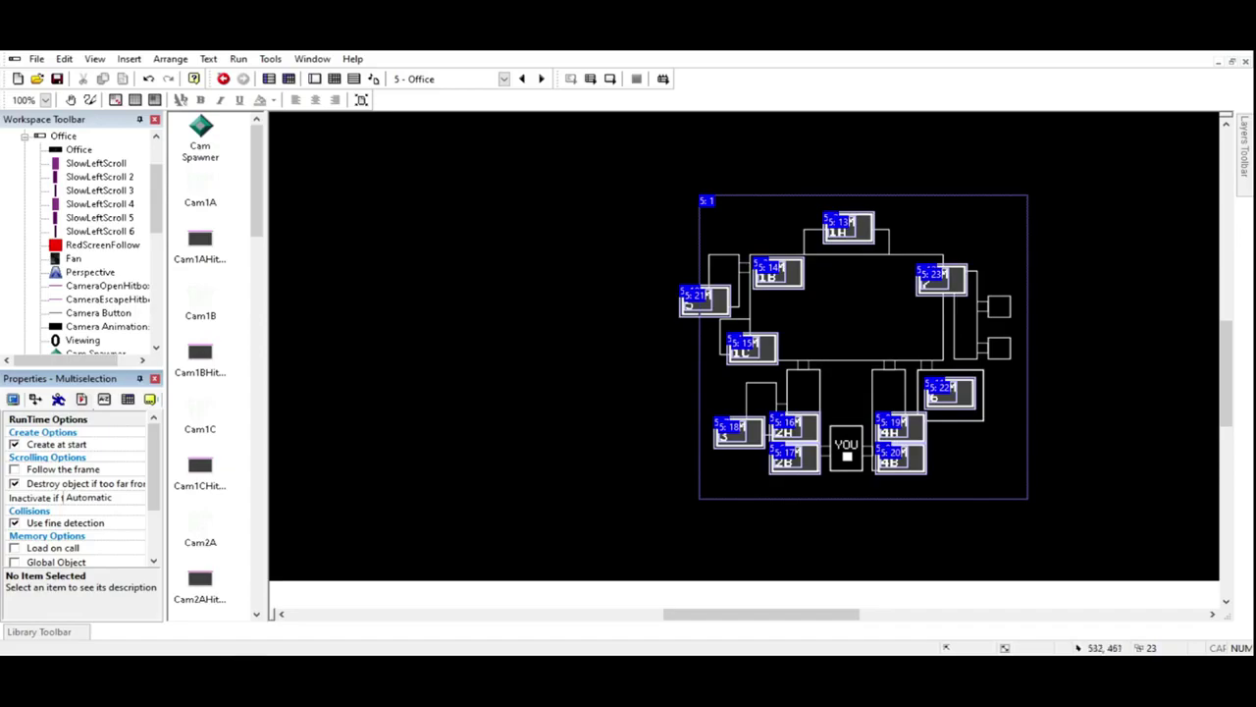
left_click(549, 387)
key("ctrl+s")
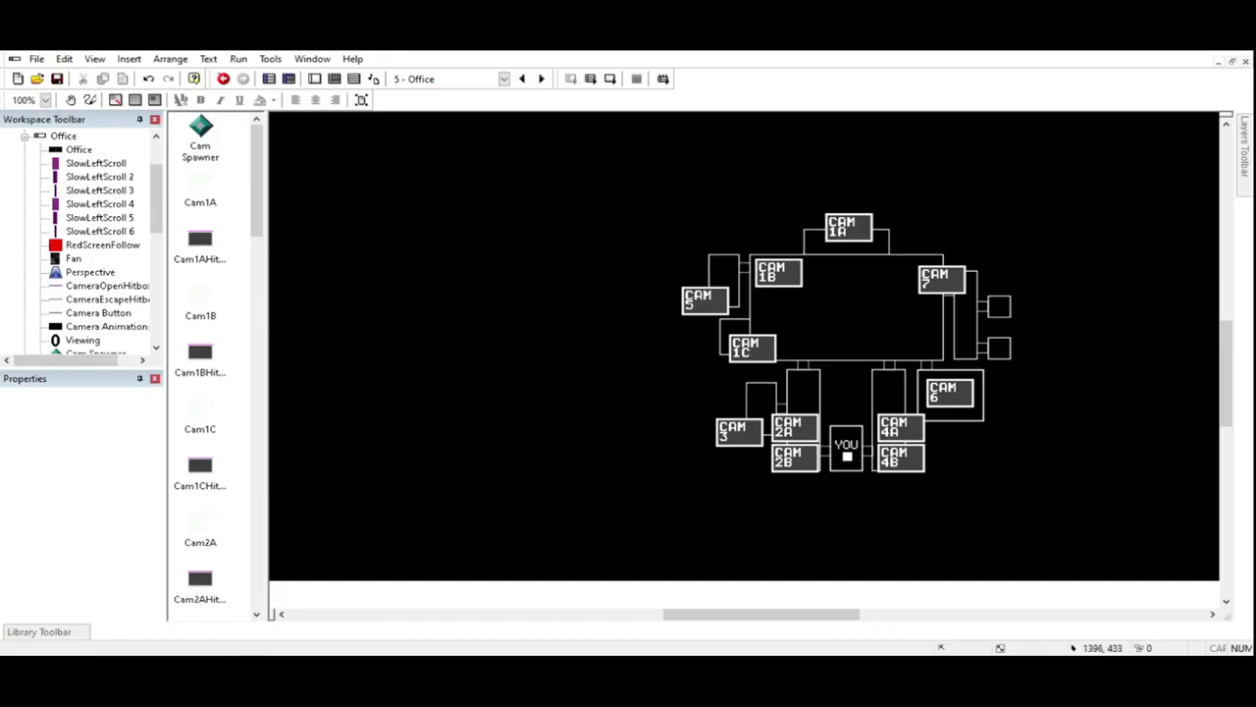
scroll(1226, 364, "up", 2)
scroll(746, 392, "down", 2)
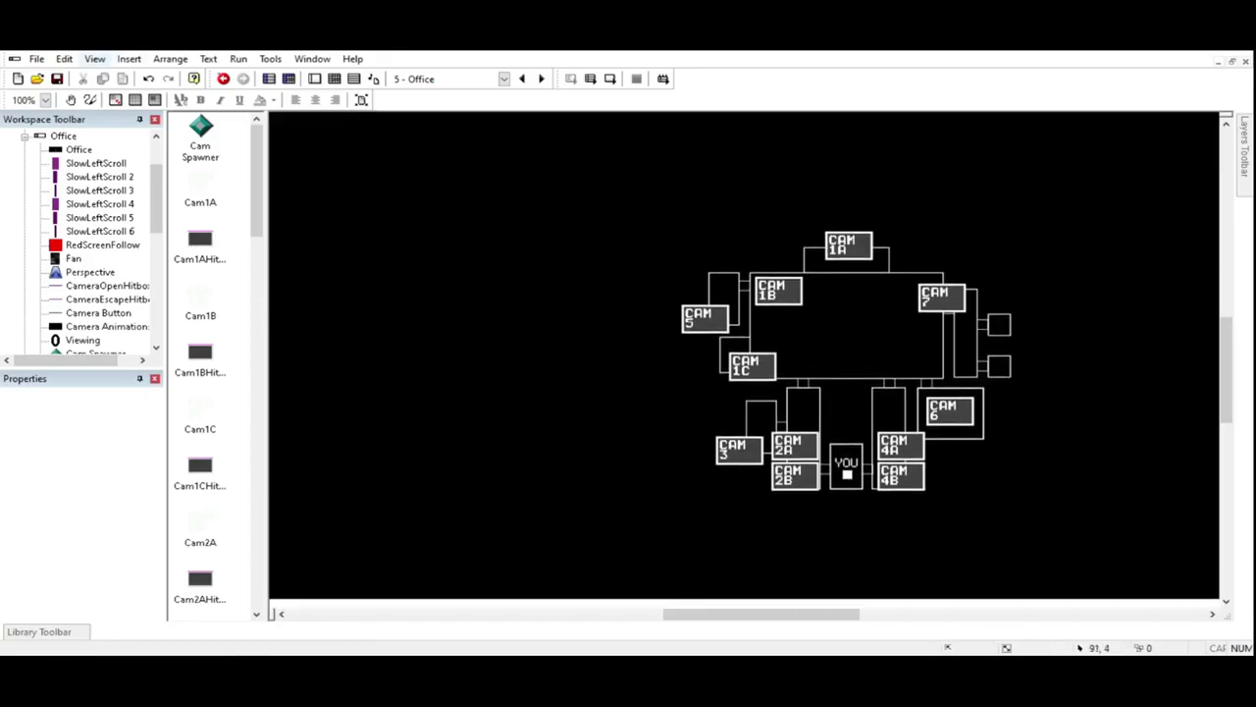
scroll(324, 128, "down", 1, "ctrl")
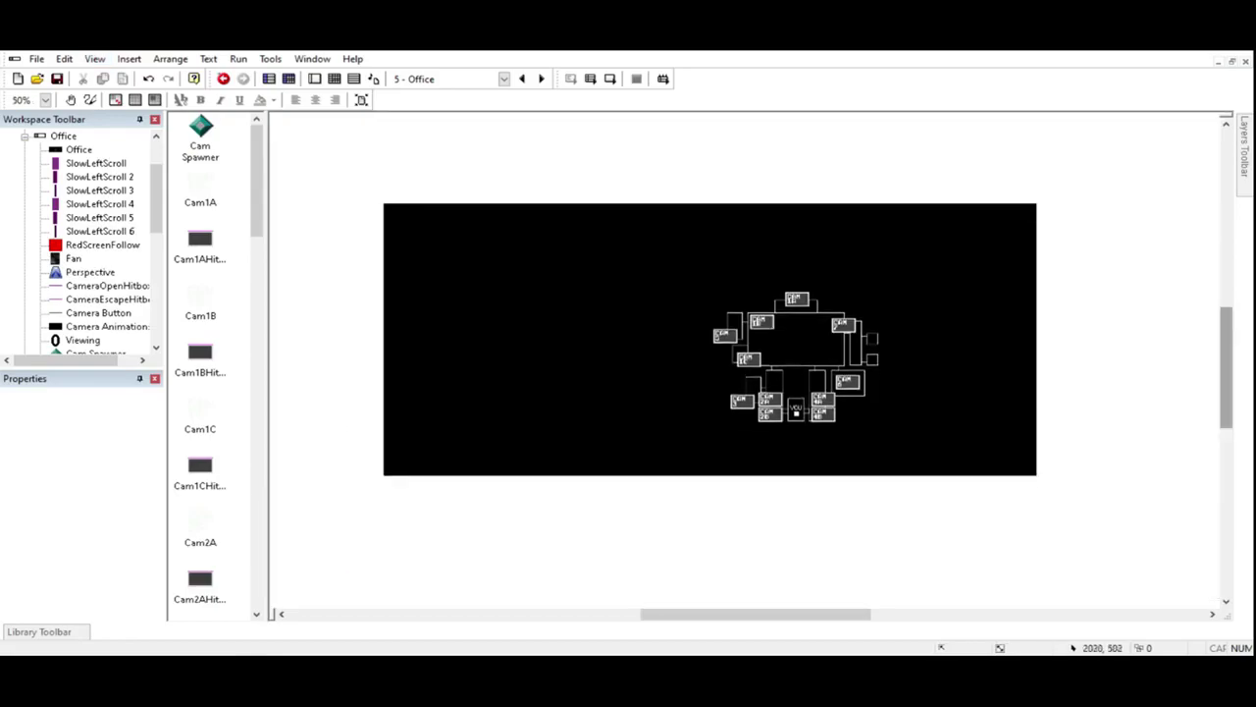
scroll(746, 363, "left", 2)
scroll(785, 339, "left", 1)
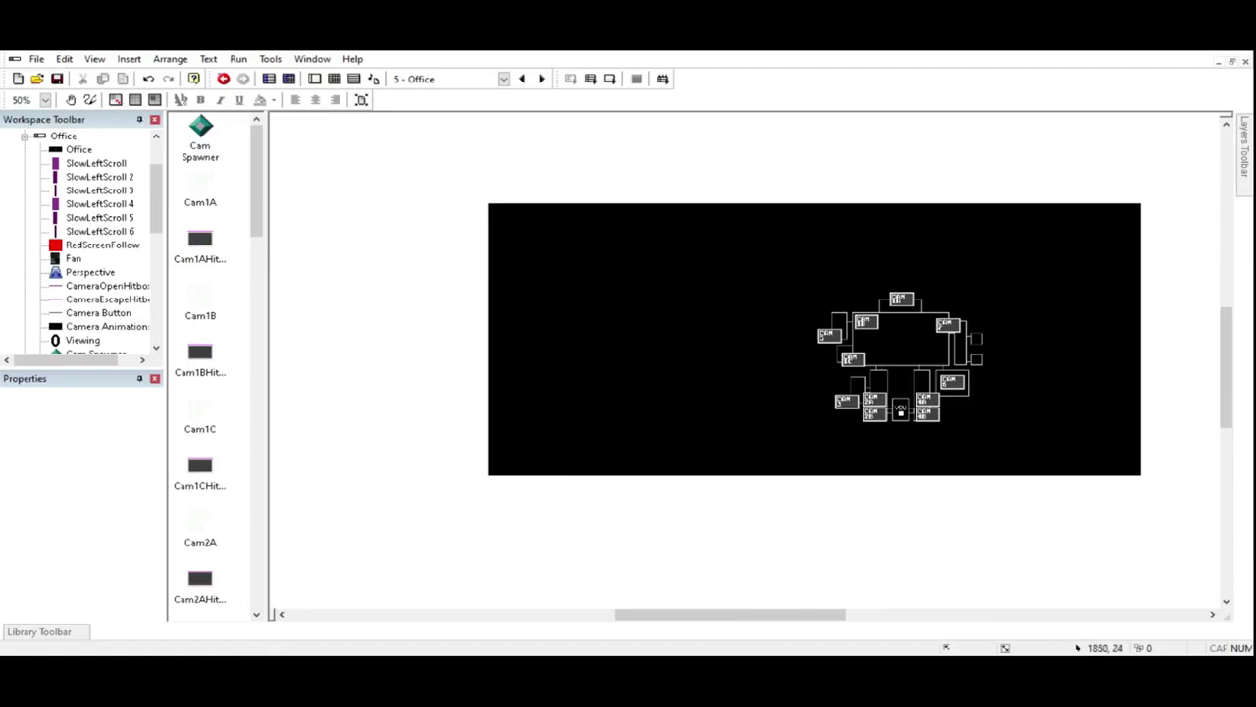
Step: Show layer 4 of the Office frame and make layer 5 the active layer
mouse_move(1243, 147)
left_click(1193, 224)
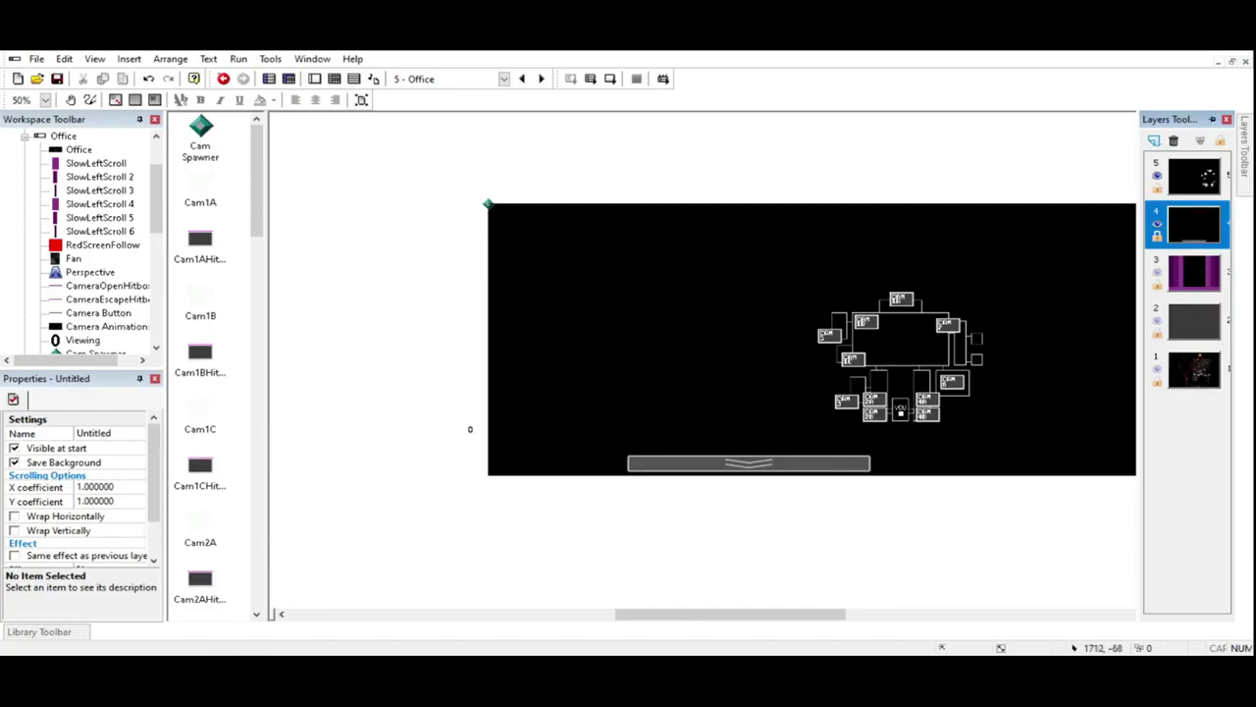
left_click(1193, 177)
left_click(379, 303)
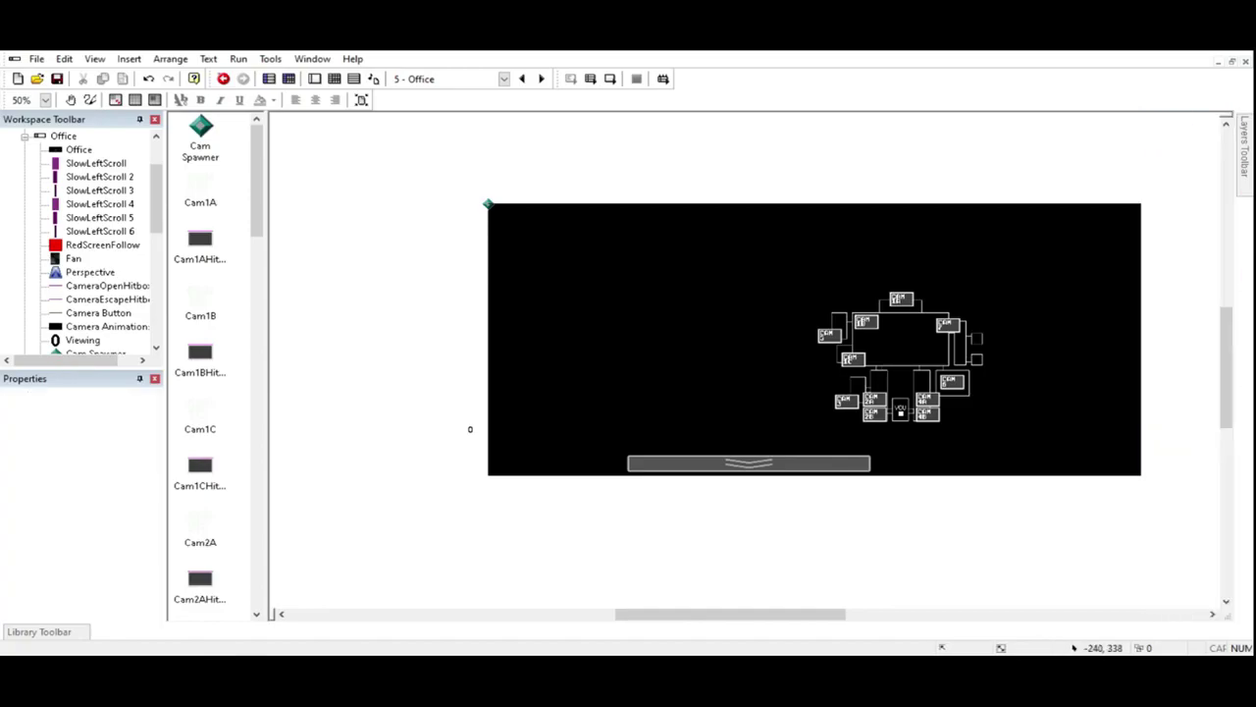
Step: Insert a new Counter object outside the left edge of the Office frame
double_click(390, 331)
double_click(234, 154)
left_click(426, 285)
left_click(423, 286)
left_click(423, 283)
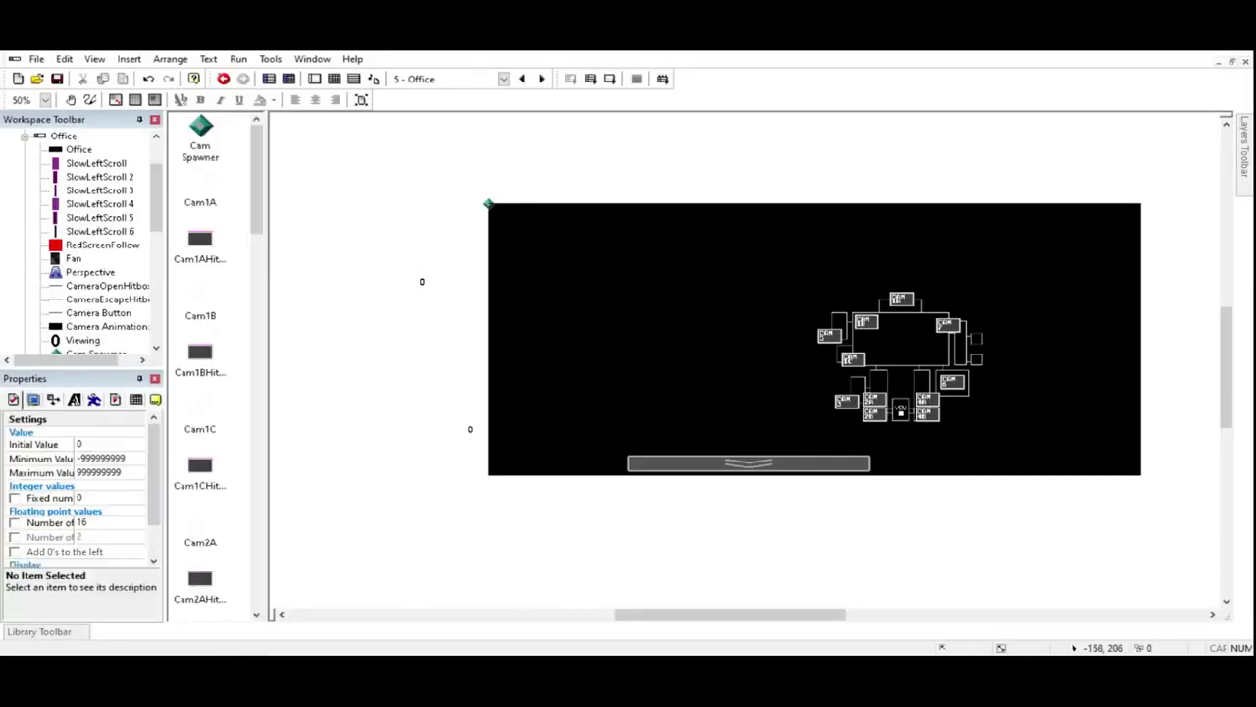
Step: Move the new counter beside the frame's upper-left corner and resize it to 21 × 32
left_click_drag(428, 282, 462, 239)
left_click(481, 216)
left_click(417, 242)
left_click(474, 224)
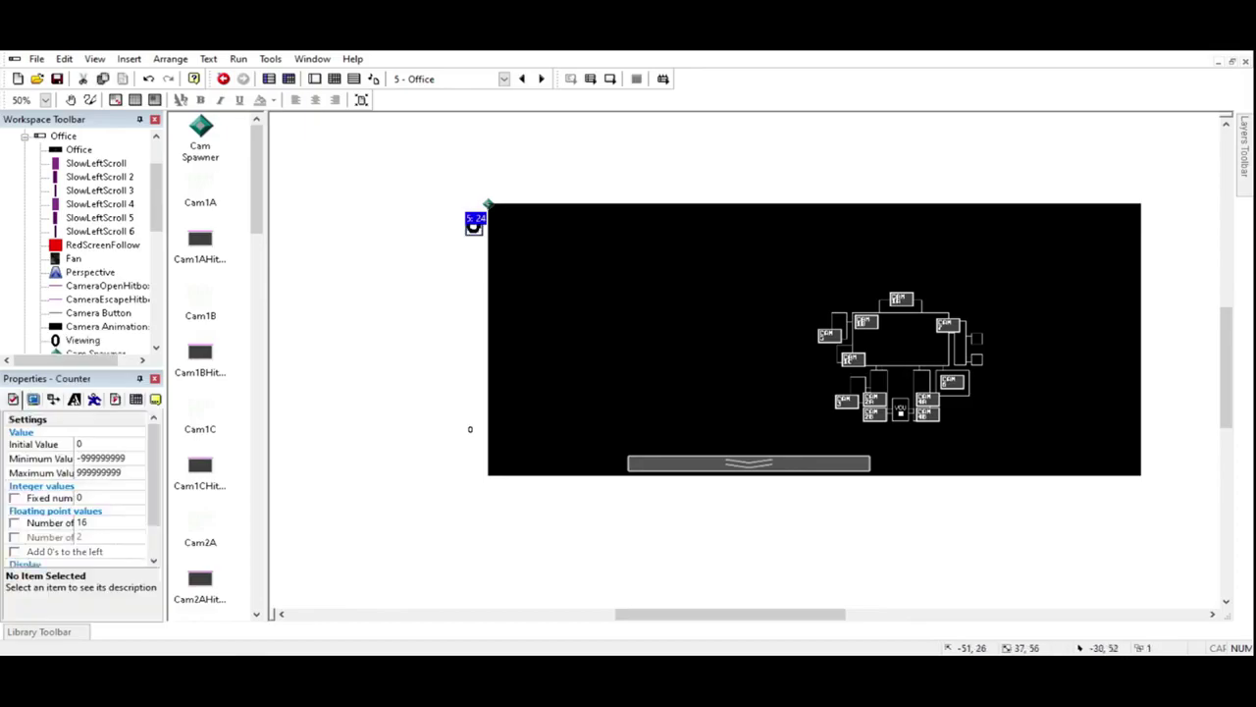
left_click_drag(464, 239, 467, 235)
left_click(461, 244)
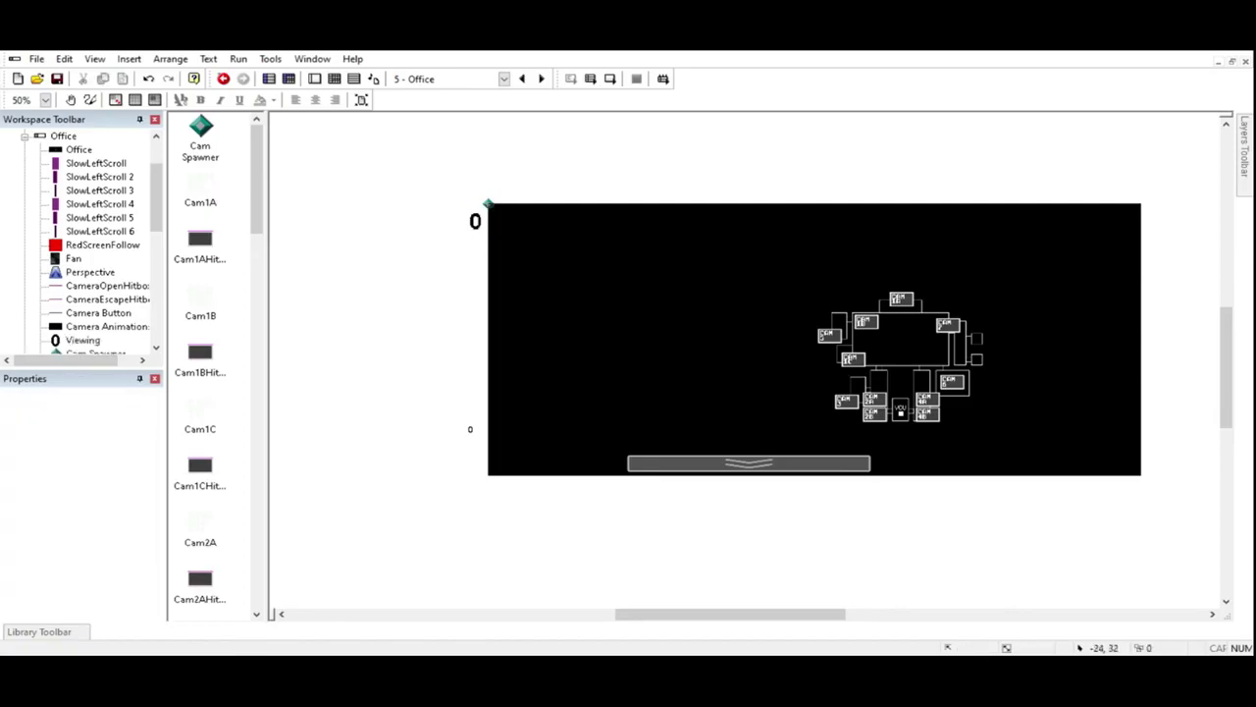
left_click(476, 222)
left_click_drag(469, 236, 473, 228)
left_click(473, 228)
left_click(478, 218)
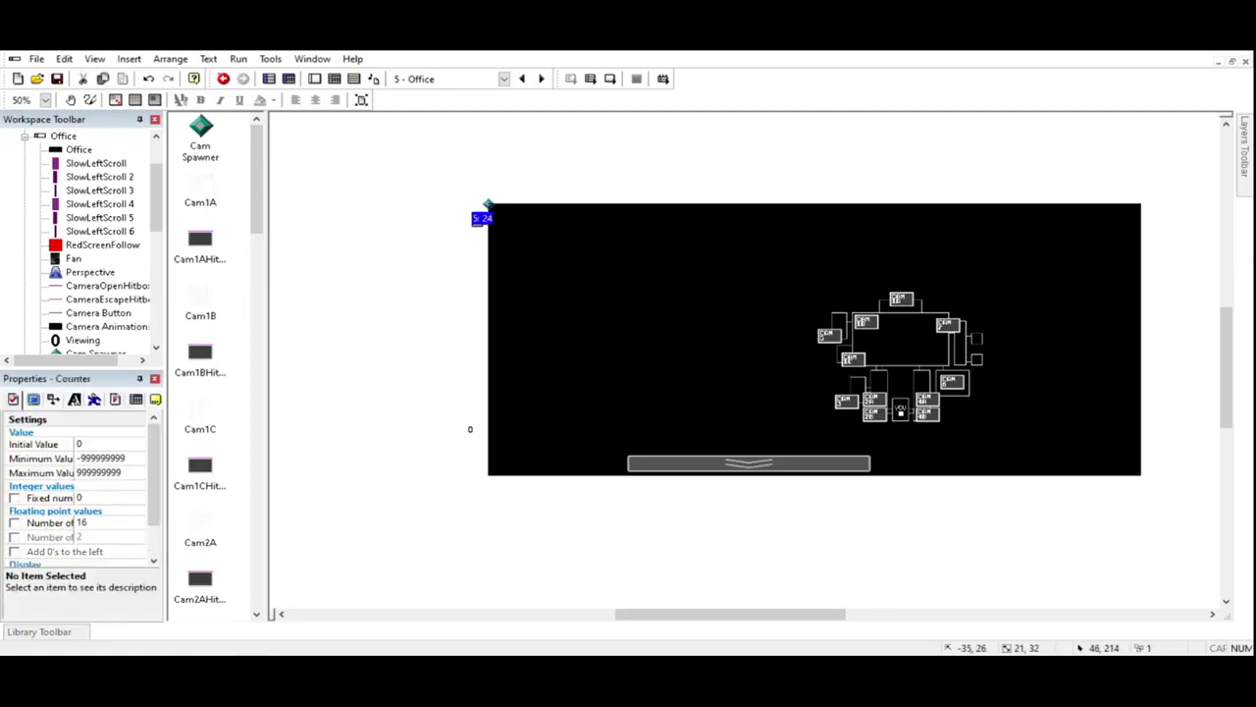
Step: Rename the new counter as Viewing 2
left_click(444, 180)
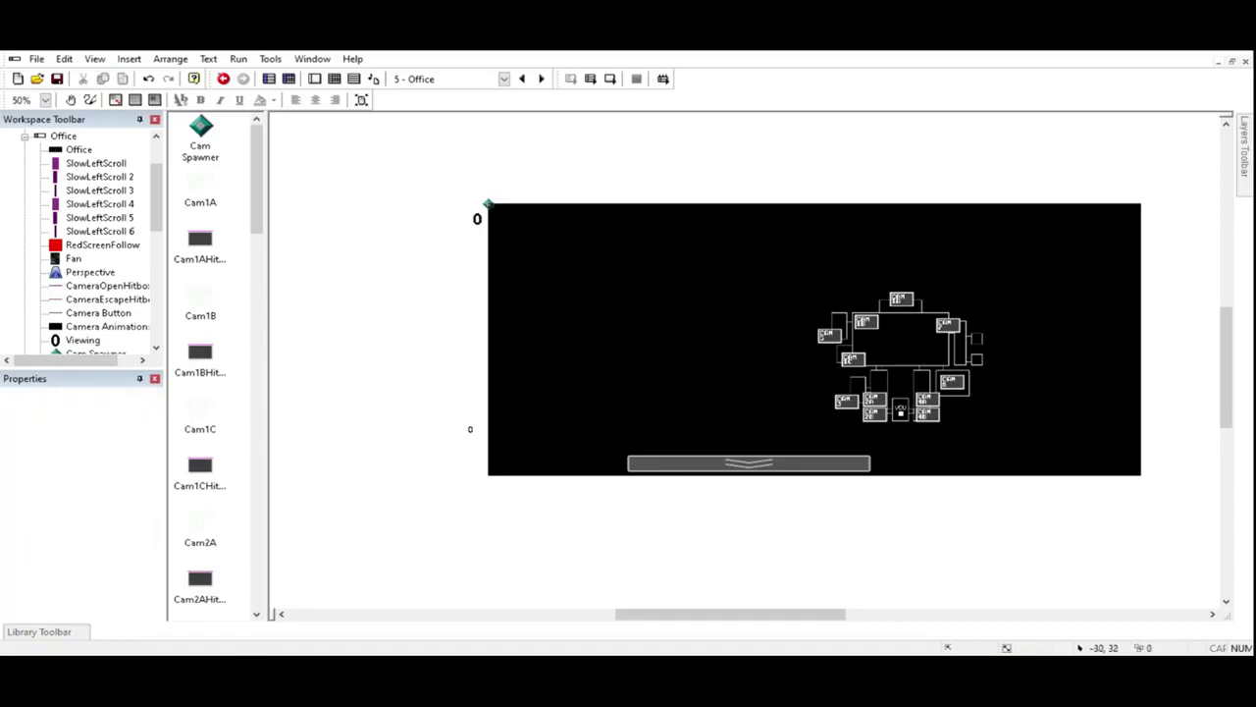
left_click(480, 218)
left_click(616, 532)
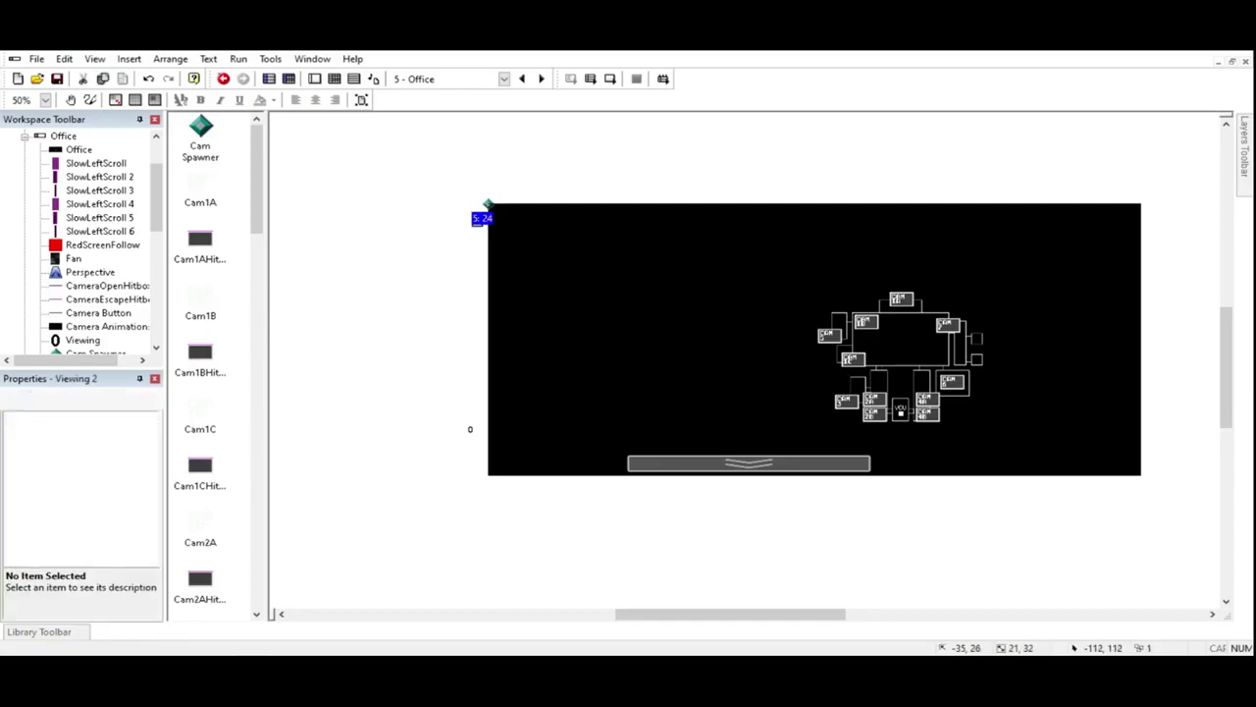
Step: Make layers 1 to 4 of the Office frame visible alongside the camera map layer
mouse_move(1245, 147)
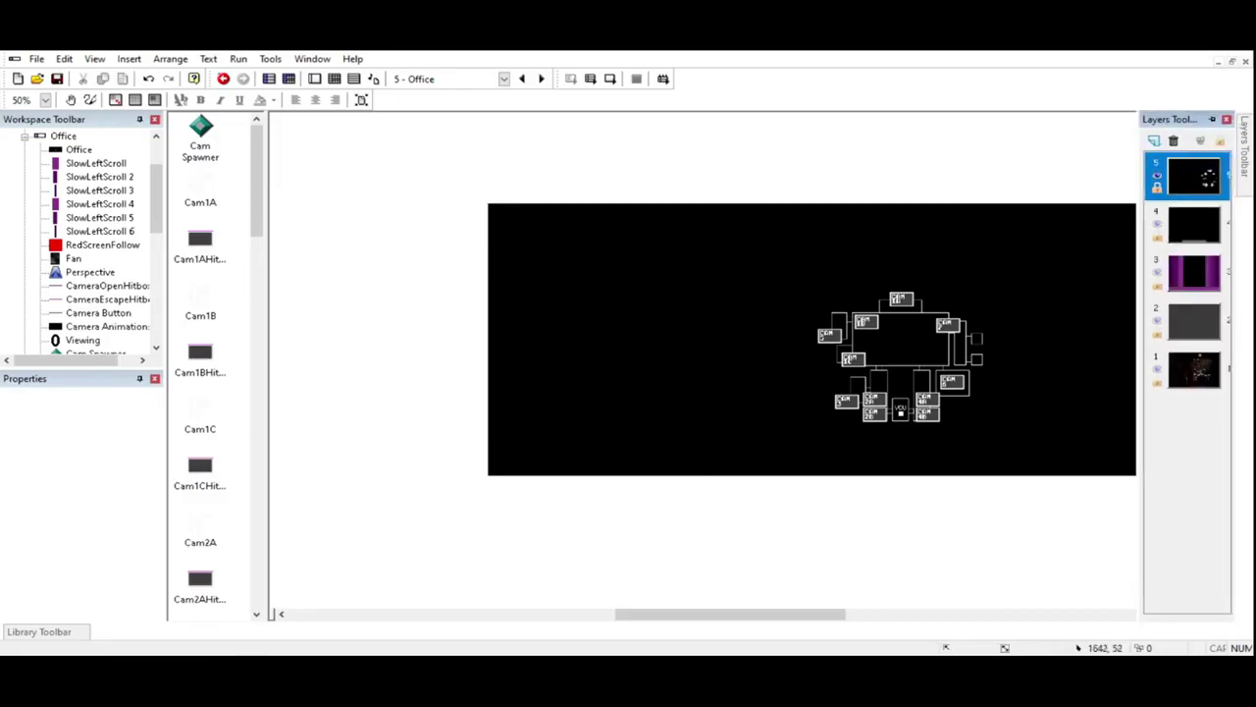
left_click(1157, 272)
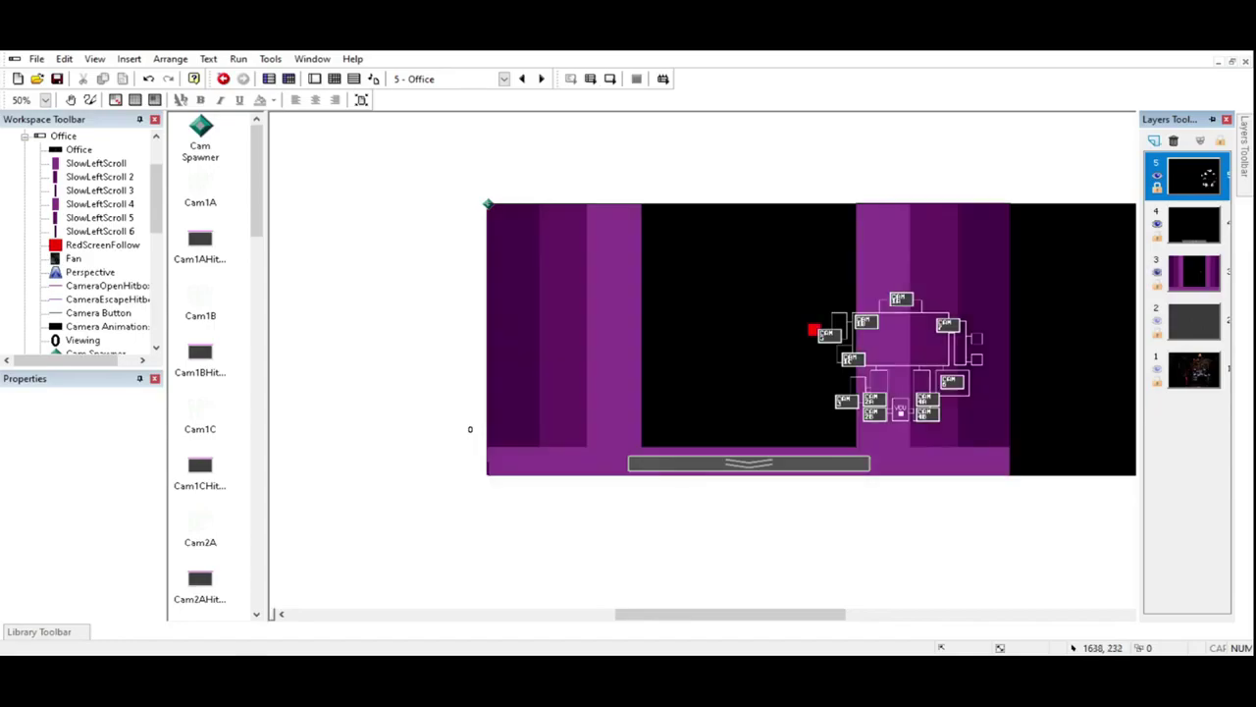
left_click(1157, 321)
left_click(1157, 369)
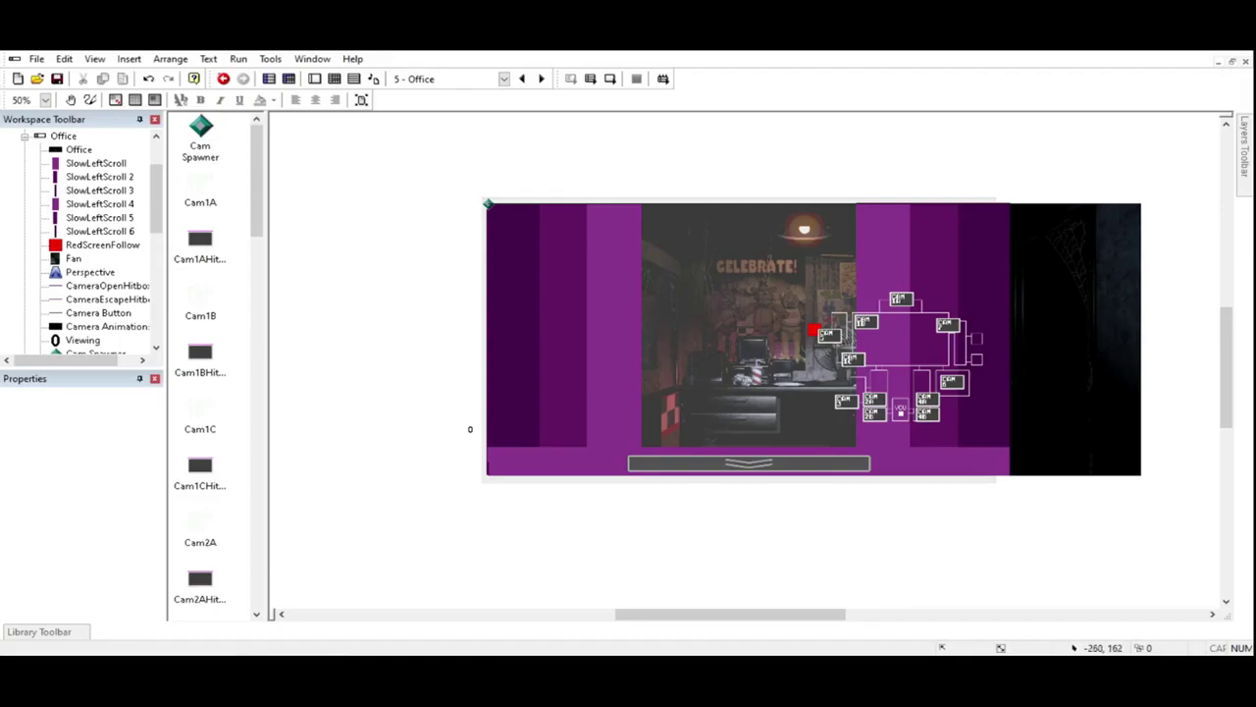
Step: Add an event to the Camera Buttons group with the condition that the user left-clicks on the Cam1A hitbox
left_click(335, 78)
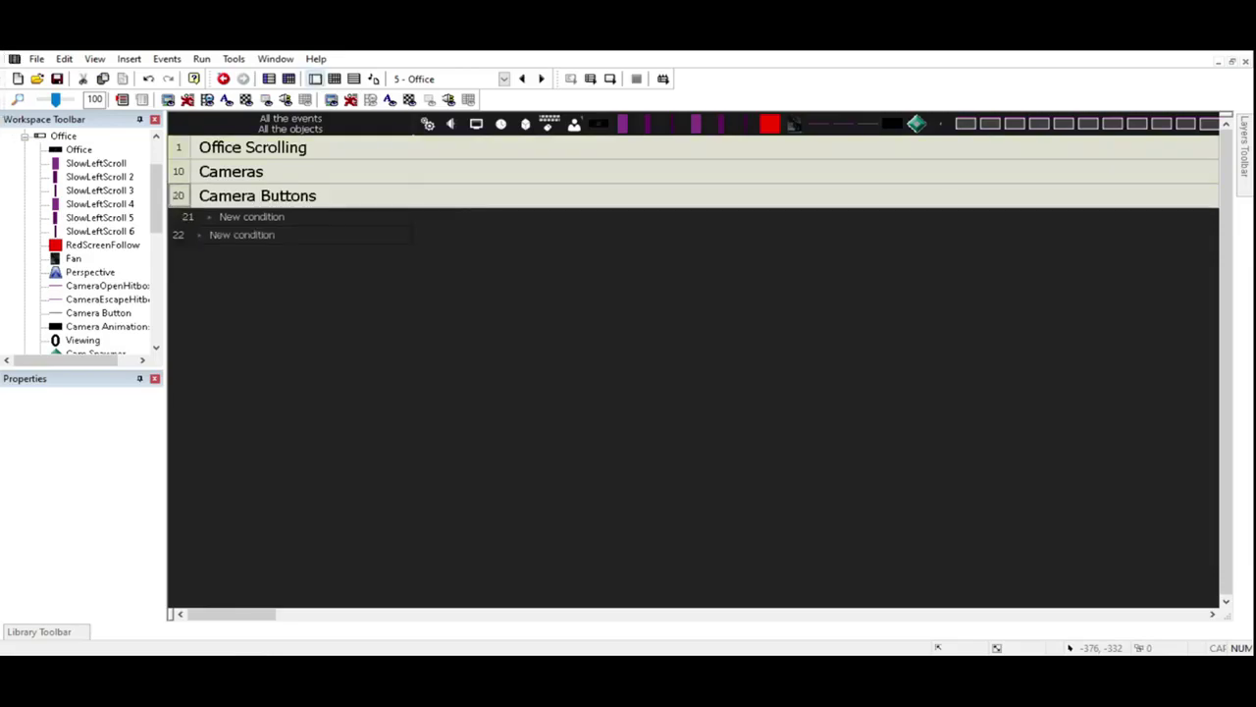
left_click(314, 78)
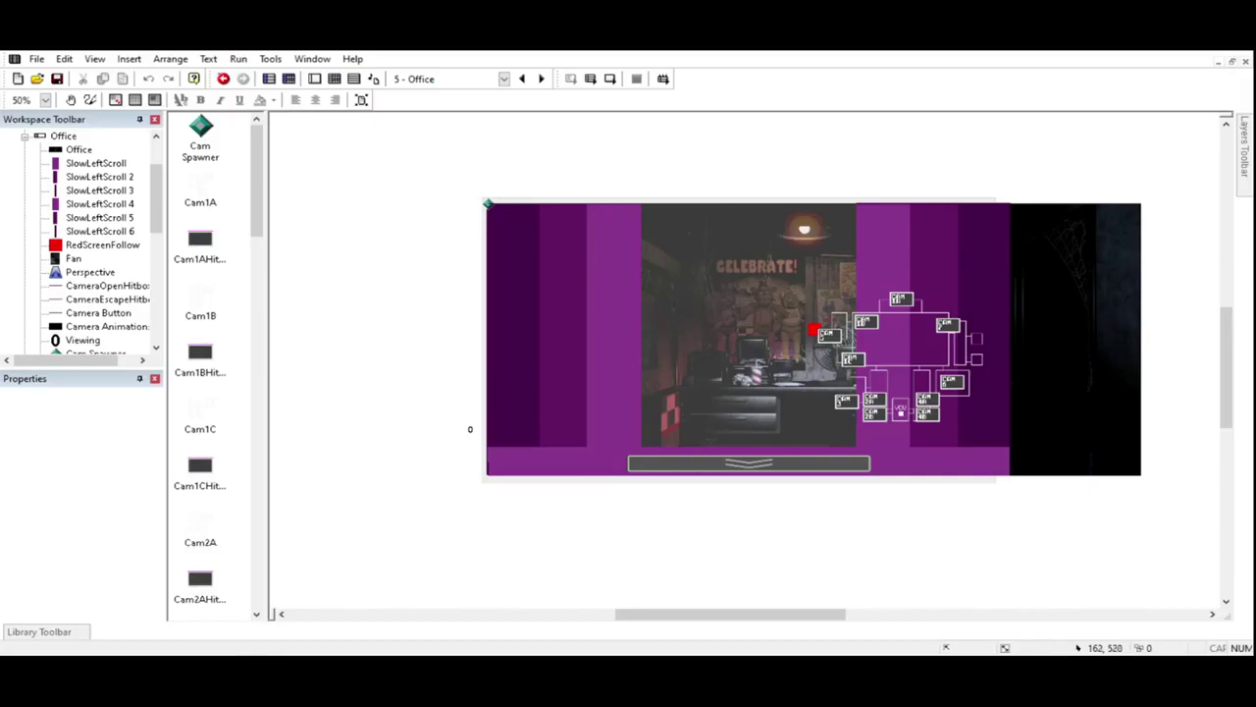
left_click(470, 429)
left_click(458, 416)
key("ctrl+e")
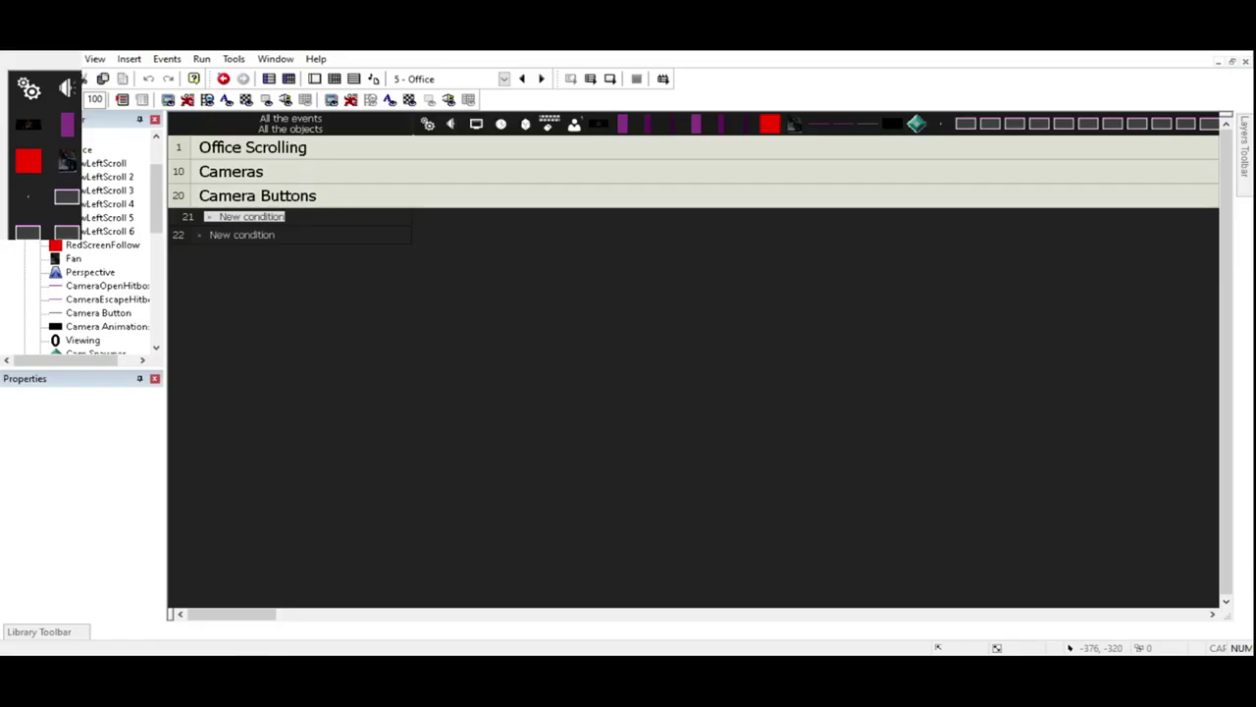
key("Escape")
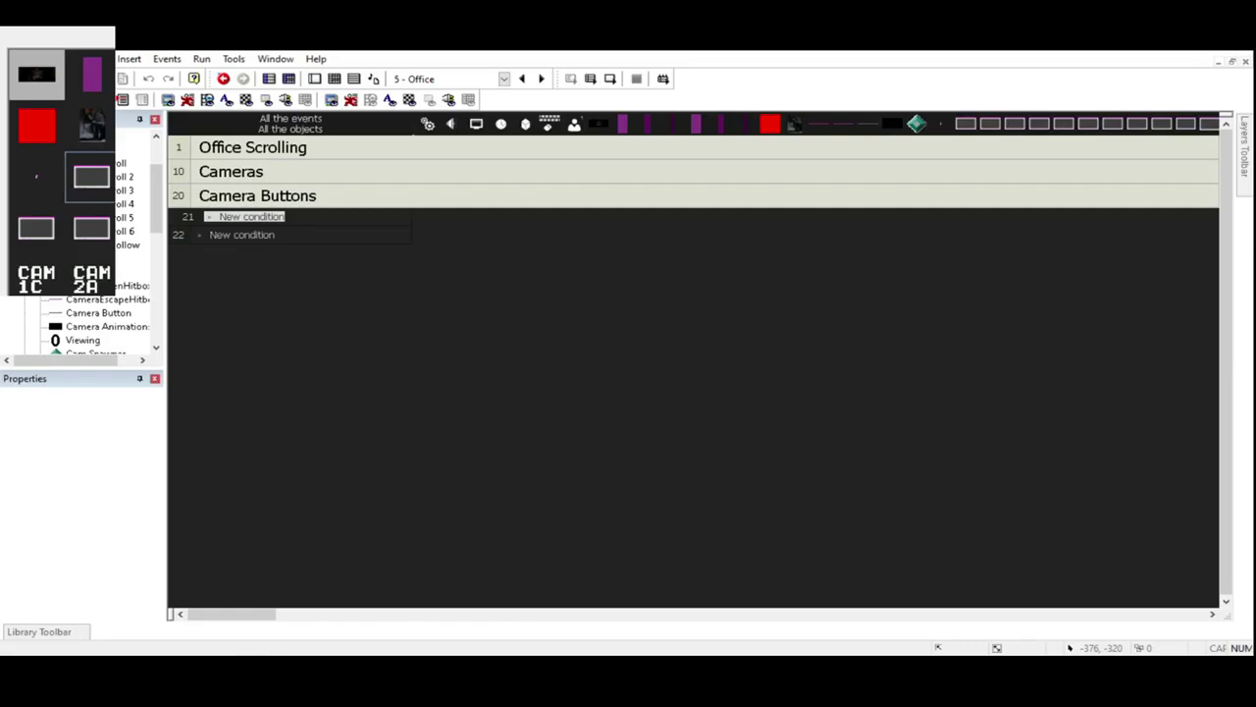
left_click(91, 176)
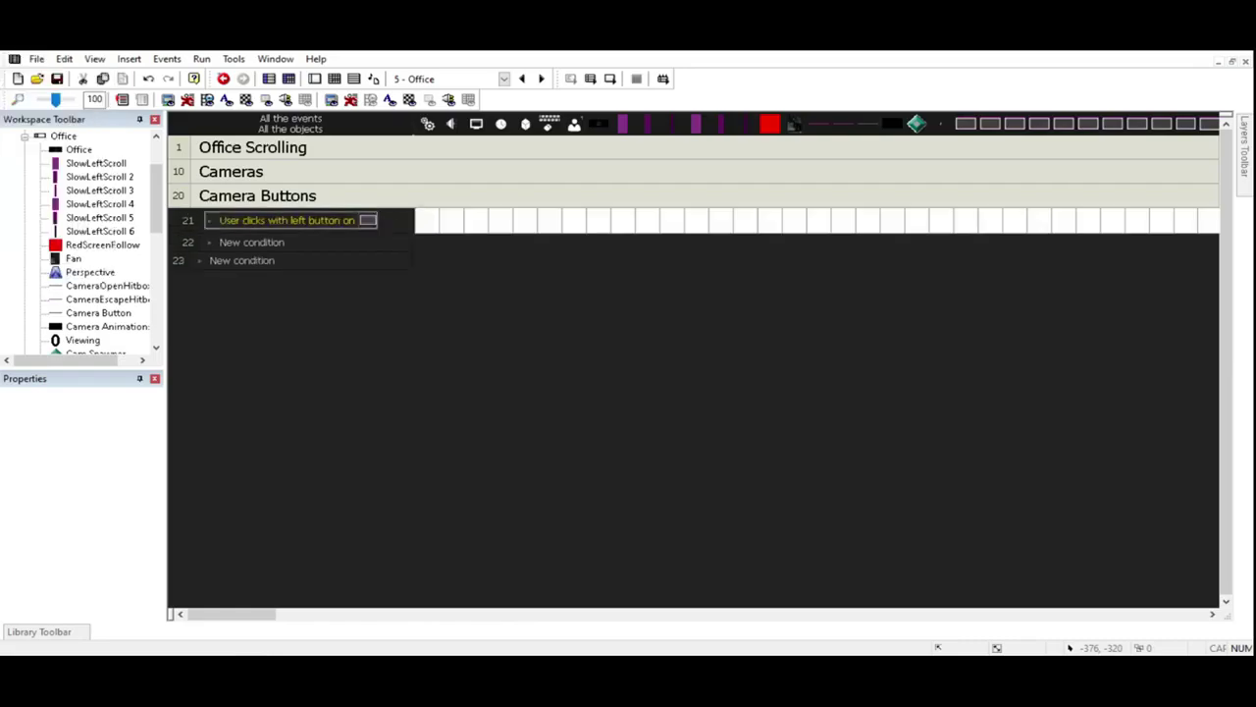
Step: Add an action on the Viewing counter to the Cam1A hitbox click event
left_click_drag(231, 613, 631, 613)
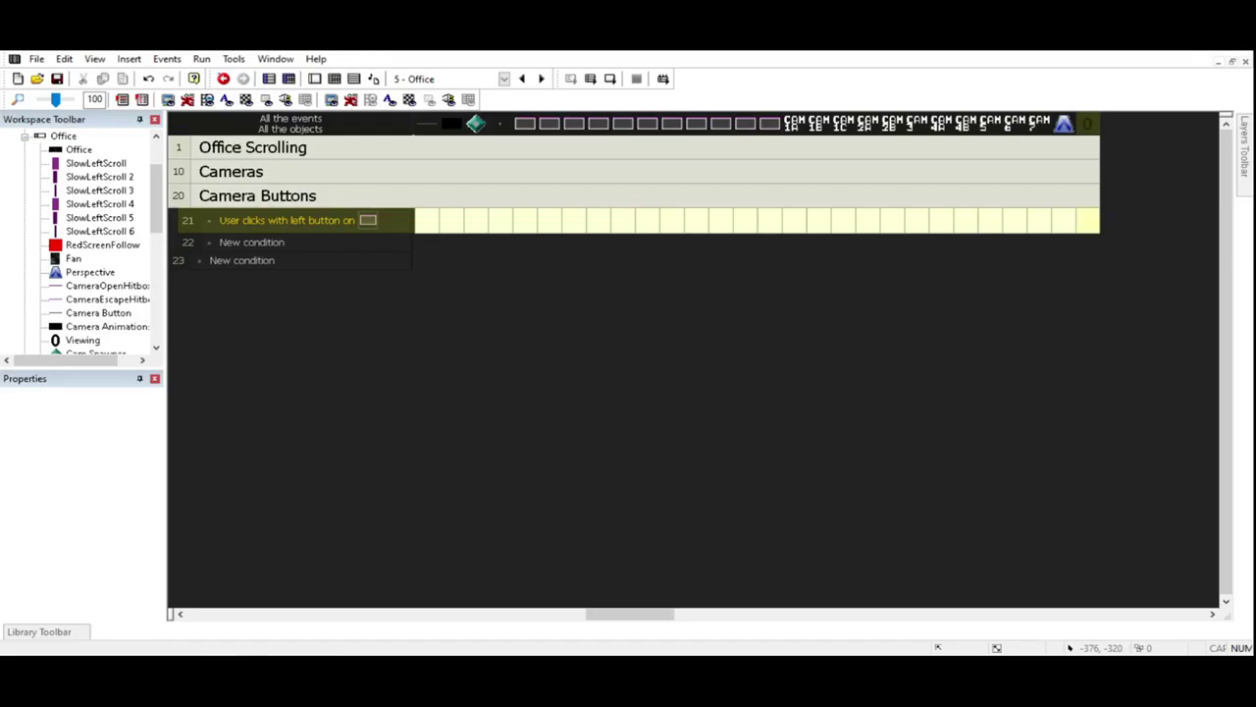
key("BackSpace")
key("Escape")
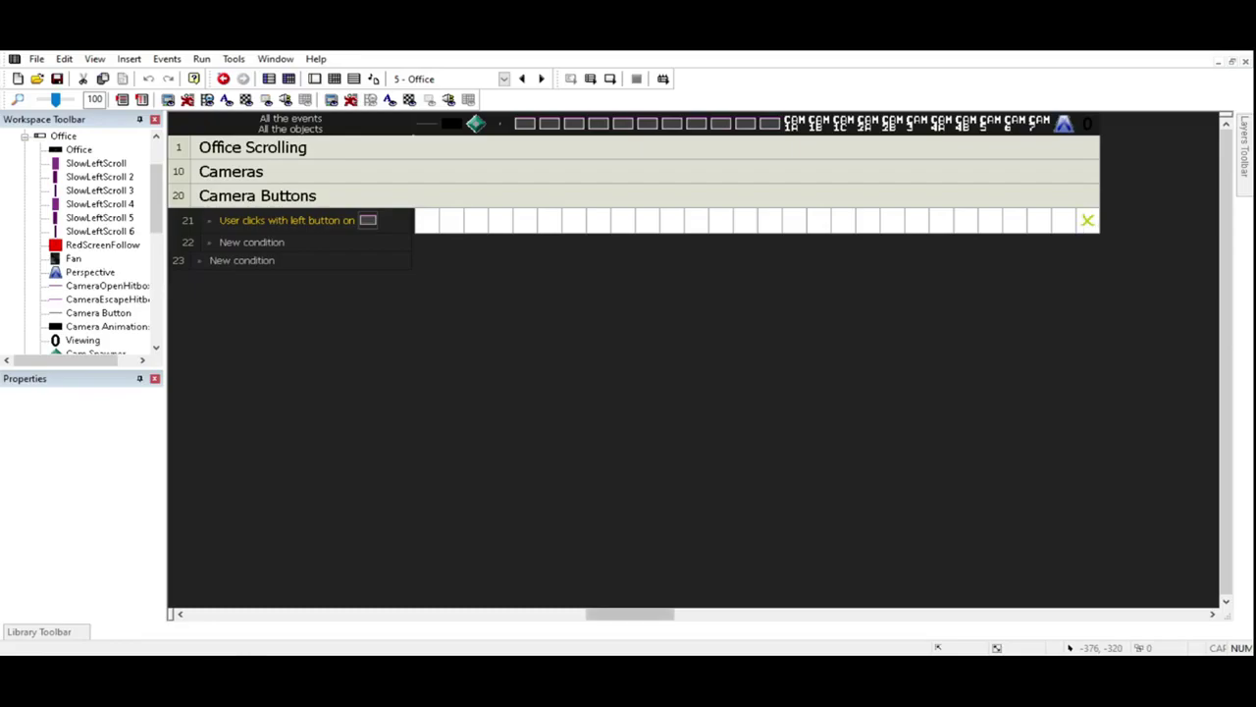
left_click_drag(630, 614, 231, 613)
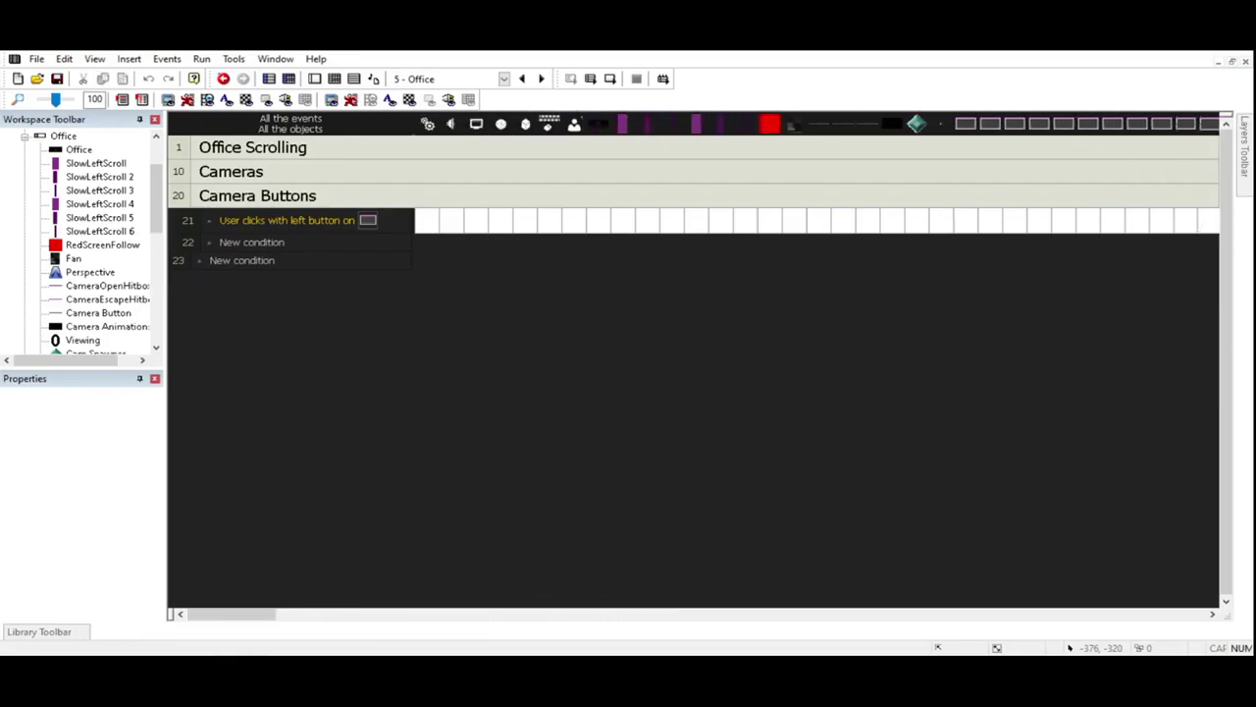
Step: Add a new layer to the Office frame and move it to position 2, directly above layer 1
left_click(315, 78)
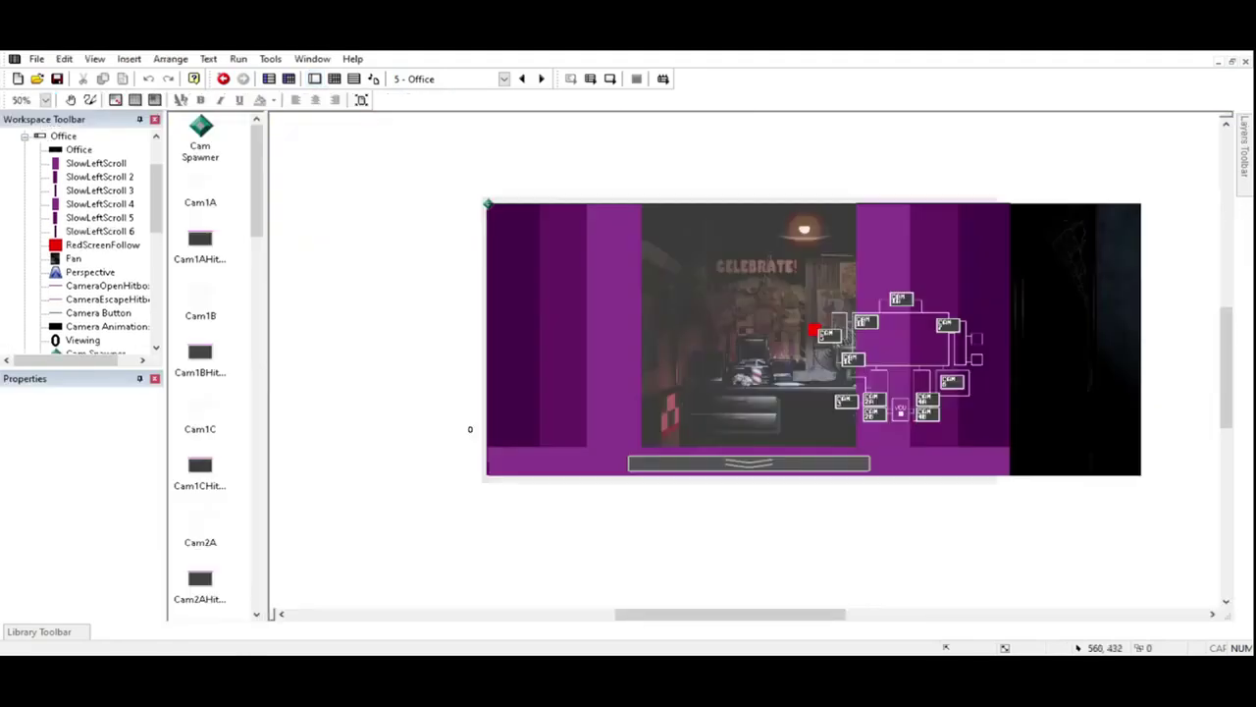
mouse_move(1245, 147)
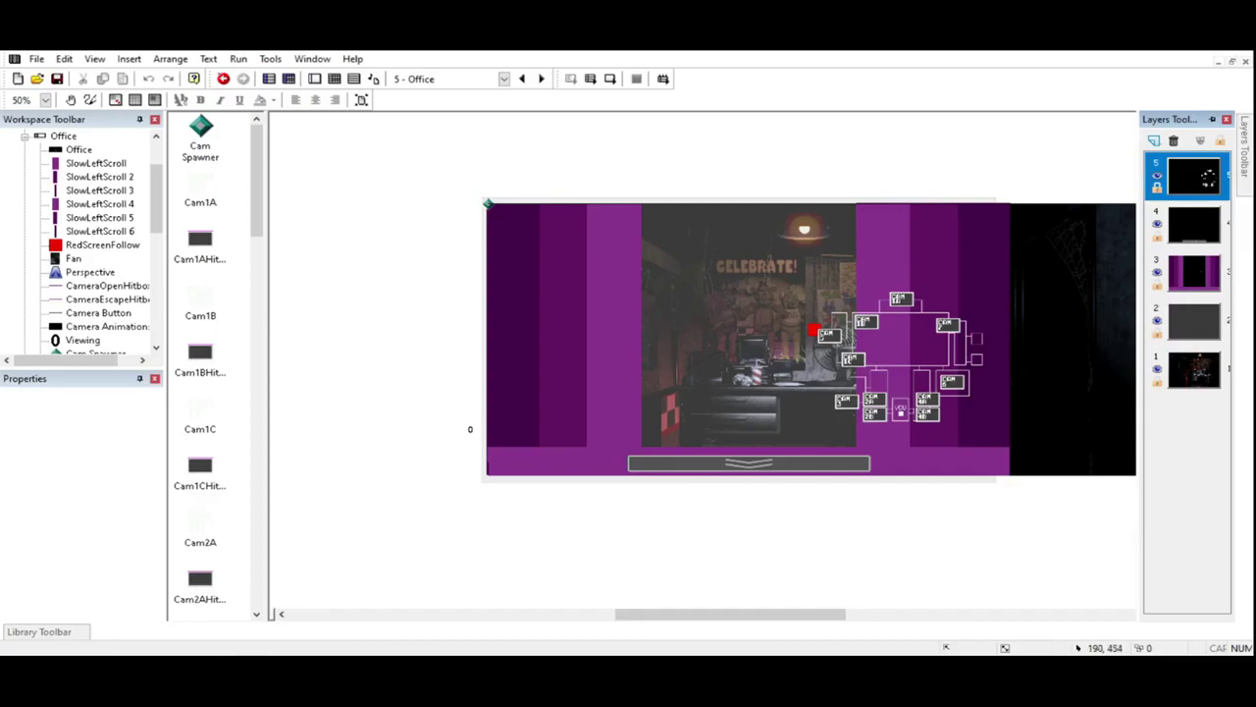
mouse_move(1243, 181)
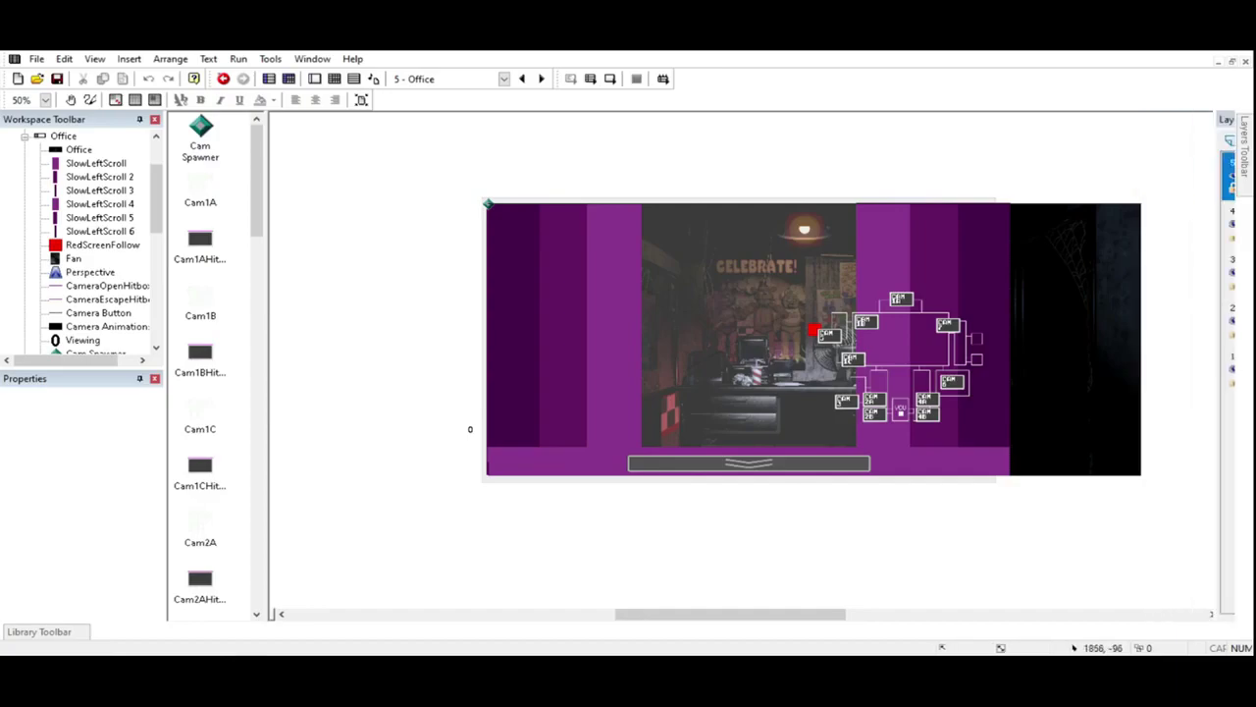
left_click(1194, 366)
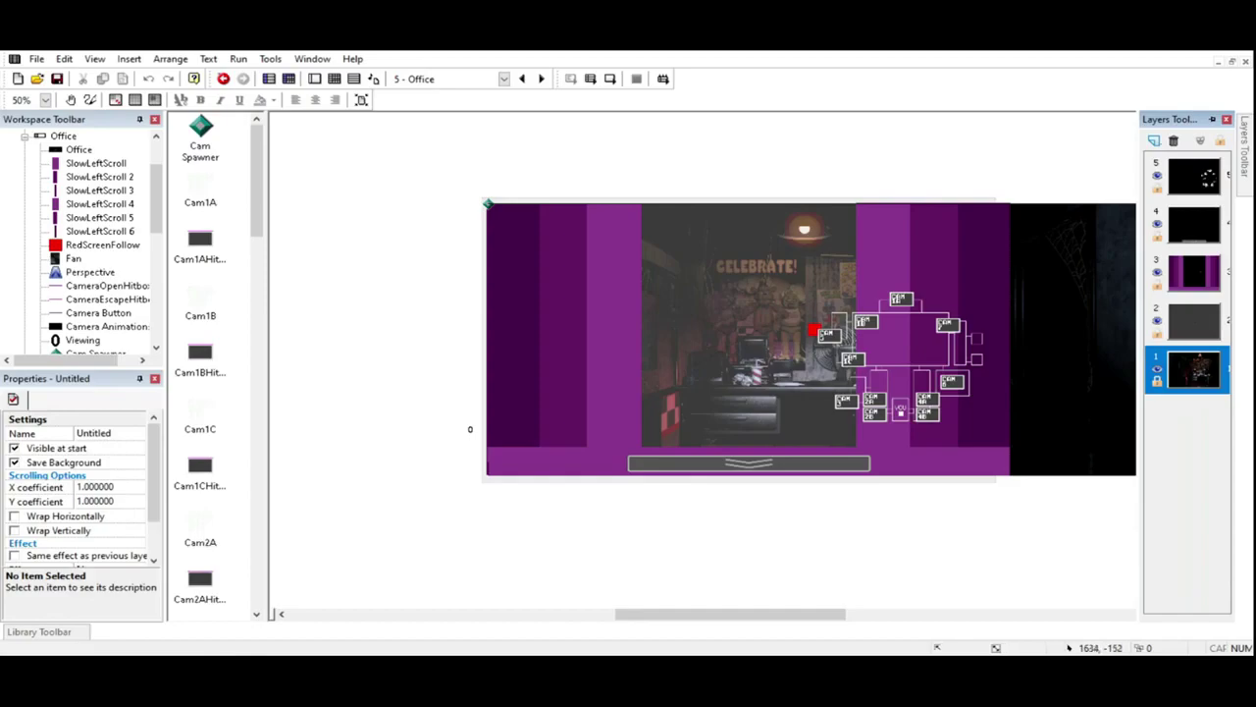
left_click(1154, 141)
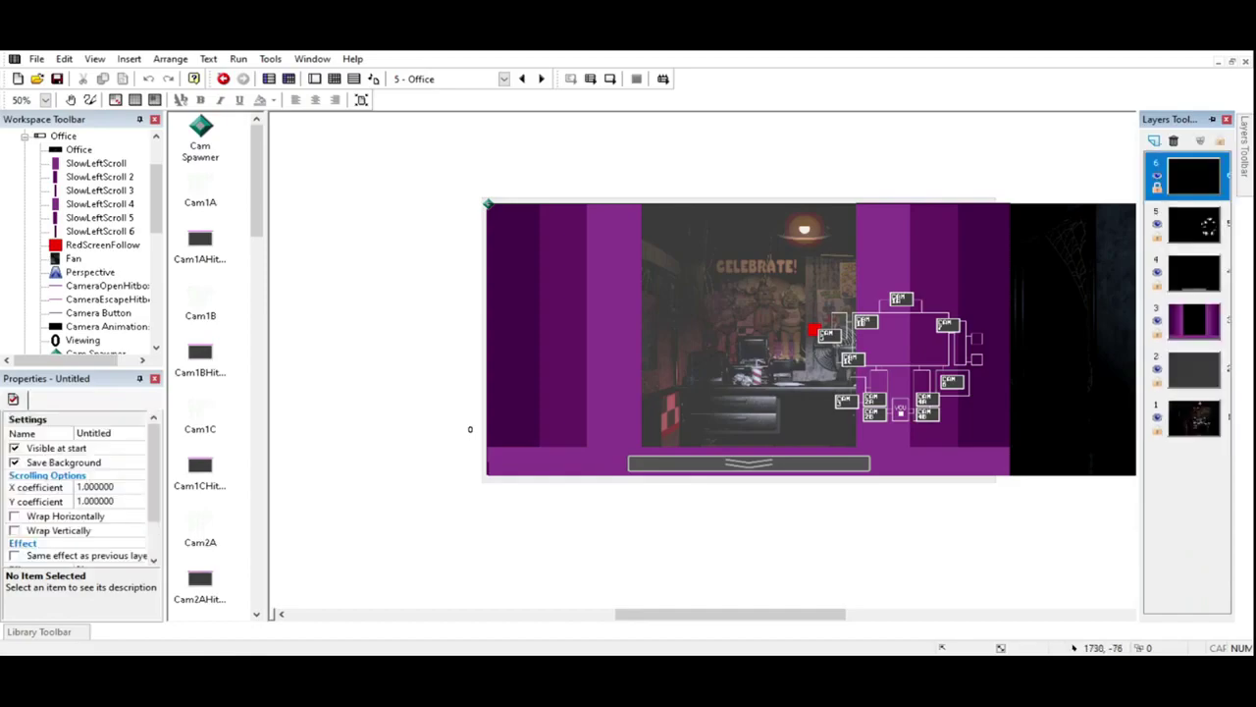
left_click_drag(1170, 173, 1175, 373)
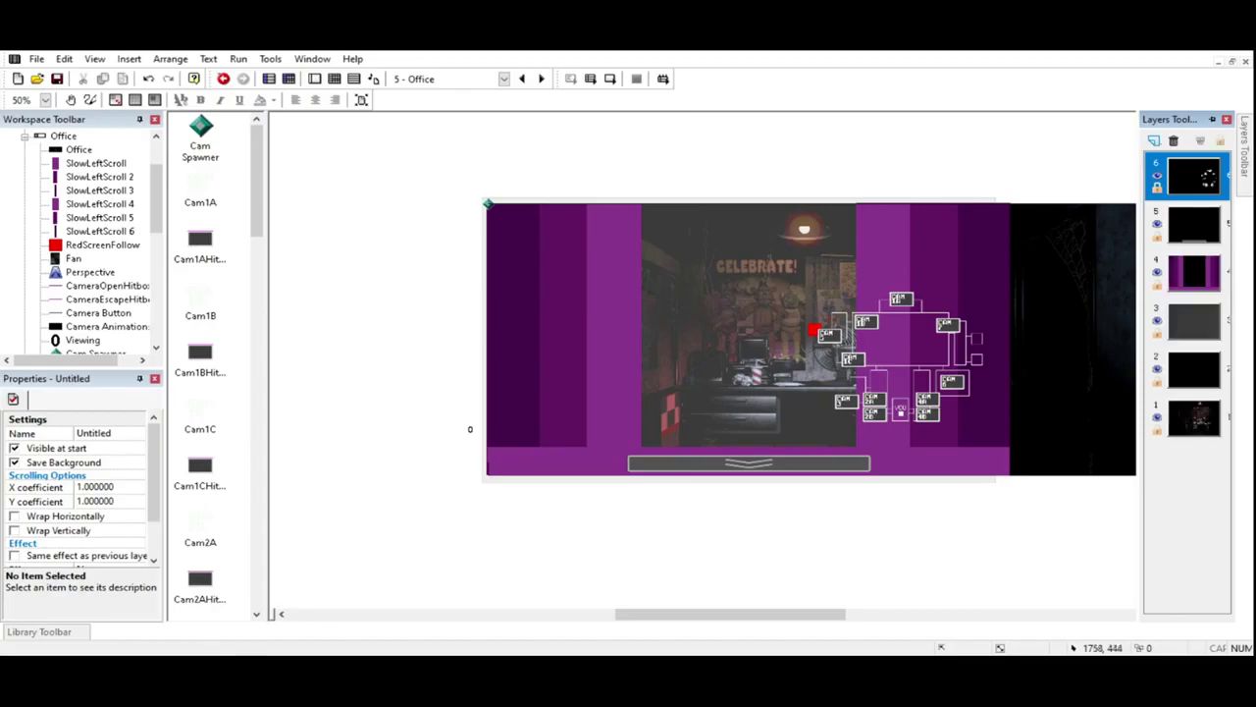
Step: Place a new Active object on layer 2 and give it a 1280 × 720 image
left_click(1175, 373)
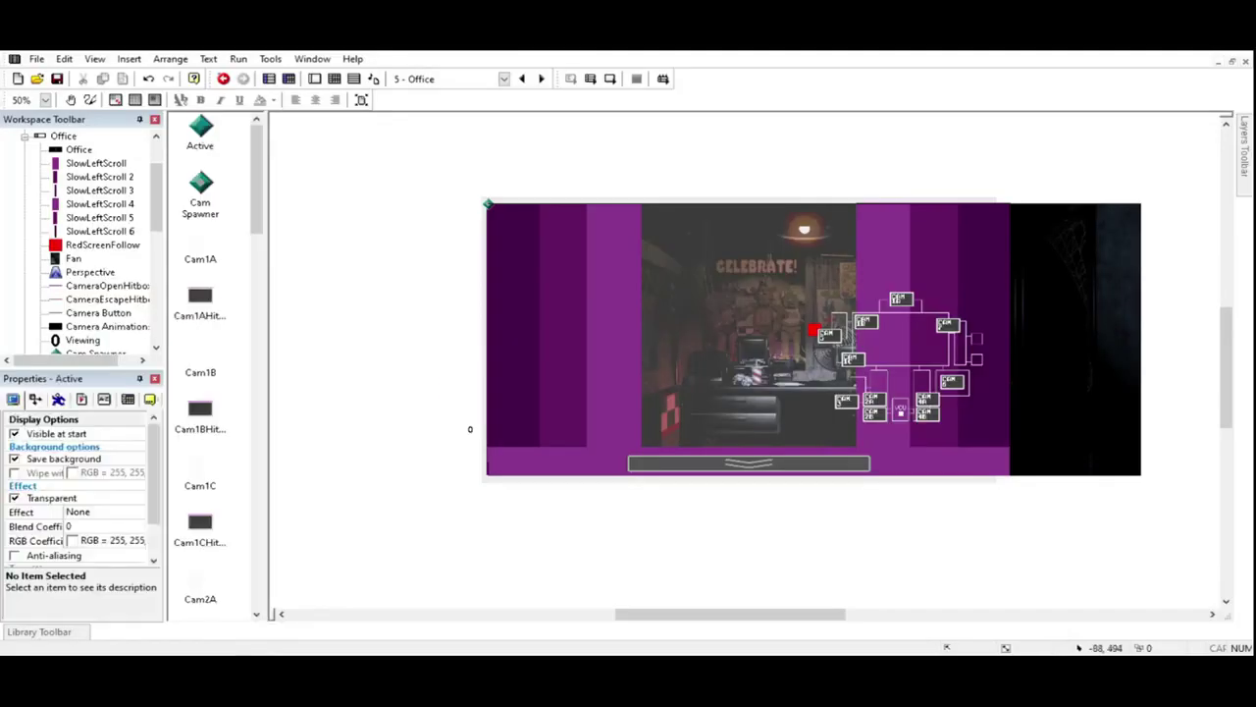
left_click(452, 389)
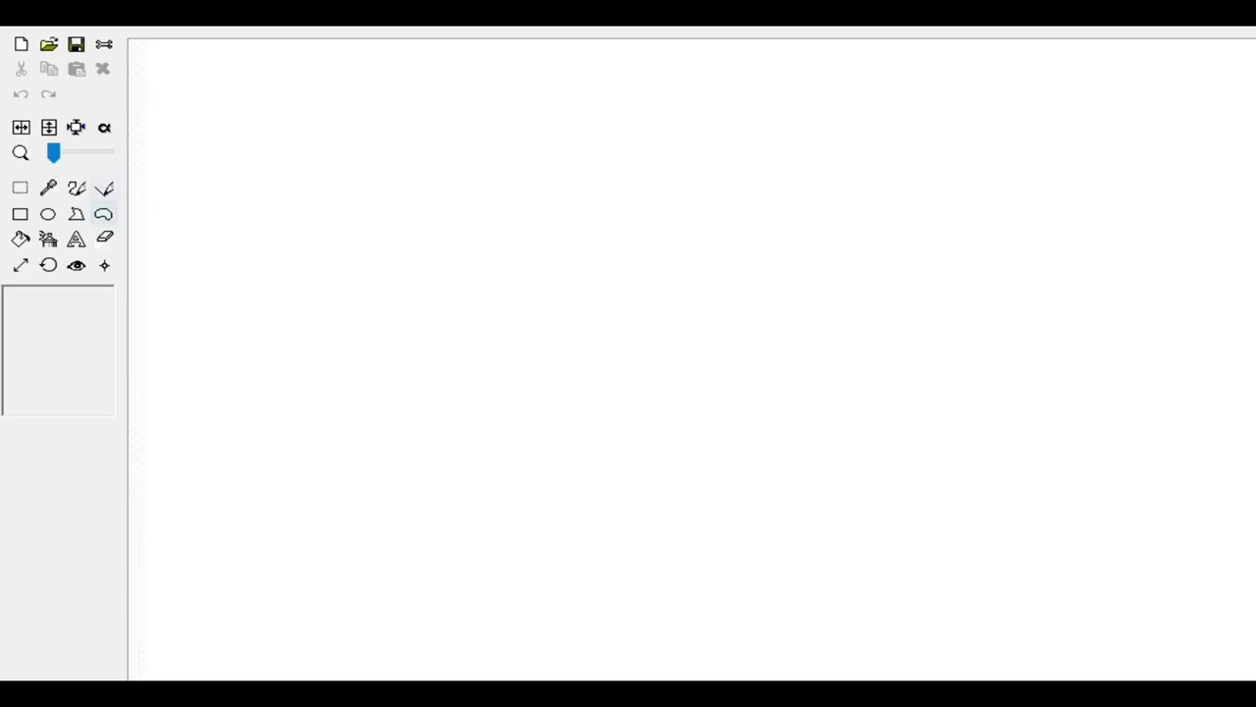
left_click(105, 128)
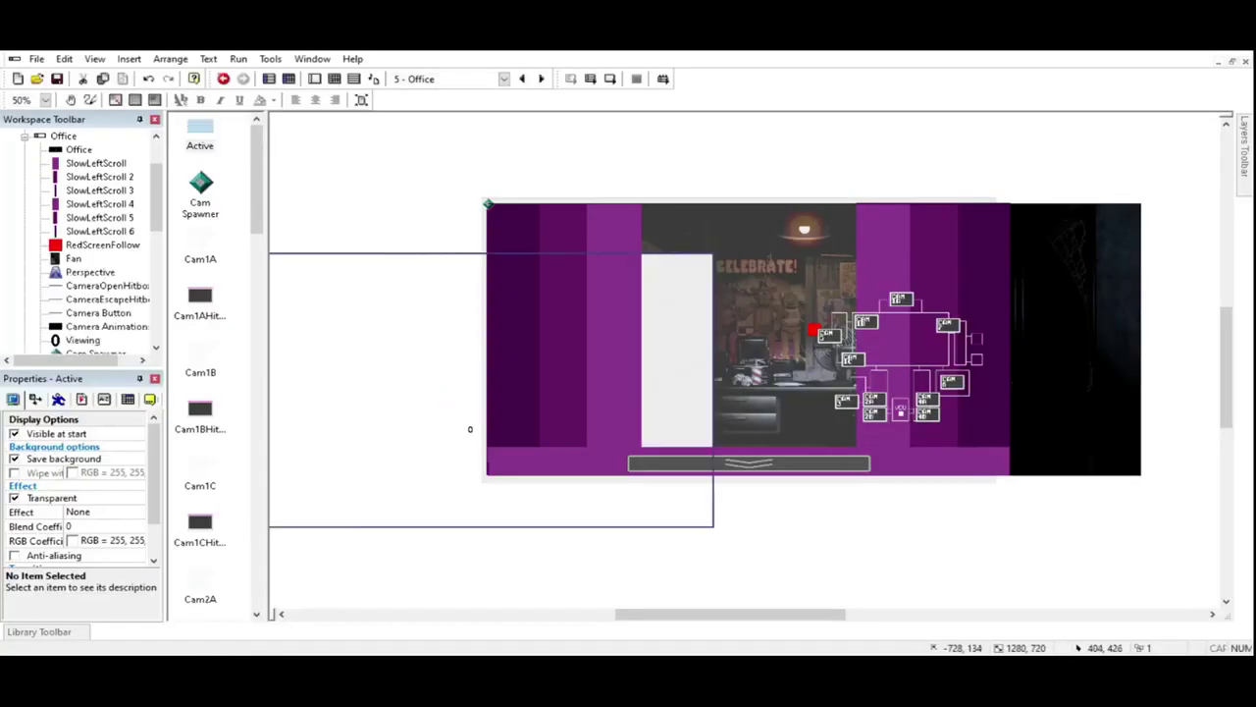
Step: Move the 1280 × 720 Active object just below the Office frame, keeping the Perspective object in place
left_click(662, 354)
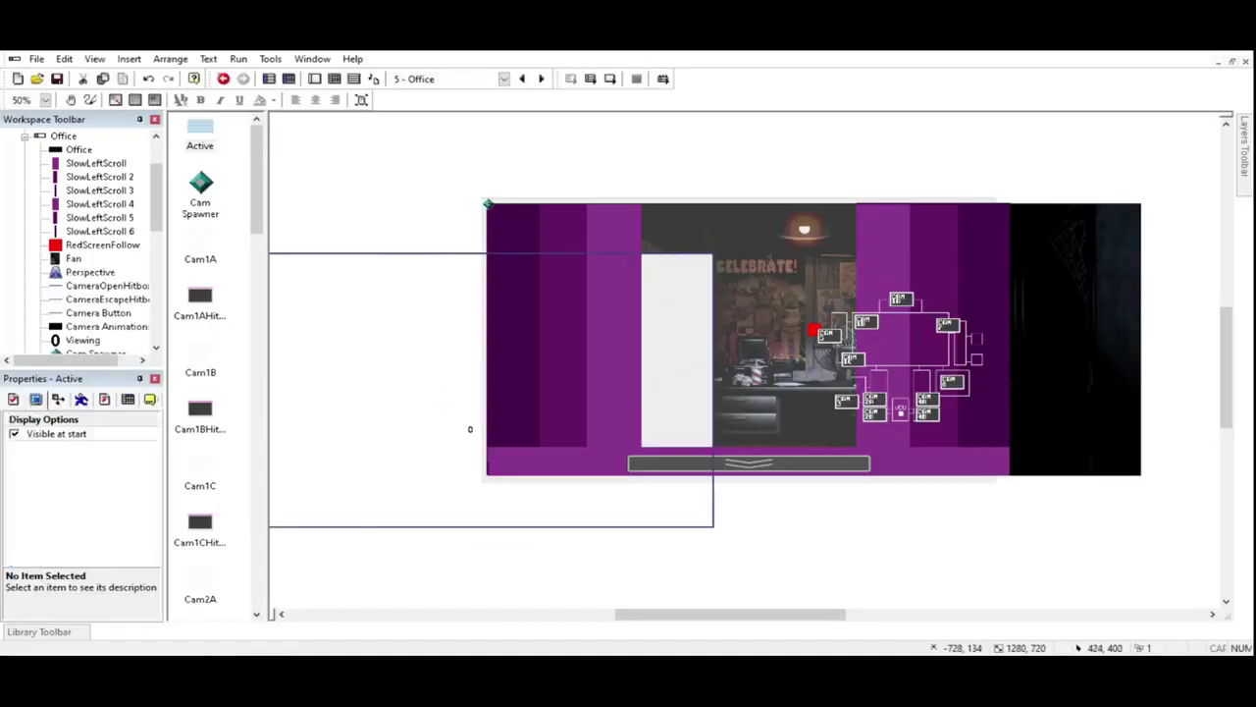
left_click_drag(662, 354, 622, 547)
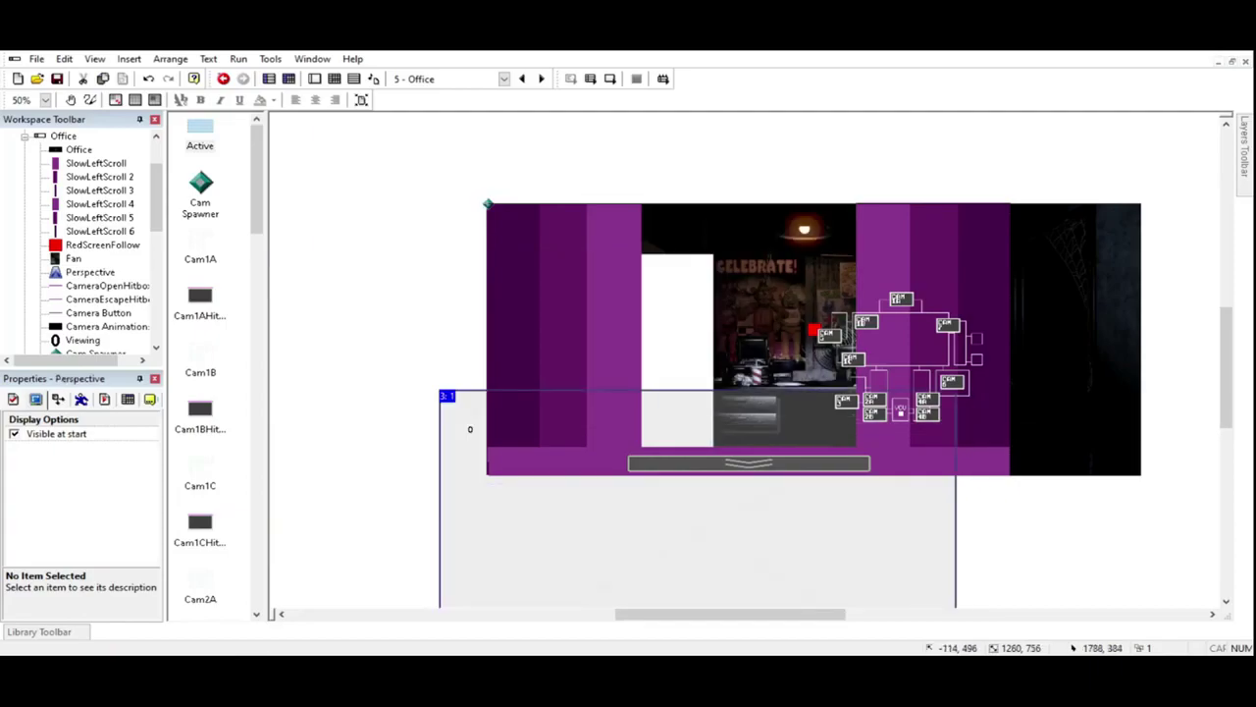
key("ctrl+z")
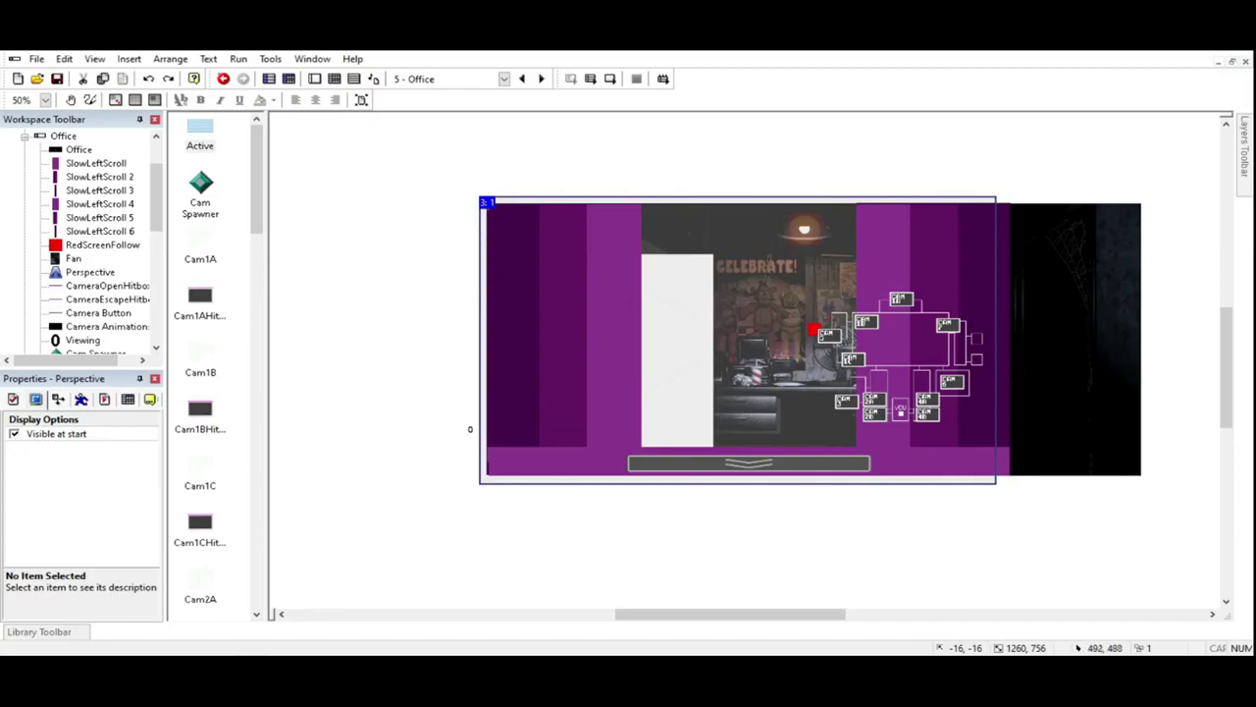
left_click(445, 385)
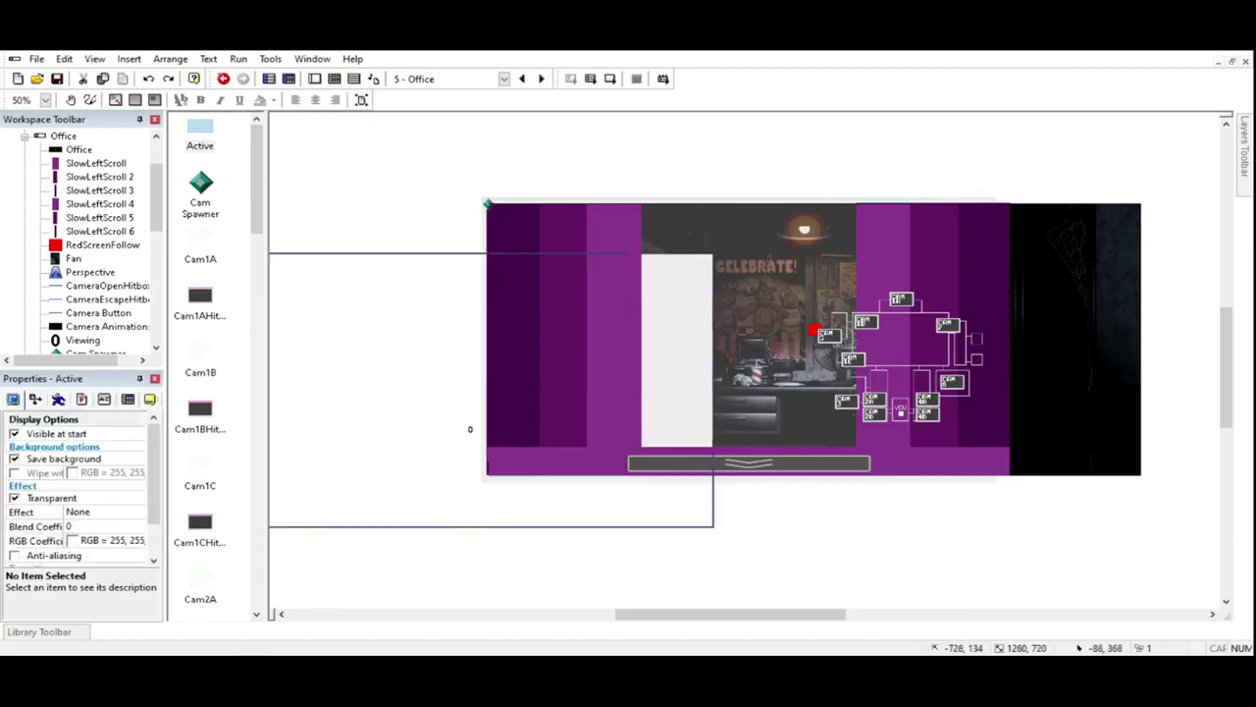
left_click_drag(452, 343, 745, 571)
Step: Turn off Create at start in the Active object's runtime options
left_click(104, 398)
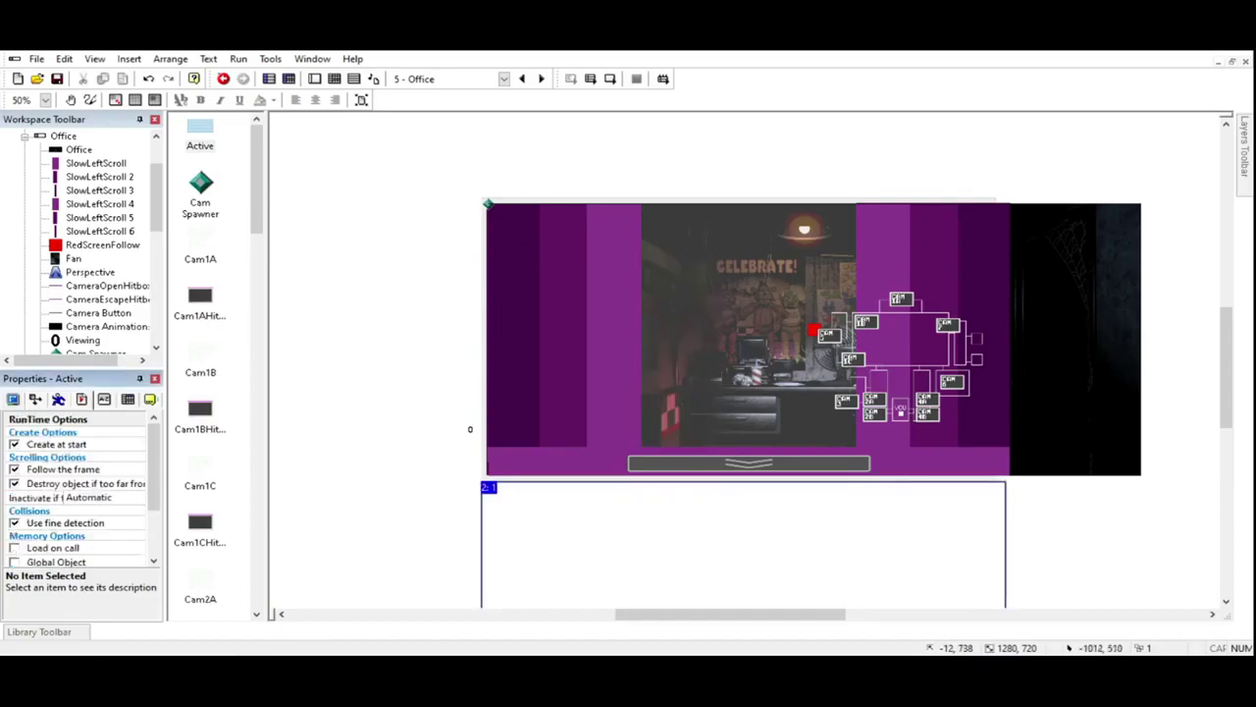
left_click(14, 444)
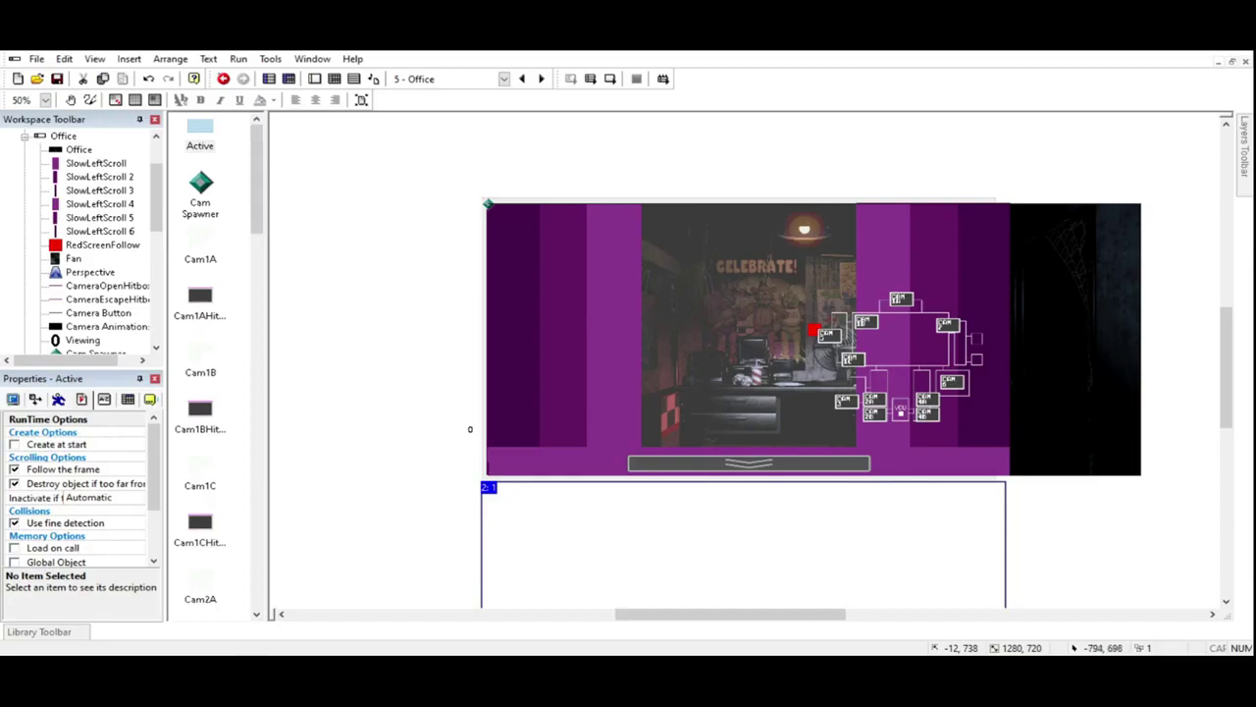
left_click_drag(153, 466, 153, 512)
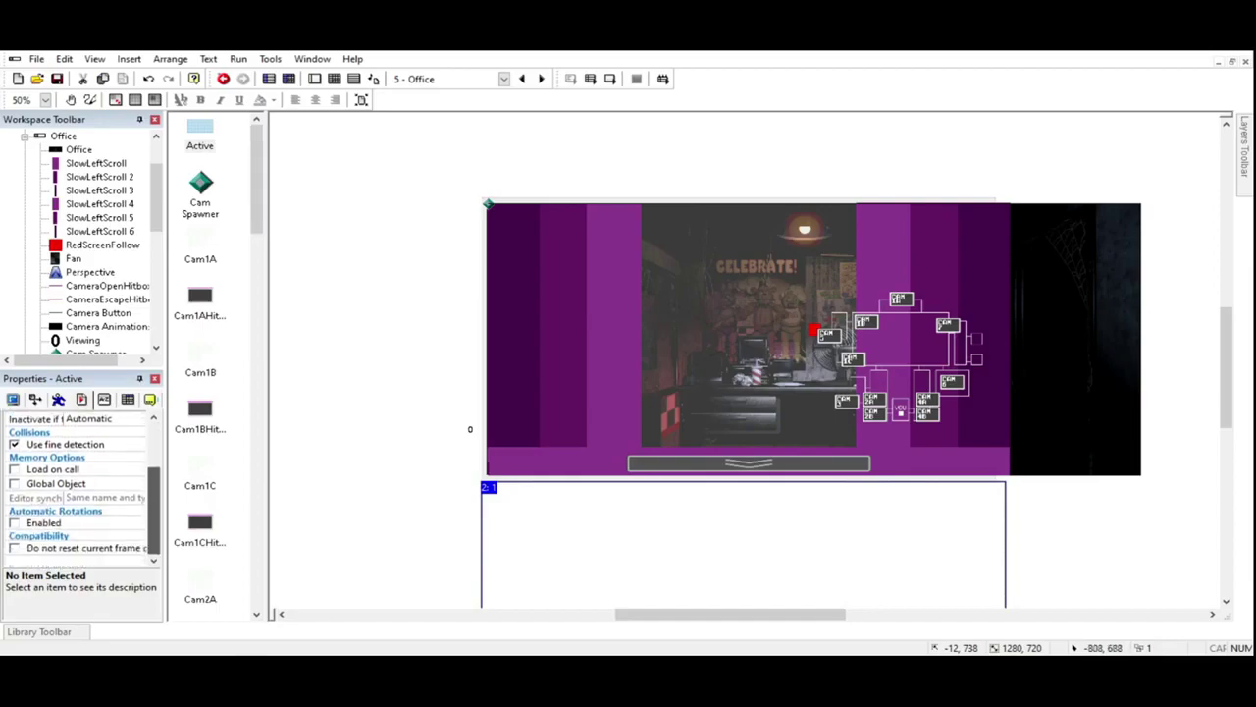
Step: Look through the Active object's movement, display, naming and runtime properties
left_click(81, 398)
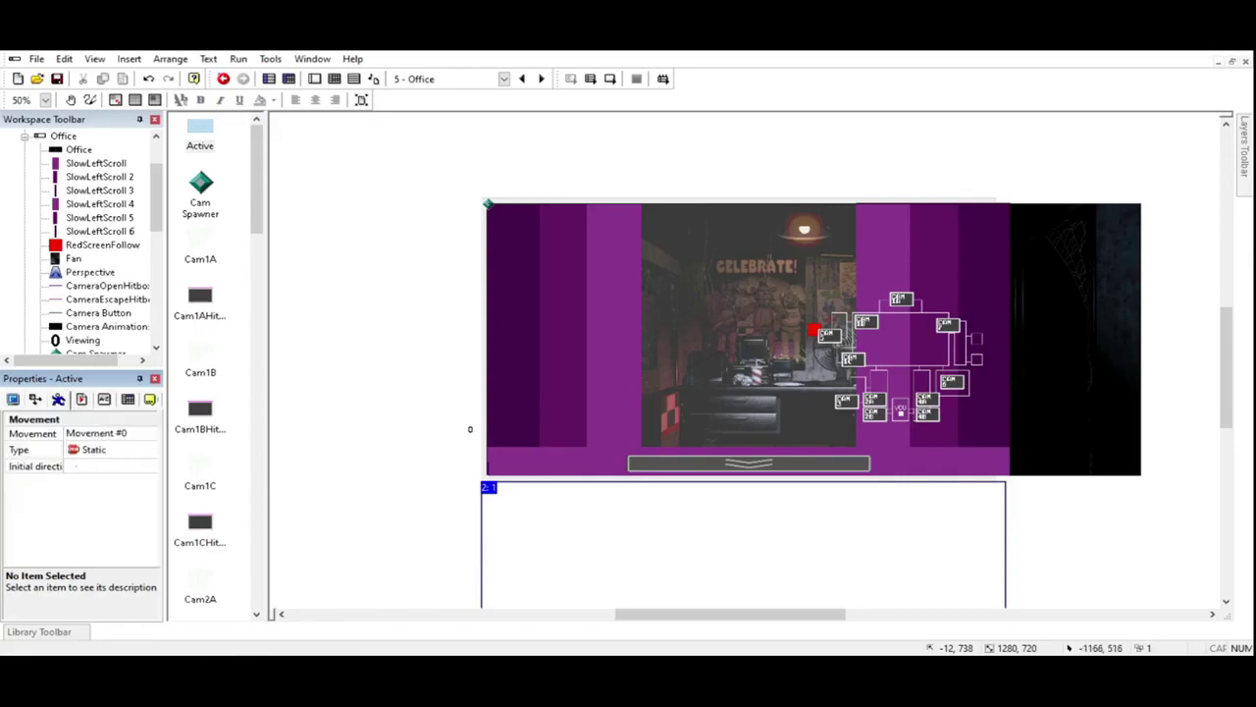
left_click(11, 399)
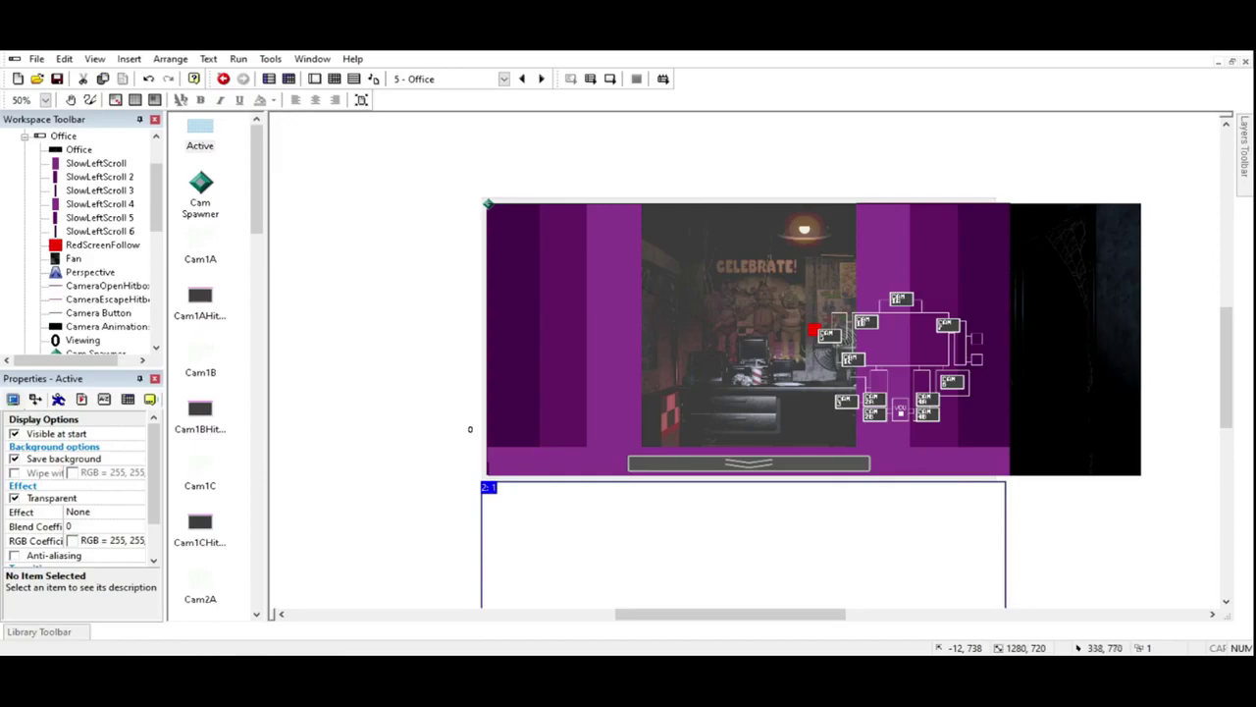
left_click(150, 400)
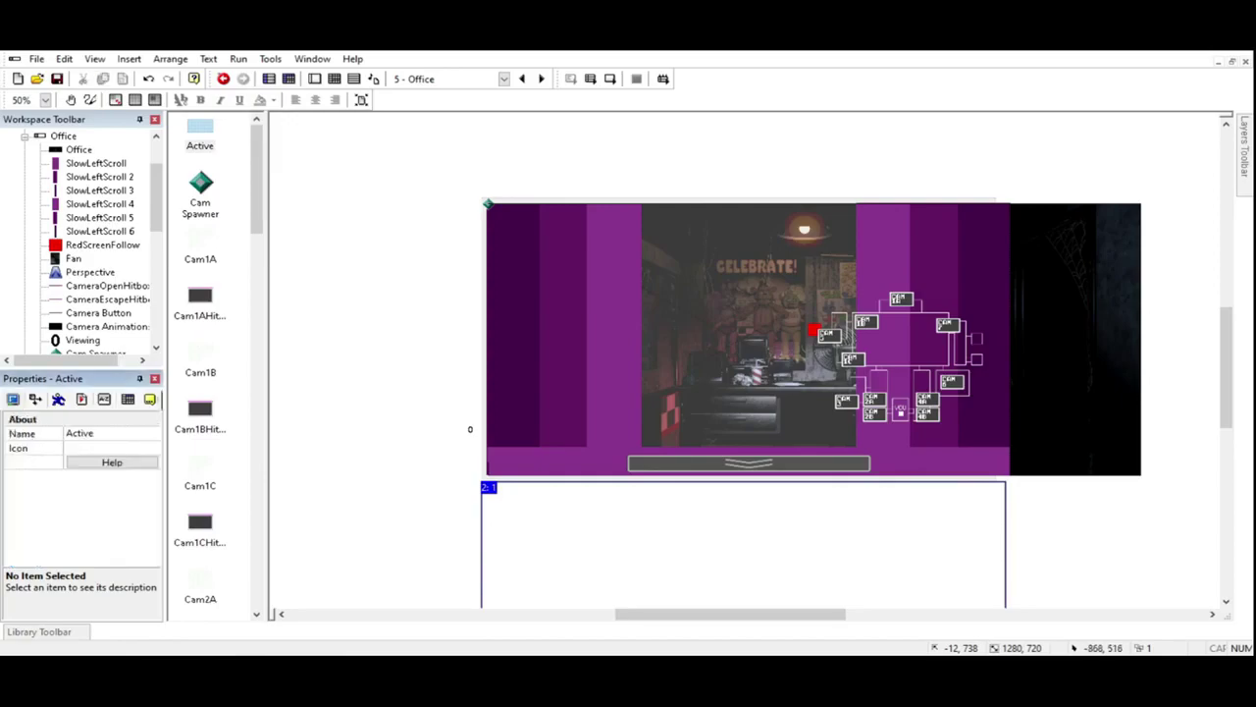
left_click(127, 399)
left_click(104, 398)
left_click(81, 399)
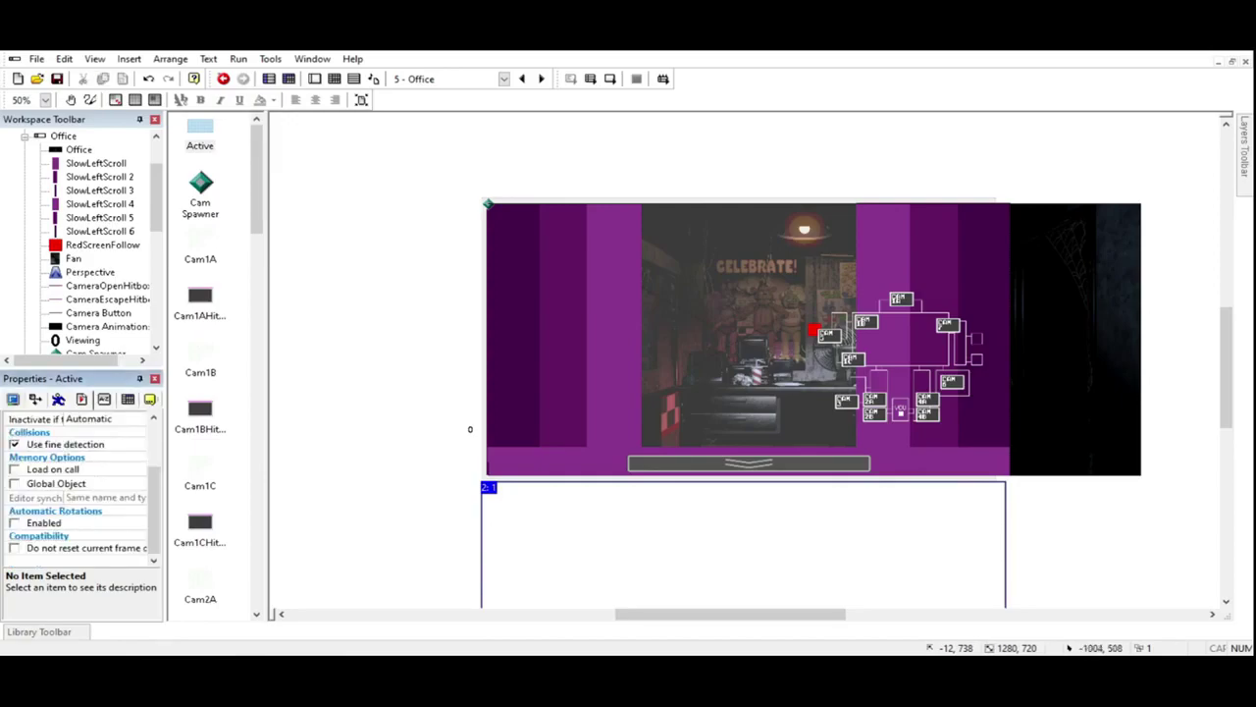
scroll(78, 486, "up", 2)
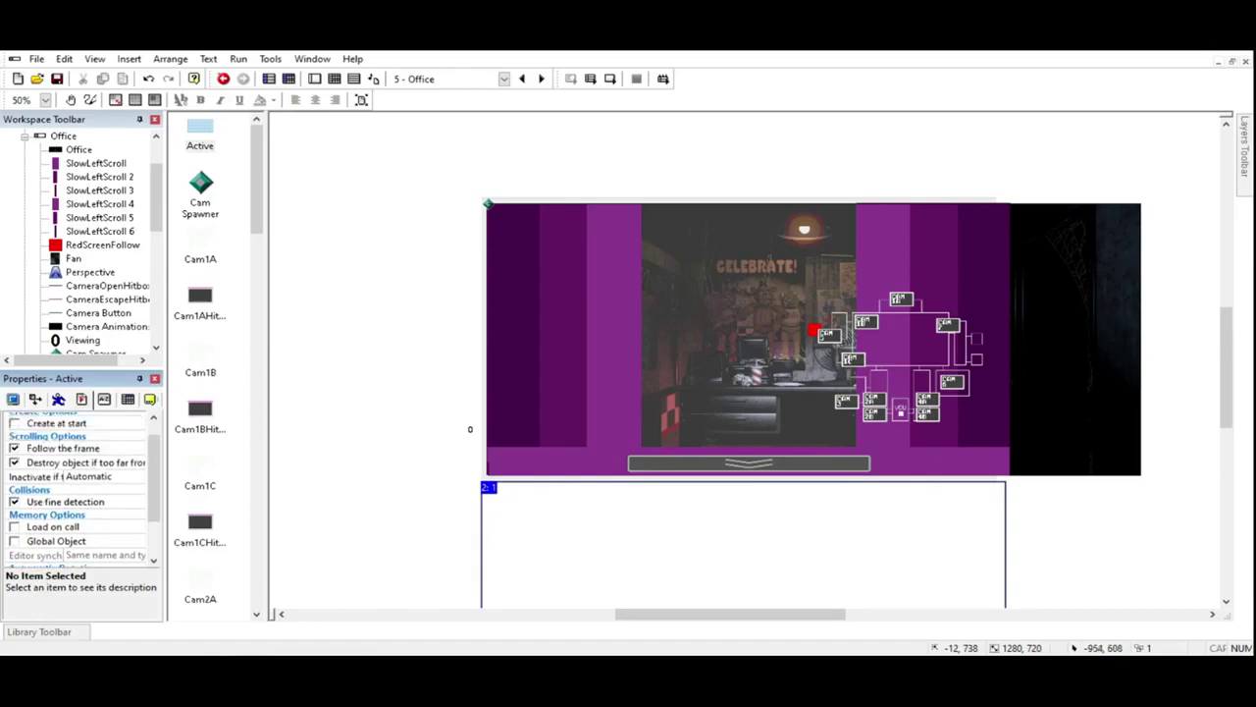
scroll(97, 428, "up", 1)
left_click(341, 445)
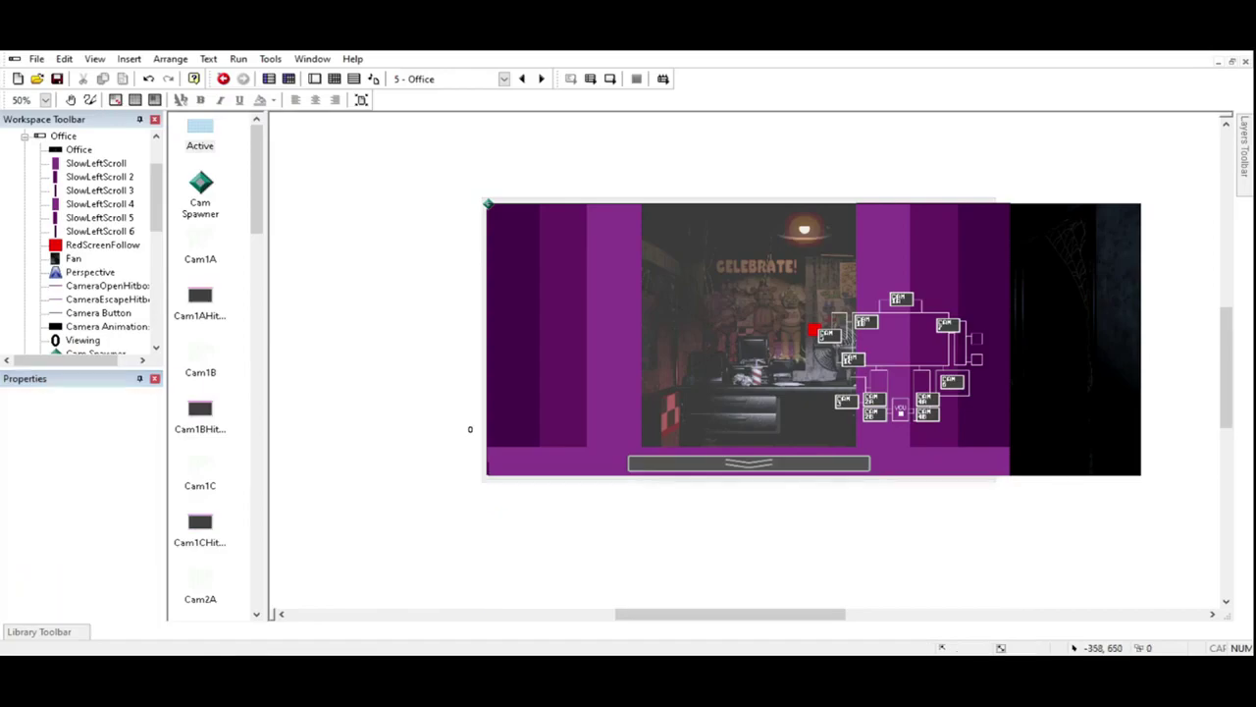
Step: Rename the 1280 × 720 Active object below the Office frame as Blip and save the project
double_click(557, 546)
left_click(346, 470)
key("ctrl+s")
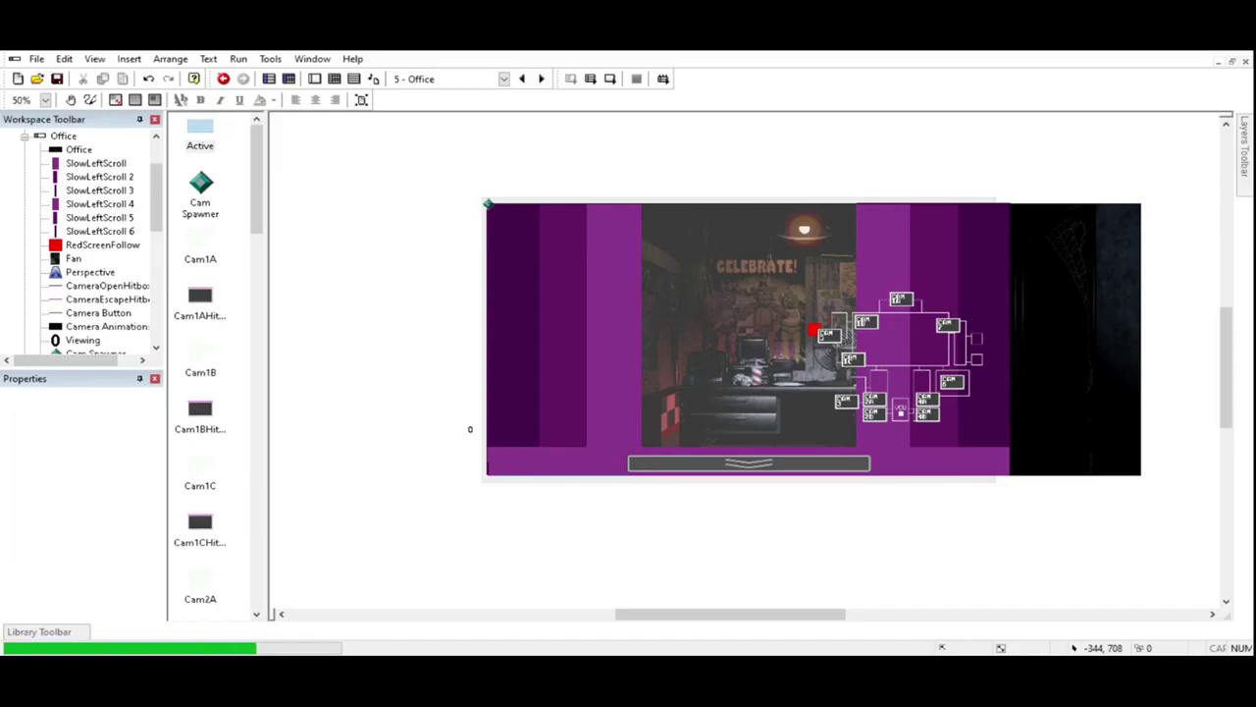
left_click(608, 553)
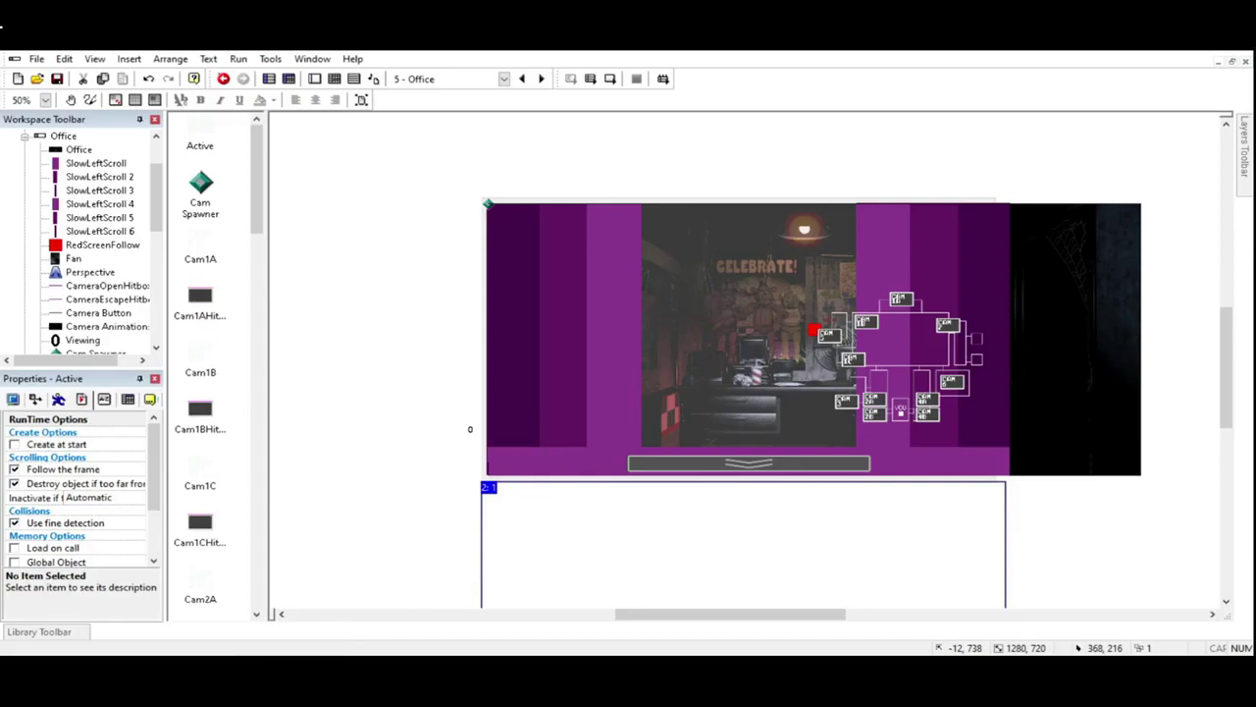
key("Return")
key("ctrl+s")
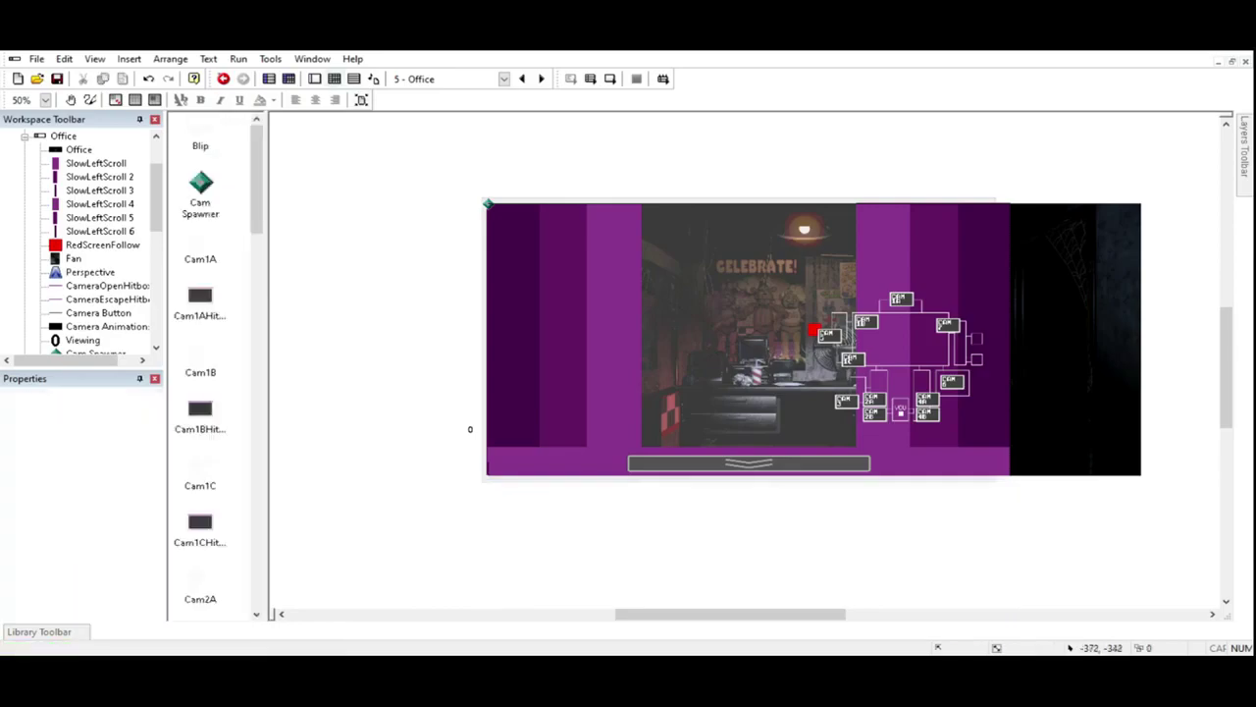
Step: Add a create-object action for Blip to event 21, the left-click event in the Camera Buttons group
left_click(334, 78)
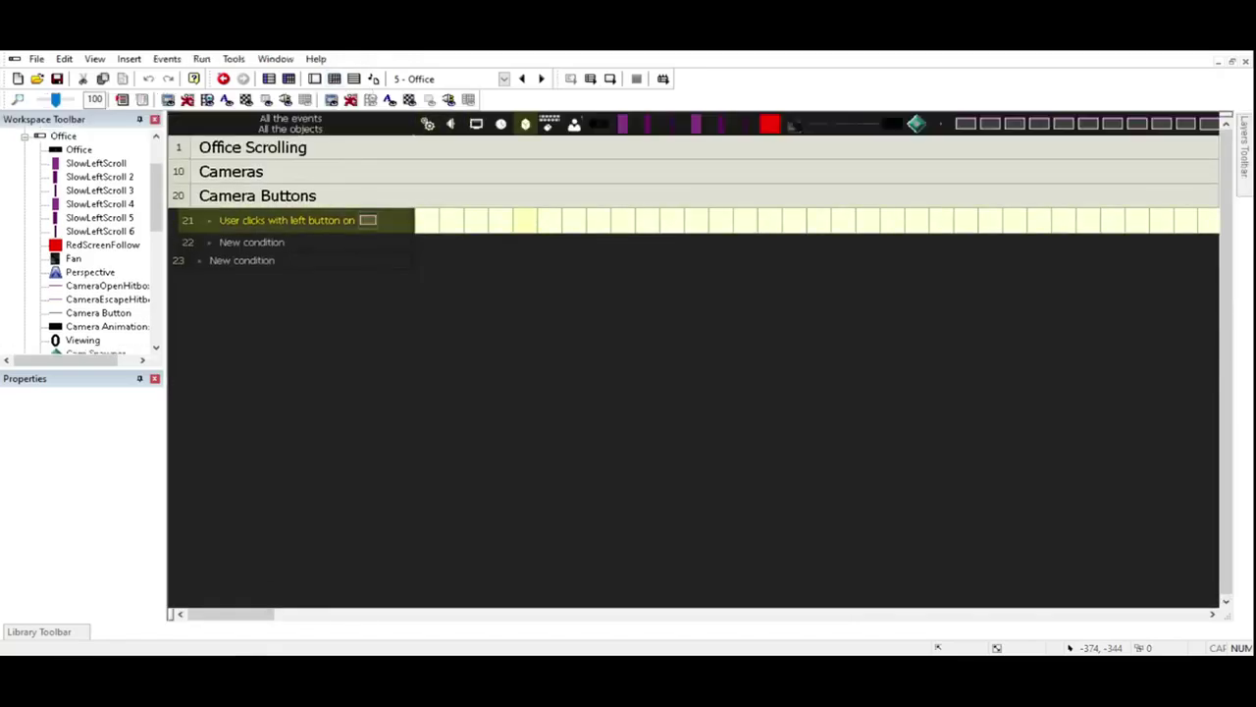
left_click(525, 220)
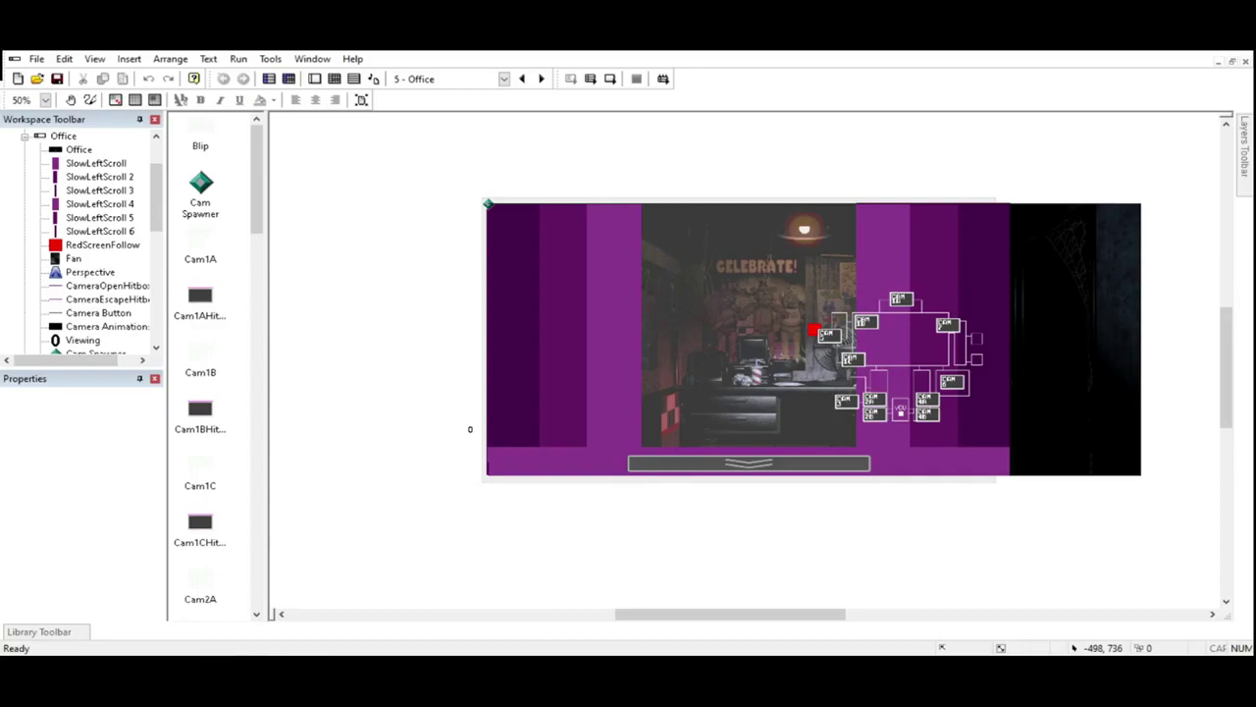
key("ctrl+e")
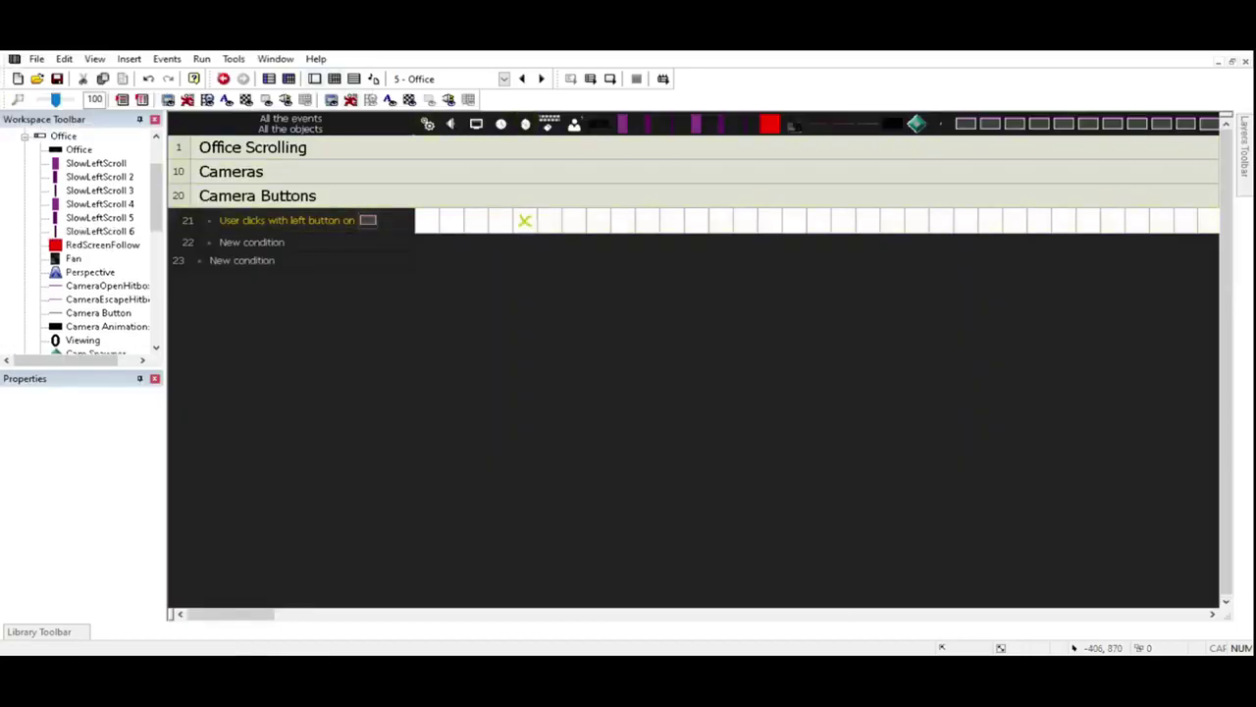
Step: Move event 21's Blip creation point to the Office frame's upper-left corner beside Cam Spawner and test-run the frame
left_click(525, 220)
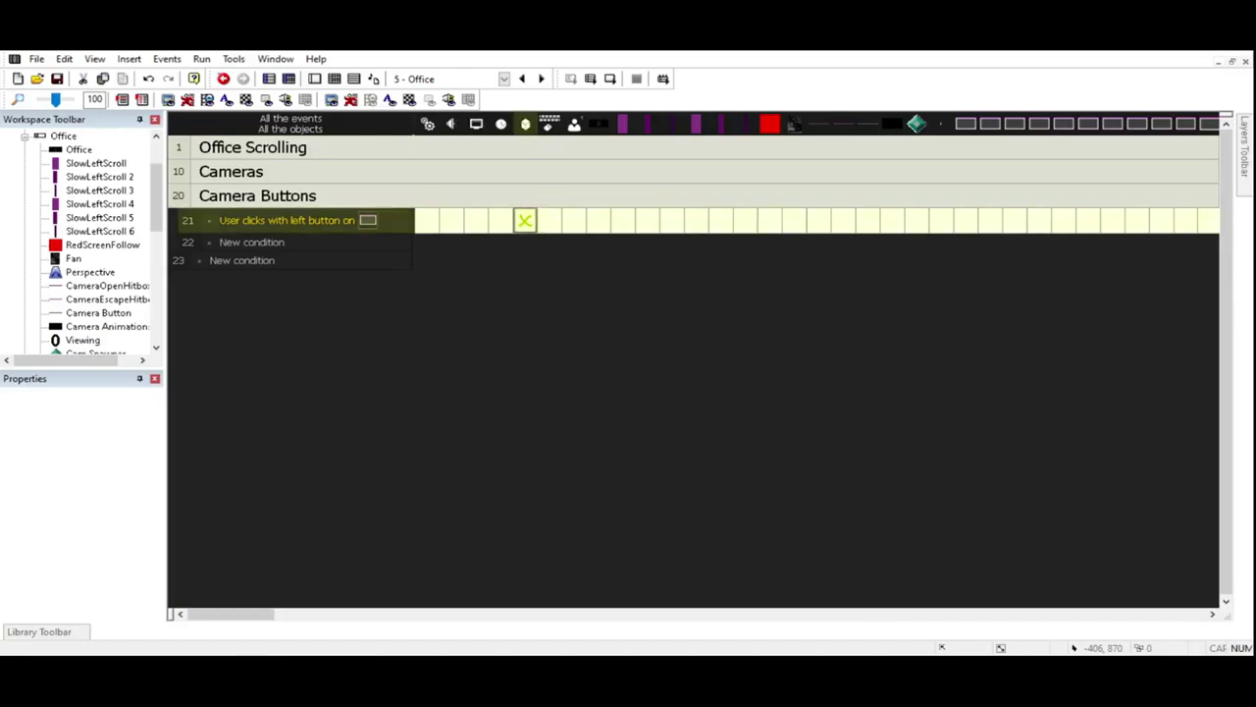
key("ctrl+m")
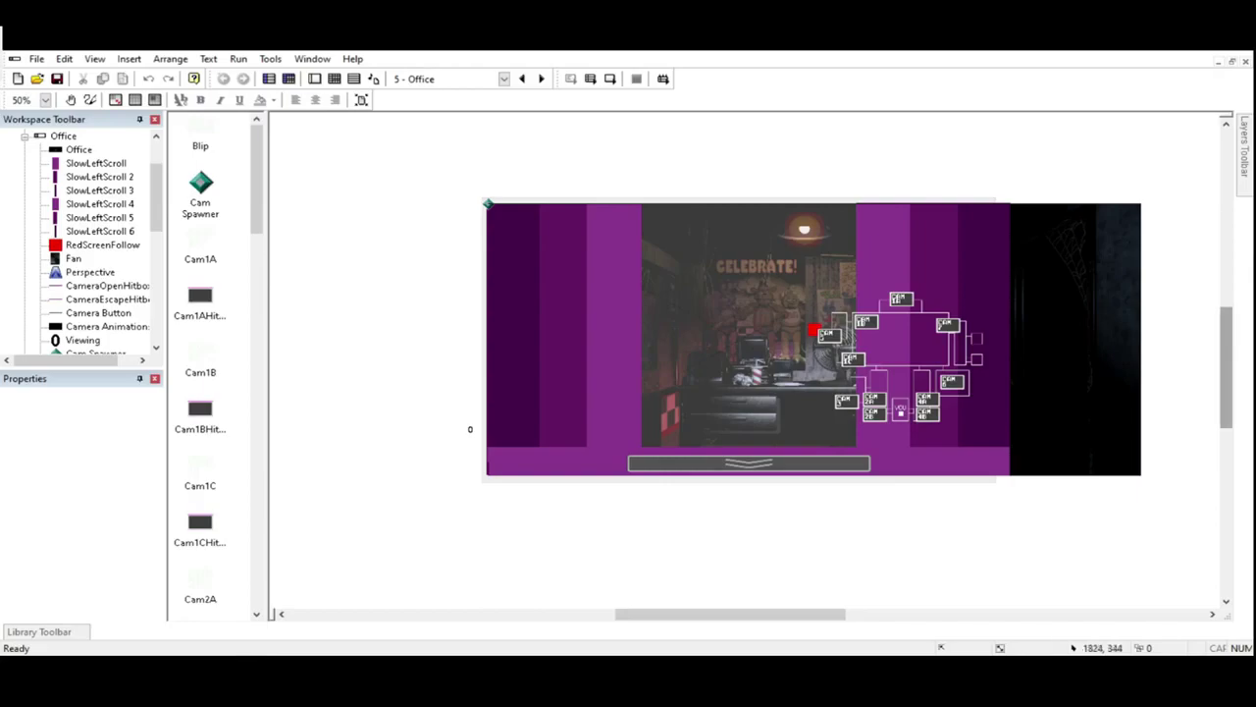
scroll(743, 425, "down", 5)
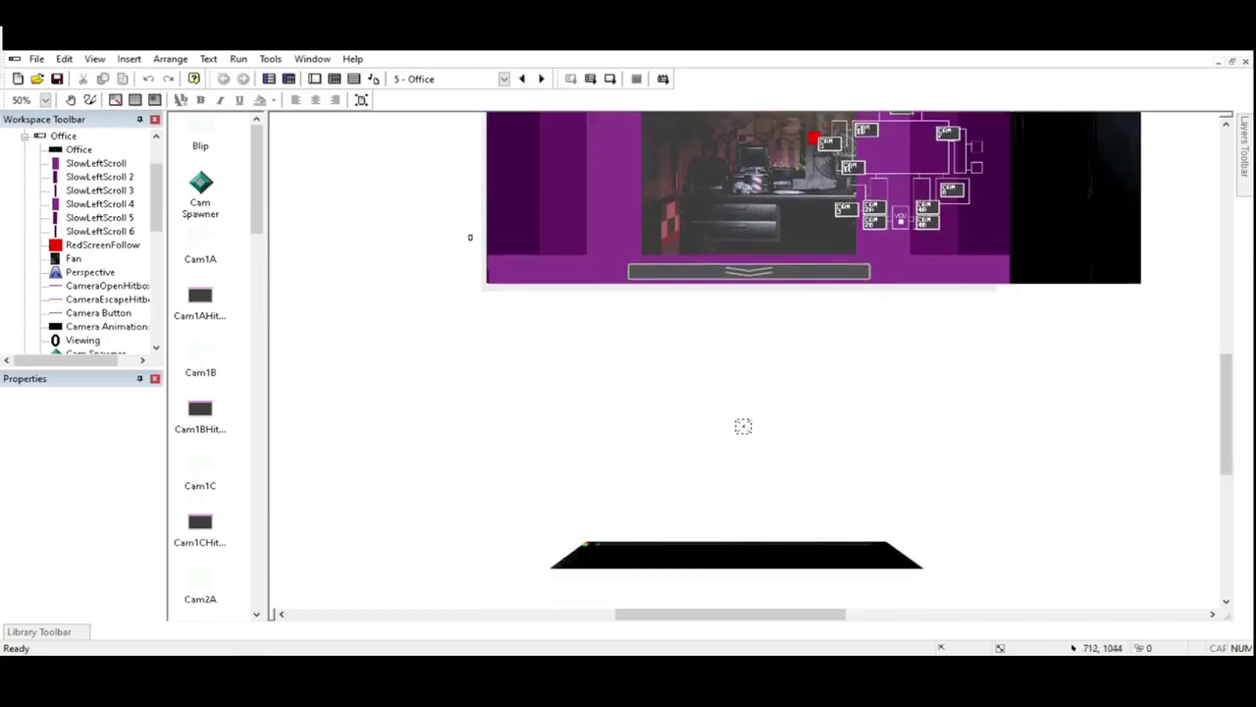
scroll(743, 425, "up", 3)
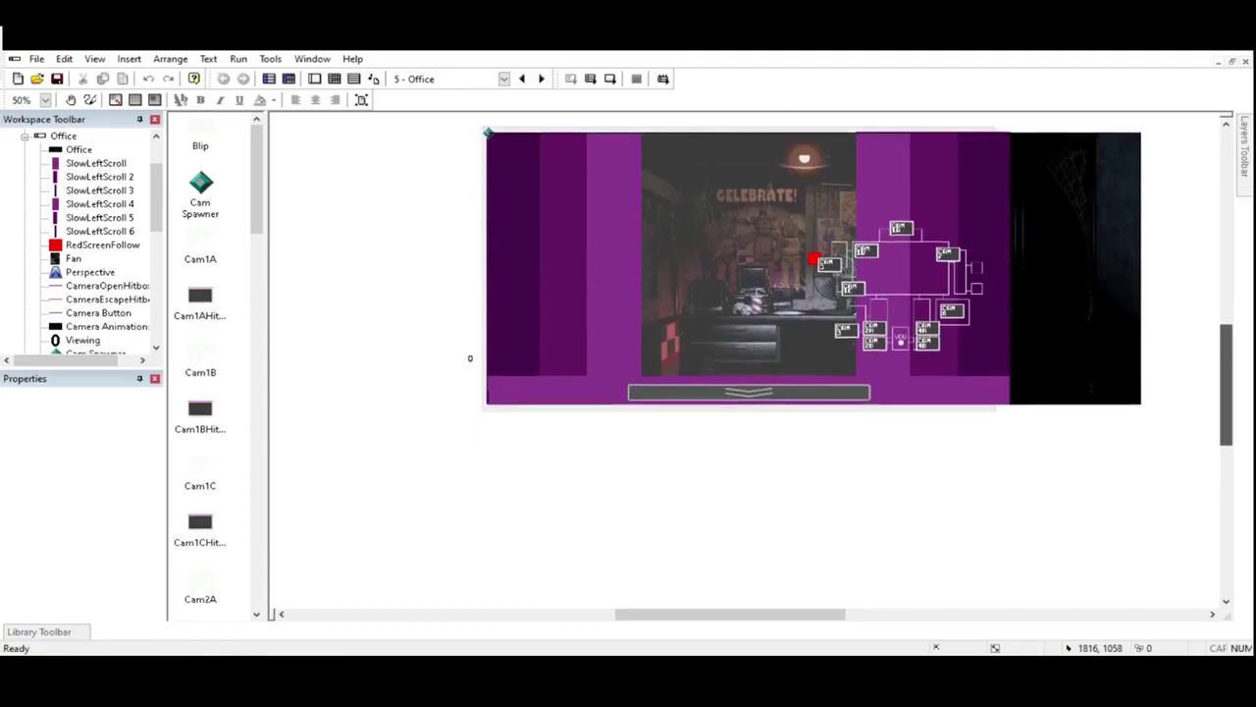
scroll(743, 531, "up", 2)
scroll(743, 531, "down", 2)
scroll(743, 490, "down", 2)
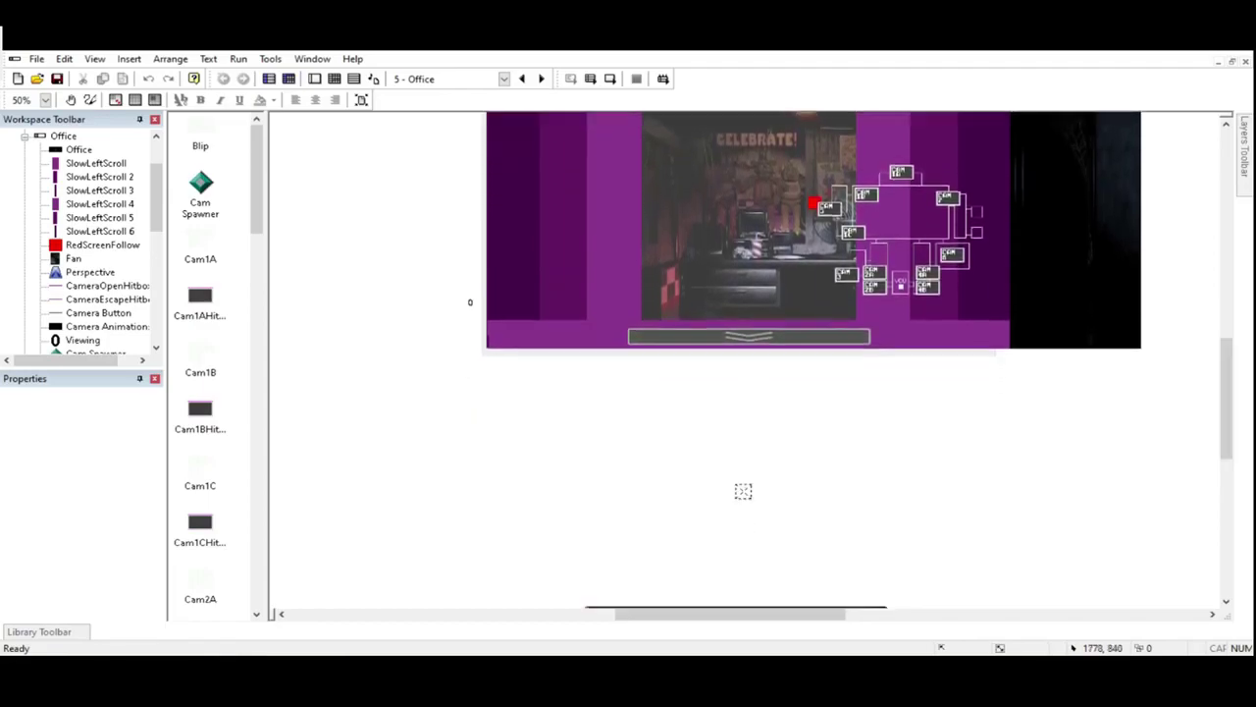
scroll(743, 491, "up", 1)
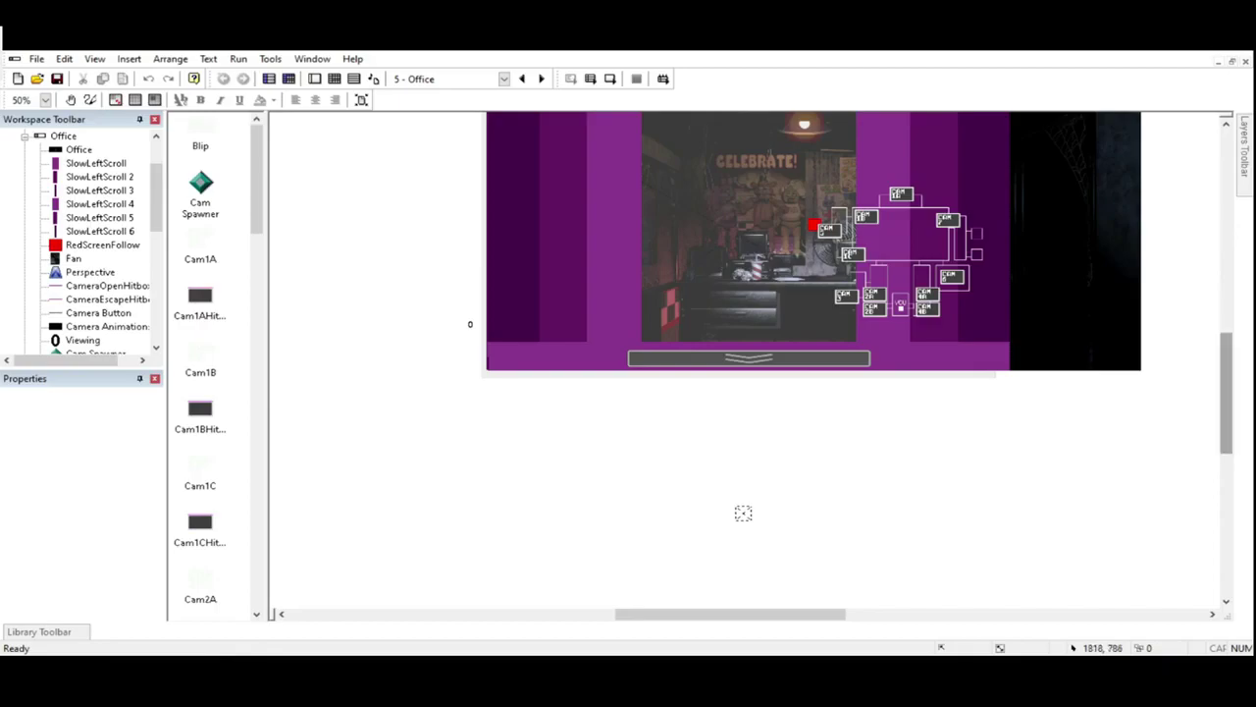
scroll(743, 512, "up", 5)
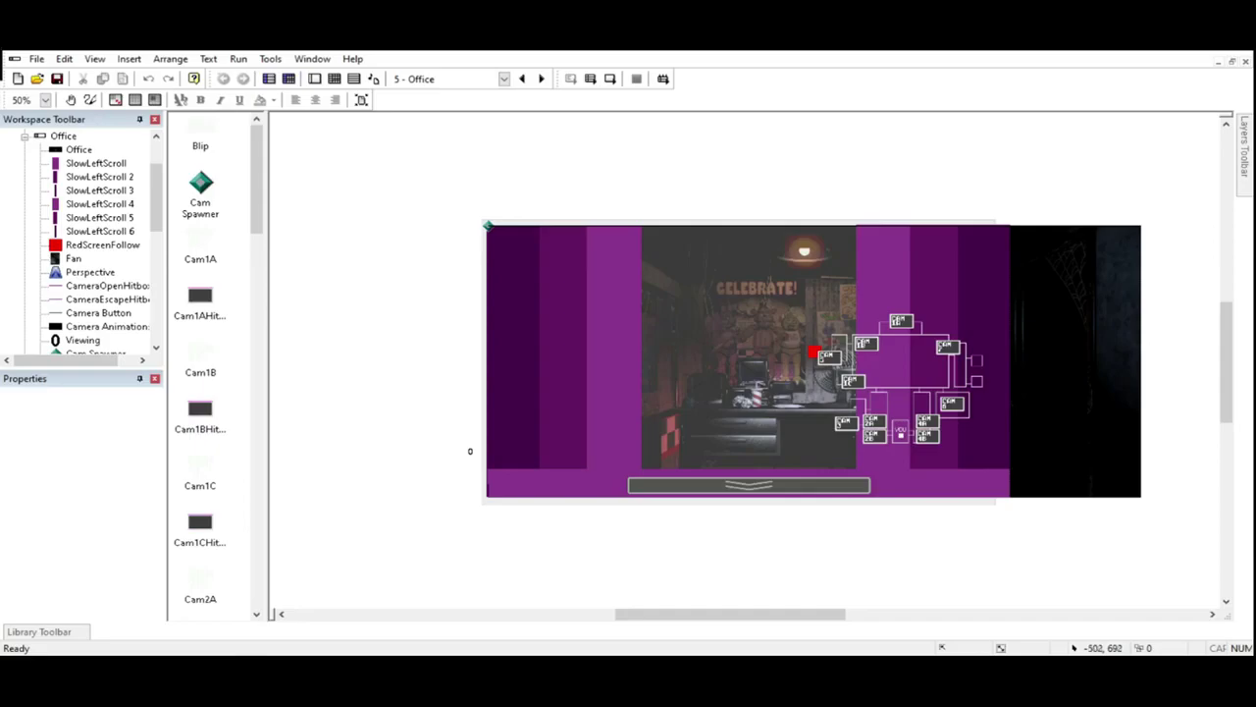
left_click(487, 225)
left_click_drag(488, 225, 743, 225)
key("F7")
Step: Turn off Follow the frame in the Blip object's runtime options and test-run the frame
key("ctrl+e")
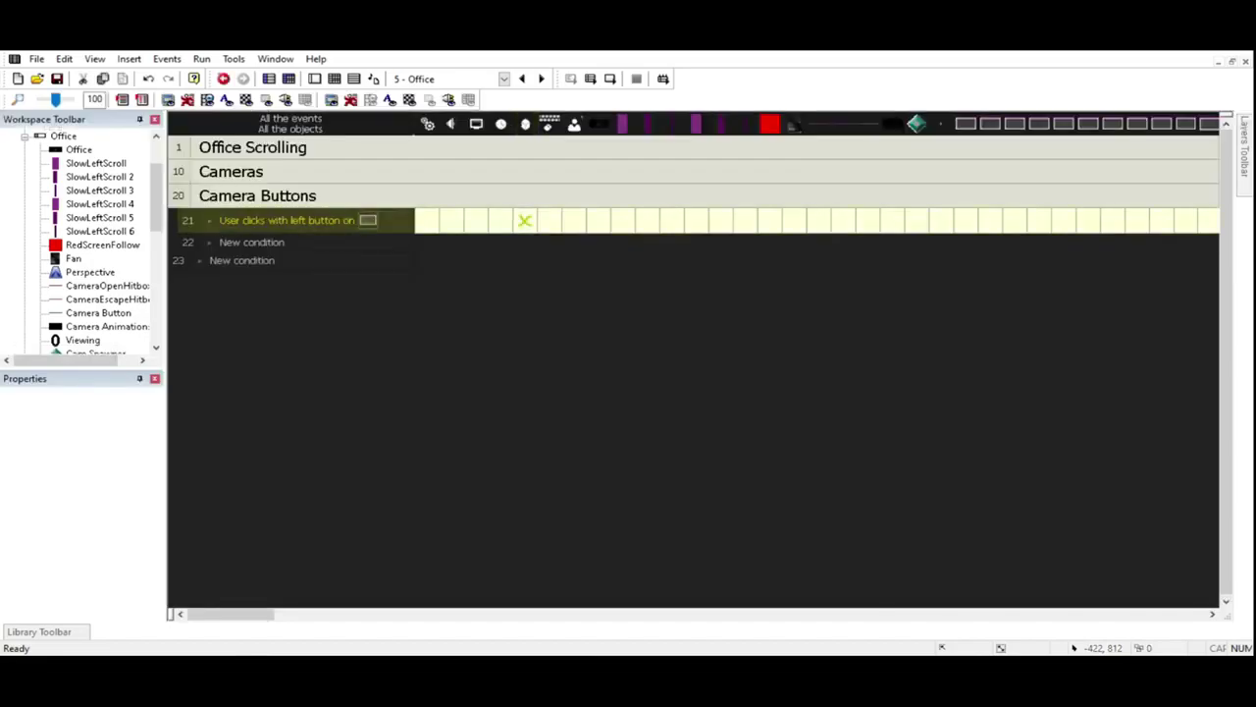
key("ctrl+m")
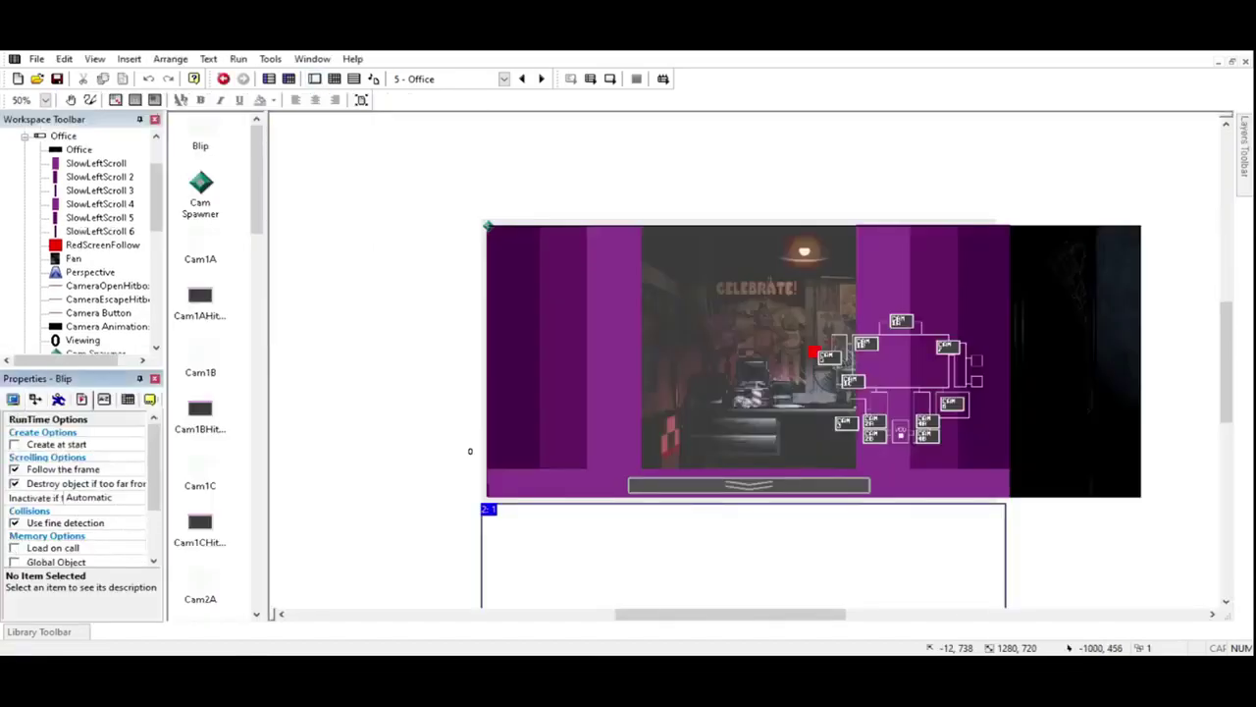
left_click(63, 469)
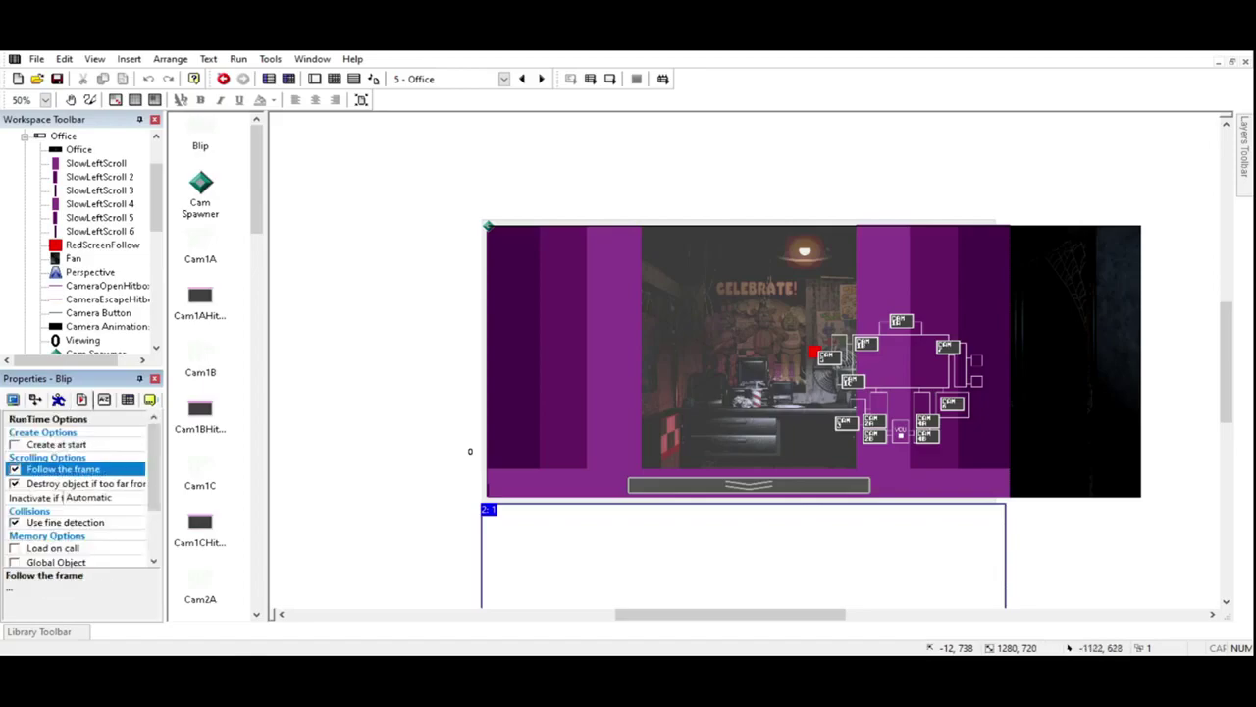
left_click(14, 471)
left_click(366, 433)
key("F7")
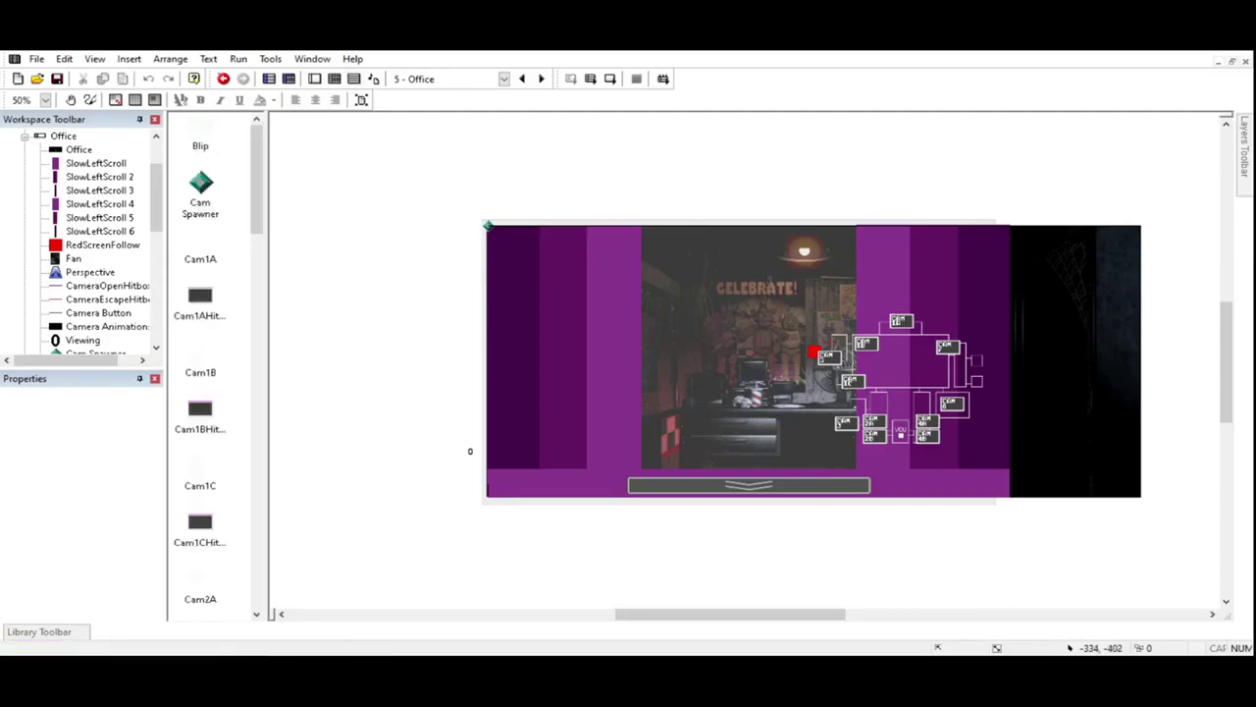
Step: Collapse the Camera Buttons event group and expand the Cameras group to reach its events
key("ctrl+e")
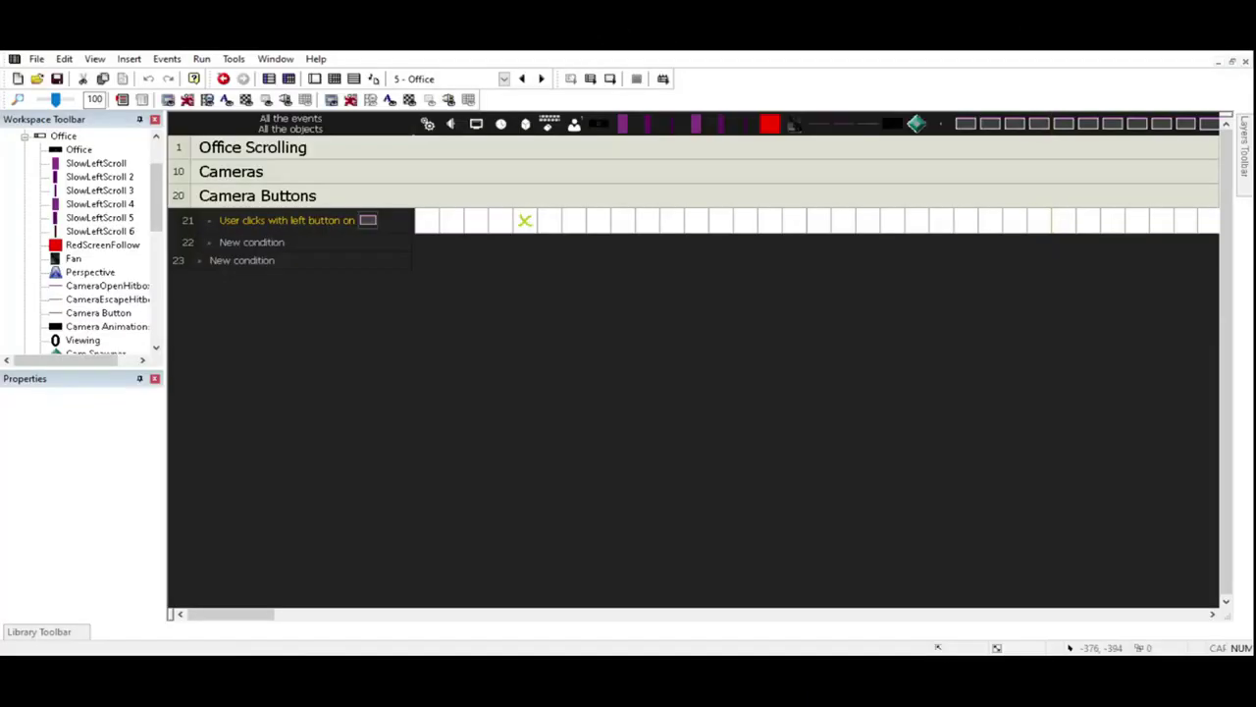
double_click(258, 197)
double_click(258, 196)
left_click(258, 196)
double_click(258, 196)
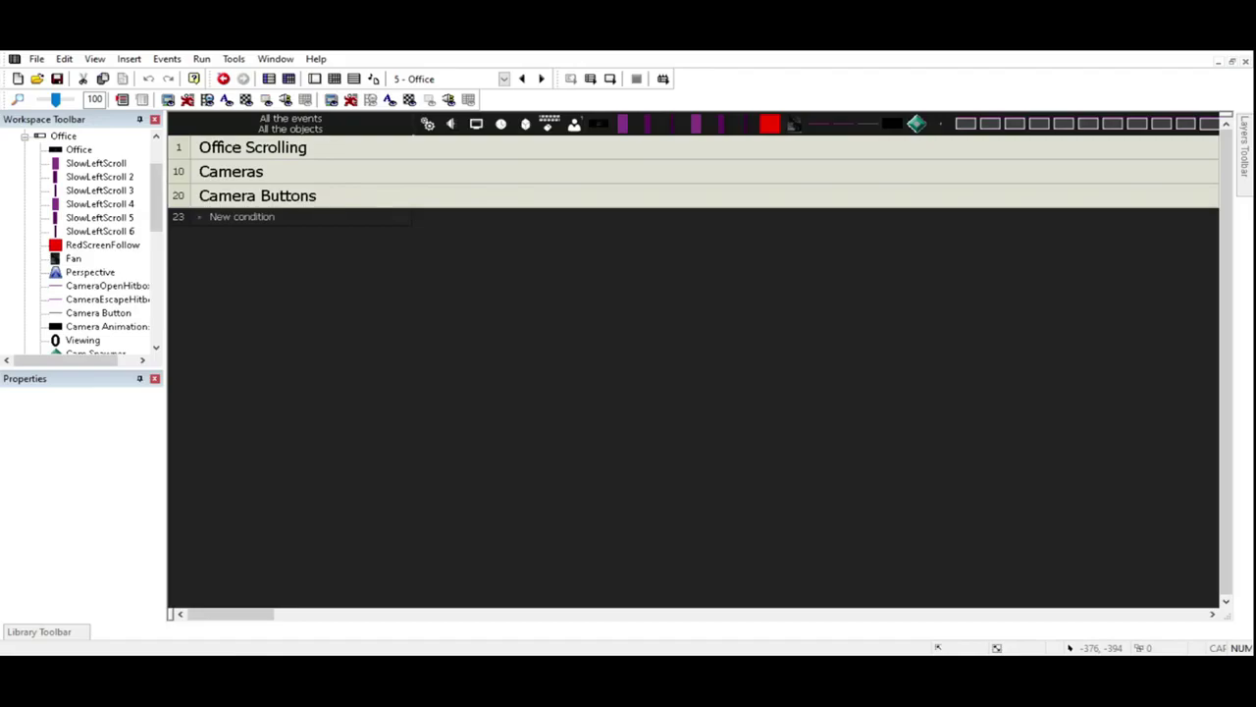
double_click(231, 171)
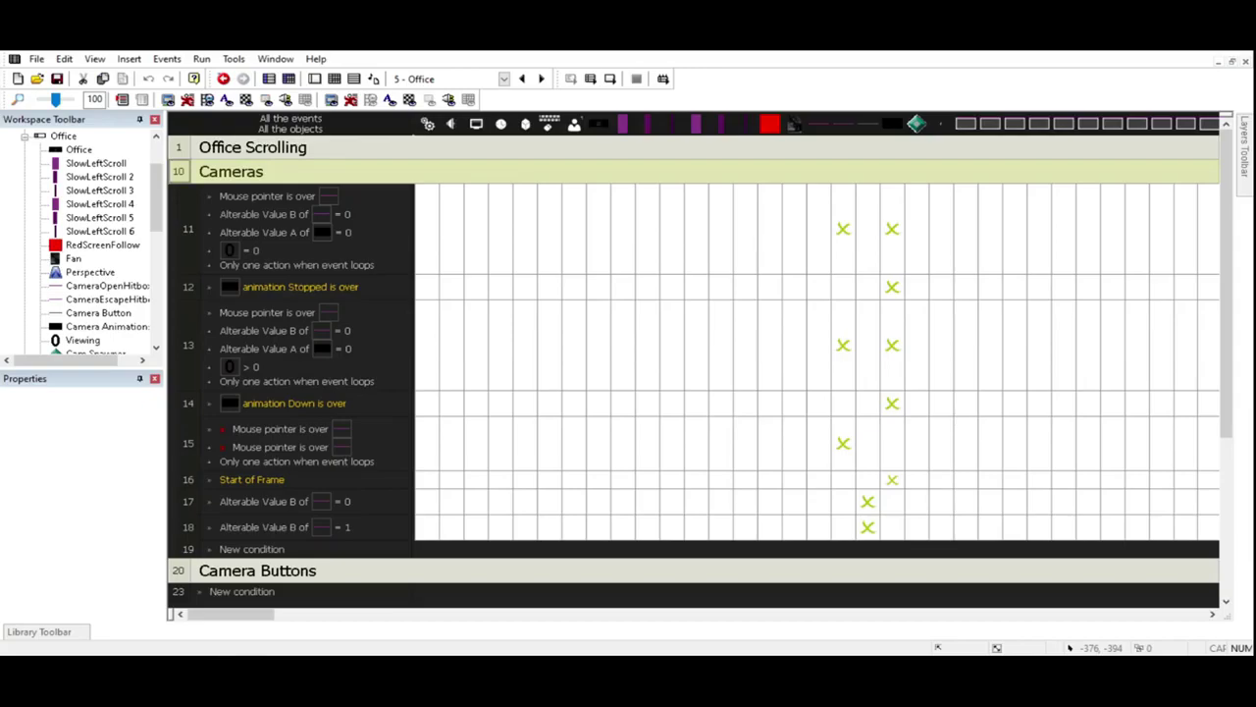
left_click(187, 229)
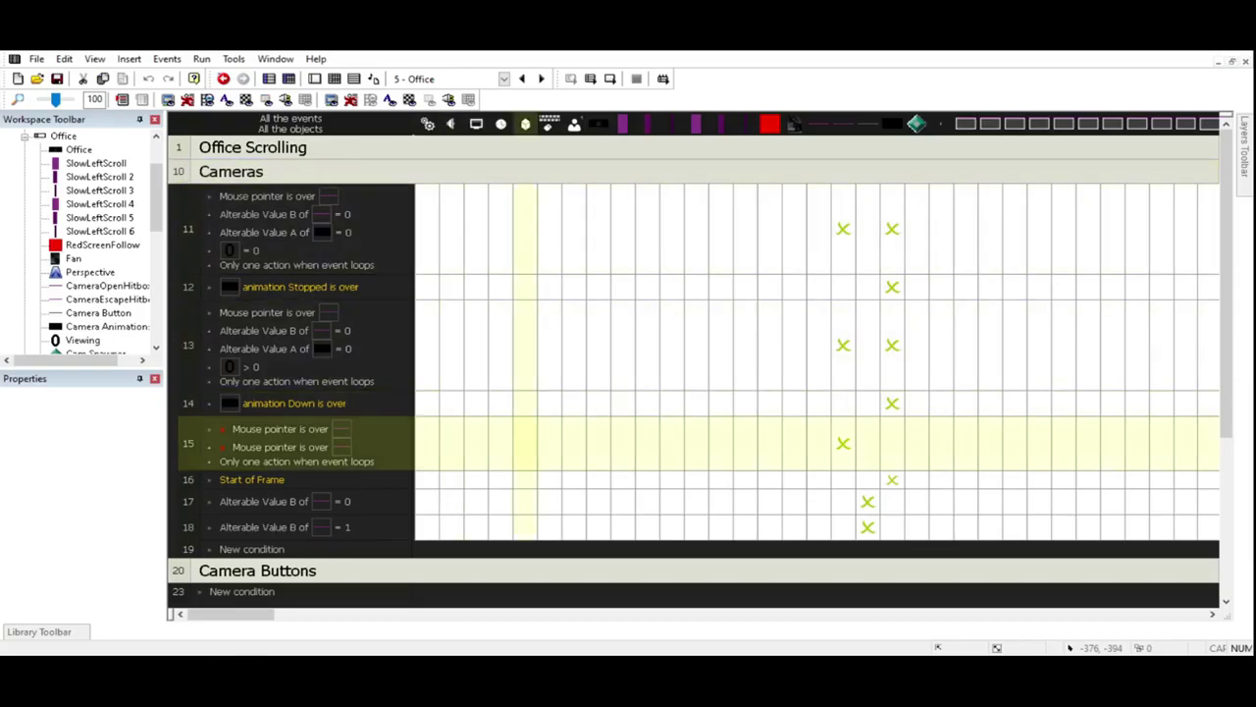
Step: Add actions for every camera hitbox and the CAM 1A to CAM 7 labels to events 12 and 13 of the Cameras group
left_click_drag(231, 615, 380, 615)
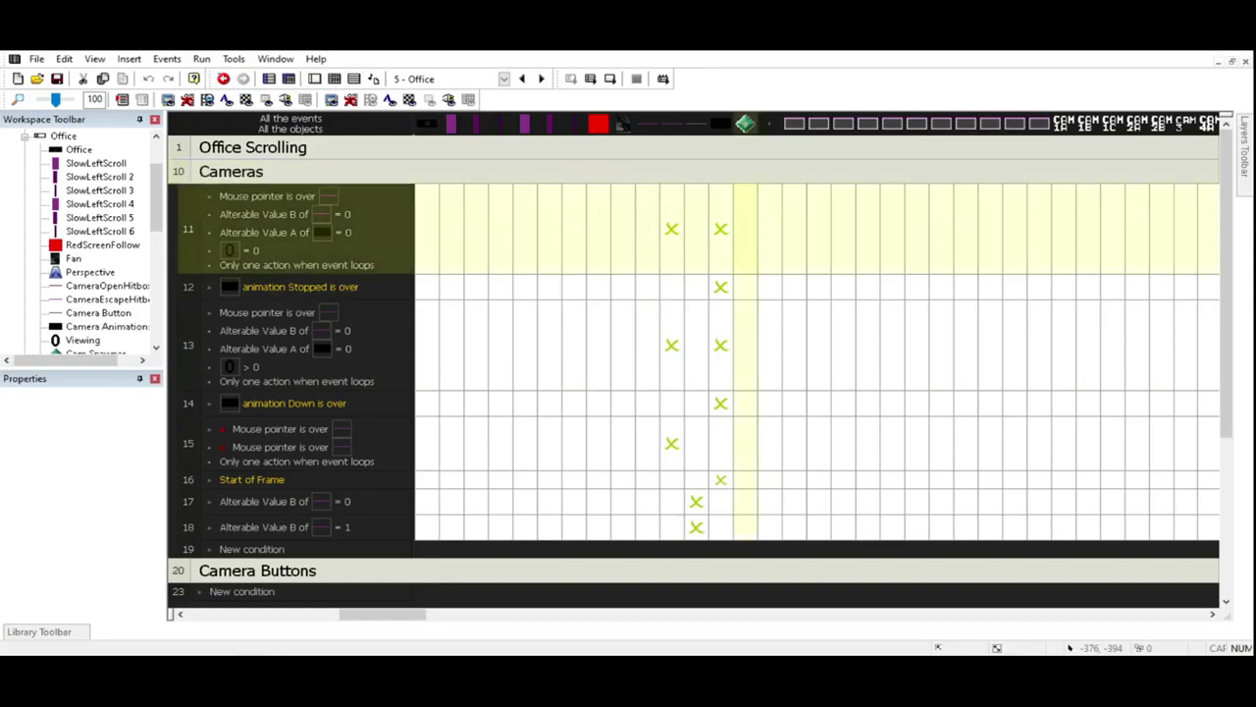
left_click_drag(383, 615, 469, 614)
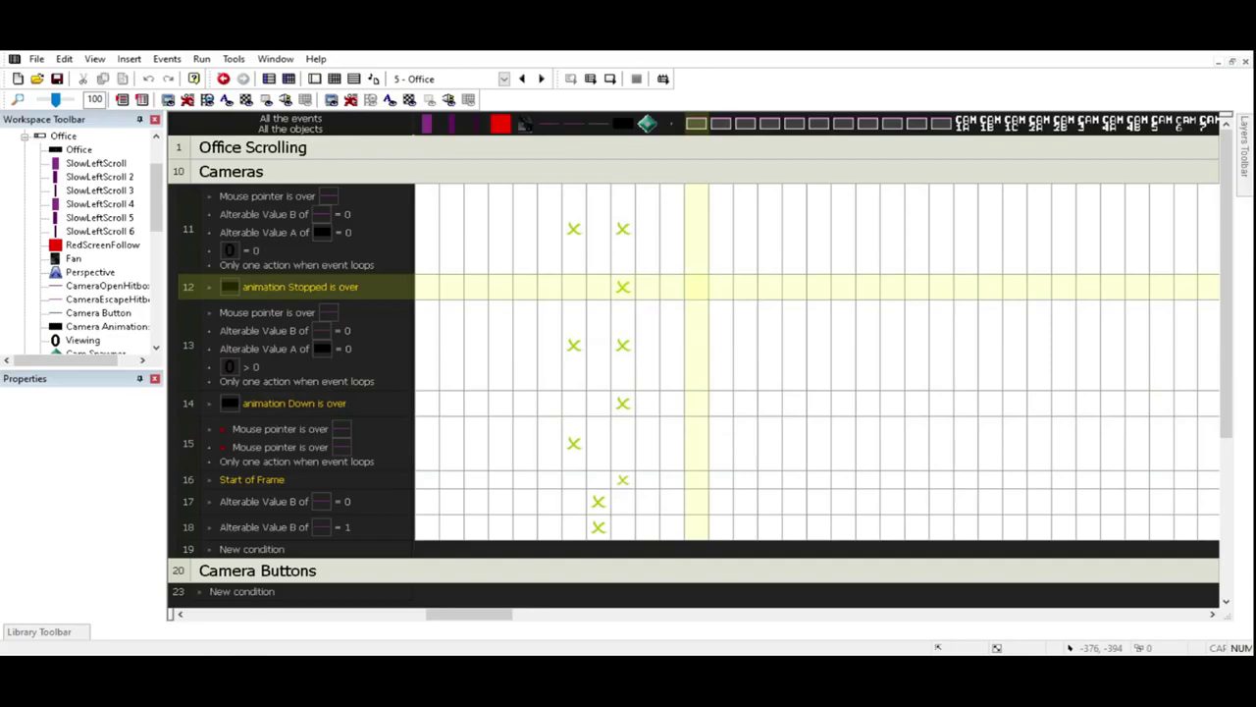
left_click(892, 344)
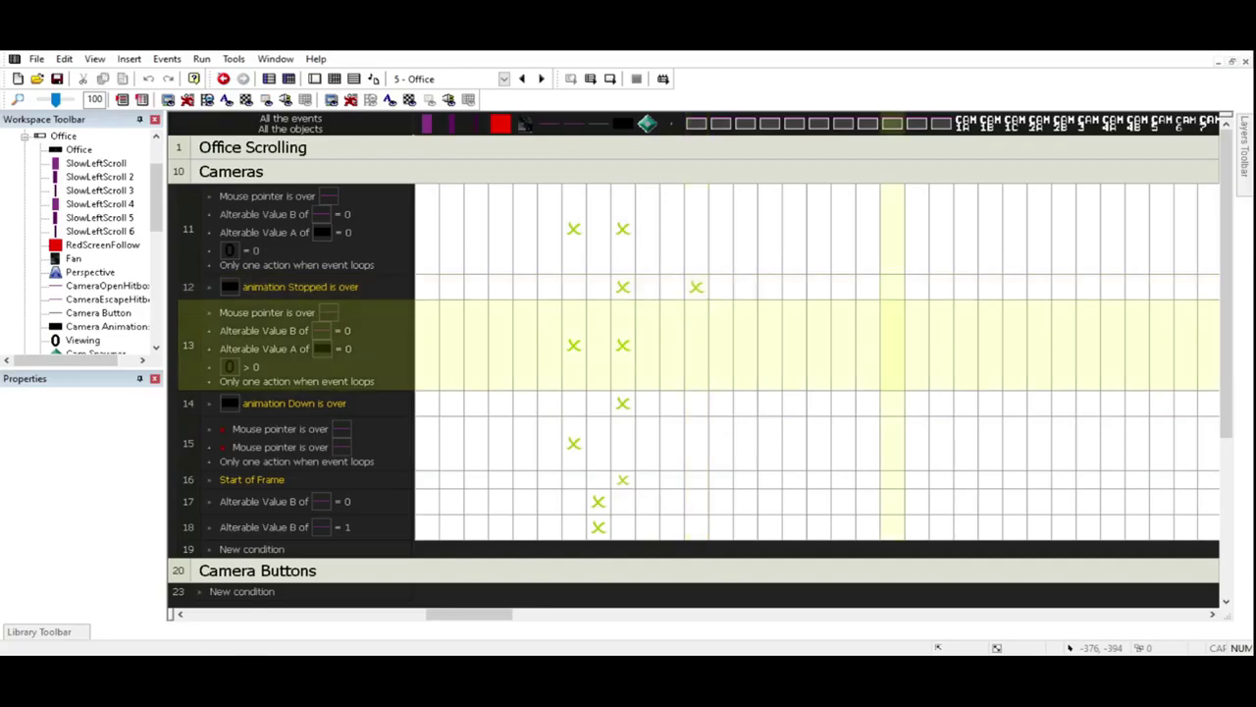
left_click_drag(470, 615, 534, 614)
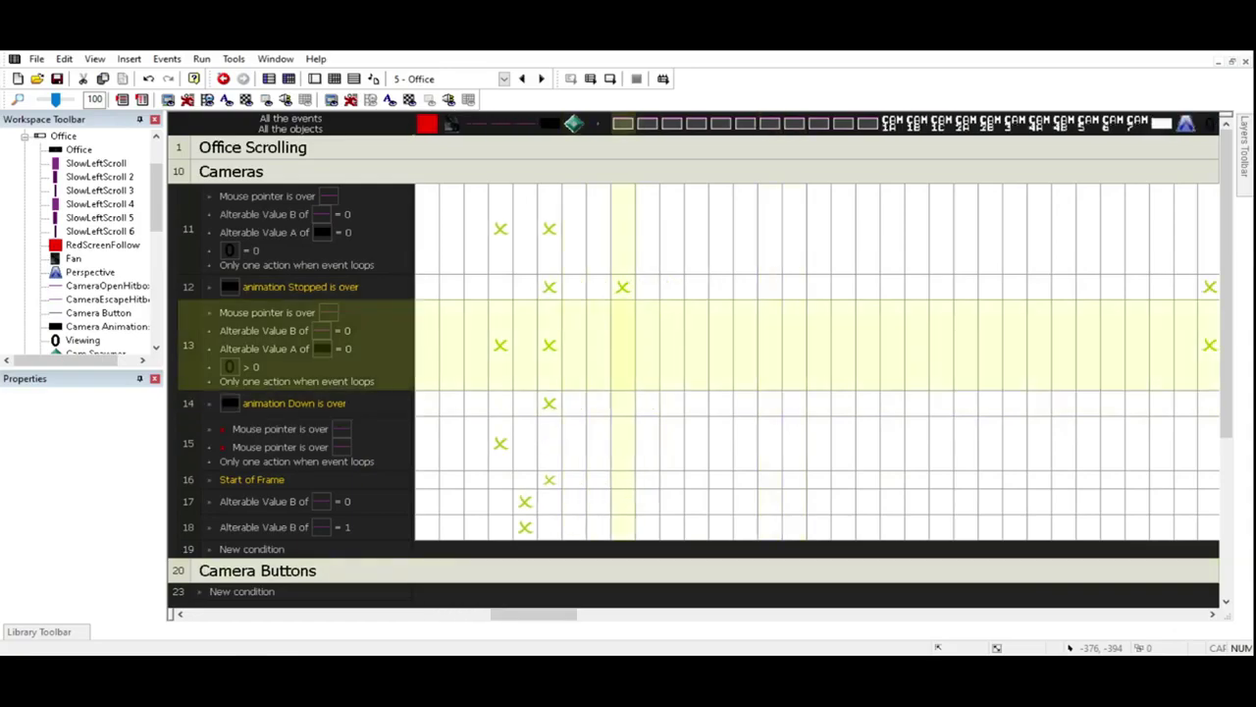
left_click_drag(623, 287, 1138, 287)
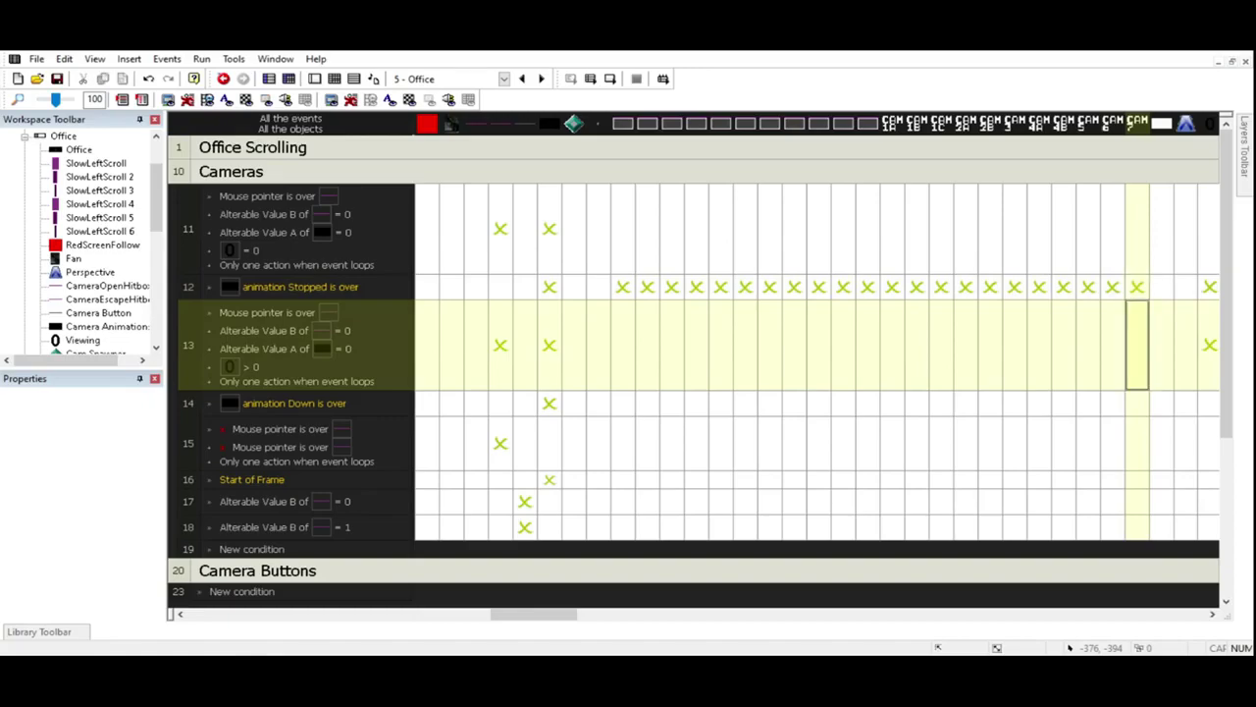
left_click_drag(1210, 346, 622, 345)
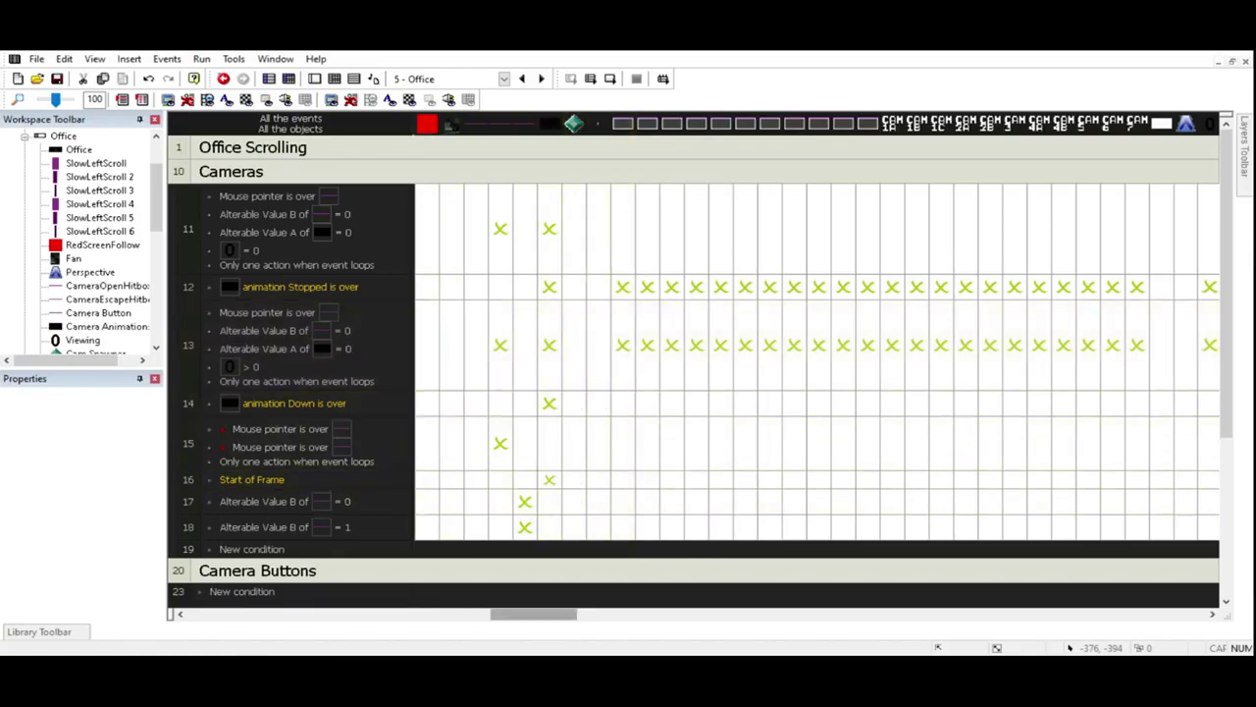
Step: Add an action to event 12 of the Cameras group that creates the Blip object relative to Cam Spawner
left_click_drag(534, 614, 231, 613)
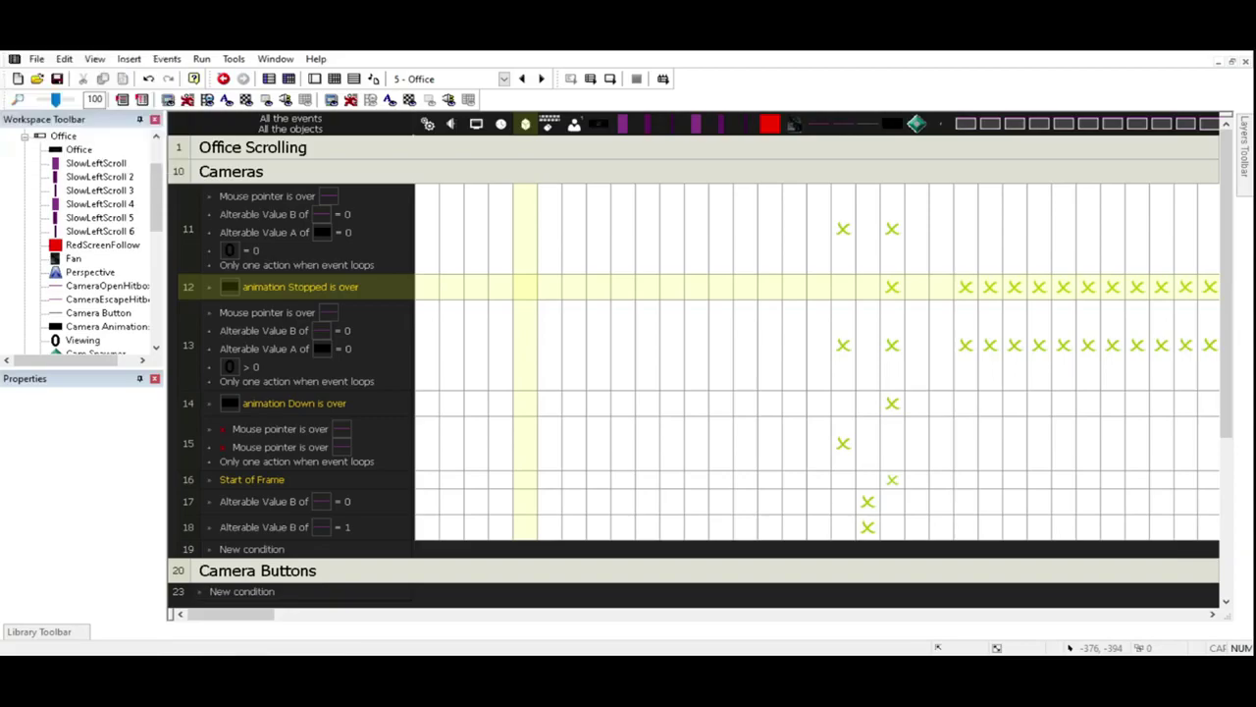
left_click(314, 79)
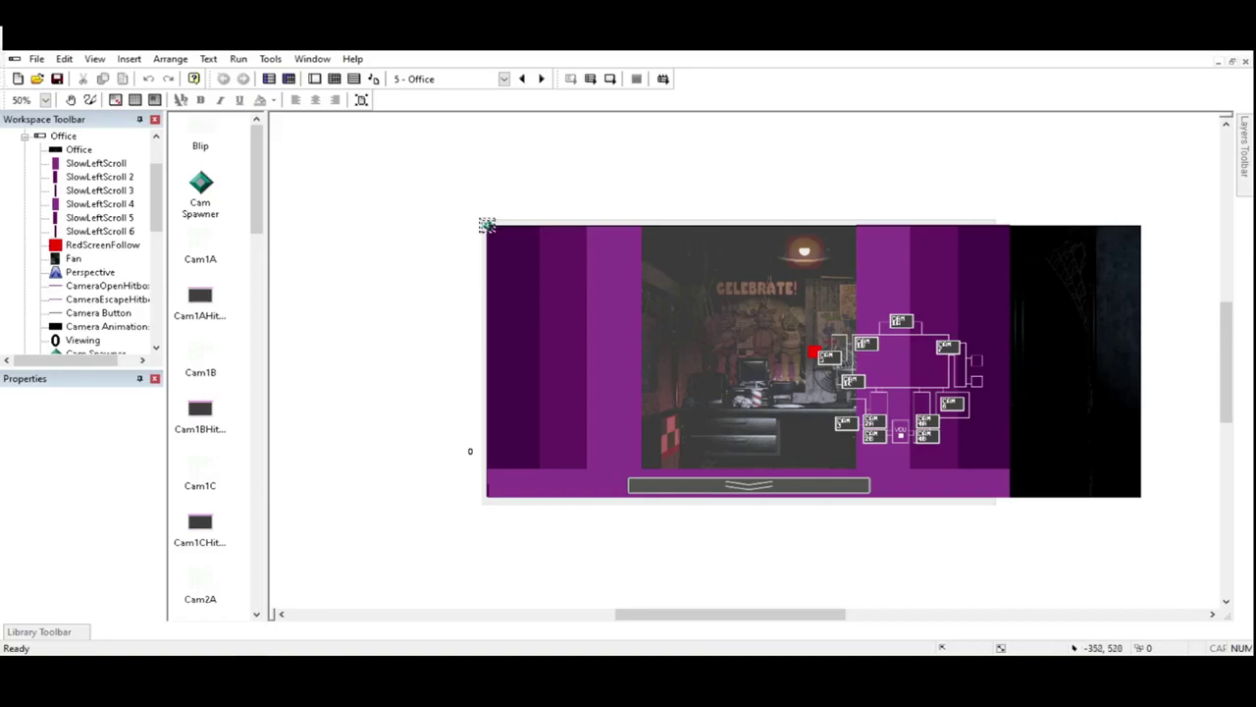
left_click(743, 226)
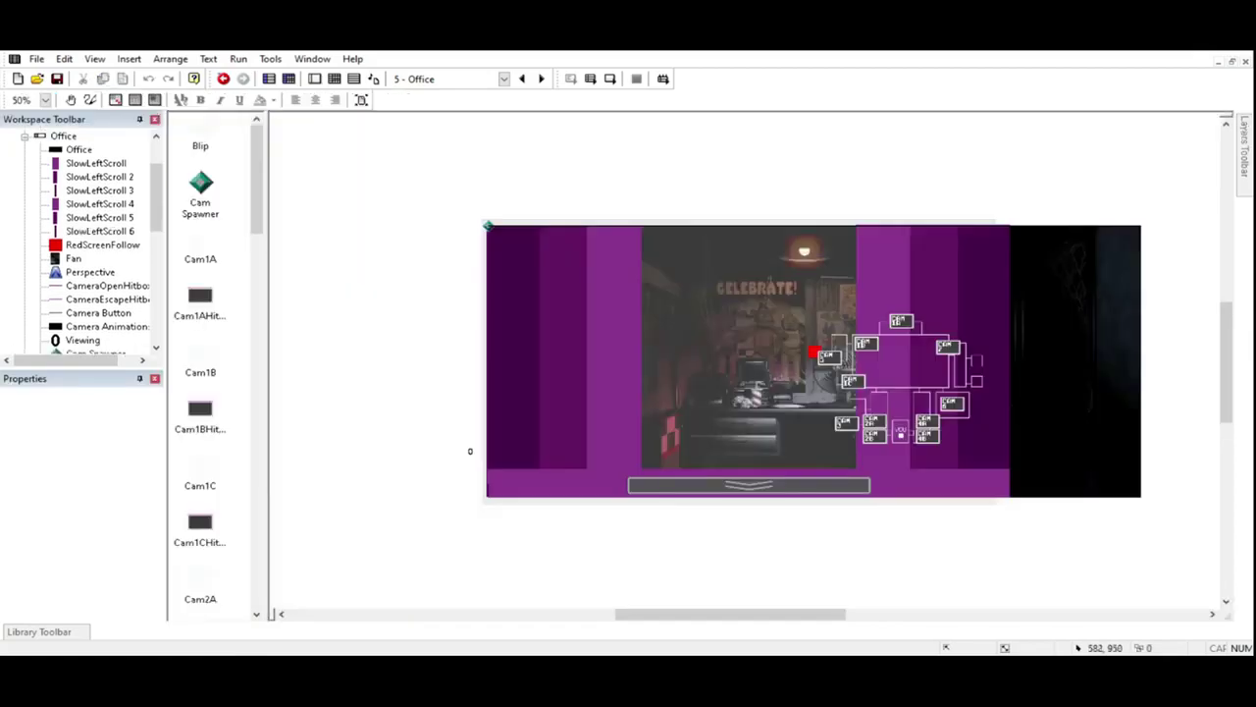
left_click(724, 583)
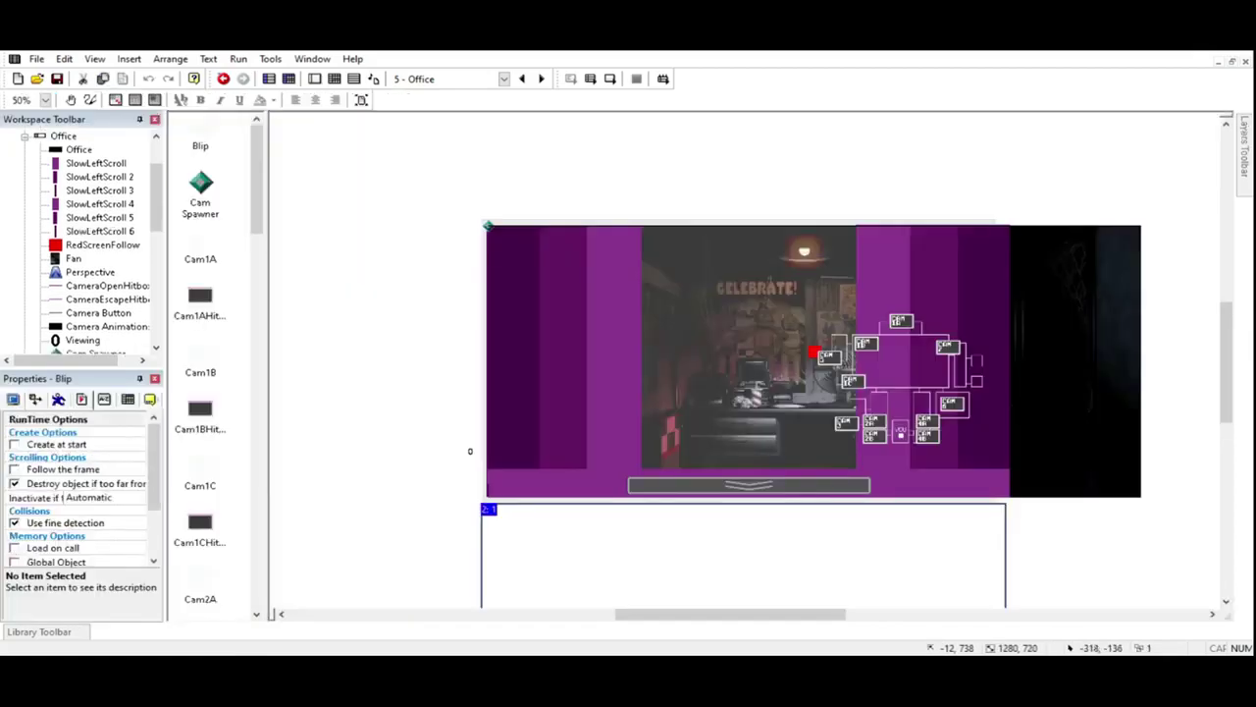
key("Delete")
left_click(335, 79)
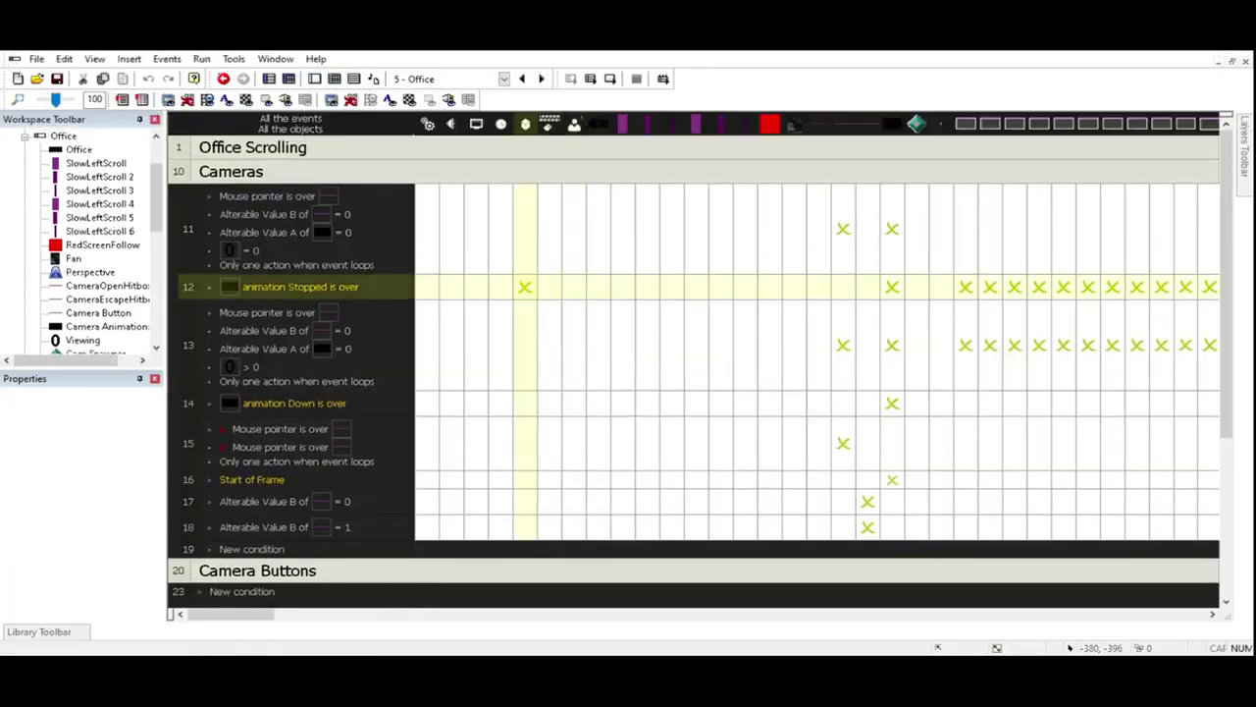
key("ctrl+m")
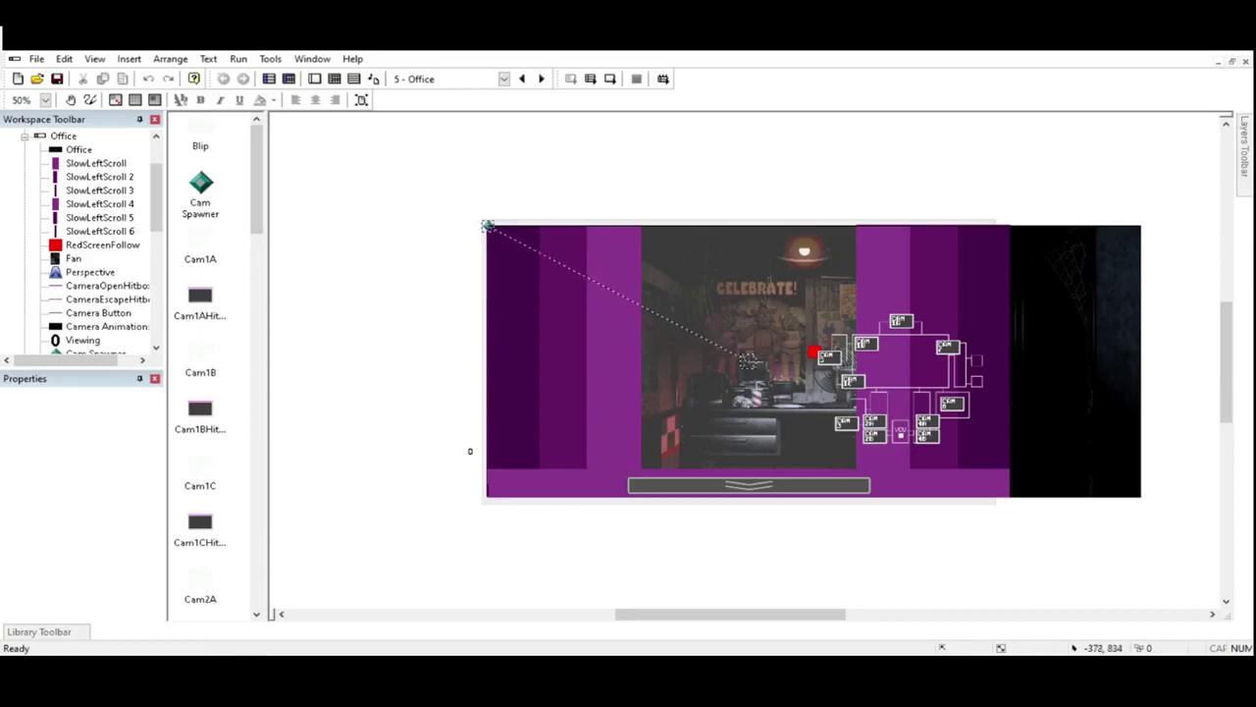
key("F7")
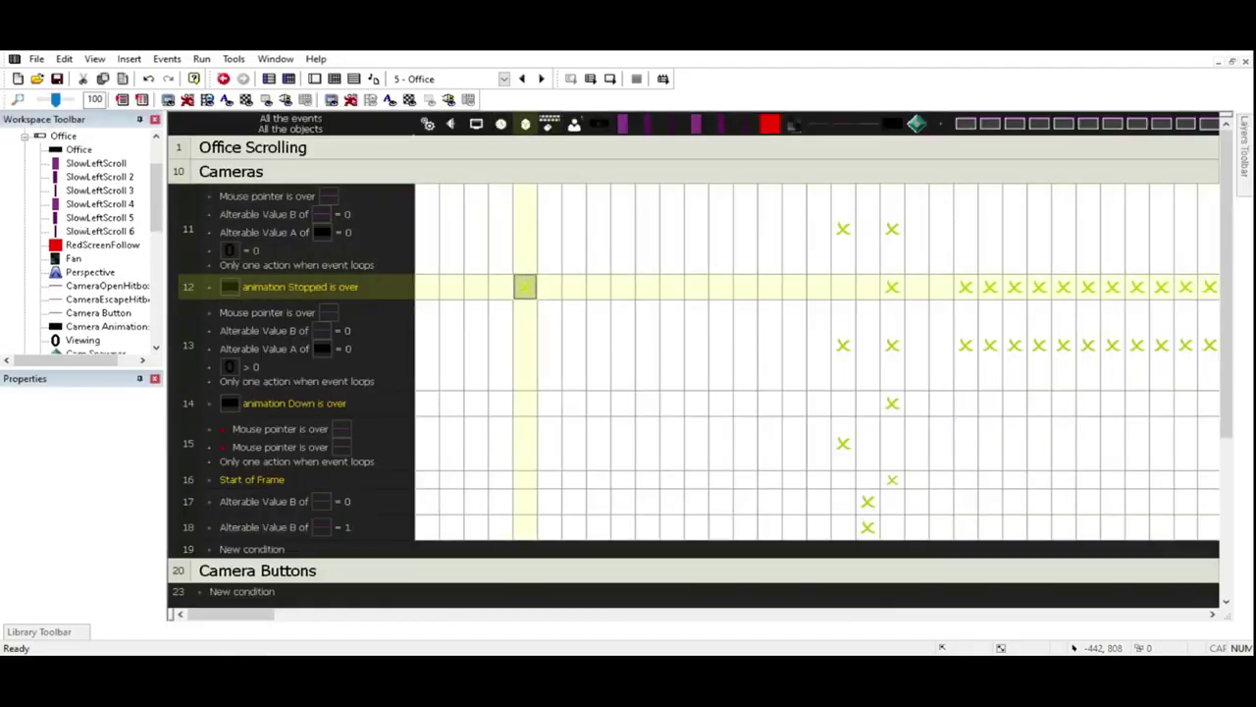
Step: Add a condition to event 21 in the Camera Buttons group requiring the Viewing counter to be greater than 0
double_click(231, 170)
double_click(257, 195)
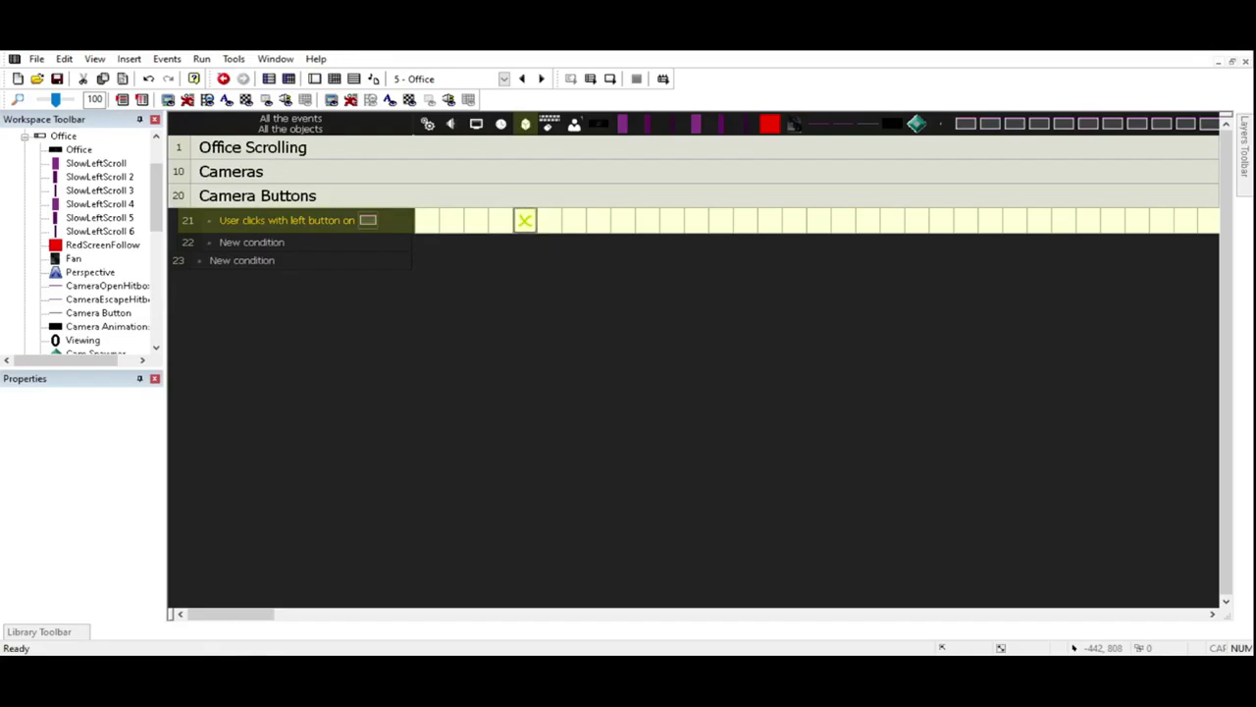
key("F7")
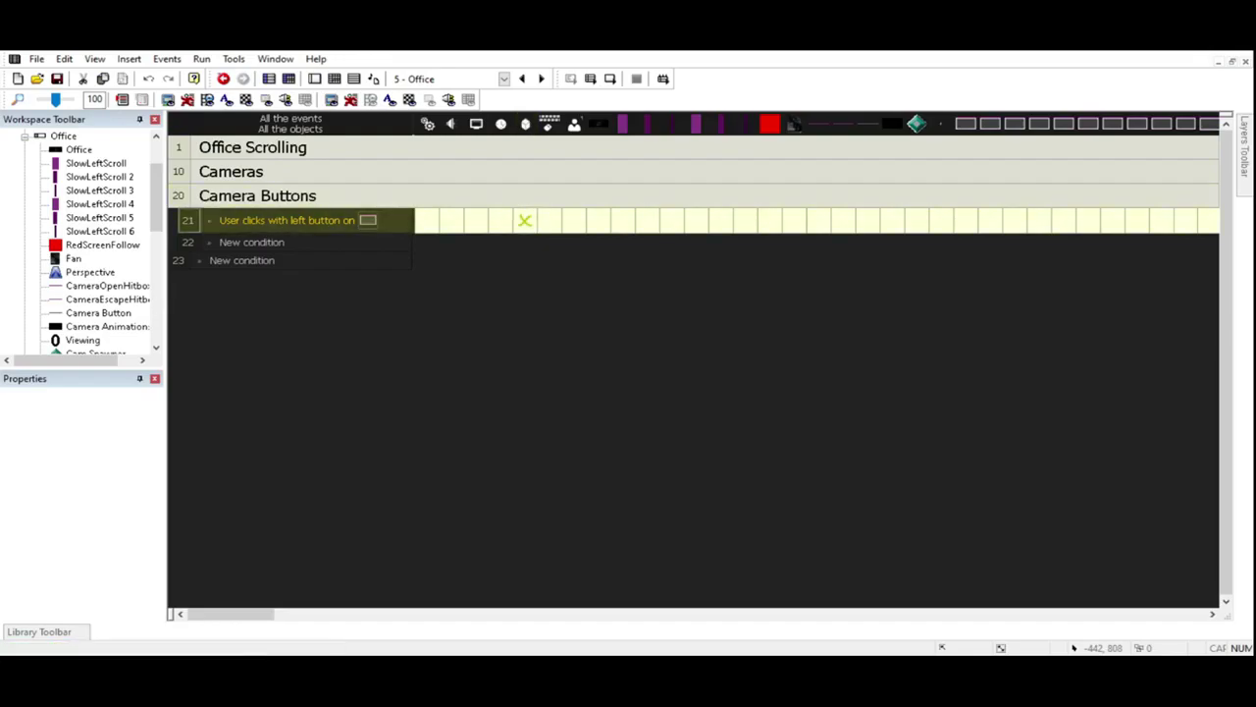
key("Insert")
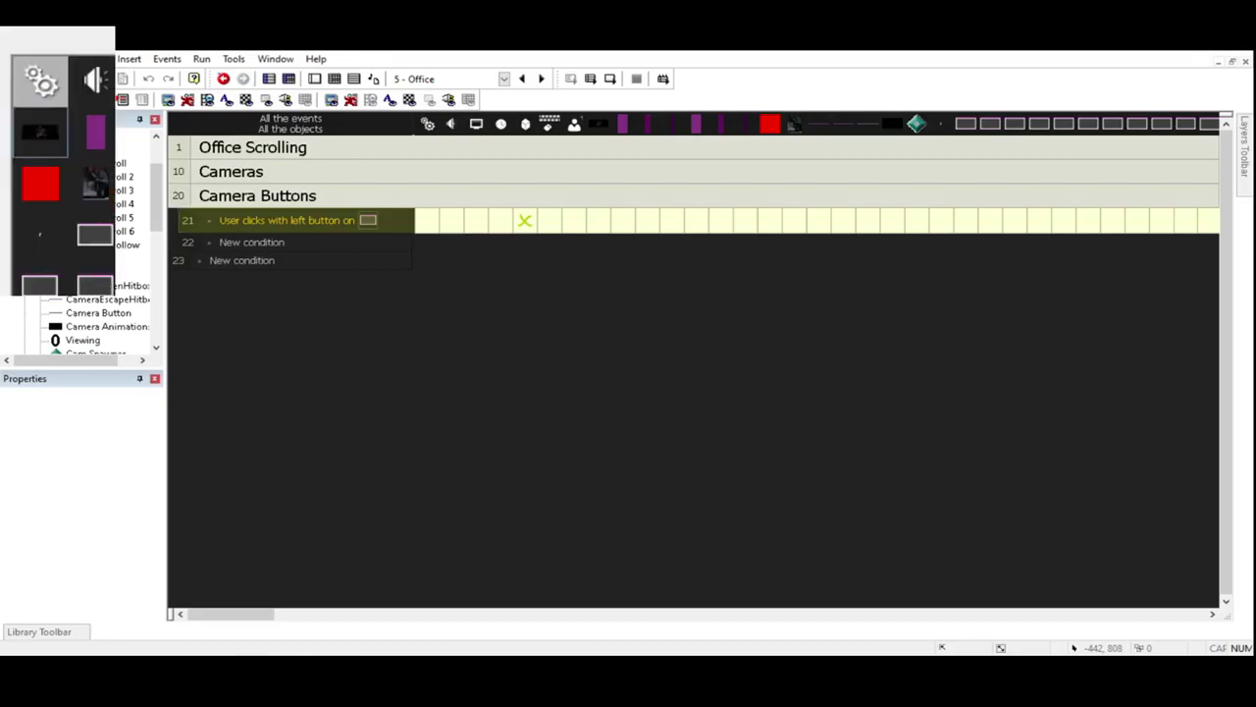
scroll(63, 177, "down", 5)
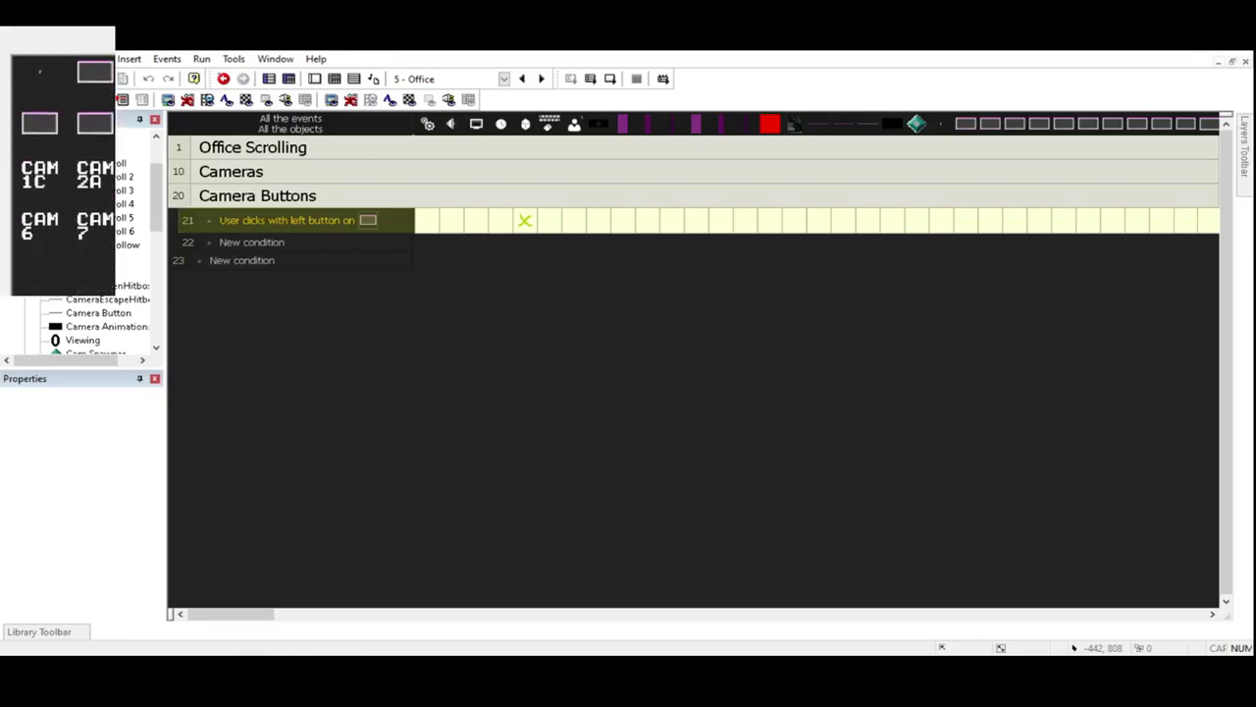
key("Escape")
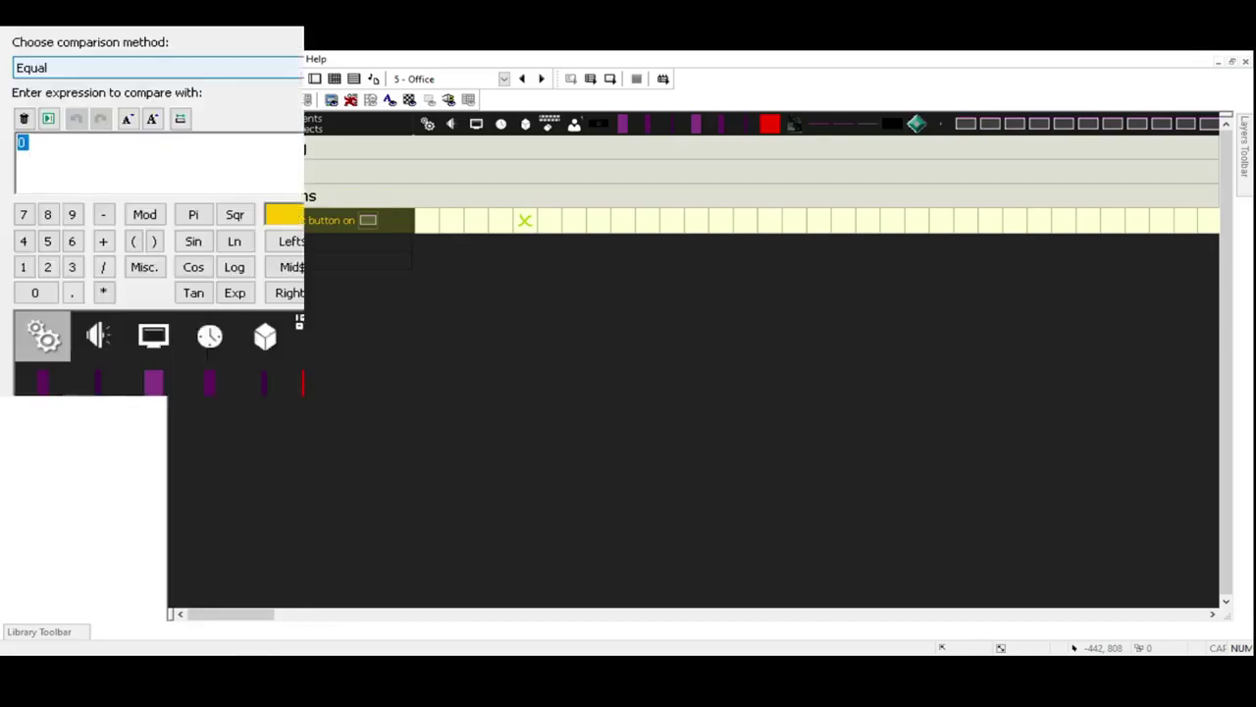
key("Down")
key("Down")
key("Down")
key("Down")
key("Down")
key("Return")
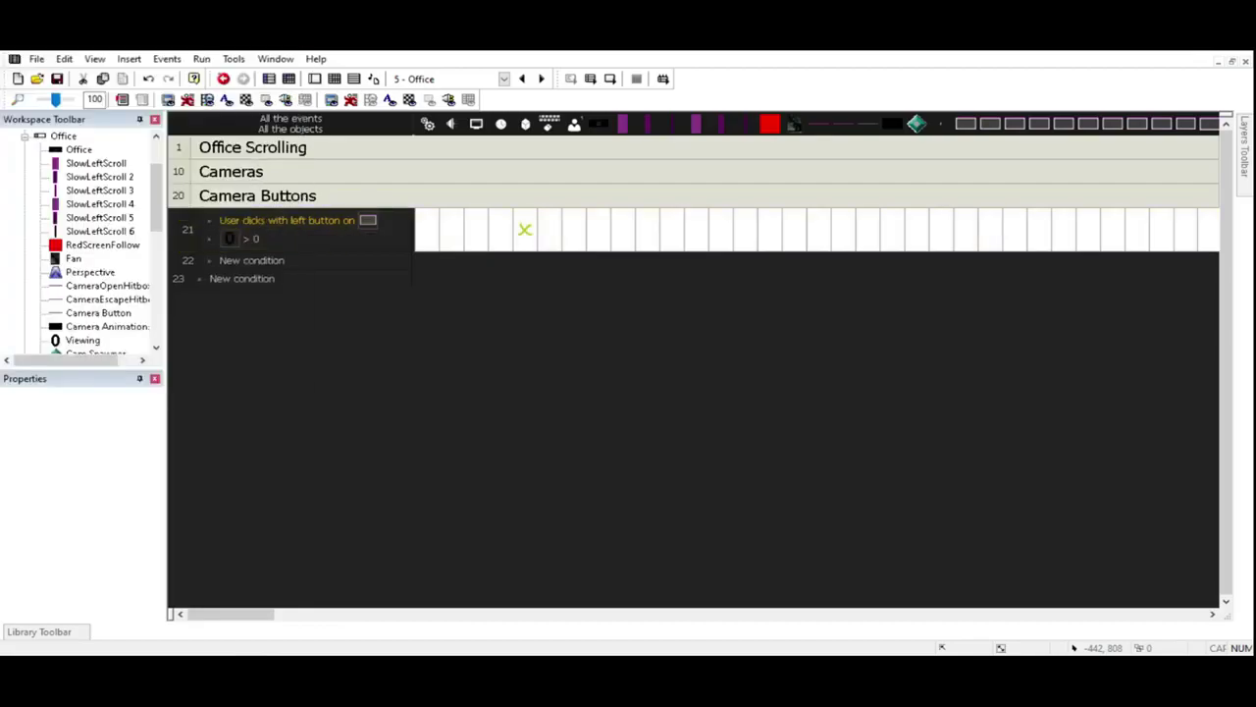
Step: Duplicate event 21's Viewing condition, change the copy to different from 1, and save the project
key("ctrl+v")
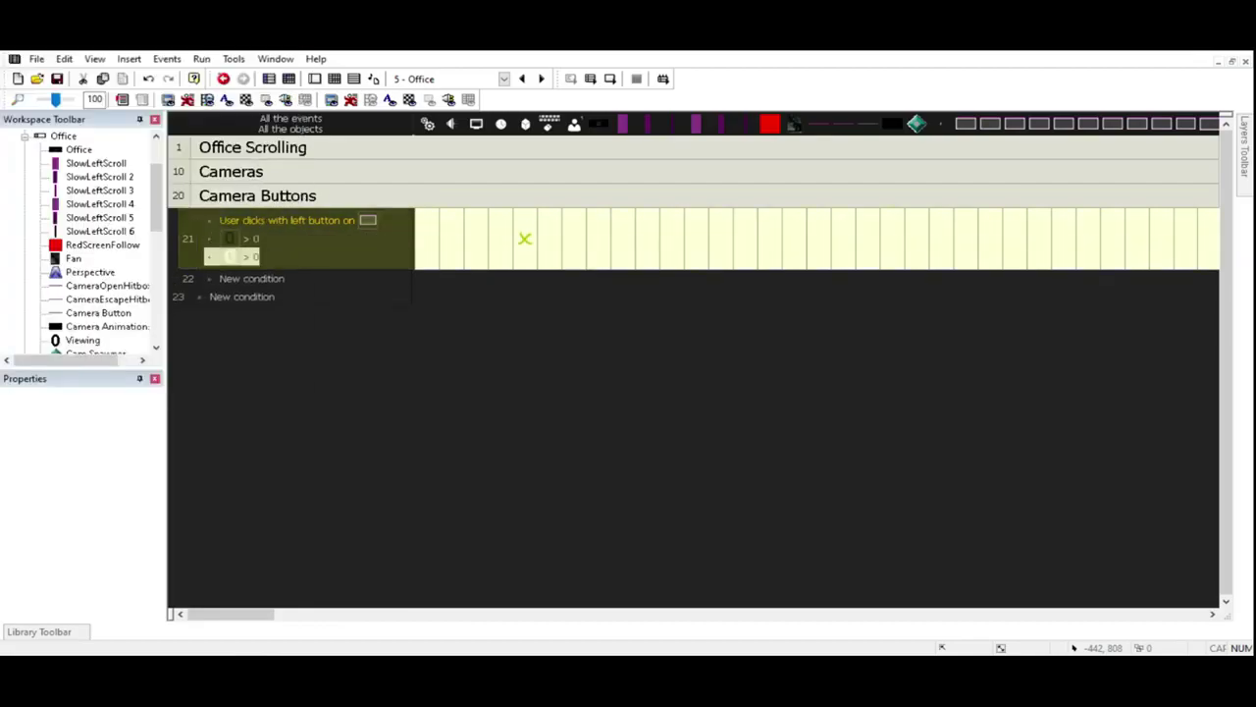
key("Return")
type("1")
key("shift+Tab")
key("d")
key("Return")
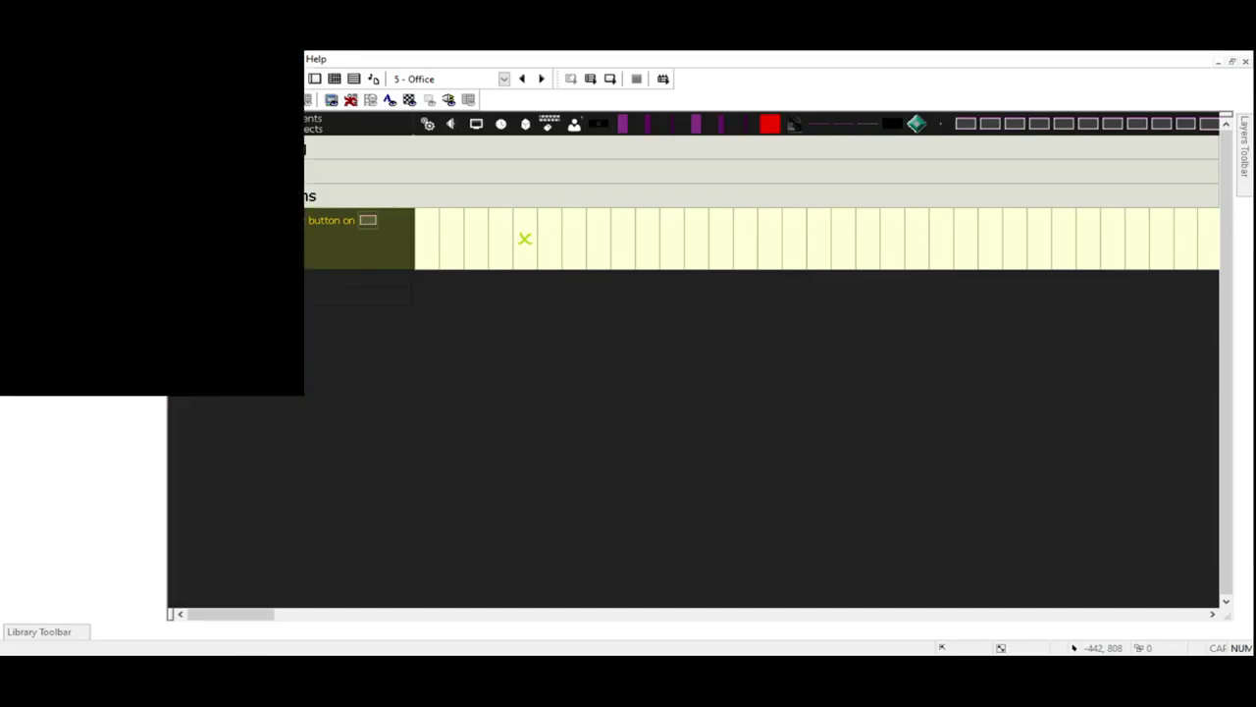
key("ctrl+s")
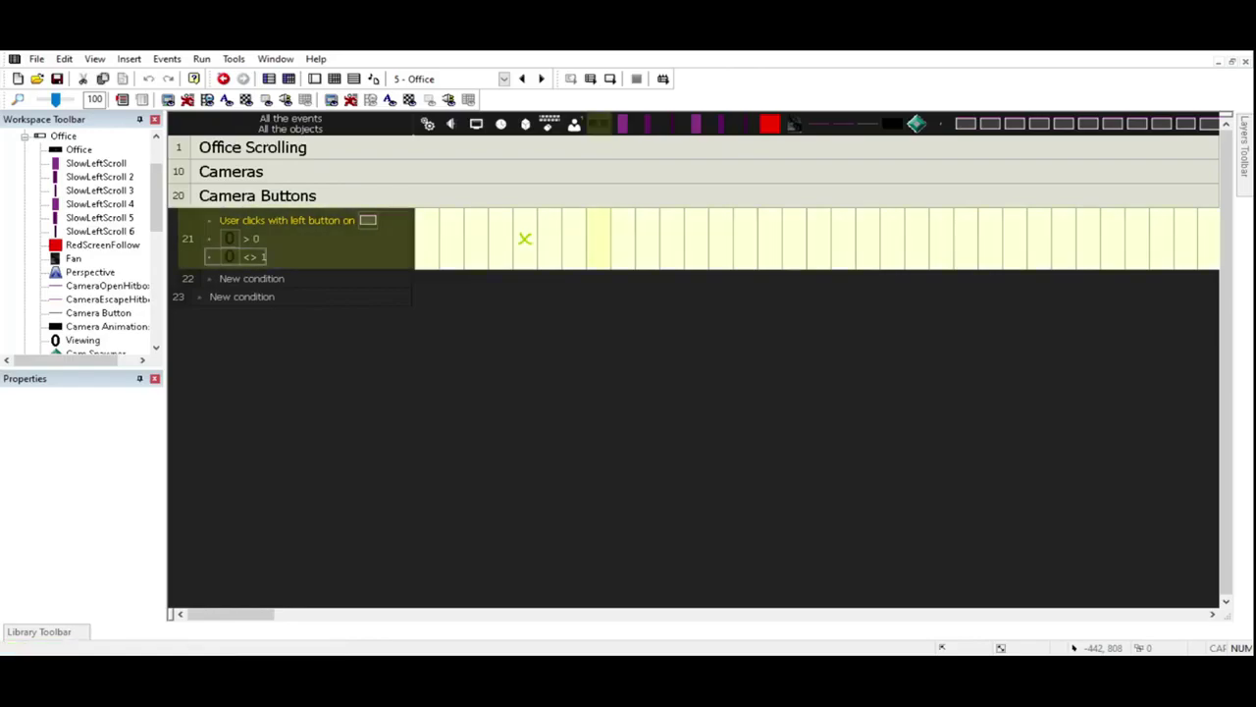
Step: Give event 21 an action on the Viewing counter and test-run the frame
scroll(687, 206, "right", 10)
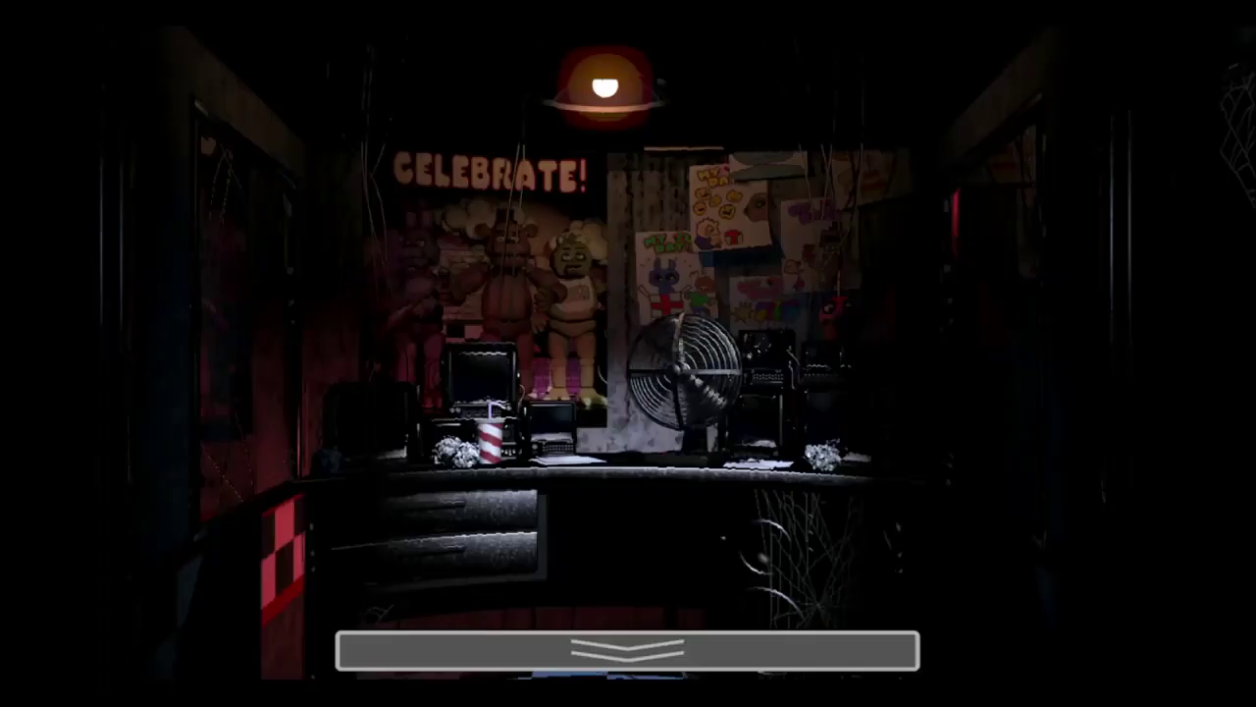
mouse_move(629, 650)
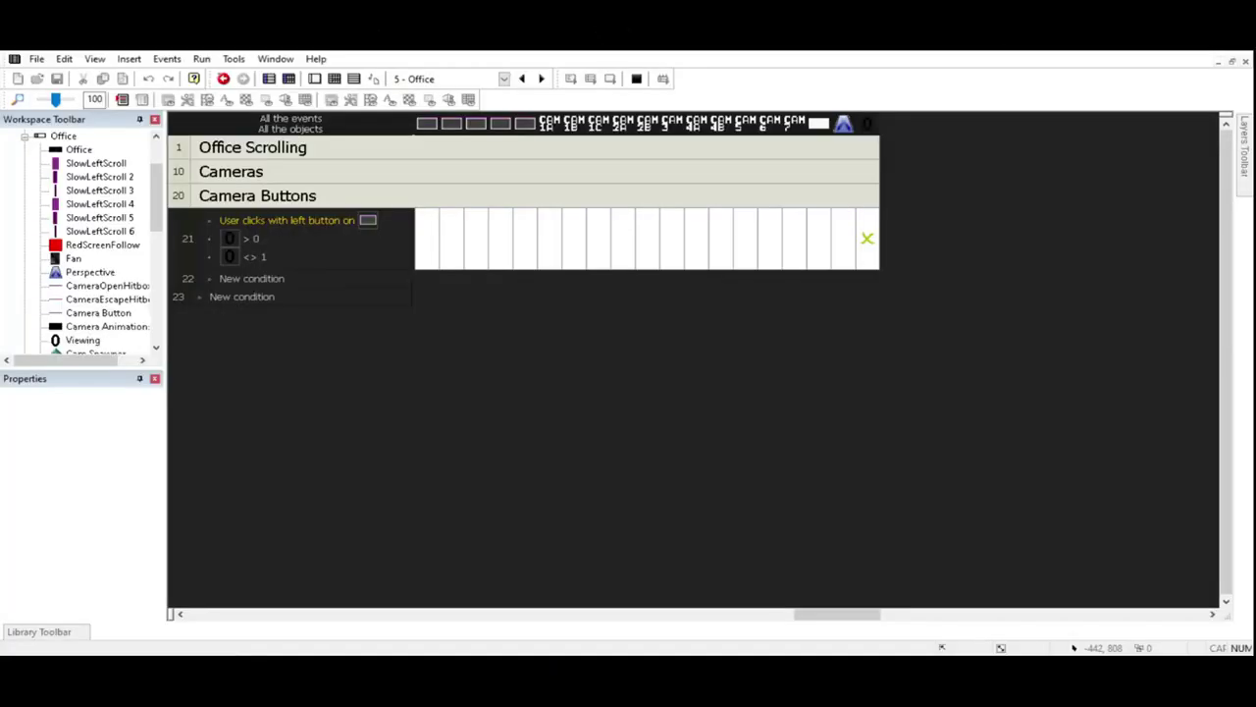
Step: Add event 19 to the Cameras group with a Blip action for when Blip's Stopped animation is over, and test-run the frame
double_click(241, 171)
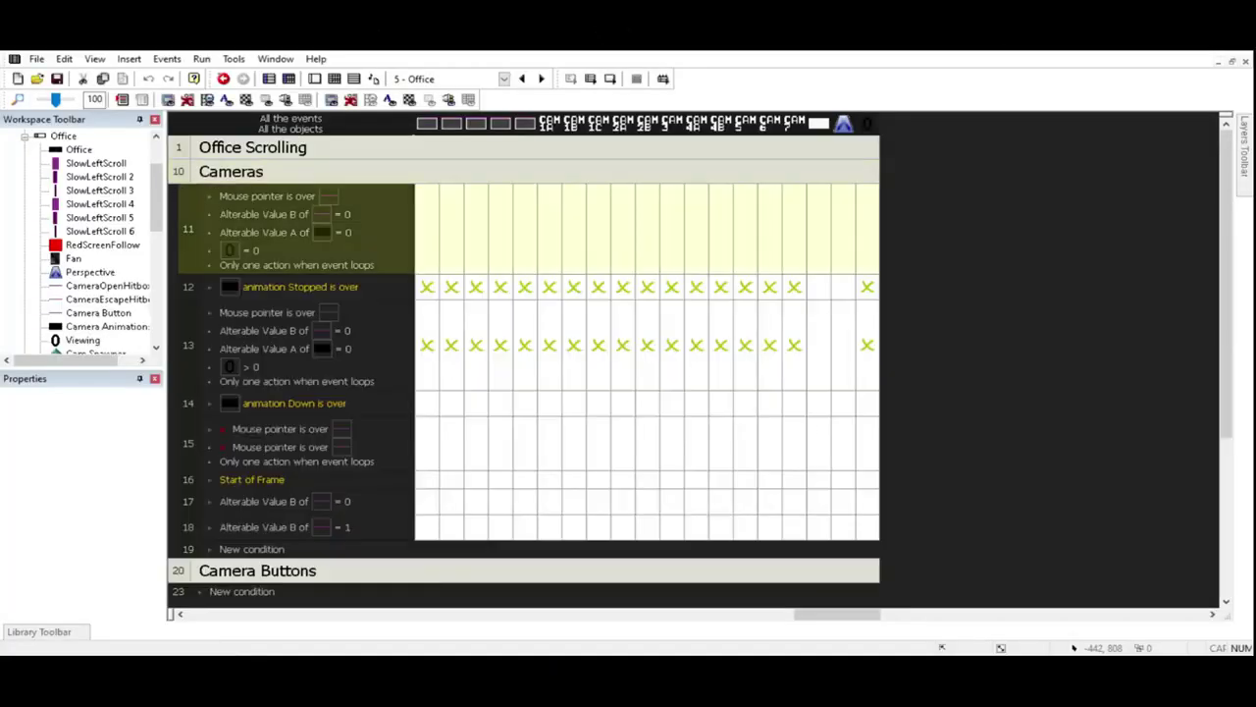
left_click(251, 550)
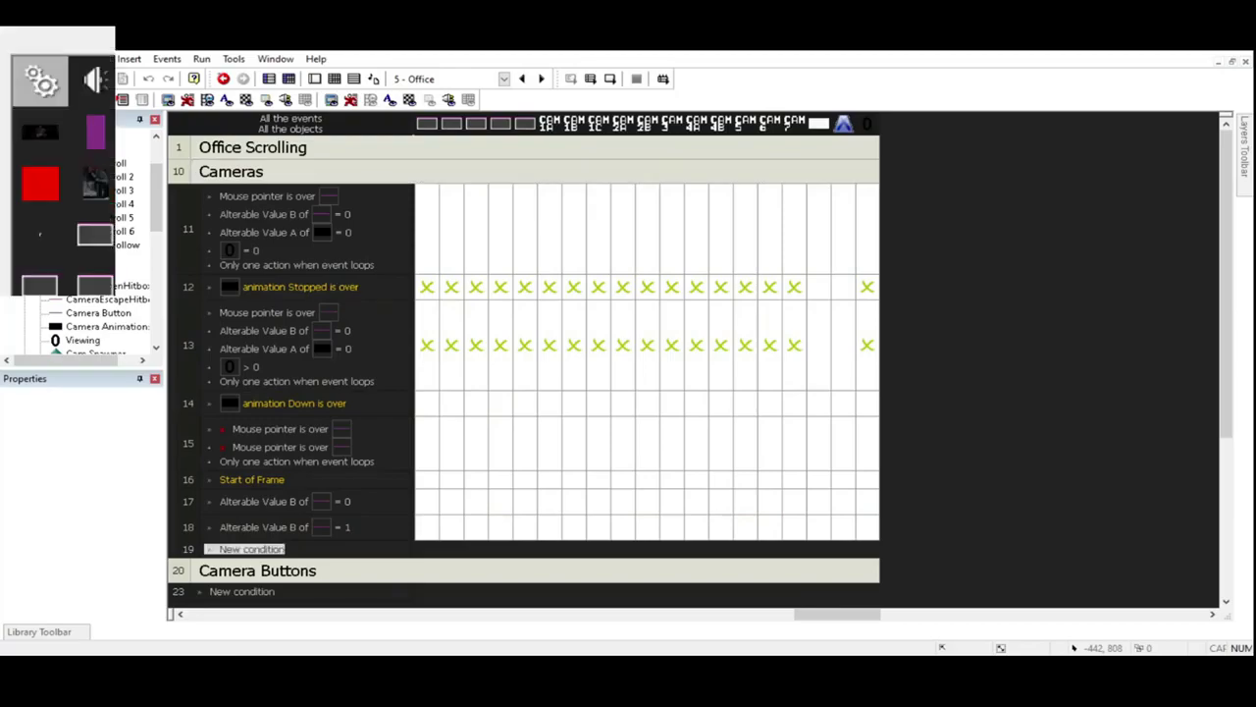
scroll(64, 176, "down", 2)
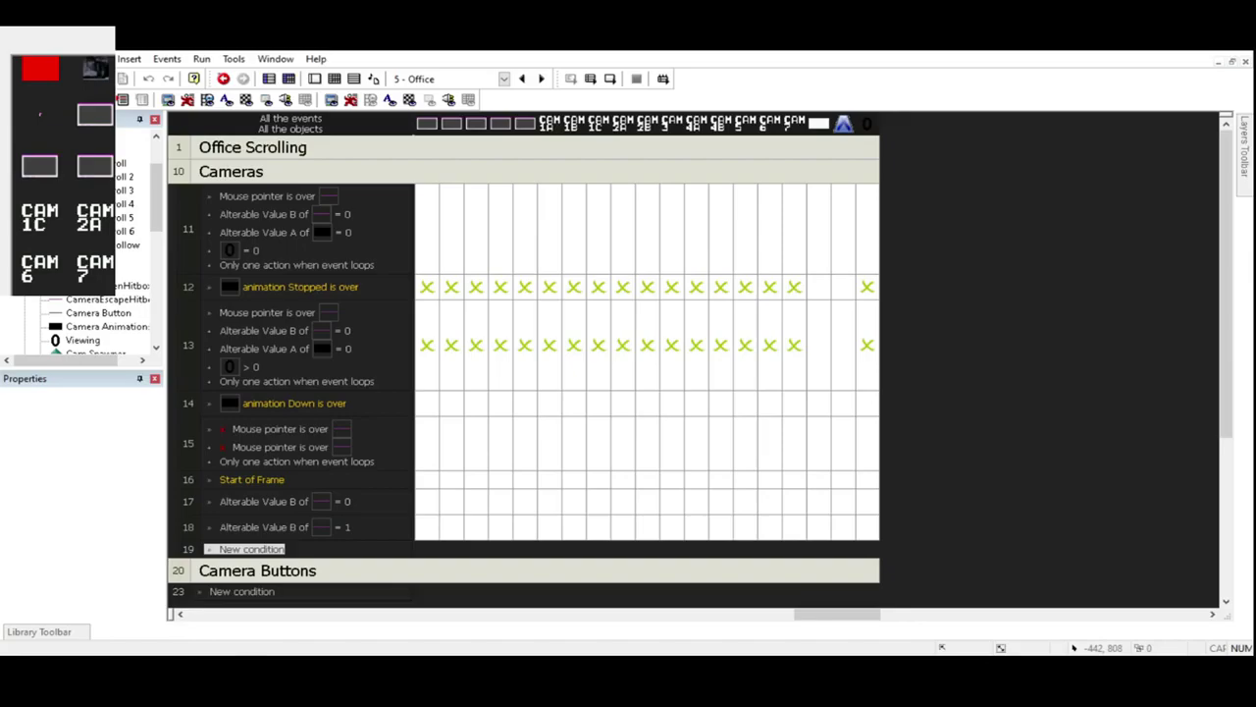
key("Escape")
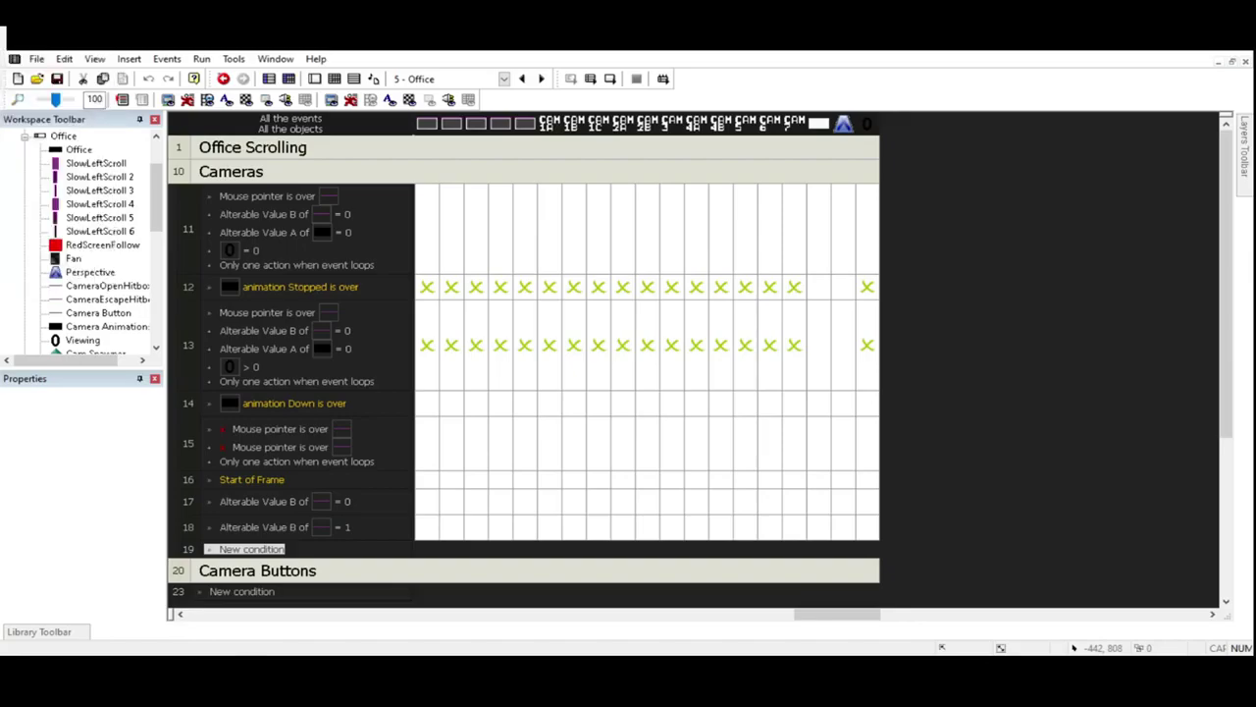
left_click(252, 549)
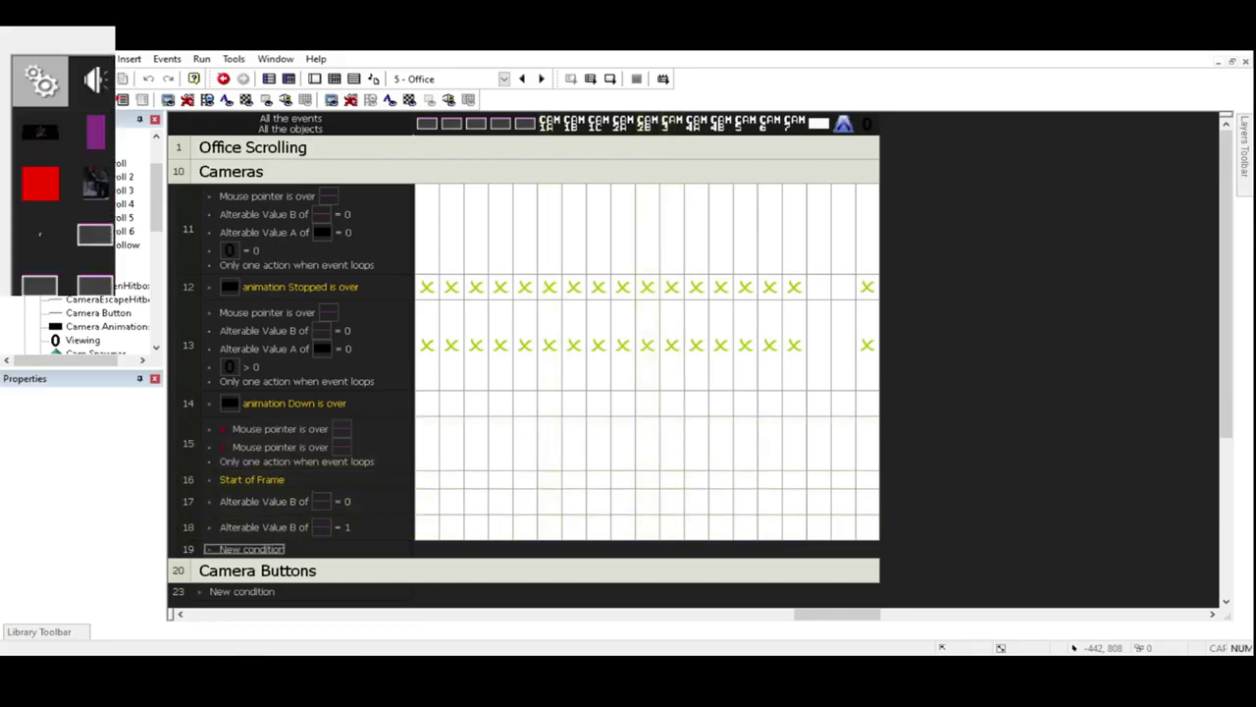
scroll(64, 177, "down", 1)
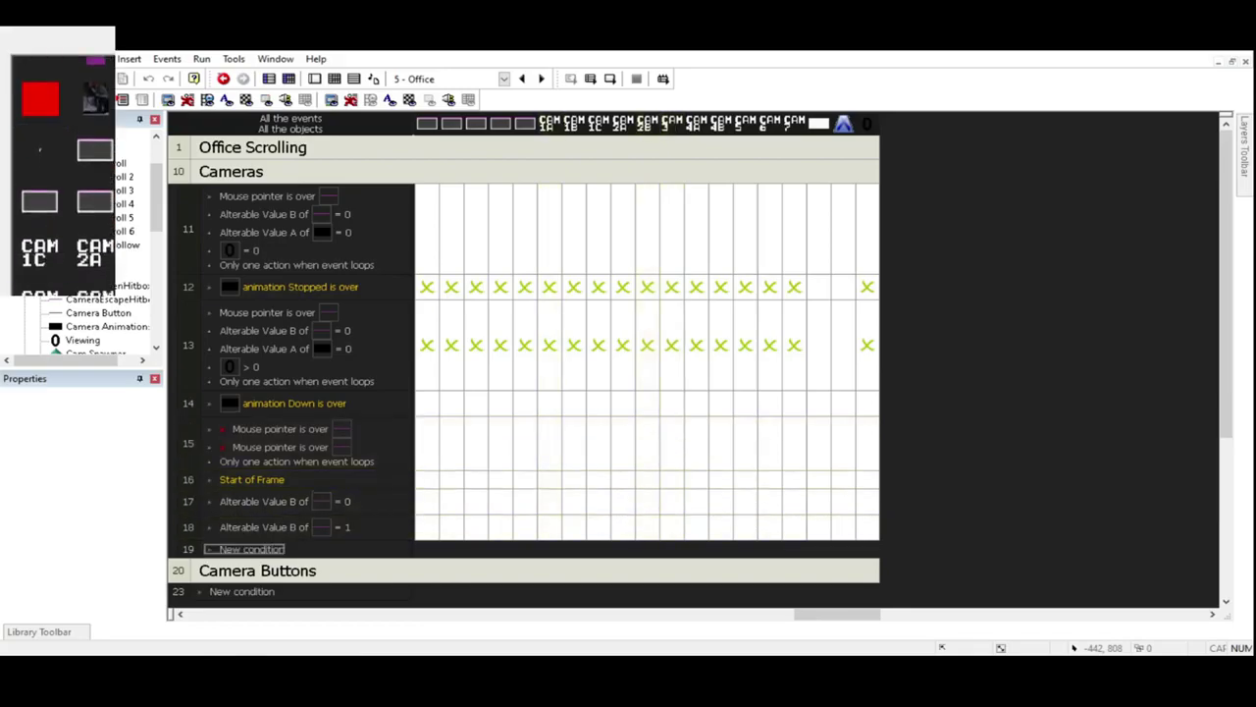
key("Escape")
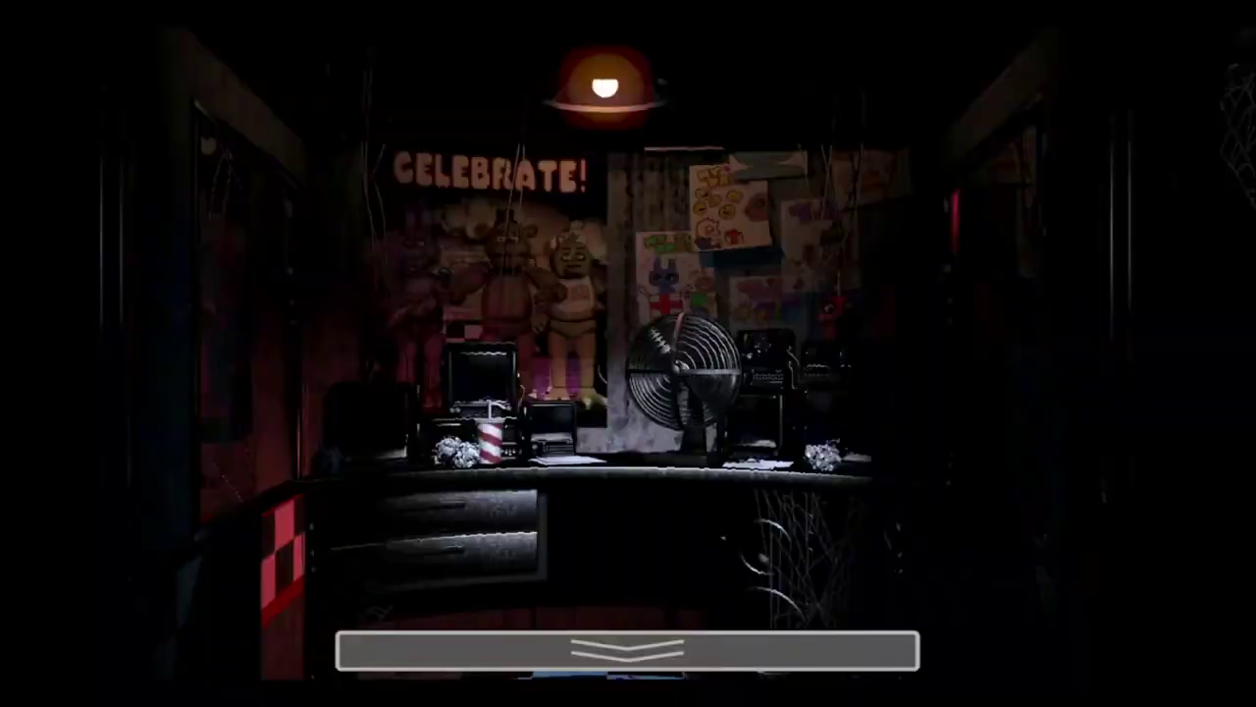
mouse_move(628, 650)
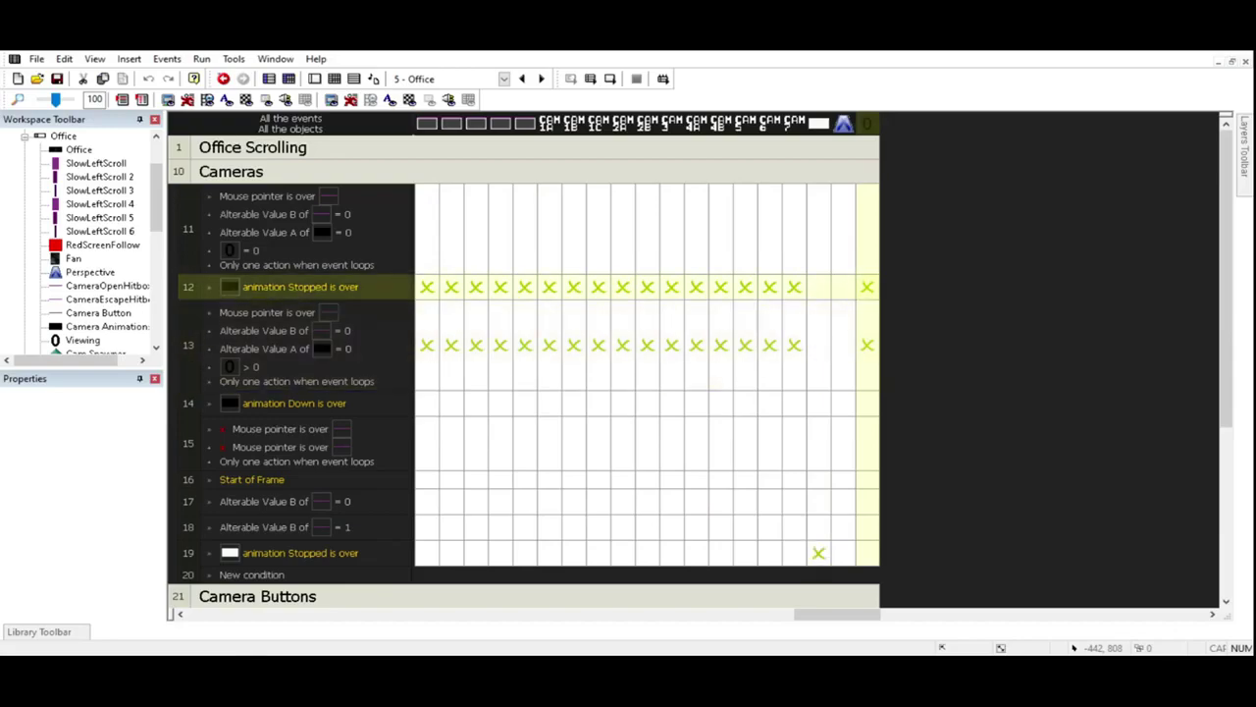
Step: Set the Viewing counter value in event 12's action to 1, save the project and test-run it
double_click(867, 287)
type("1")
key("Return")
key("ctrl+s")
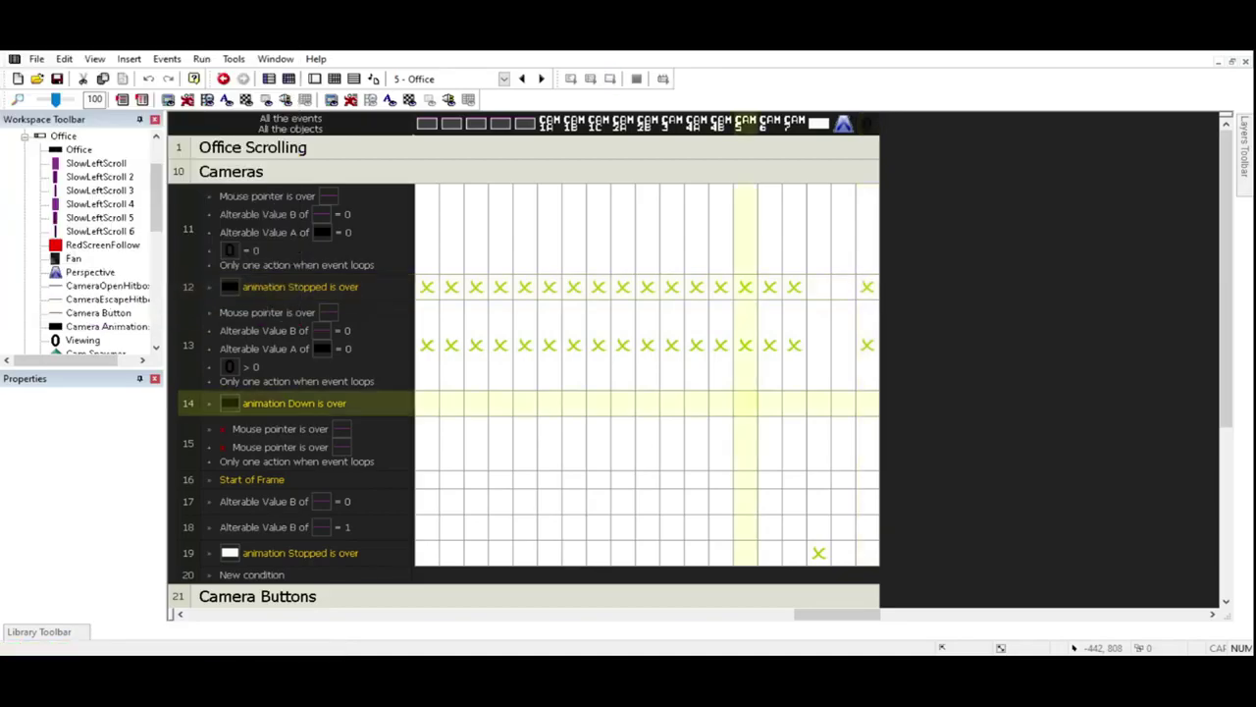
key("F8")
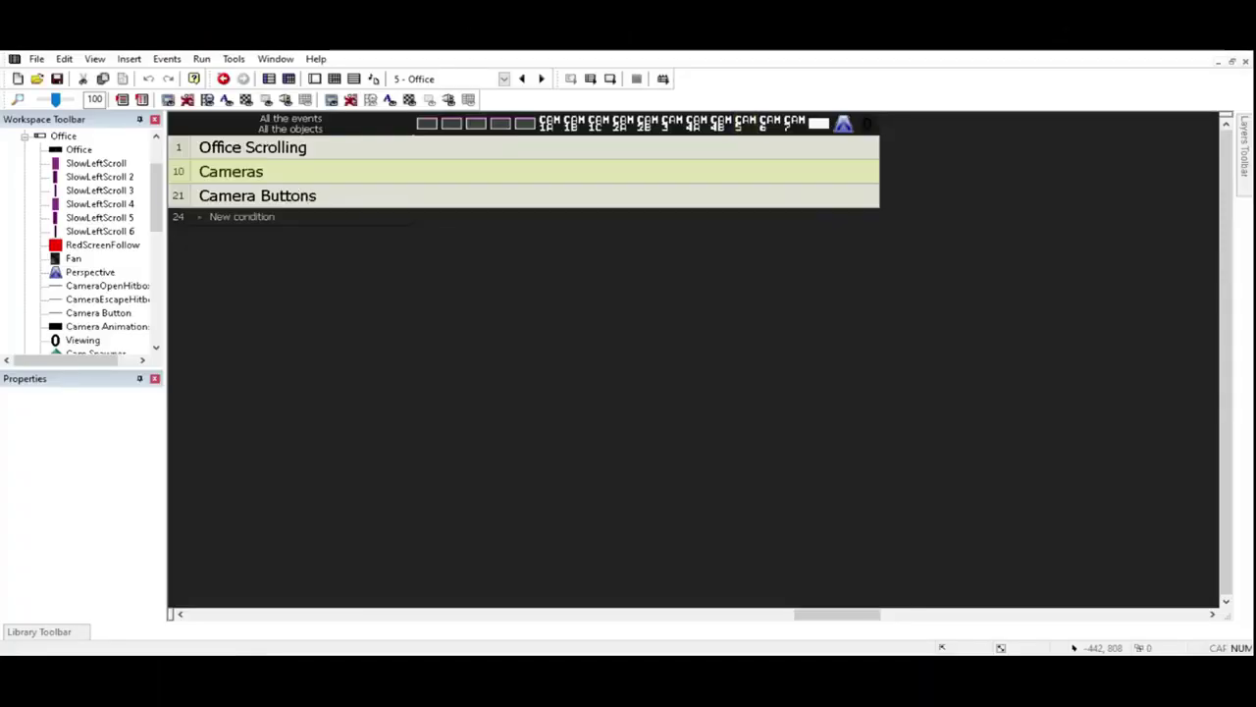
Step: Add a condition that the Viewing counter equals 0 to events 3 to 8 of the Office Scrolling group
left_click(550, 124)
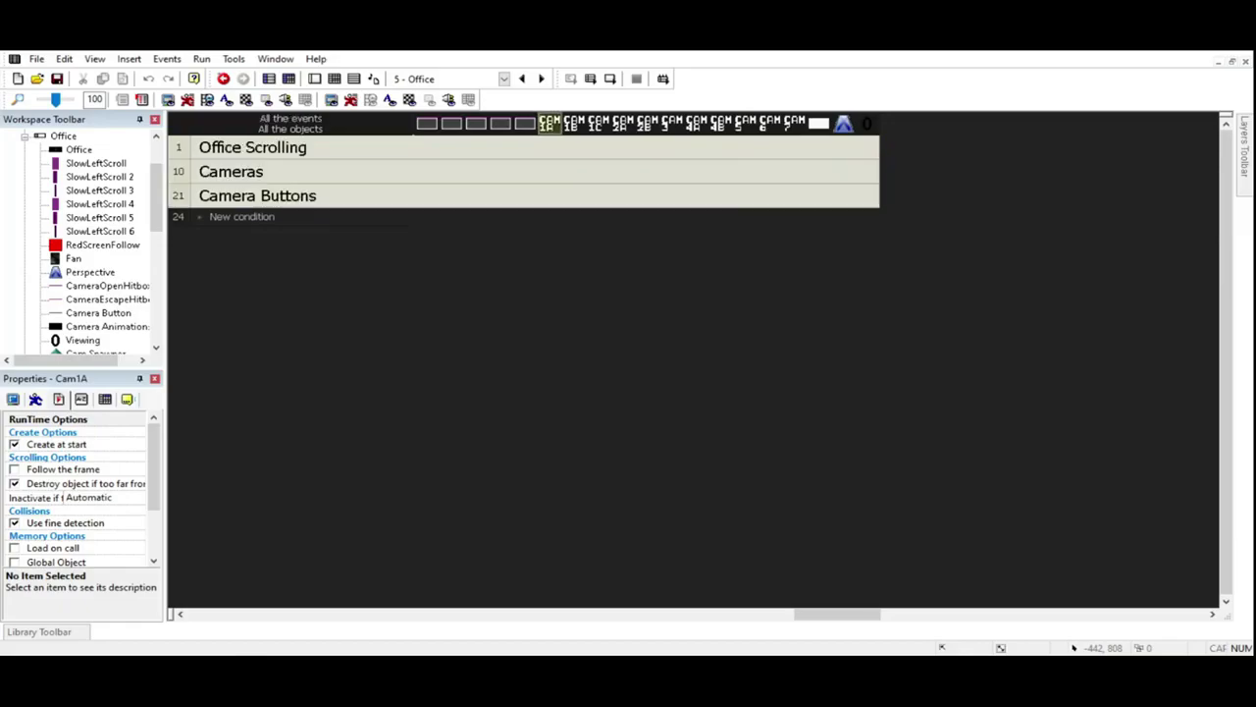
double_click(257, 147)
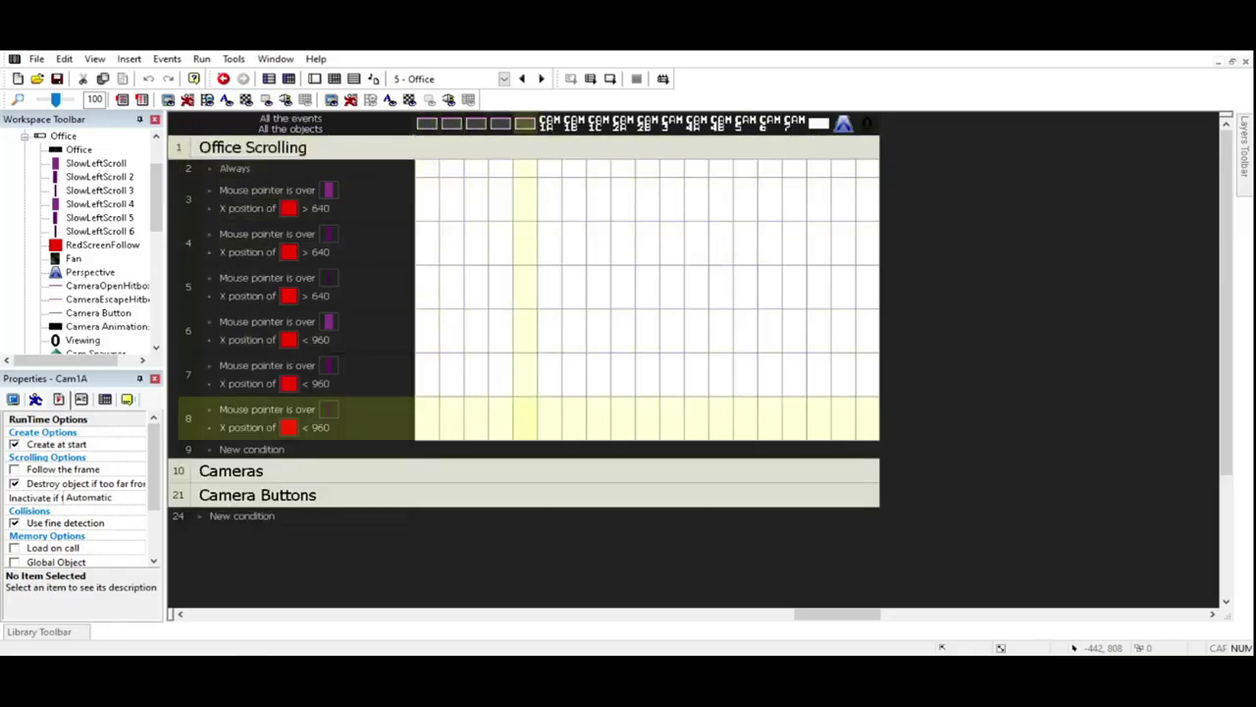
left_click_drag(837, 614, 227, 614)
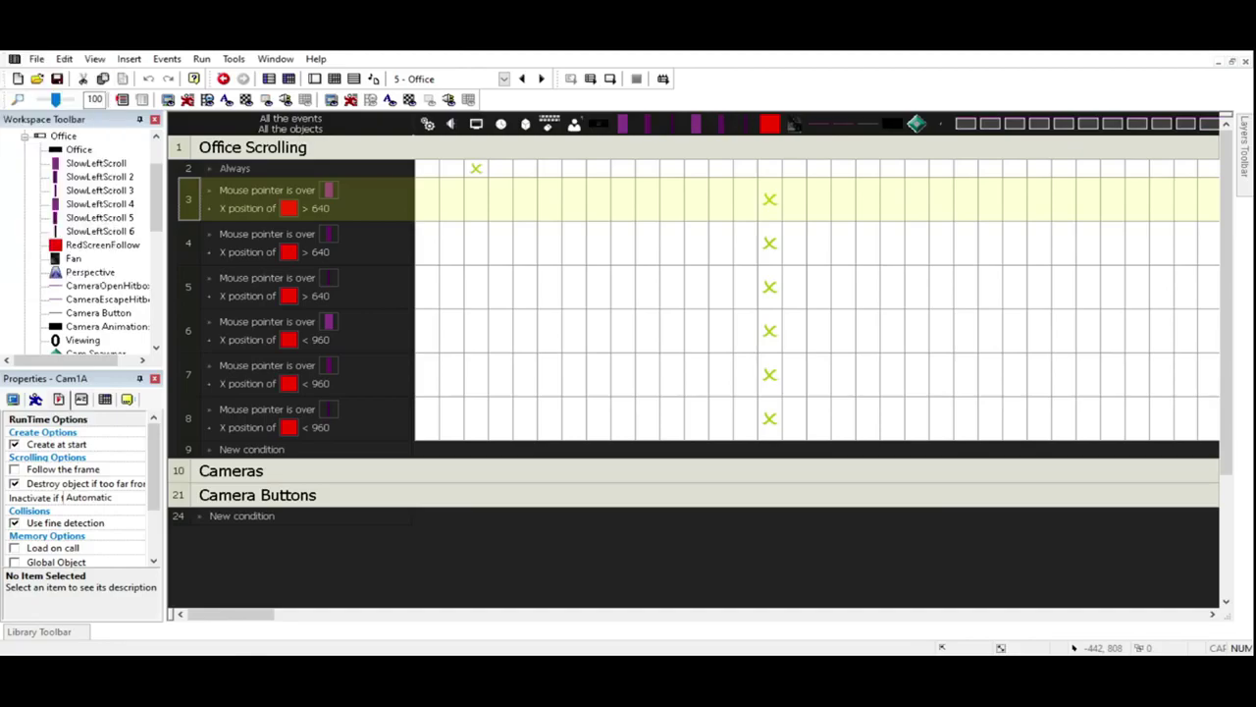
key("Return")
left_click(236, 226)
left_click_drag(236, 226, 236, 519)
left_click(236, 350)
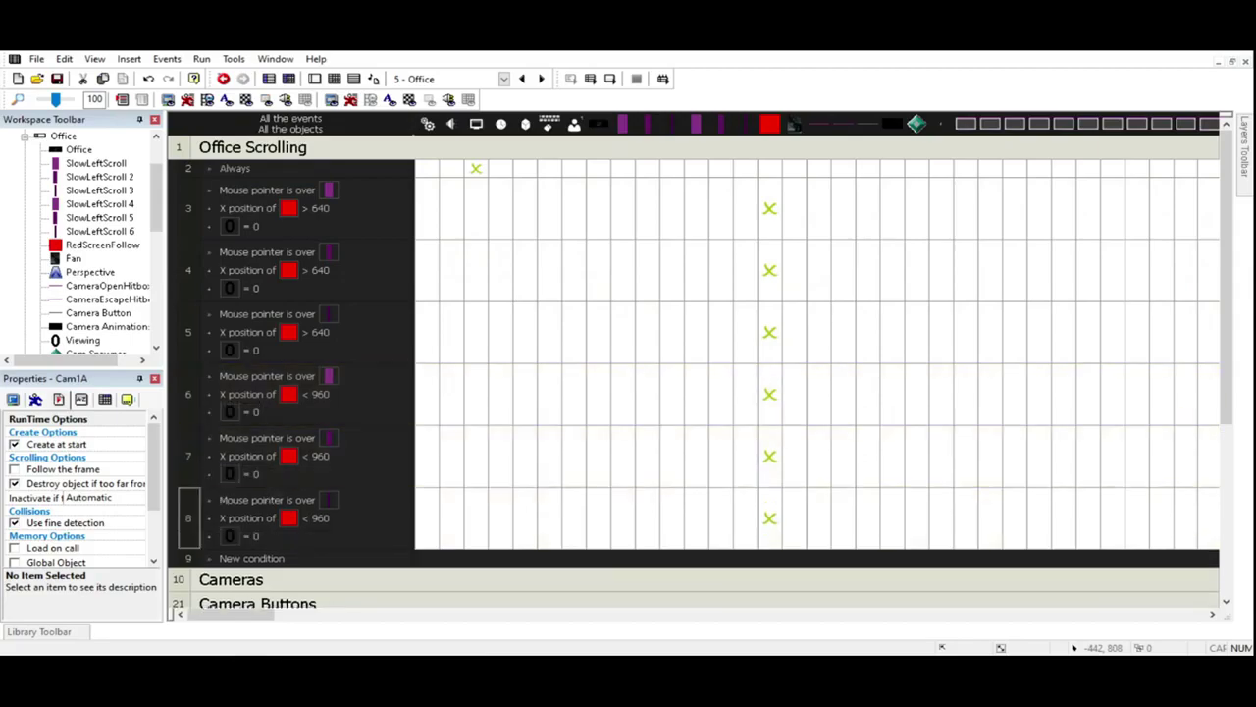
key("F7")
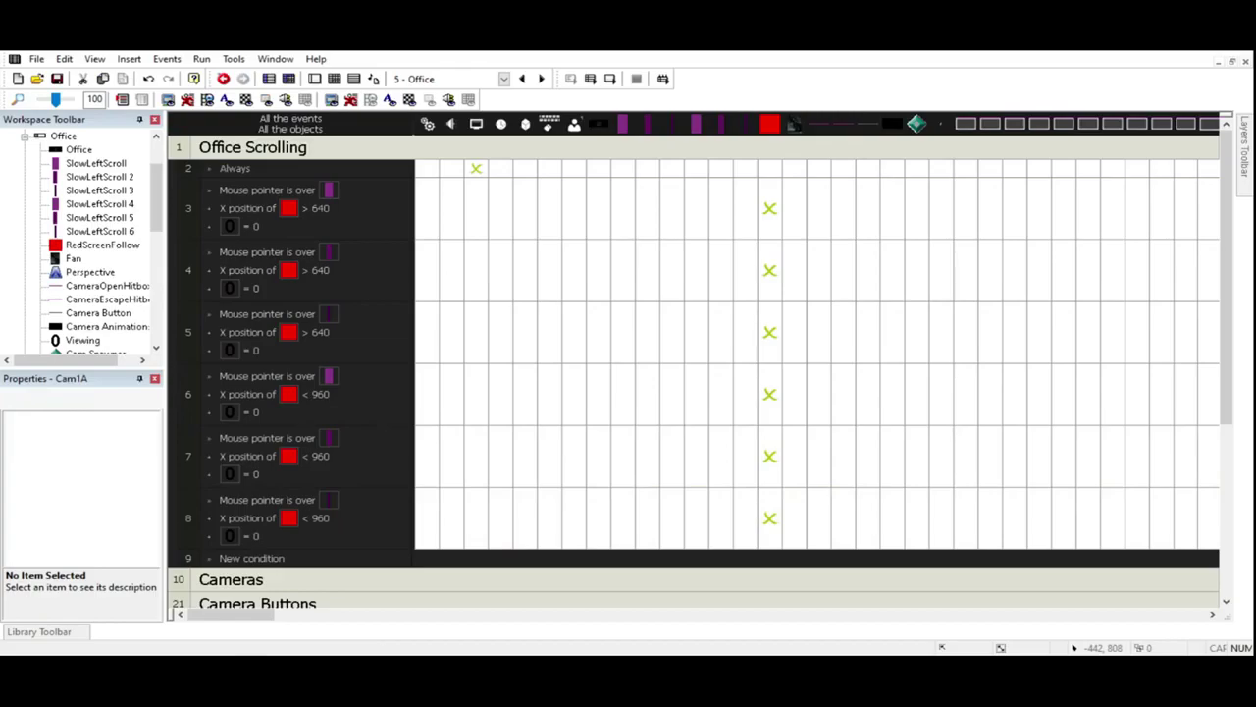
Step: Build Camera Buttons click events for the remaining camera hitboxes, requiring Viewing above 0 and different from 2 through 11, each with a Viewing action
double_click(253, 147)
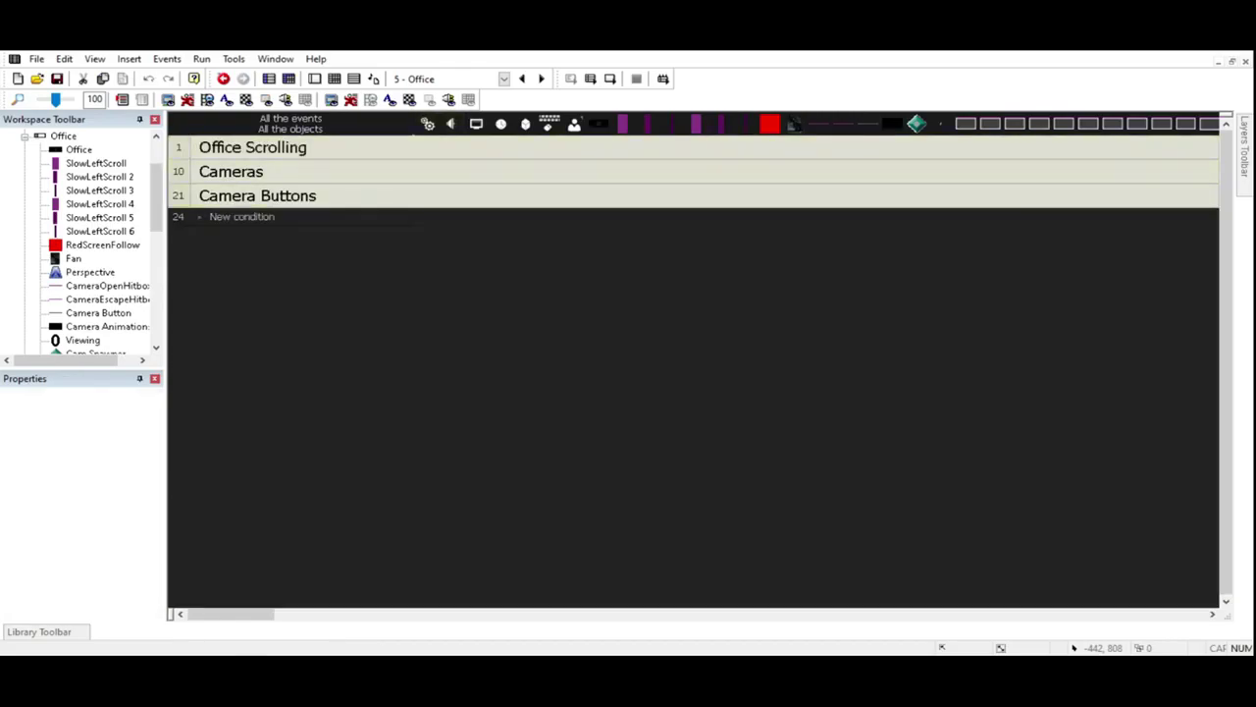
left_click_drag(231, 614, 665, 613)
double_click(285, 196)
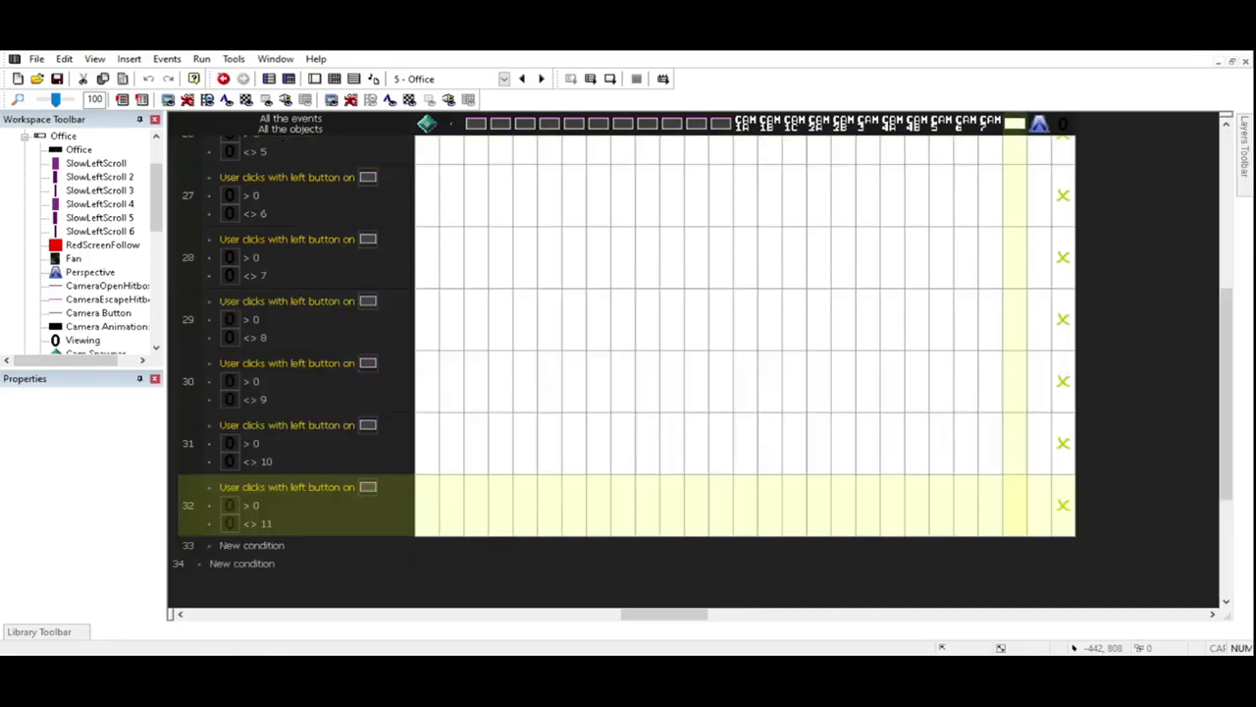
Step: Add event 33 for when the Viewing counter equals 1, with an action on the first camera hitbox
left_click_drag(664, 614, 231, 615)
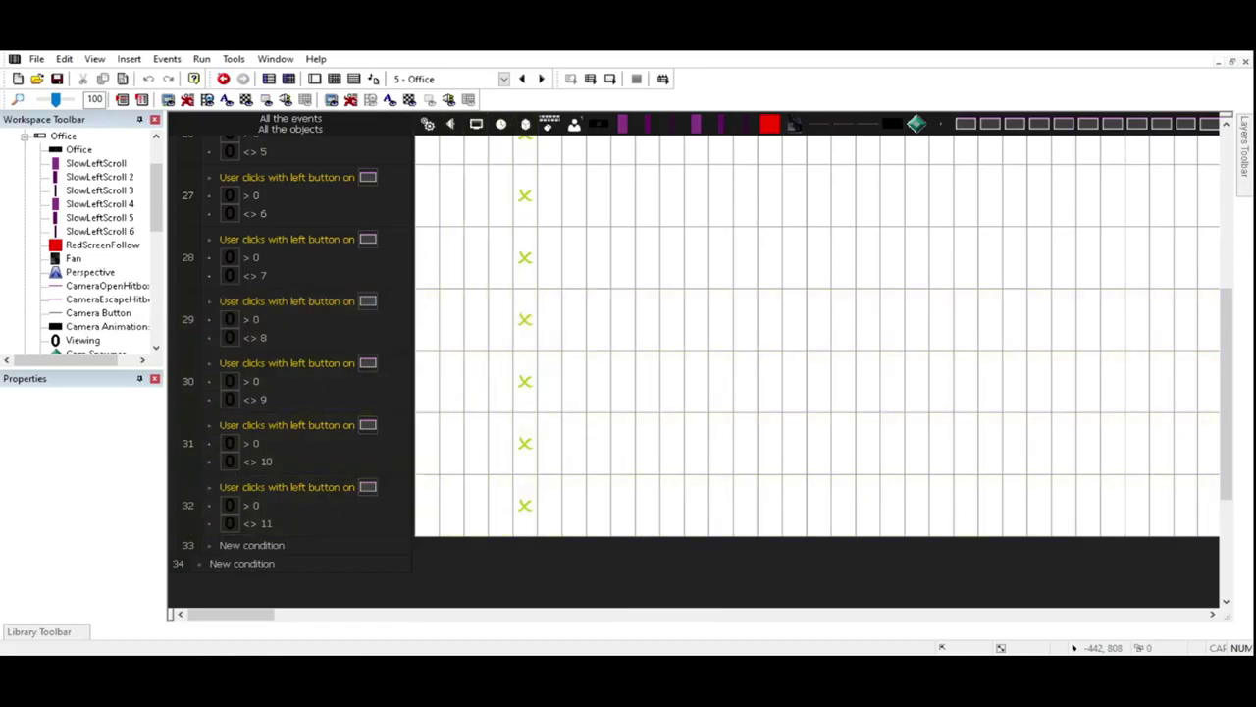
left_click_drag(232, 614, 876, 614)
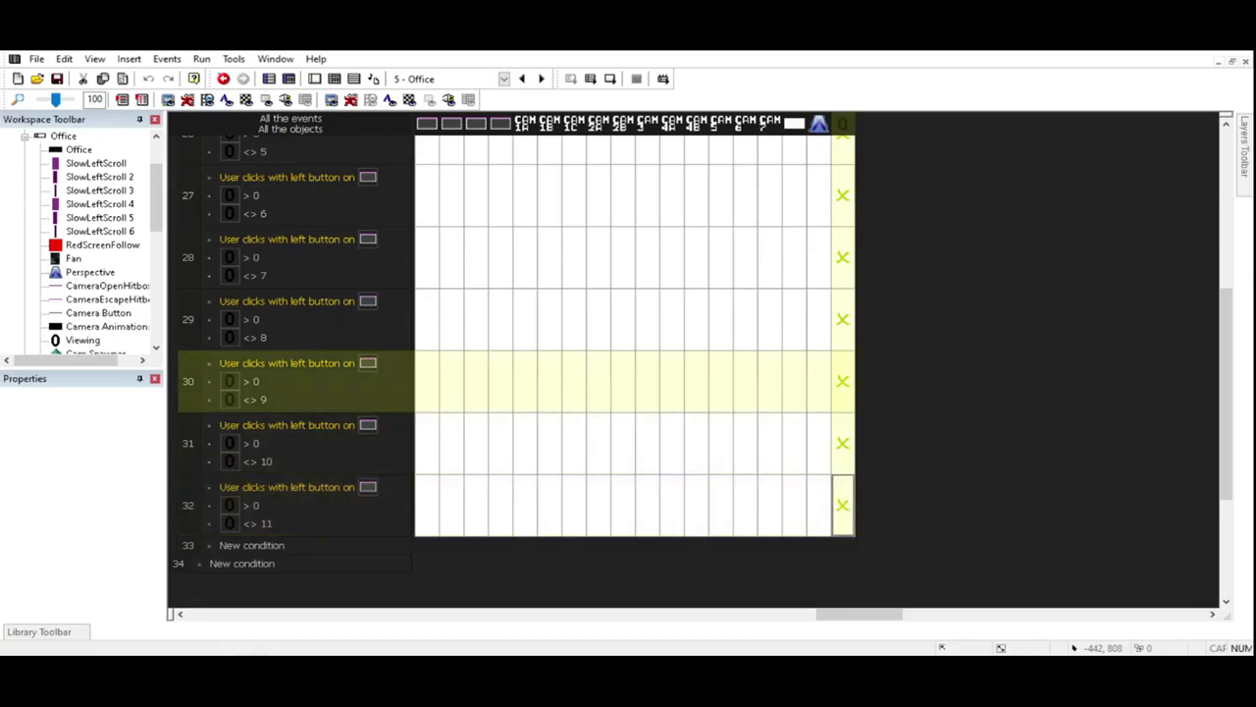
left_click_drag(860, 615, 232, 615)
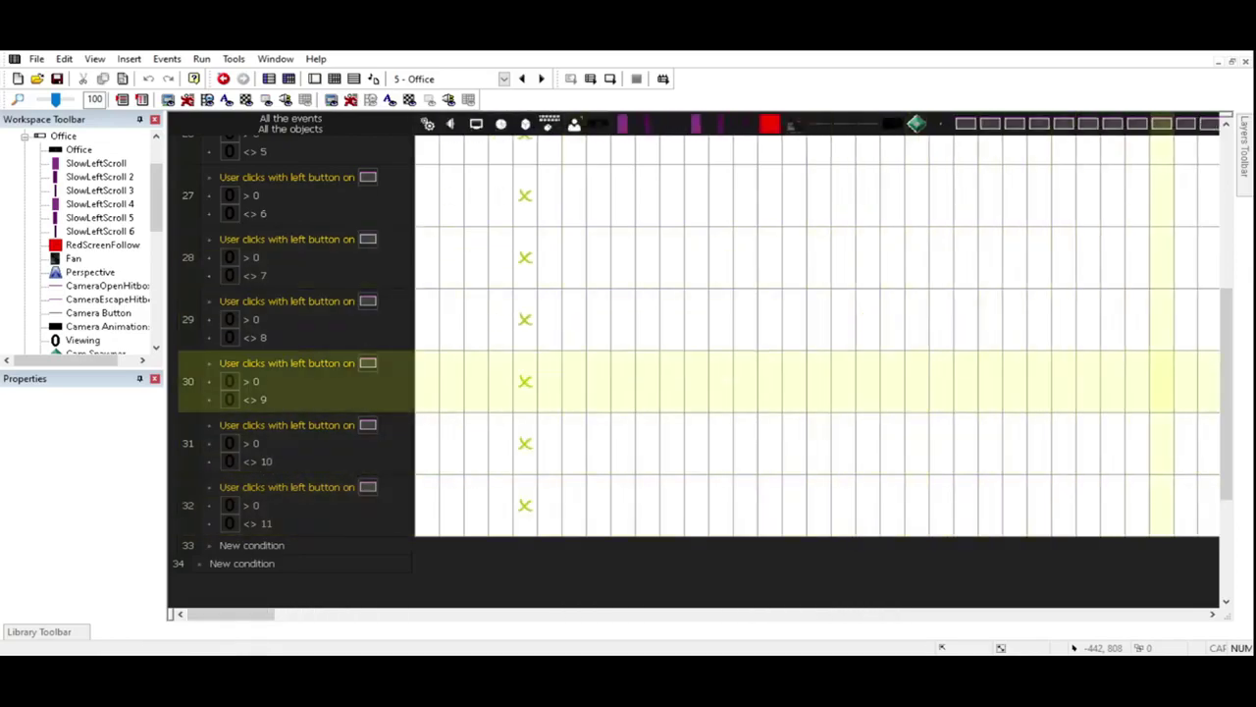
scroll(703, 339, "down", 1)
left_click(251, 472)
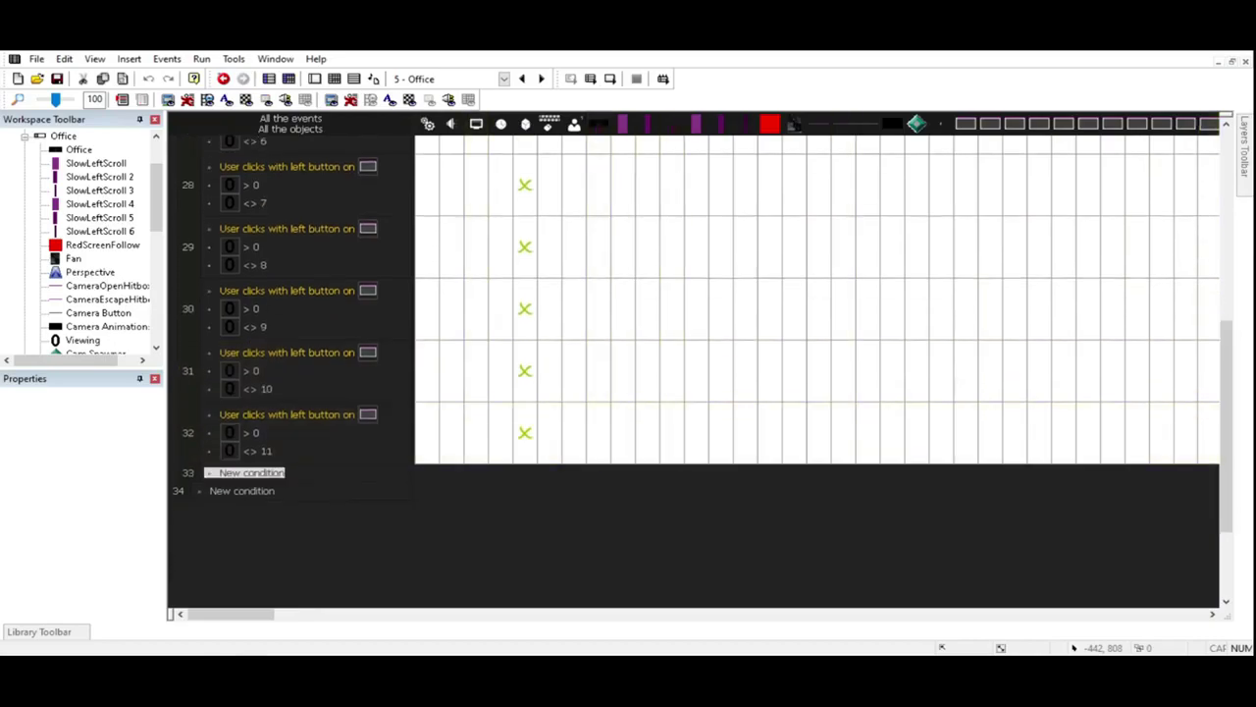
scroll(64, 177, "down", 3)
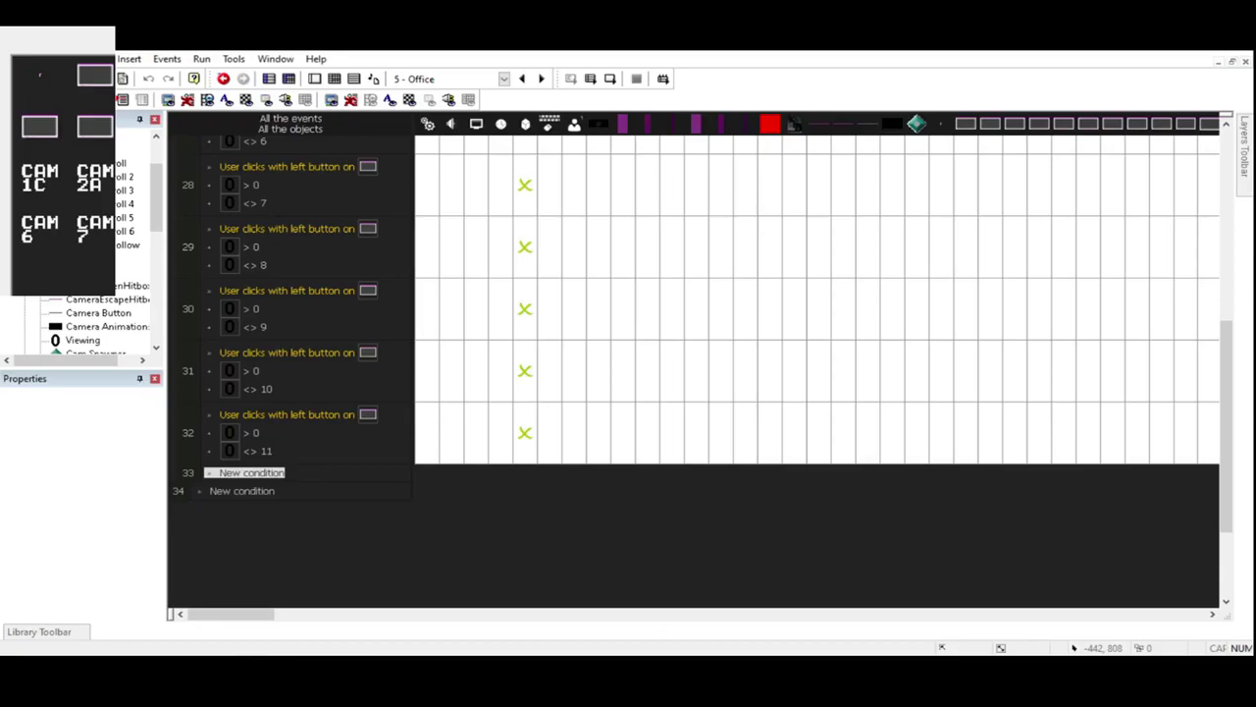
key("Escape")
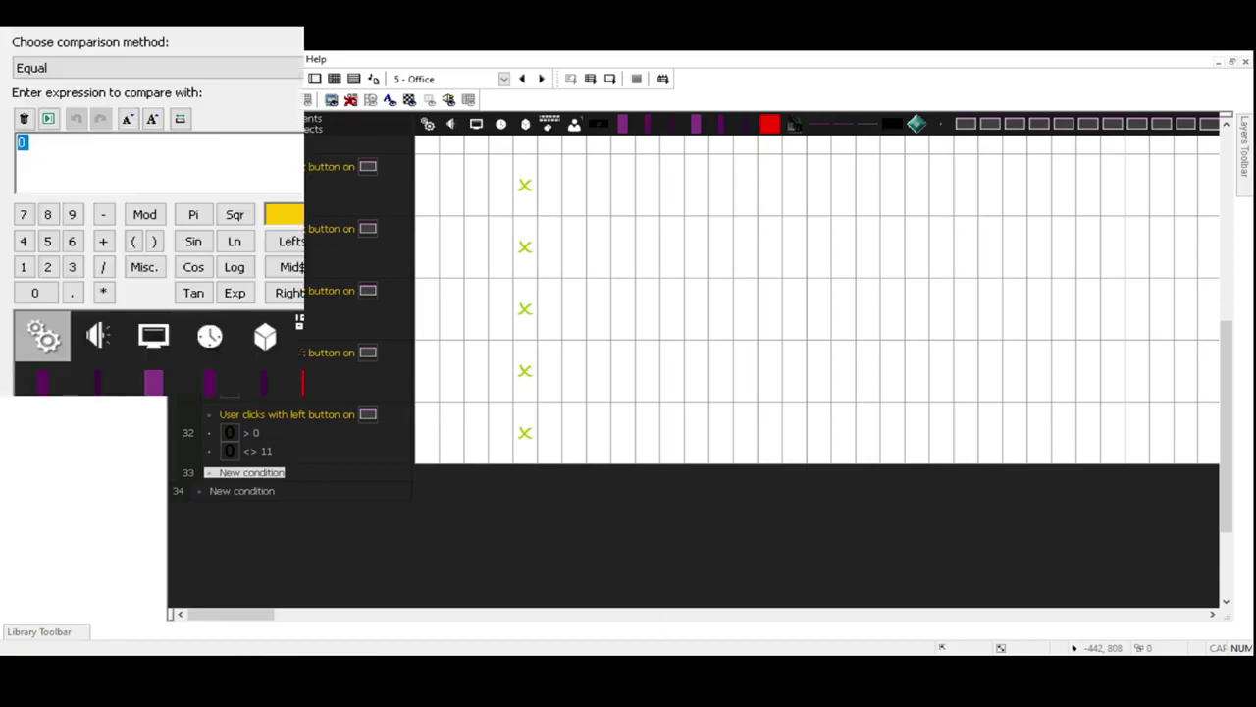
key("Return")
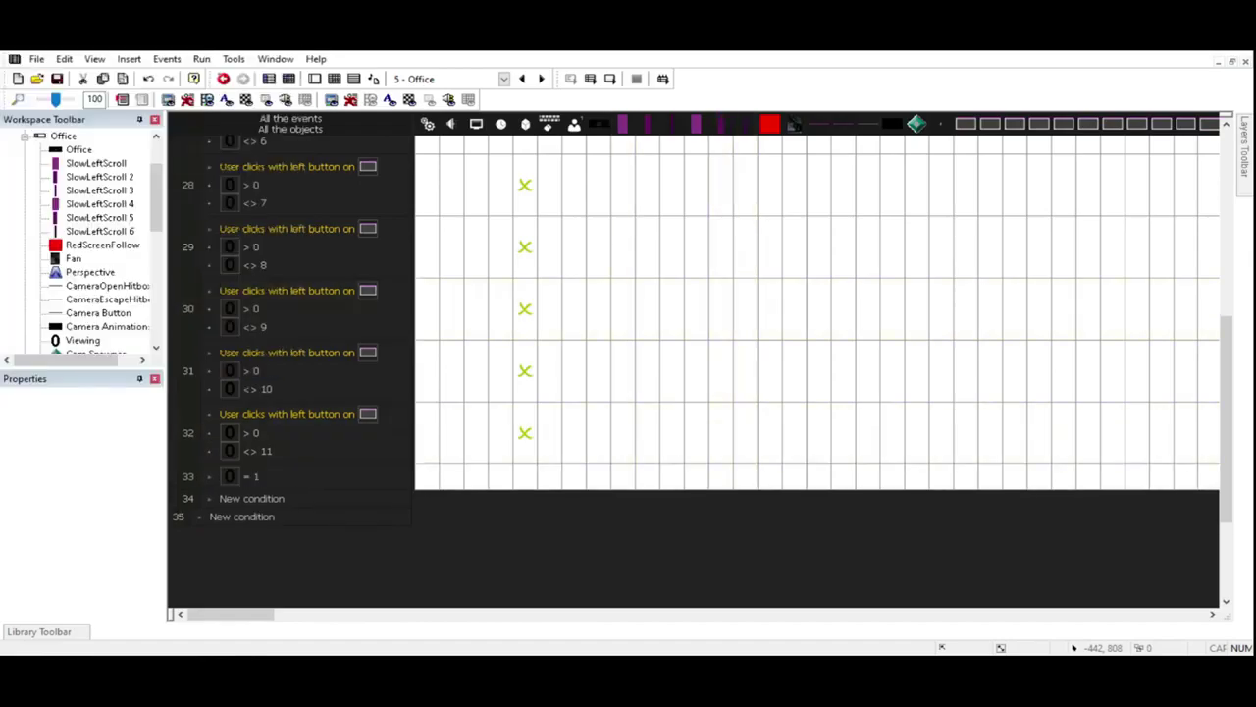
left_click_drag(231, 614, 470, 613)
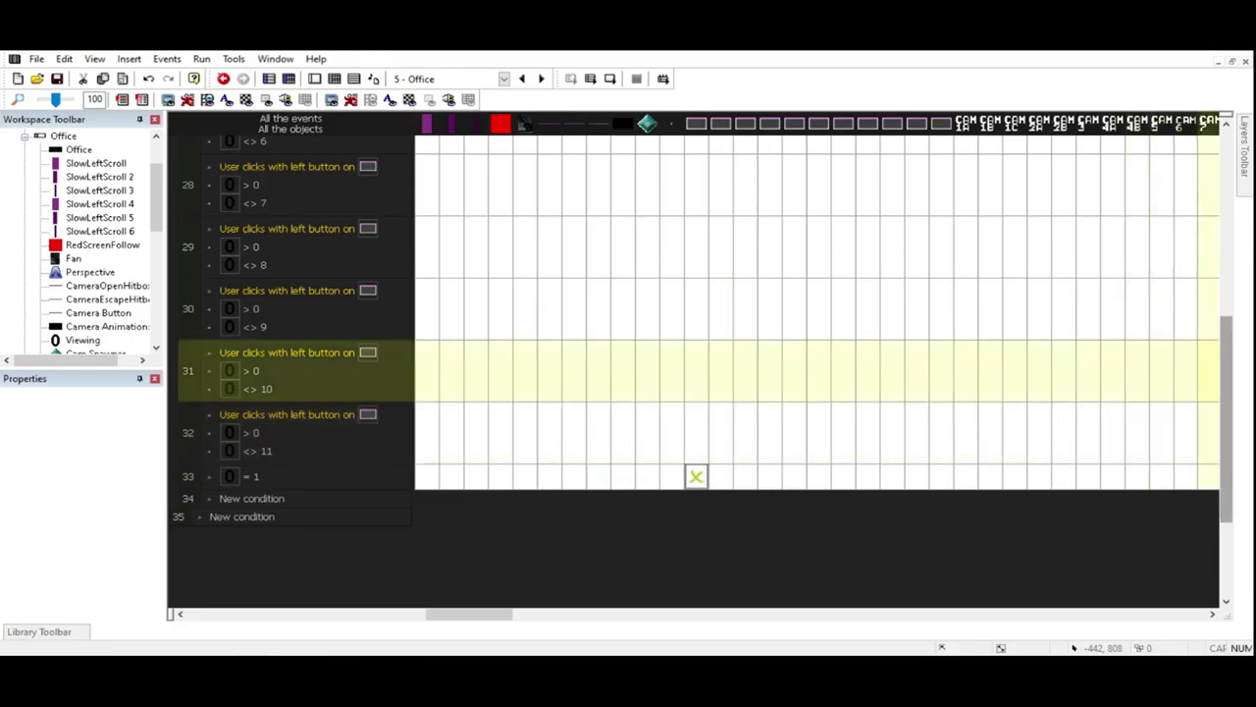
Step: Duplicate event 33 ten times to create events 34 to 43
scroll(687, 363, "down", 2)
left_click(187, 359)
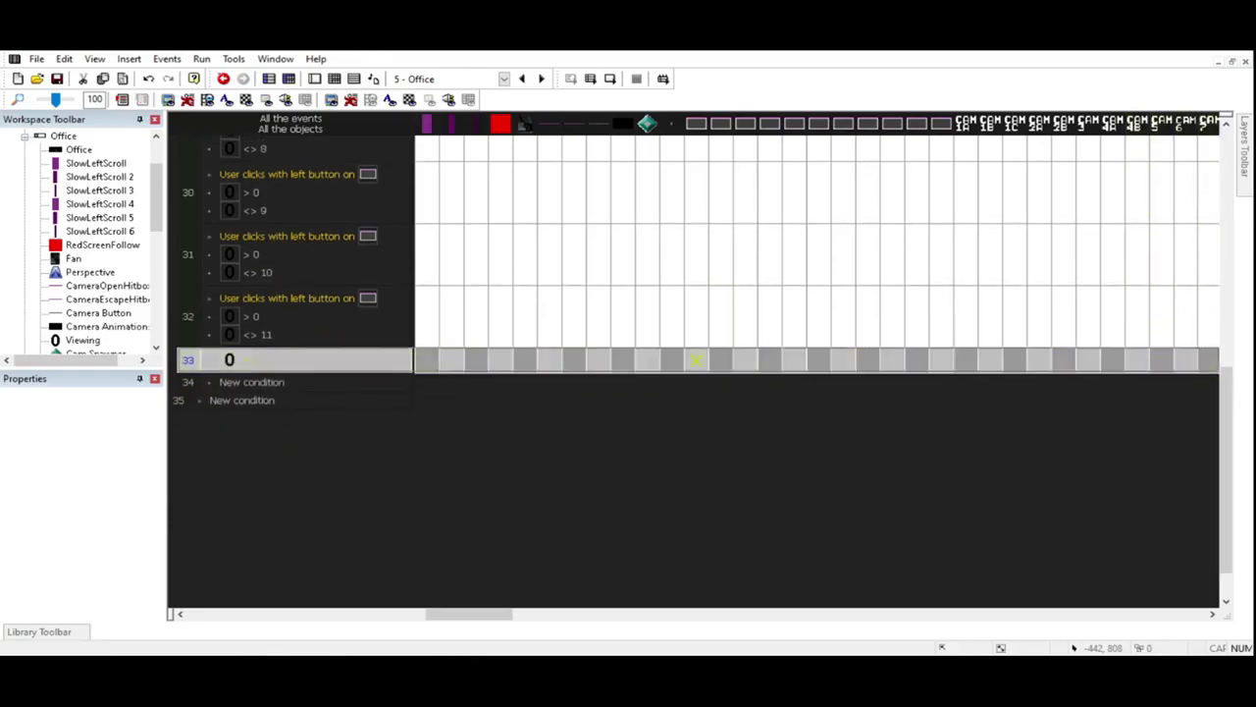
key("ctrl+v")
key("ctrl+v")
key("ctrl+v")
key("ctrl+v")
key("ctrl+v")
key("ctrl+v")
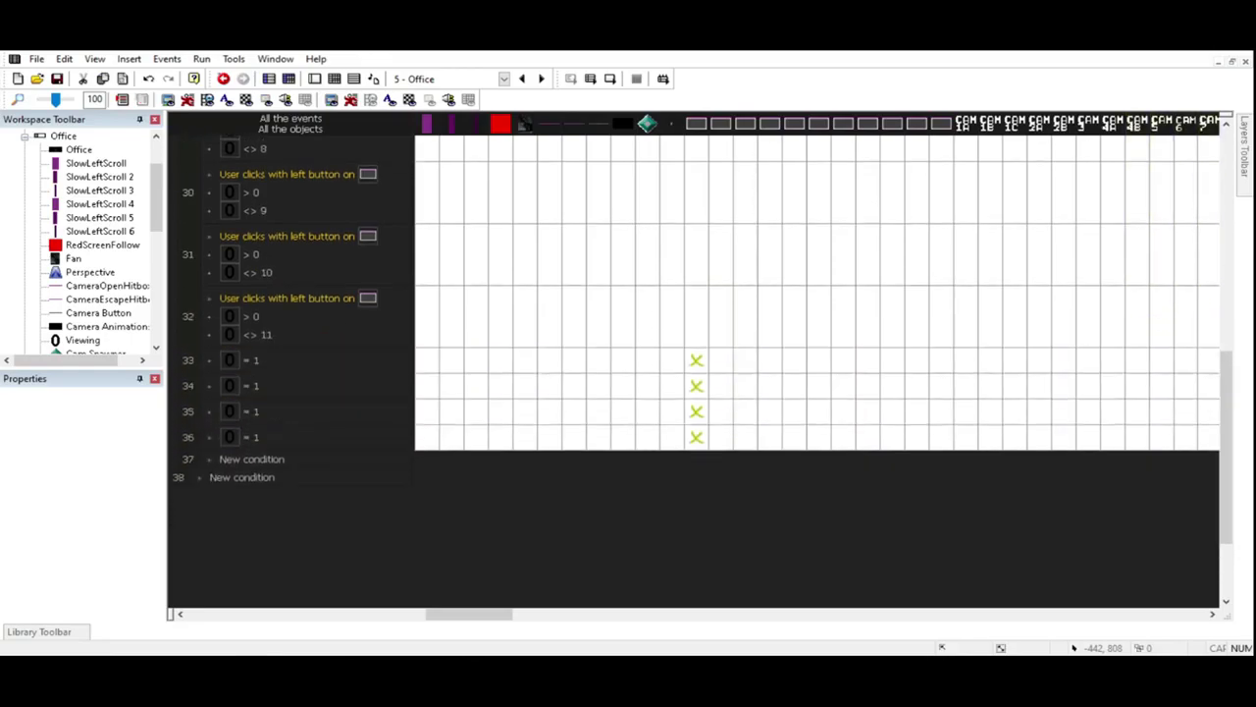
key("ctrl+v")
key("ctrl+v")
key("ctrl+v")
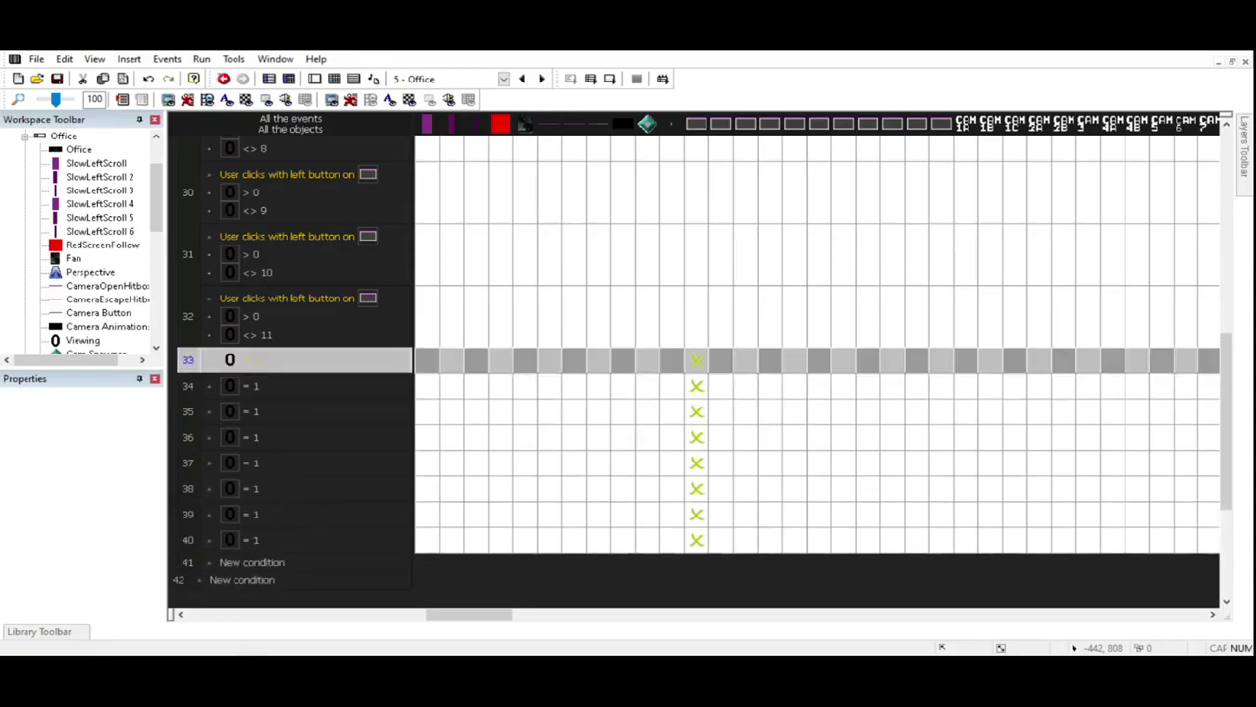
key("ctrl+v")
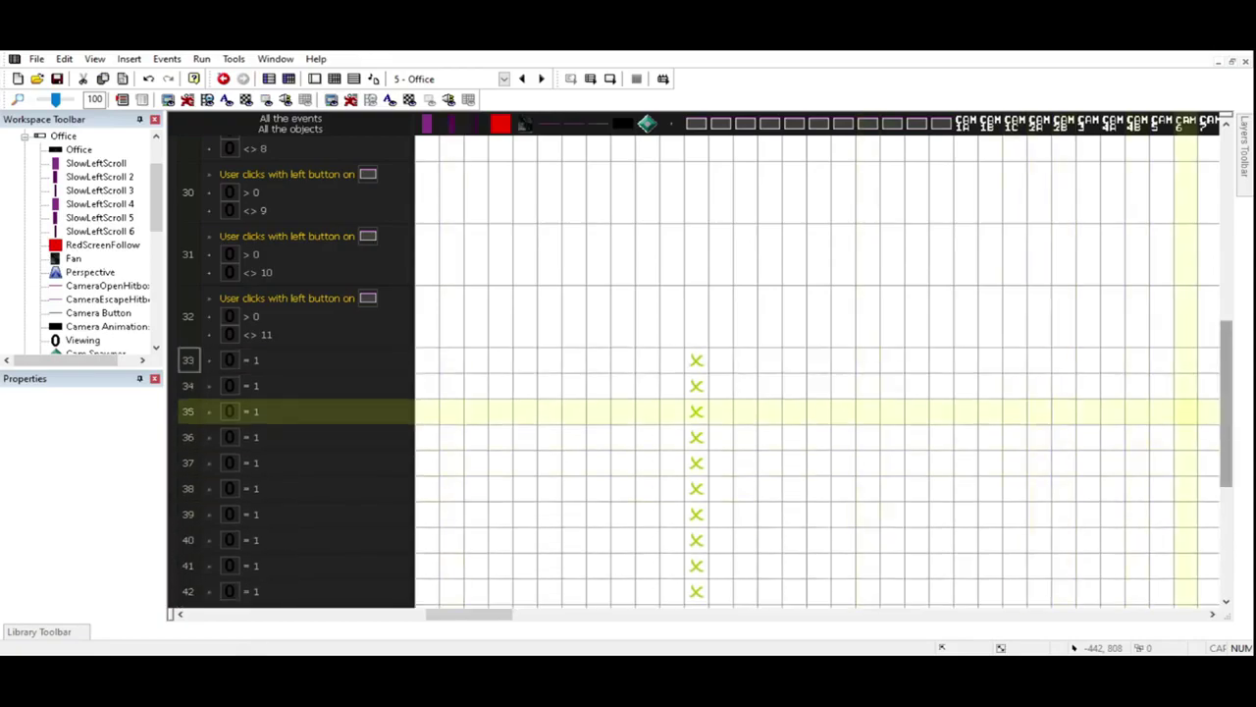
Step: Move the actions in events 34 to 43 from the first camera hitbox to each successive hitbox, forming a diagonal
scroll(294, 412, "down", 3)
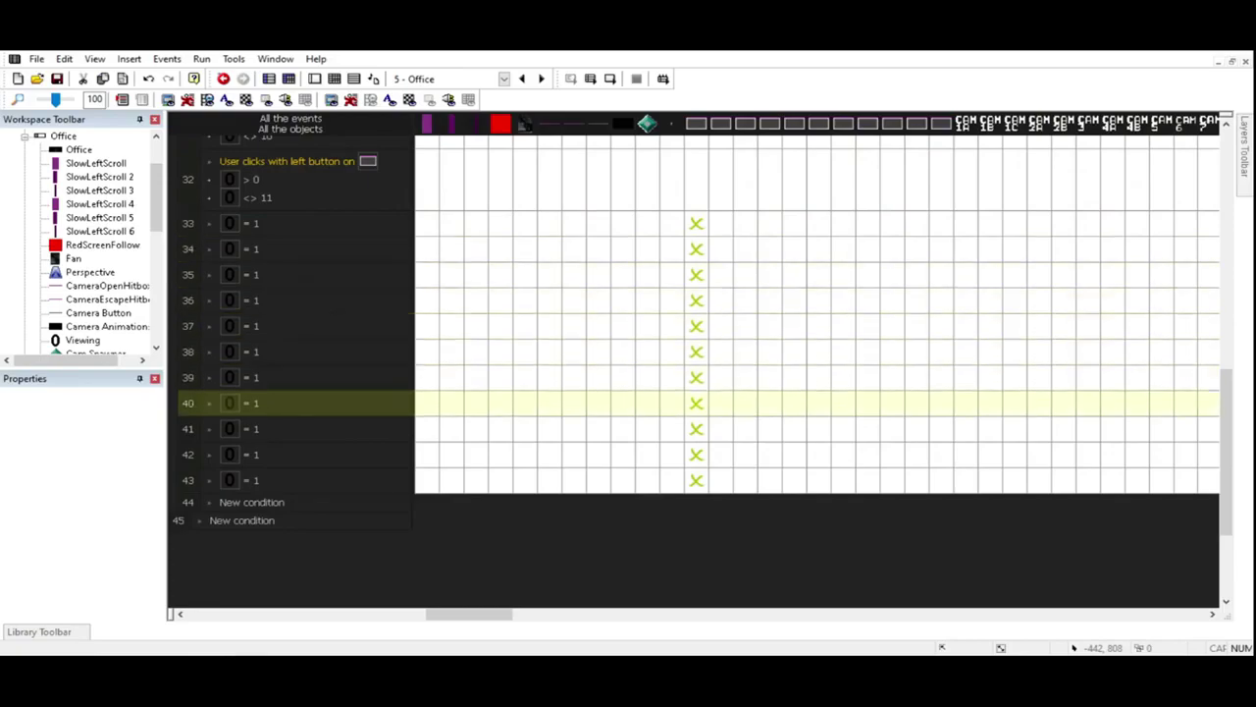
left_click_drag(696, 248, 769, 299)
left_click_drag(696, 325, 794, 325)
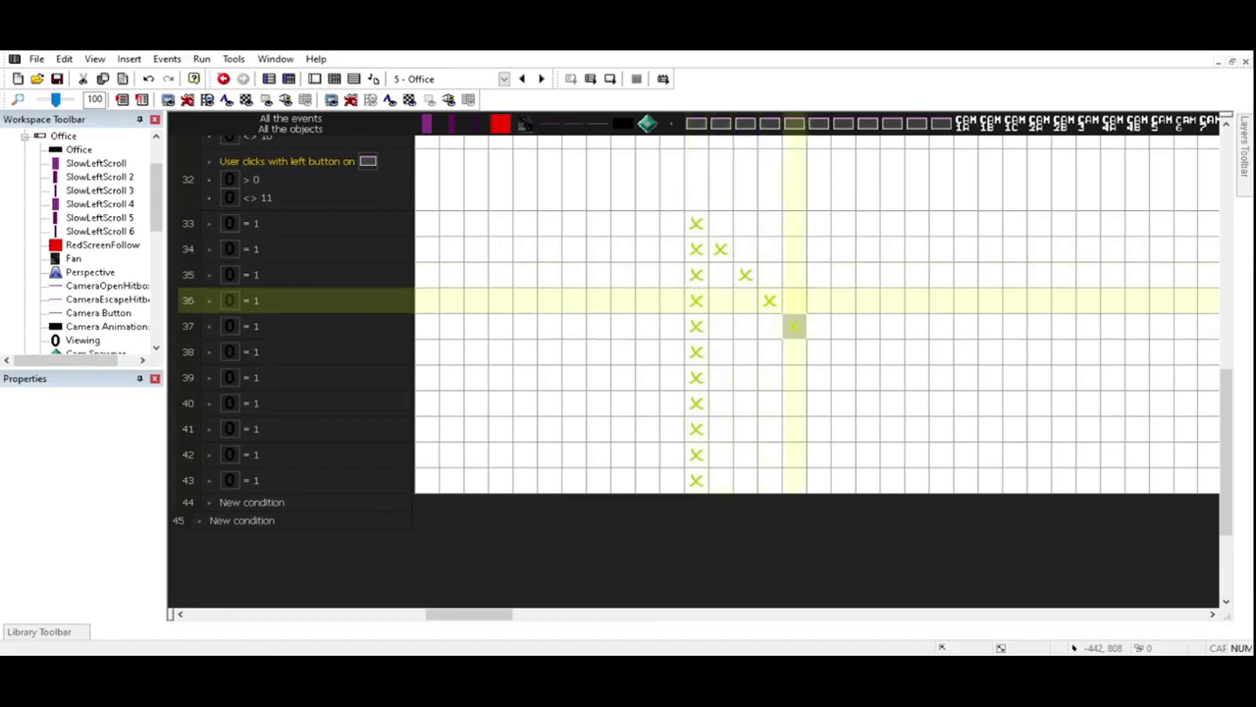
left_click_drag(696, 350, 843, 377)
left_click_drag(696, 402, 867, 402)
left_click_drag(696, 428, 893, 428)
left_click_drag(696, 453, 696, 454)
left_click_drag(916, 453, 916, 453)
mouse_move(696, 479)
left_mouse_down()
mouse_move(941, 479)
mouse_move(868, 453)
mouse_move(696, 479)
left_mouse_up()
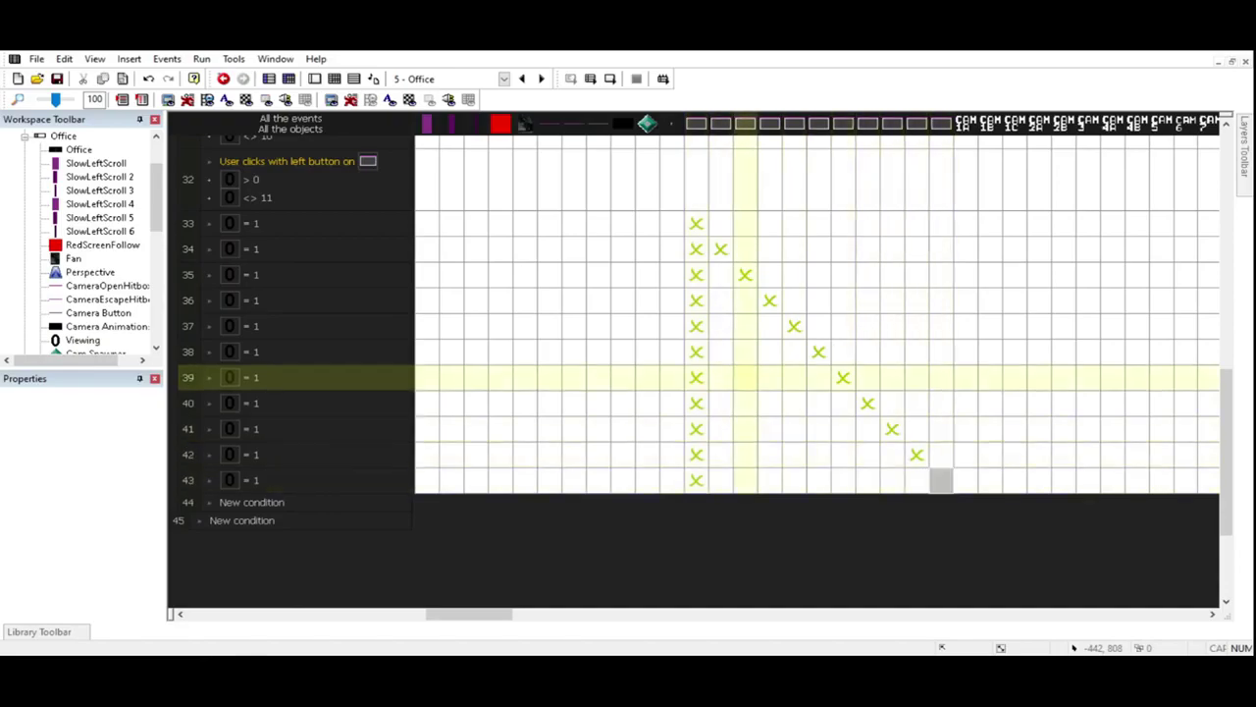
mouse_move(696, 247)
left_mouse_down()
mouse_move(696, 479)
mouse_move(696, 351)
left_mouse_up()
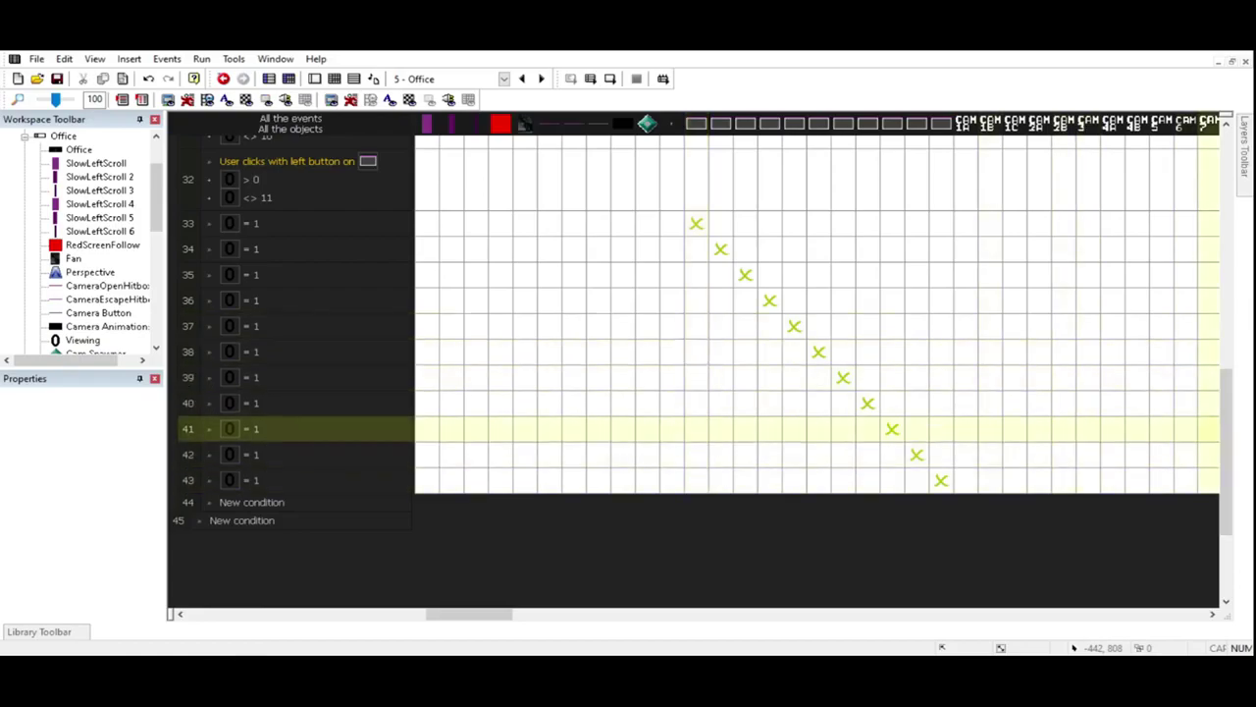
Step: Set the Viewing counter comparison values in events 34 to 43 to 2 through 11 in order
left_click(231, 248)
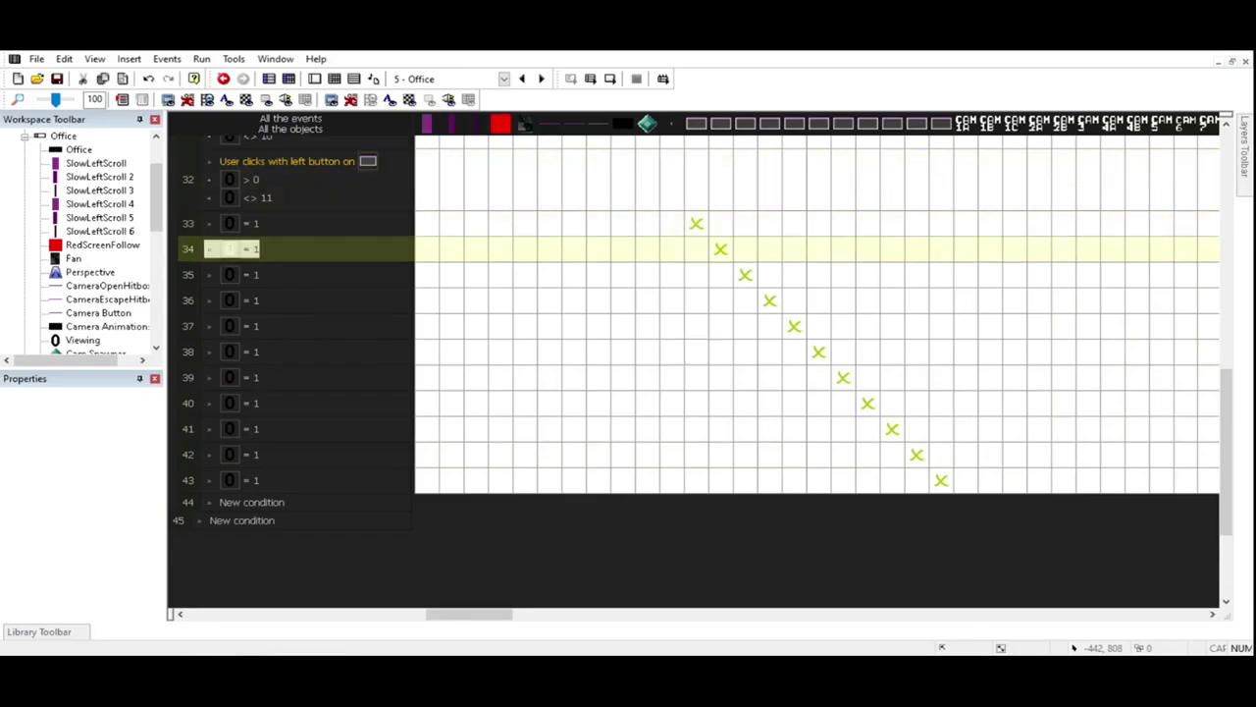
left_click(232, 274)
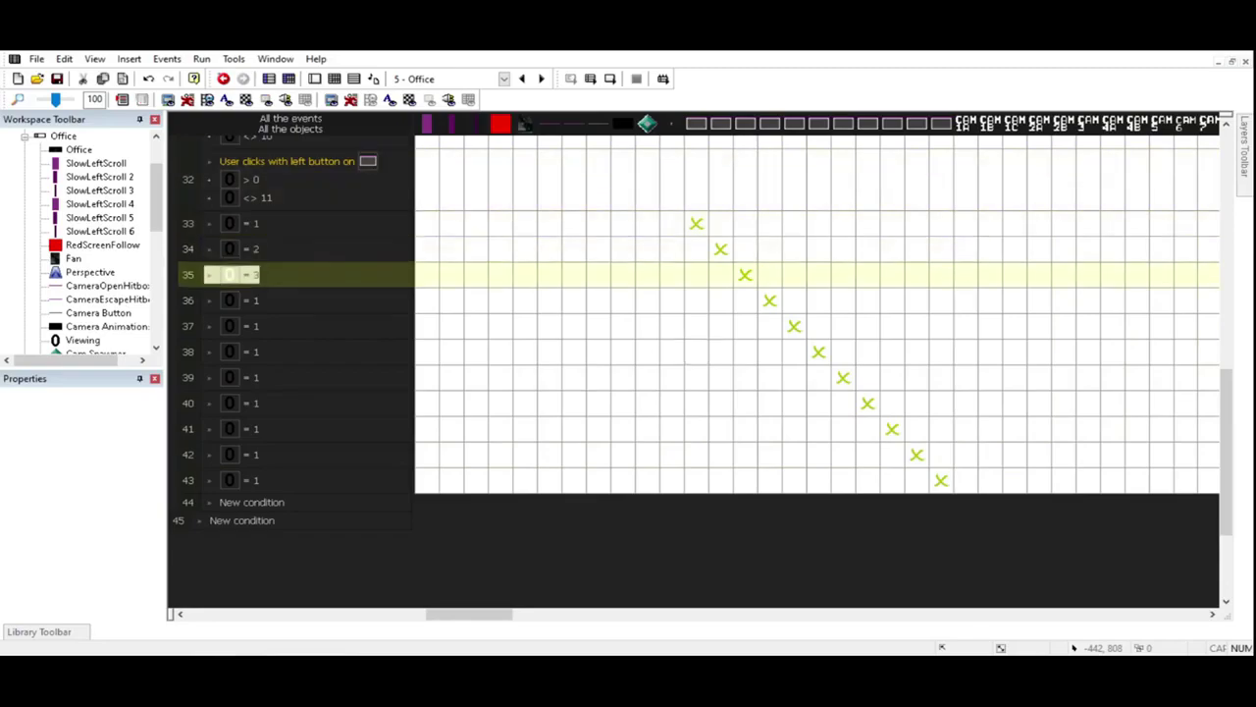
double_click(231, 300)
type("4")
key("Return")
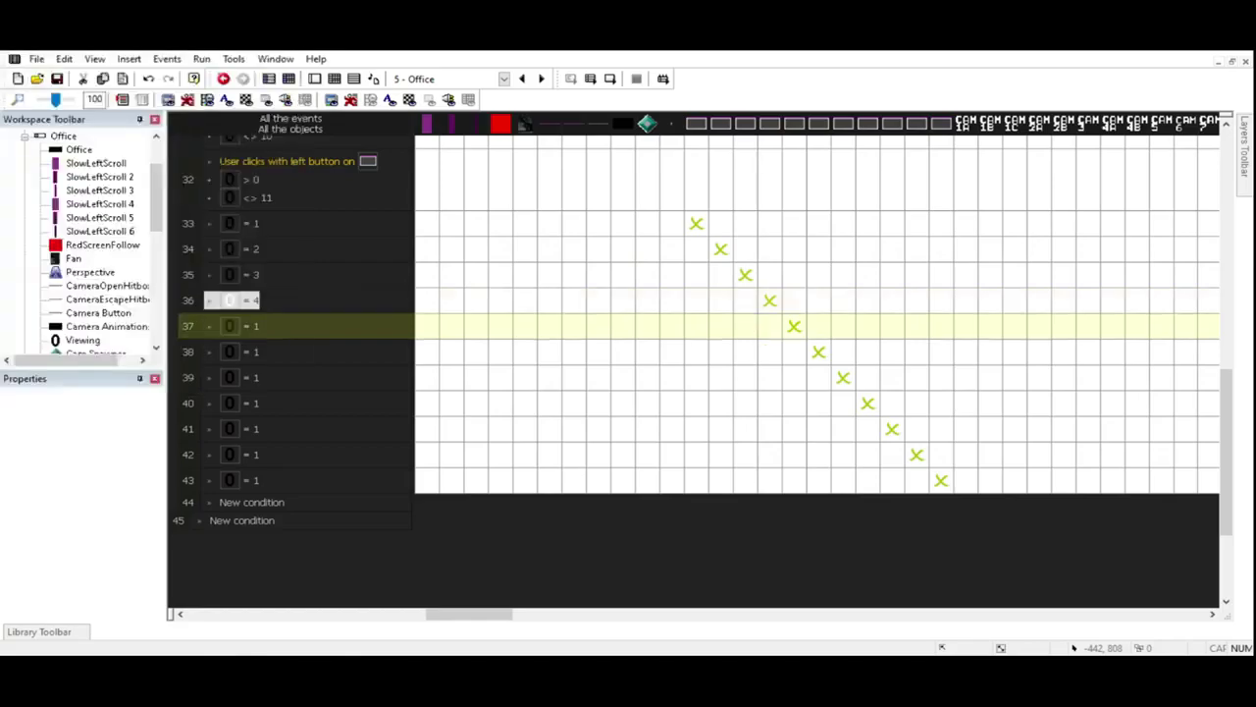
left_click(232, 325)
double_click(231, 326)
type("5")
key("Return")
left_click(232, 352)
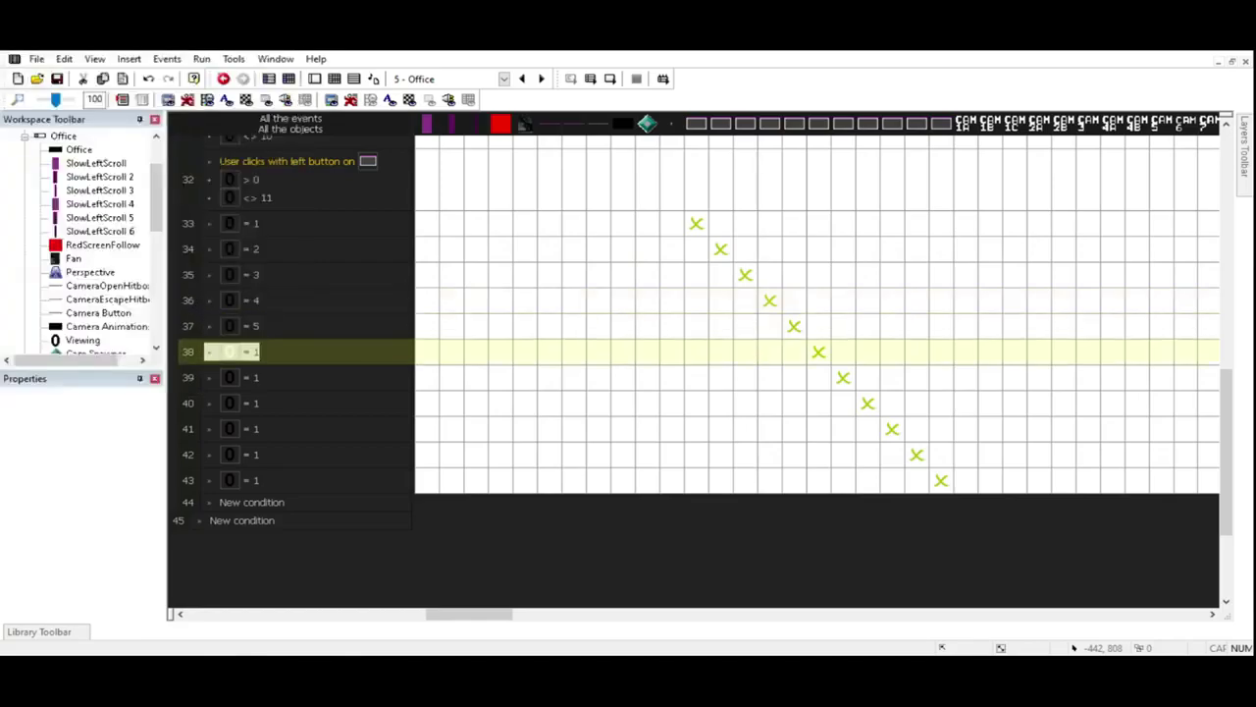
left_click(231, 376)
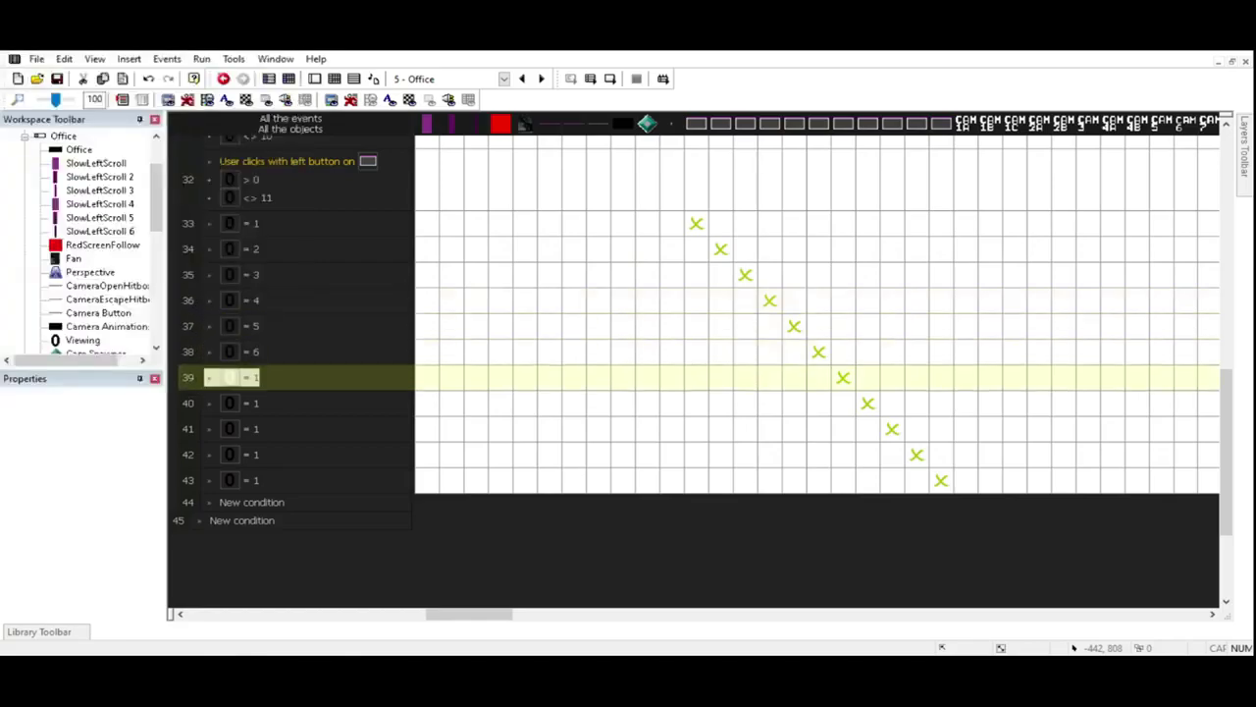
left_click(231, 402)
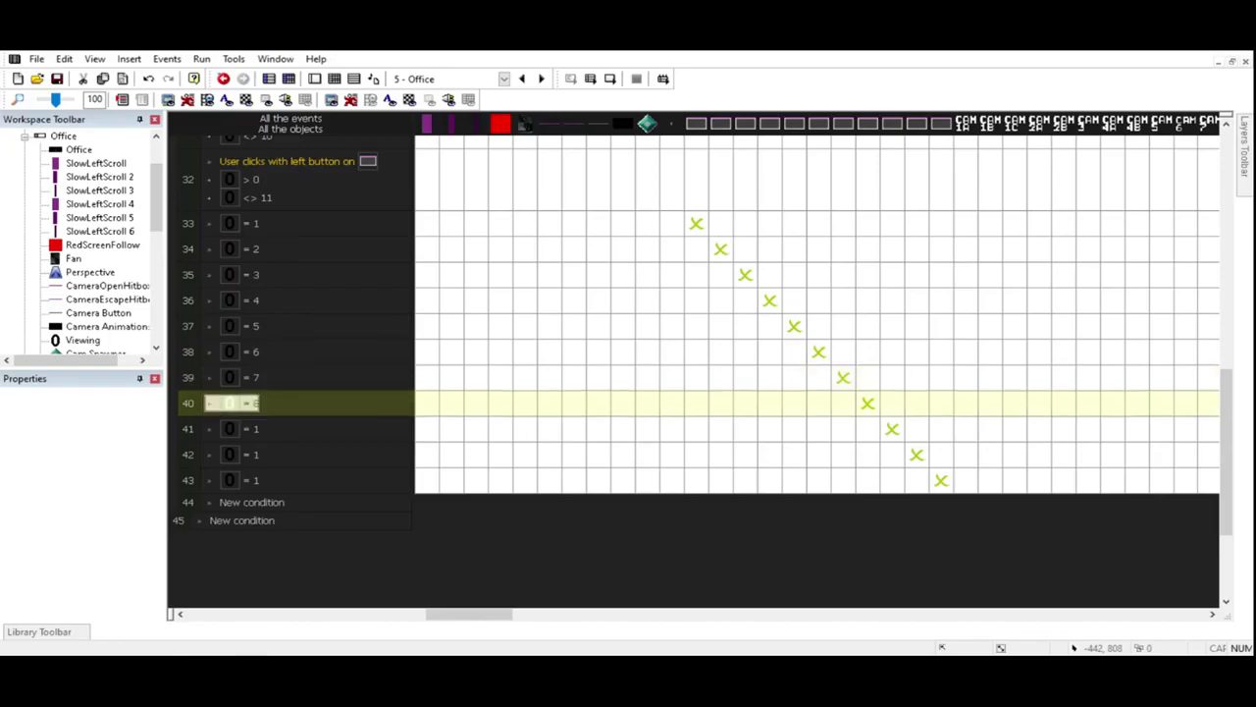
left_click(232, 428)
double_click(231, 453)
type("10")
key("Return")
left_click(232, 479)
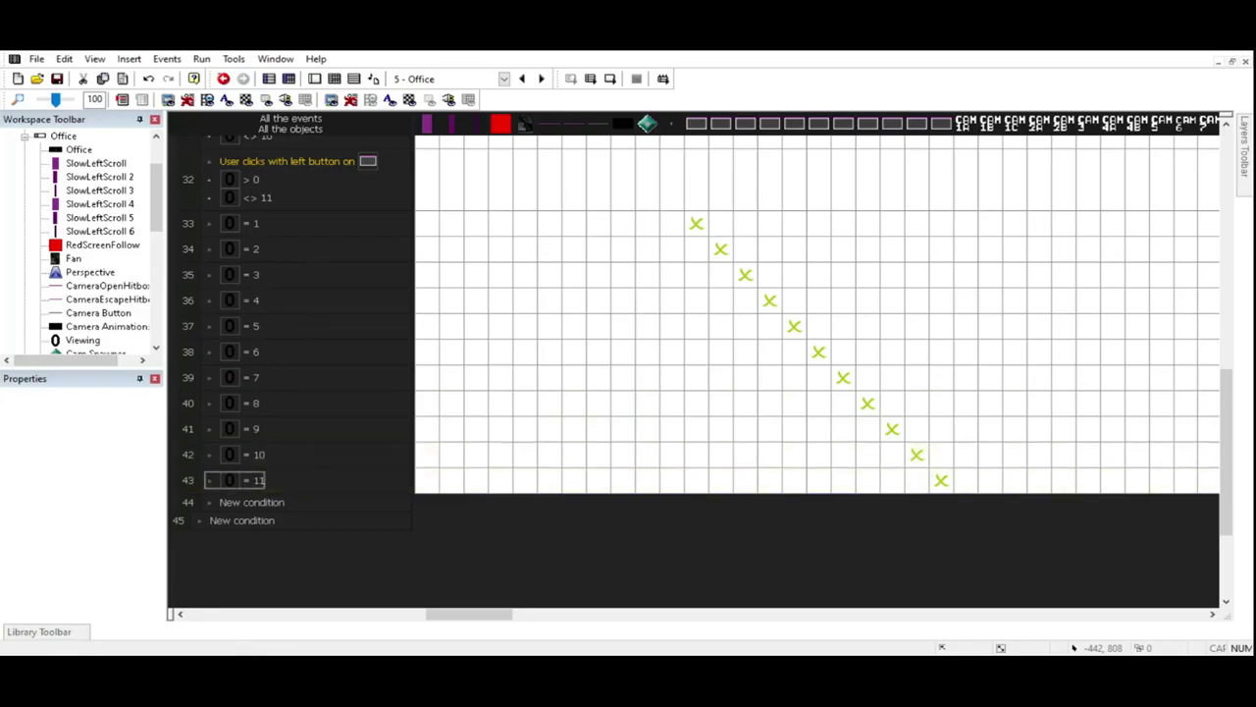
Step: Copy event 33's condition into event 44, change it to Viewing different from 1, and add an action on the first camera hitbox
left_click(232, 223)
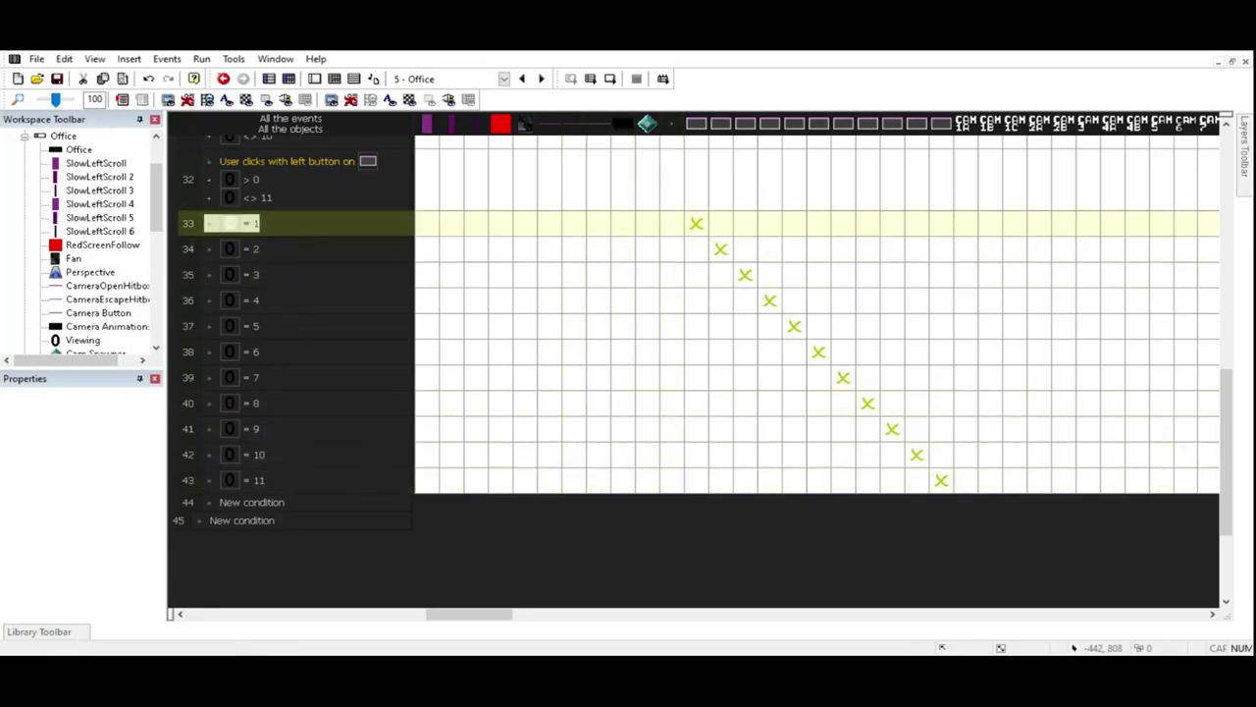
left_click_drag(232, 223, 245, 503)
double_click(232, 506)
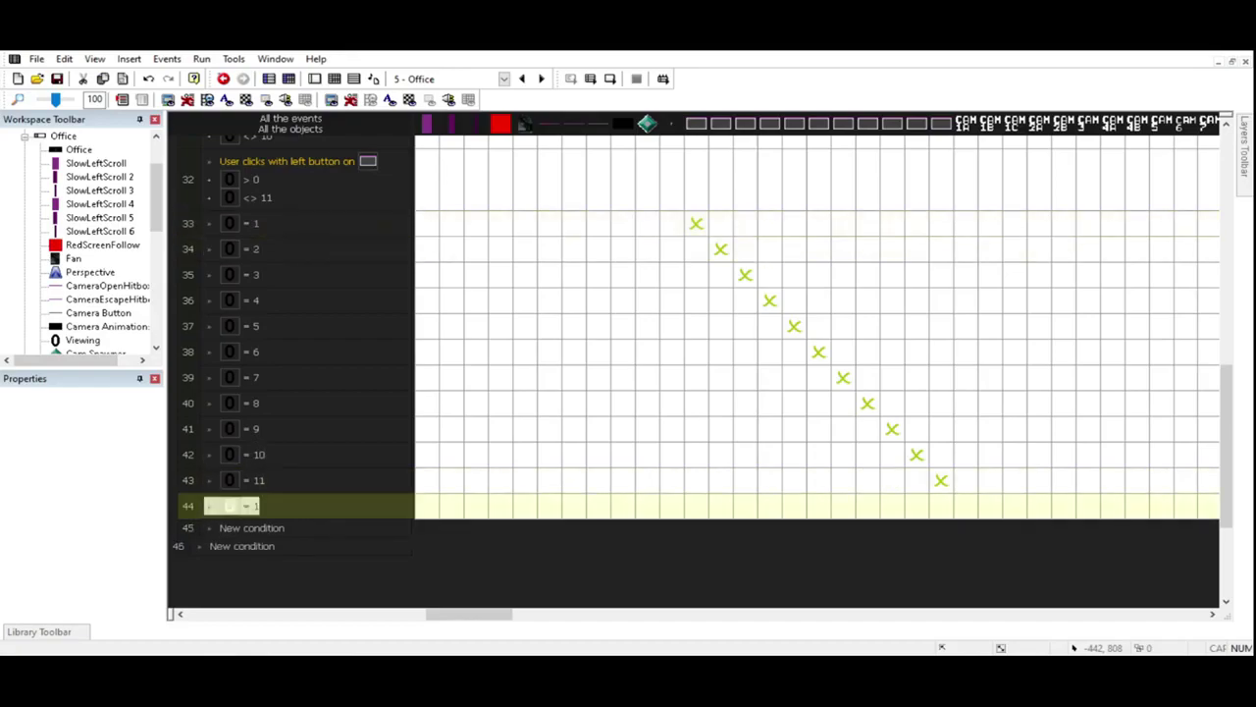
left_click(157, 68)
left_click(157, 104)
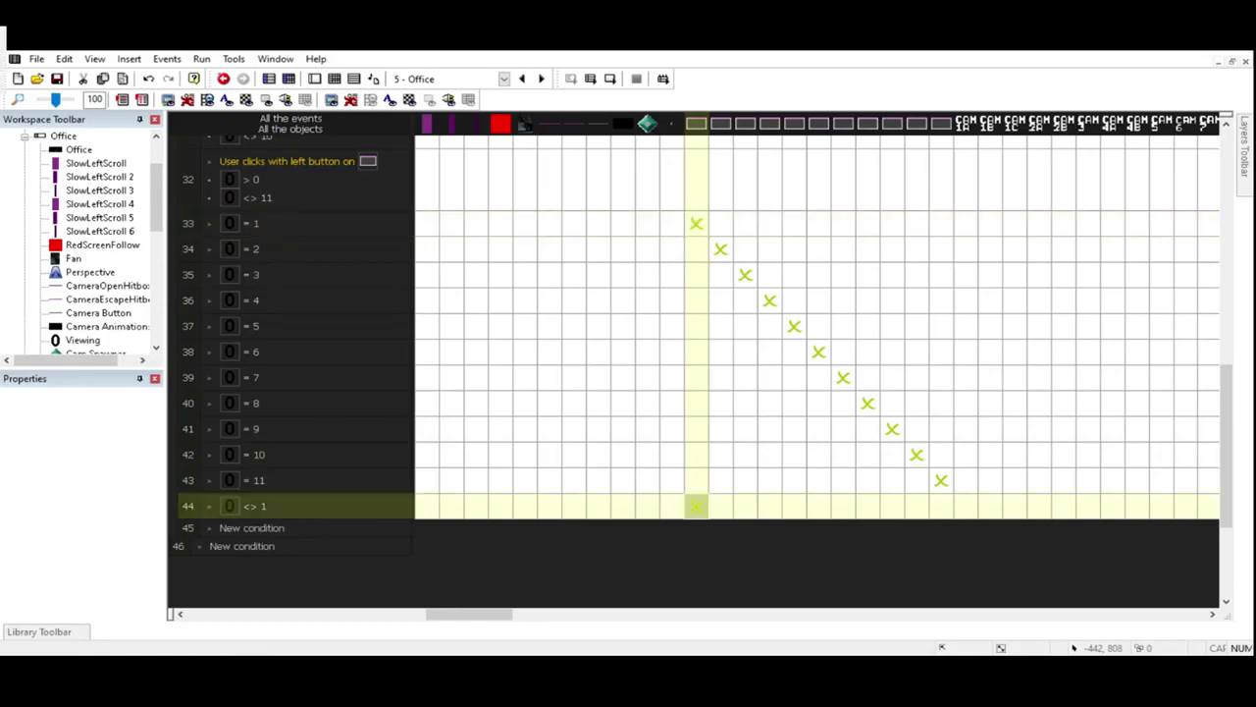
left_click(696, 505)
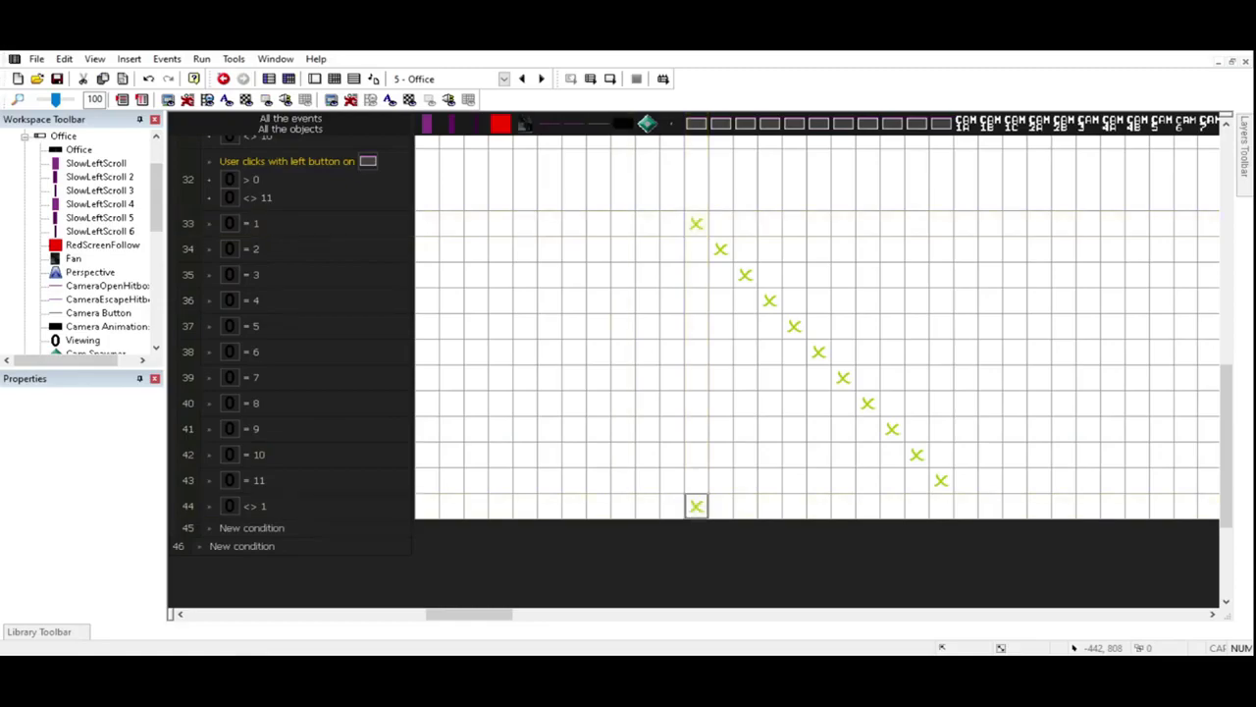
Step: Duplicate event 44 ten times to create events 45 to 54
scroll(696, 442, "down", 2)
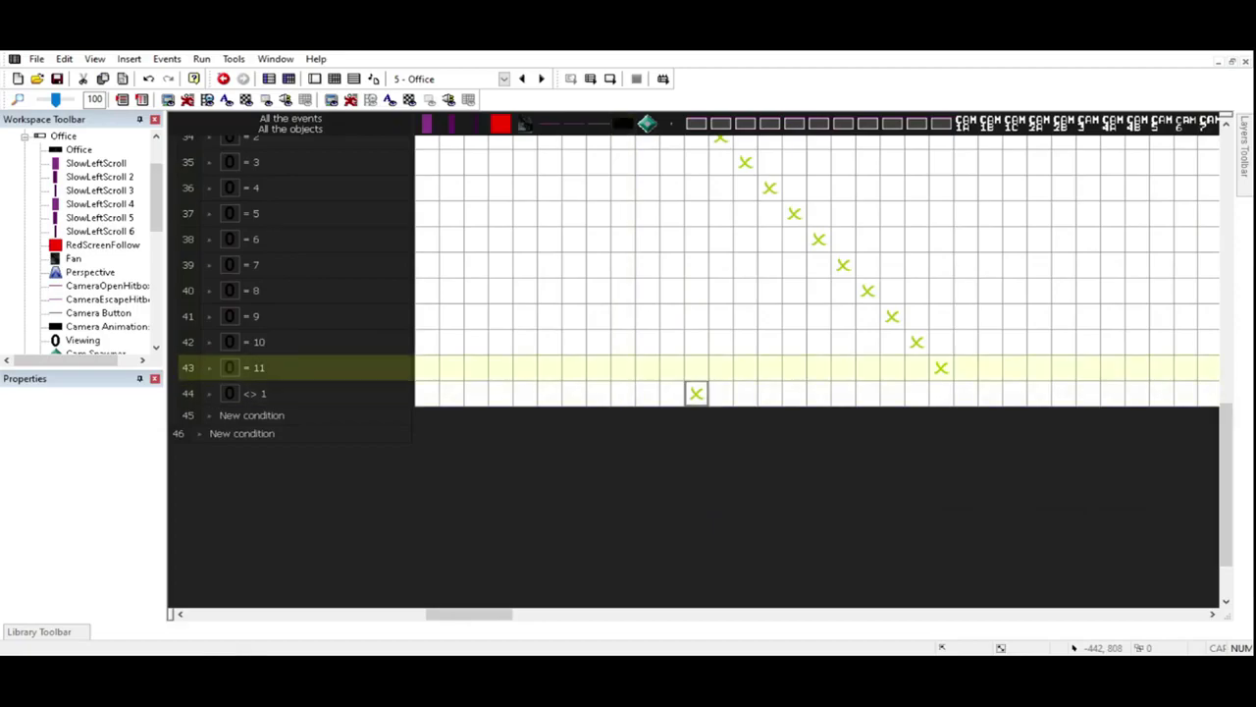
left_click(188, 394)
key("ctrl+c")
key("ctrl+v")
left_click(324, 396)
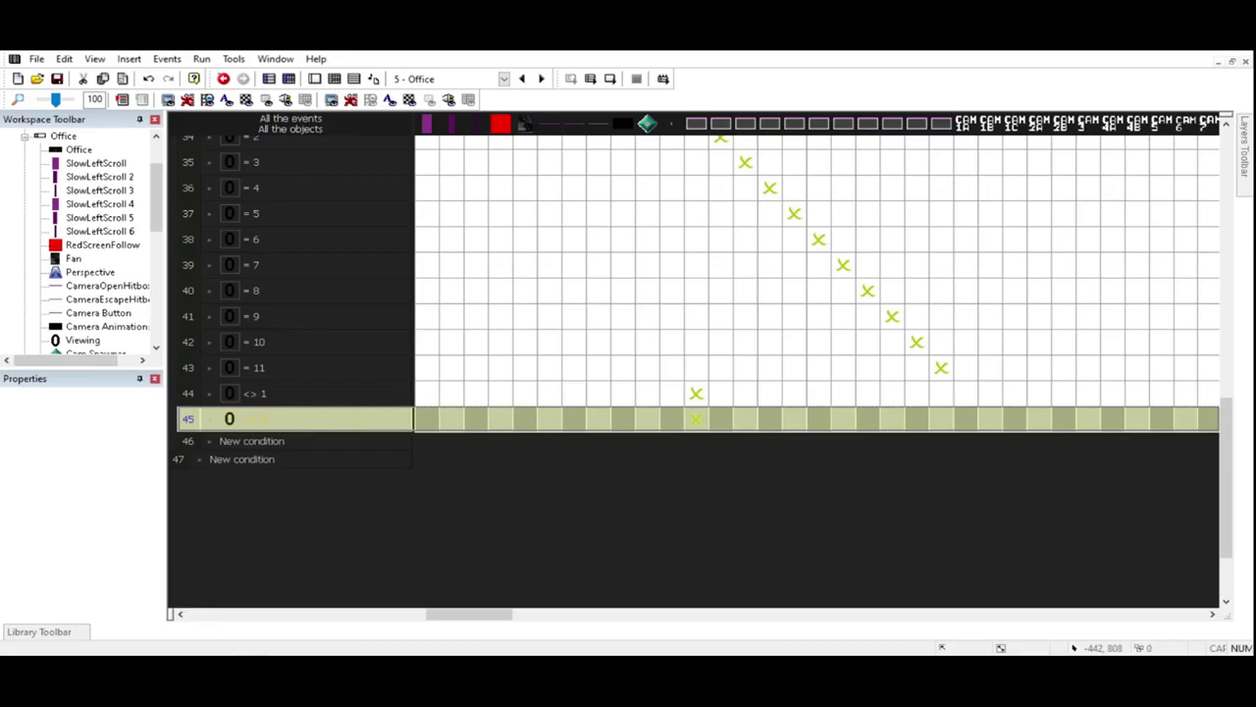
key("ctrl+v")
key("ctrl+v")
key("ctrl+v")
key("ctrl+v")
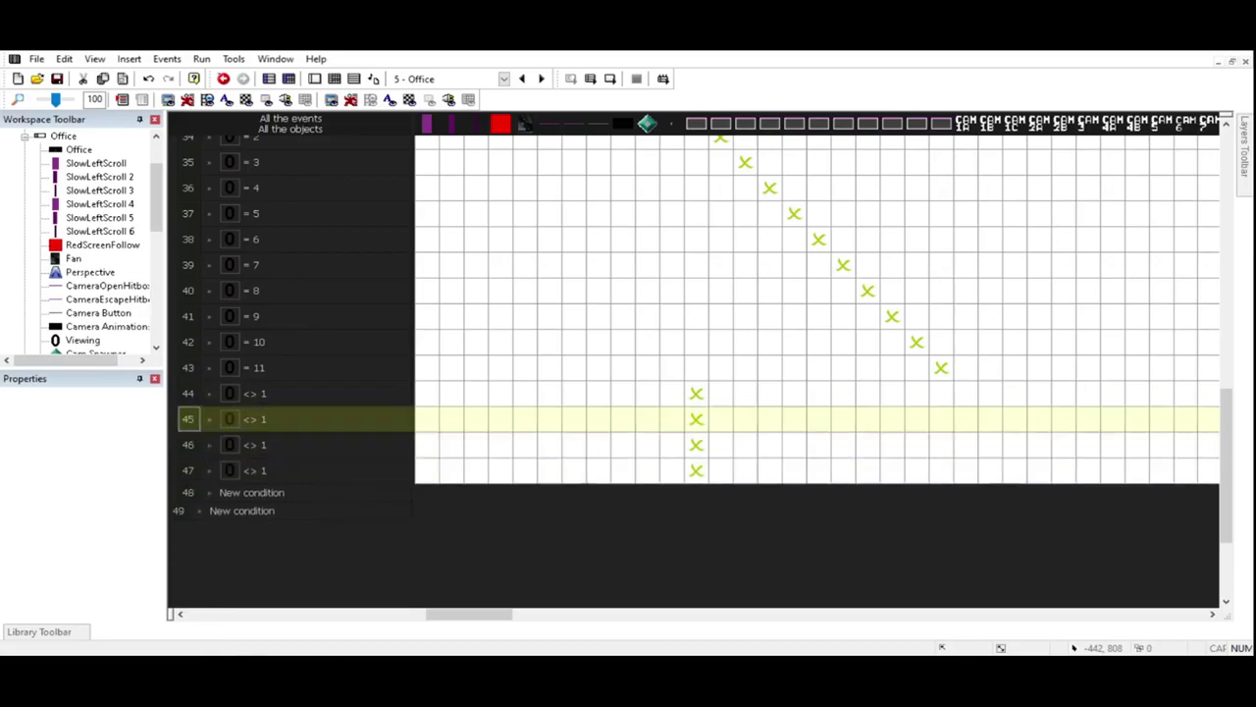
key("ctrl+v")
key("ctrl+v")
key("ctrl+v")
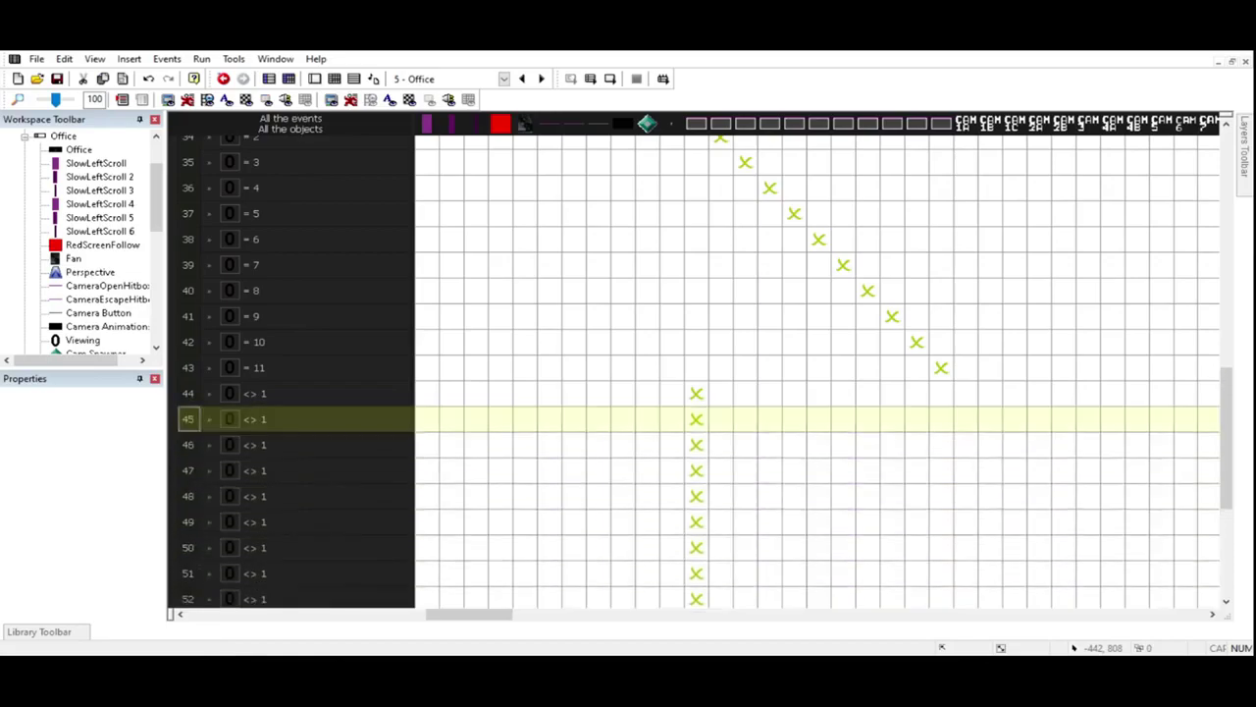
key("ctrl+v")
key("ctrl+v")
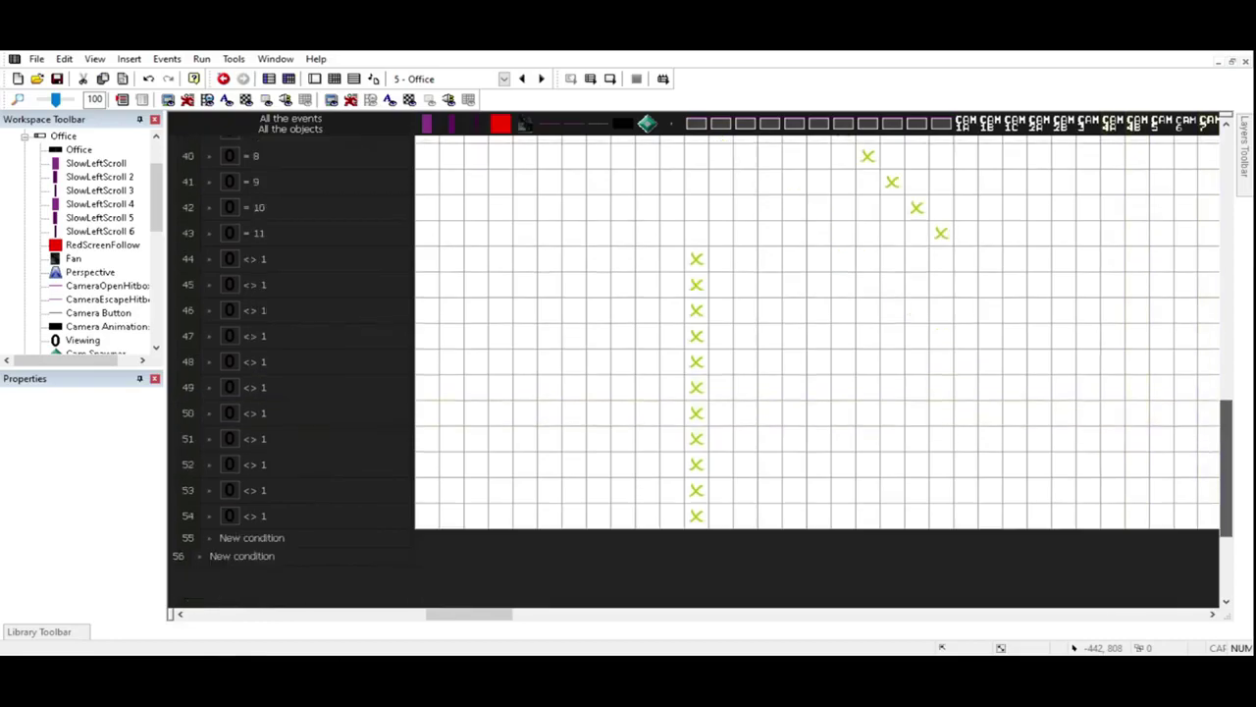
Step: Copy the first camera hitbox's action in events 45 to 54 diagonally to each event's own successive hitbox
left_click_drag(696, 257, 745, 282)
left_click(696, 308)
left_click_drag(696, 333, 794, 334)
left_click(696, 359)
left_click_drag(696, 359, 844, 360)
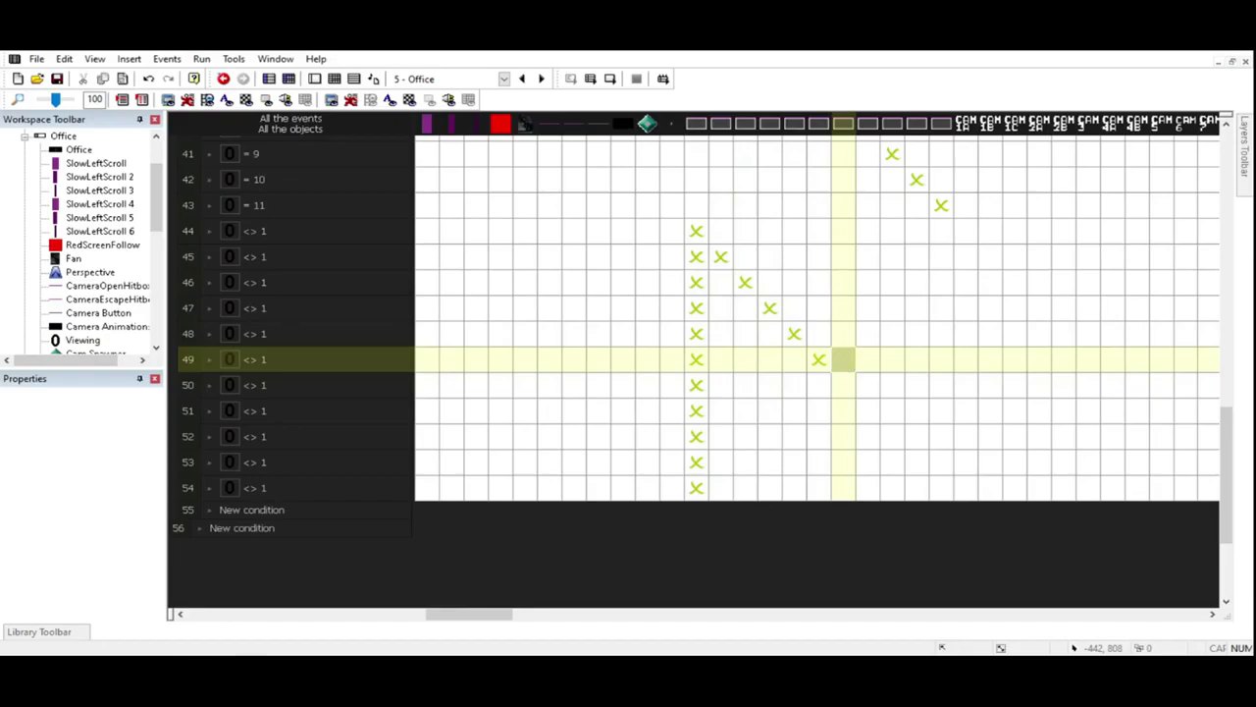
left_click(696, 385)
left_click_drag(844, 384, 843, 384)
left_click_drag(696, 410, 892, 436)
left_click(696, 436)
left_click(696, 461)
left_click_drag(696, 461, 917, 461)
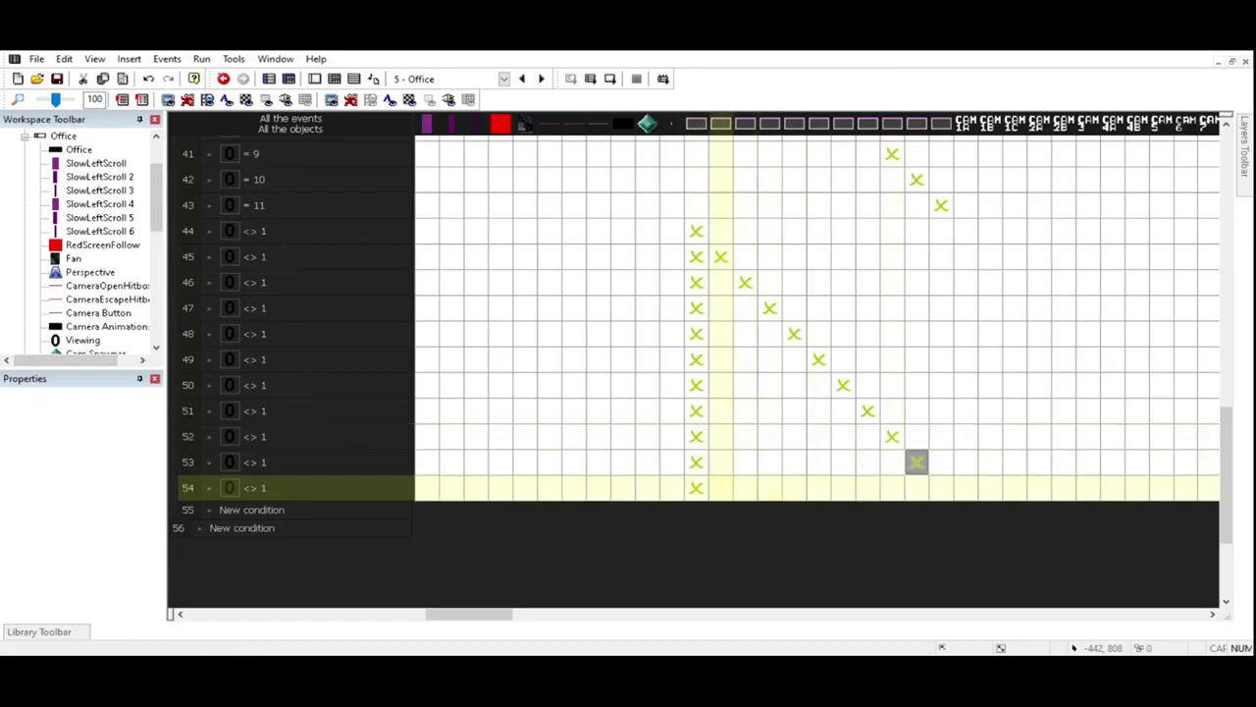
left_click(696, 487)
left_click_drag(696, 488, 941, 488)
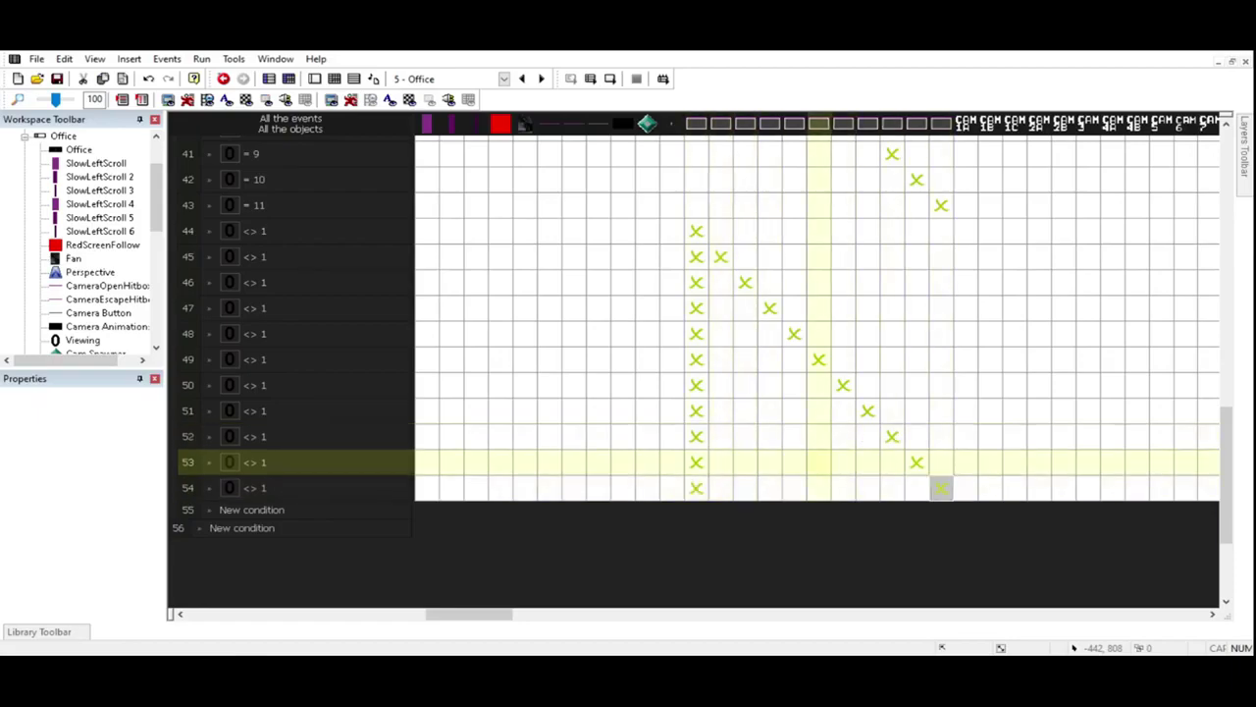
Step: Delete the leftover first camera hitbox actions from events 45 to 54, keeping the diagonal ones, and save the project
left_click(696, 257)
key("Delete")
left_click(696, 281)
key("Delete")
left_click(696, 308)
key("Delete")
left_click(696, 334)
key("Delete")
left_click(696, 385)
key("Delete")
left_click(696, 359)
left_click(696, 412)
key("Delete")
left_click(696, 437)
key("Delete")
left_click(696, 462)
key("Delete")
left_click(696, 488)
key("Delete")
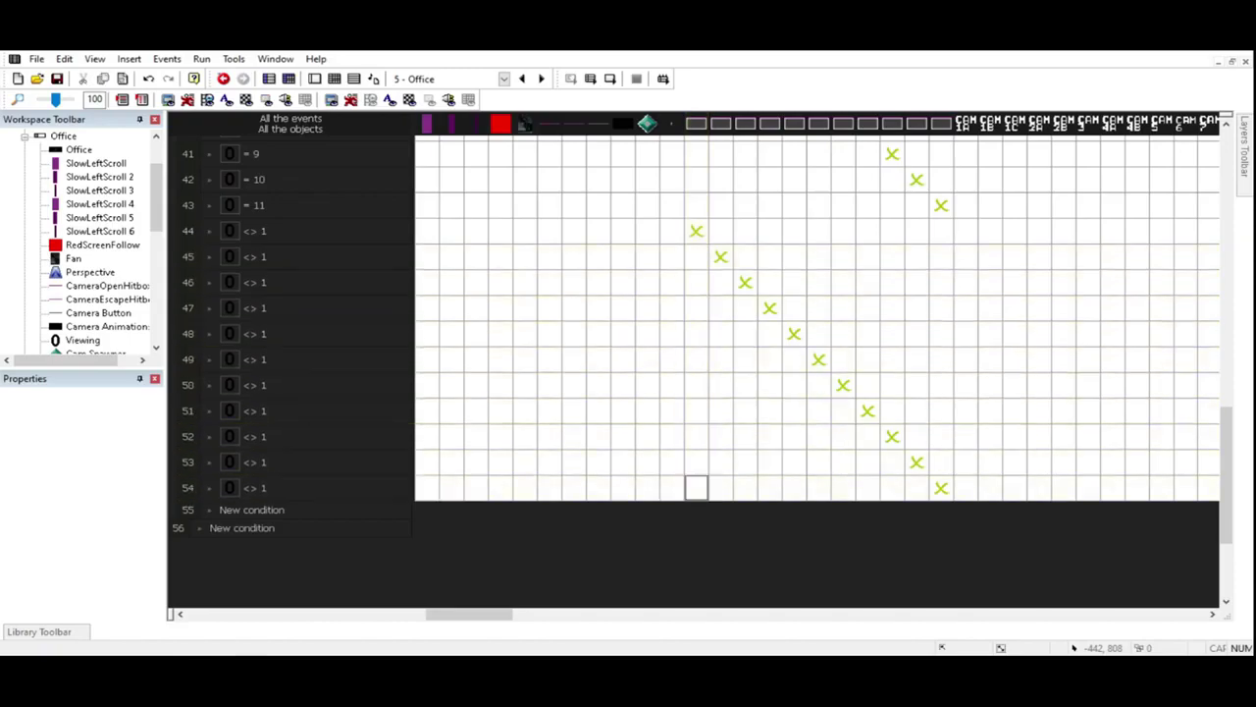
key("ctrl+s")
Step: Collapse the Camera Buttons event group and test-run the Office frame
scroll(697, 373, "up", 5)
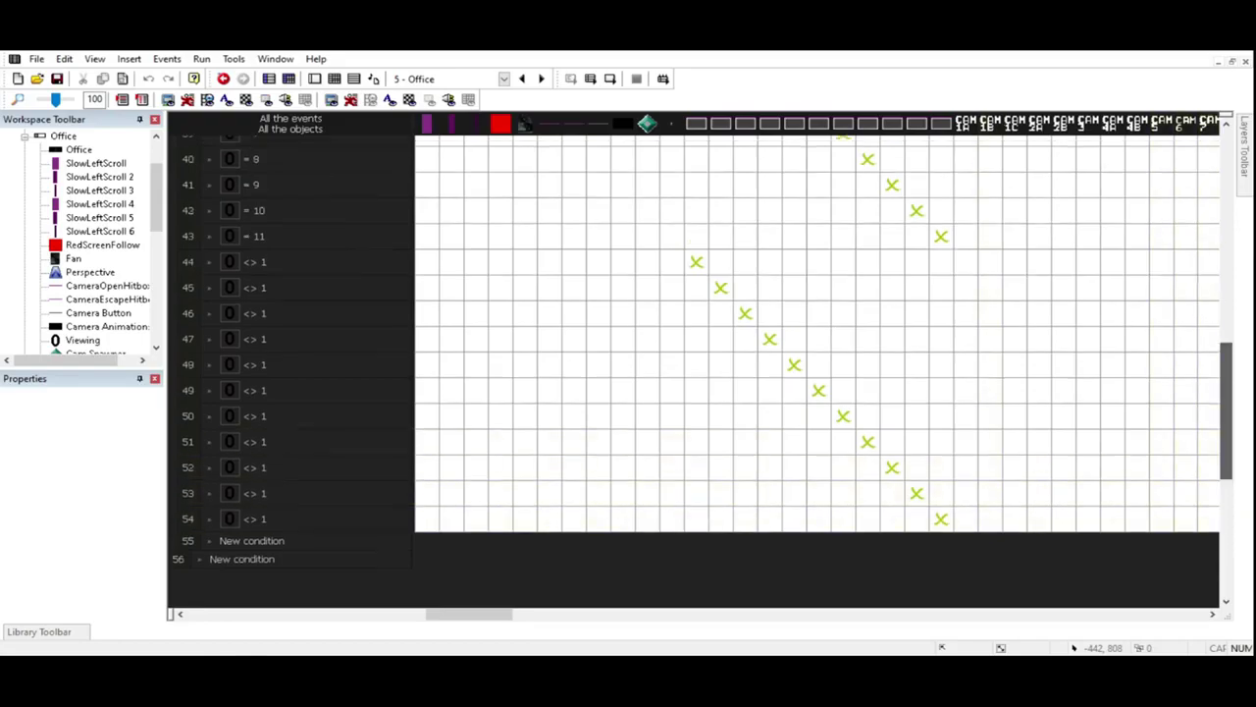
scroll(697, 373, "up", 5)
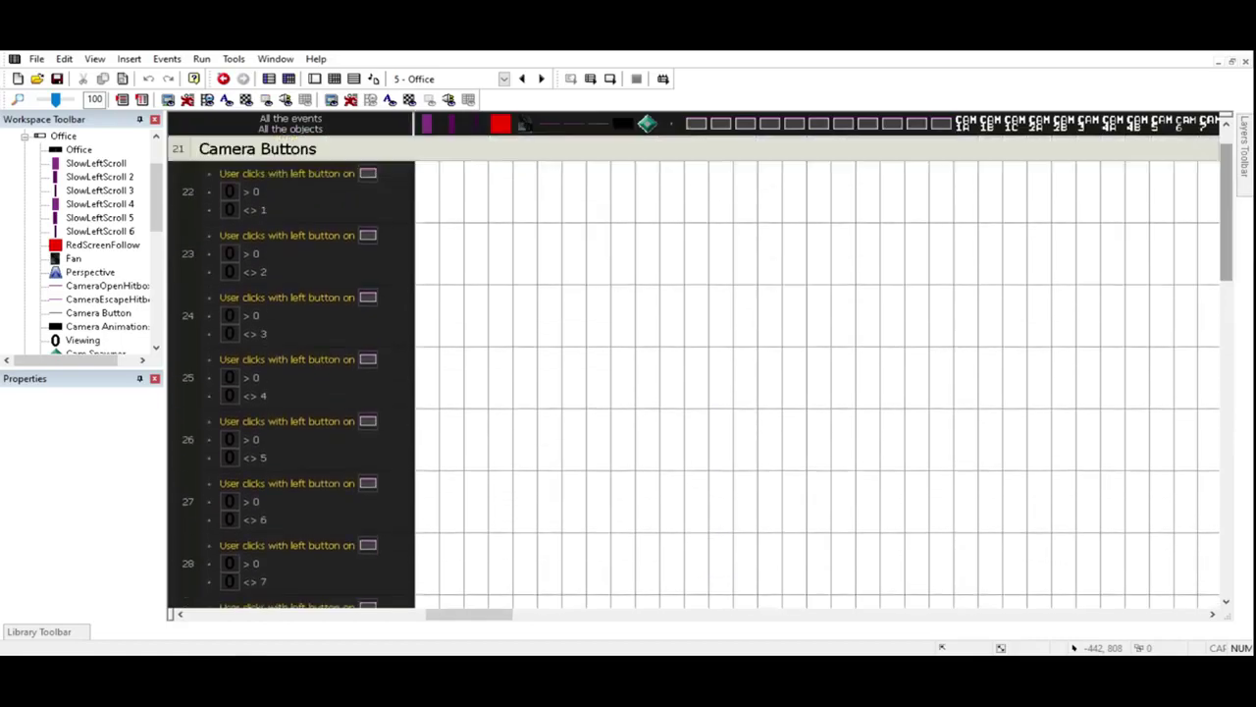
scroll(891, 486, "up", 2)
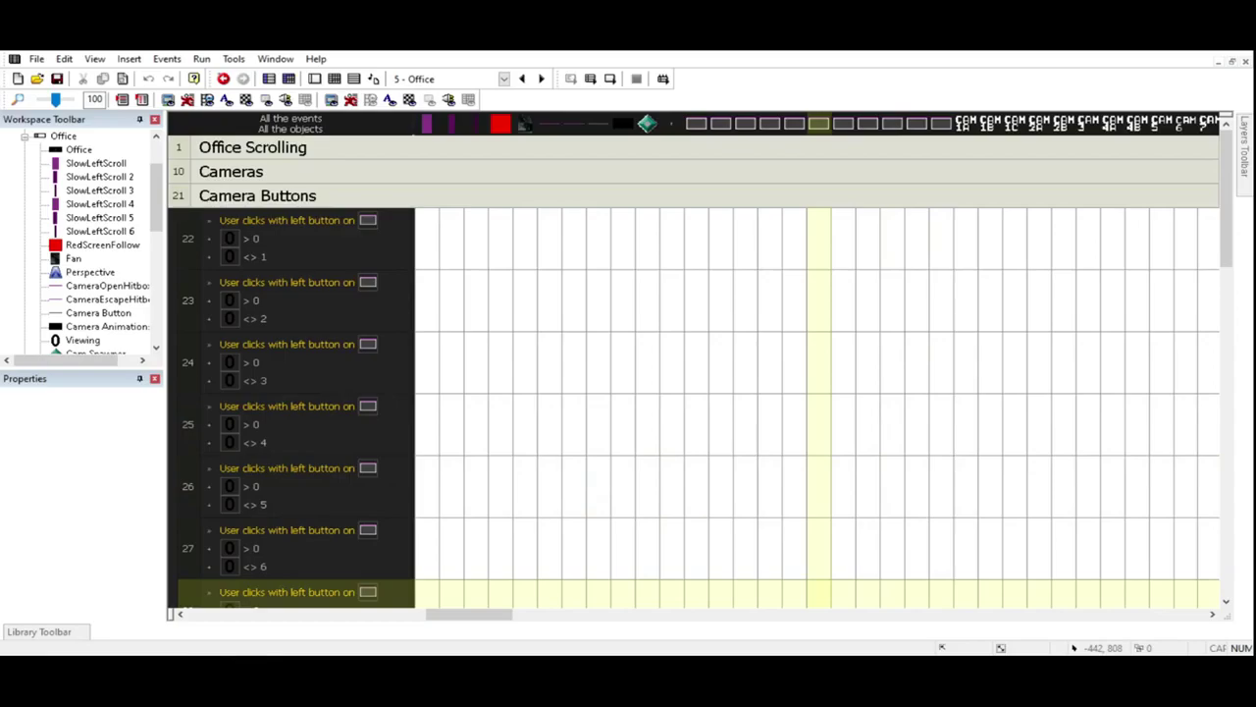
mouse_move(1226, 177)
left_mouse_down()
mouse_move(1226, 190)
mouse_move(1226, 174)
left_mouse_up()
double_click(258, 195)
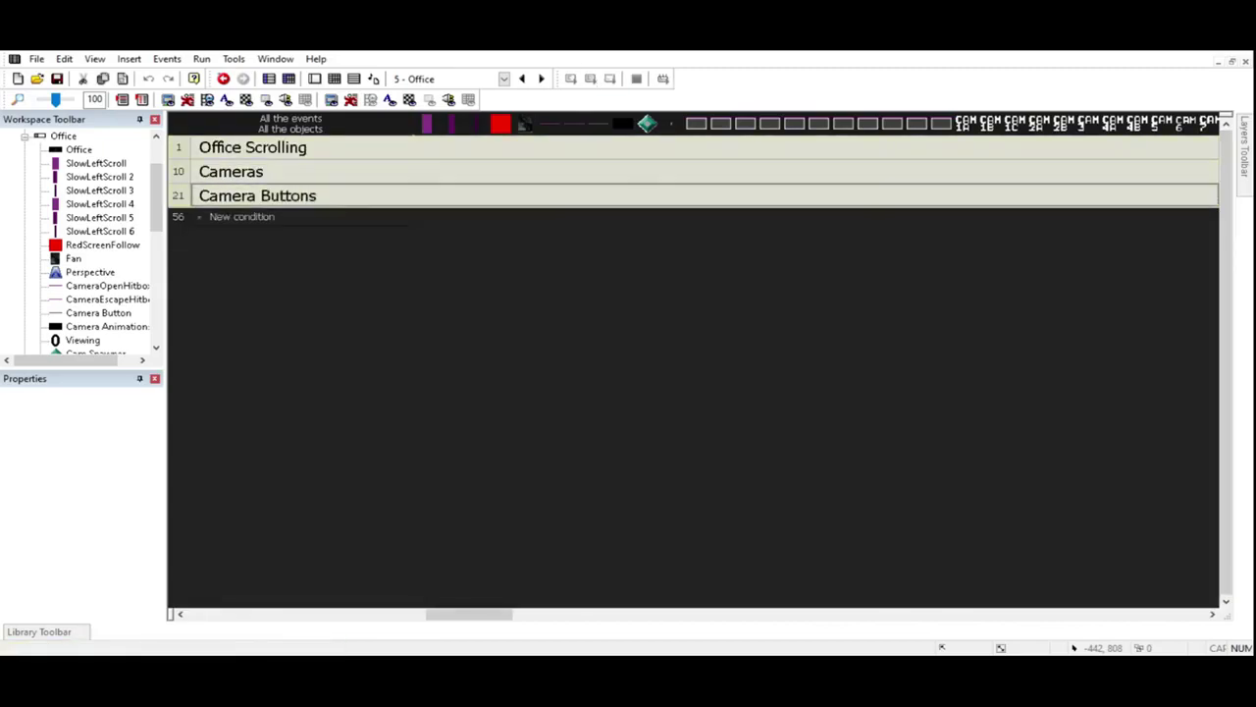
key("F7")
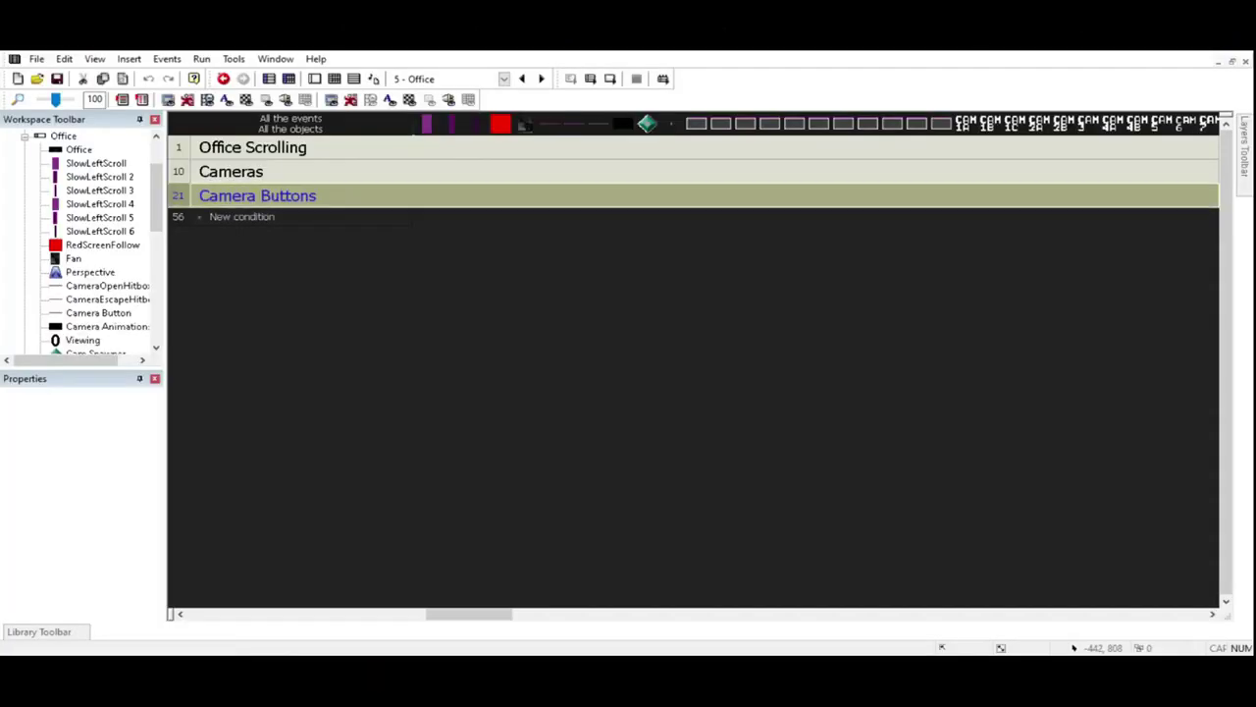
Step: Review the actions in the Camera Buttons group and inspect the Cam7Hitbox object's animation image
double_click(697, 195)
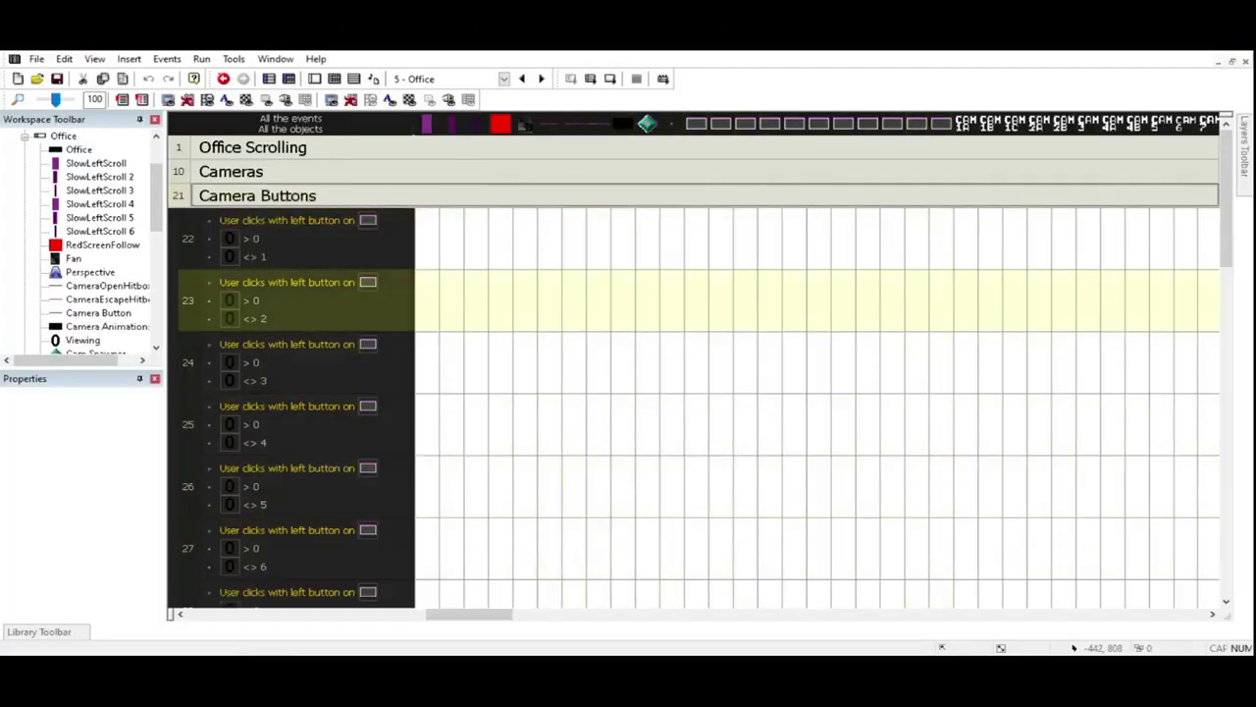
left_click_drag(481, 615, 956, 614)
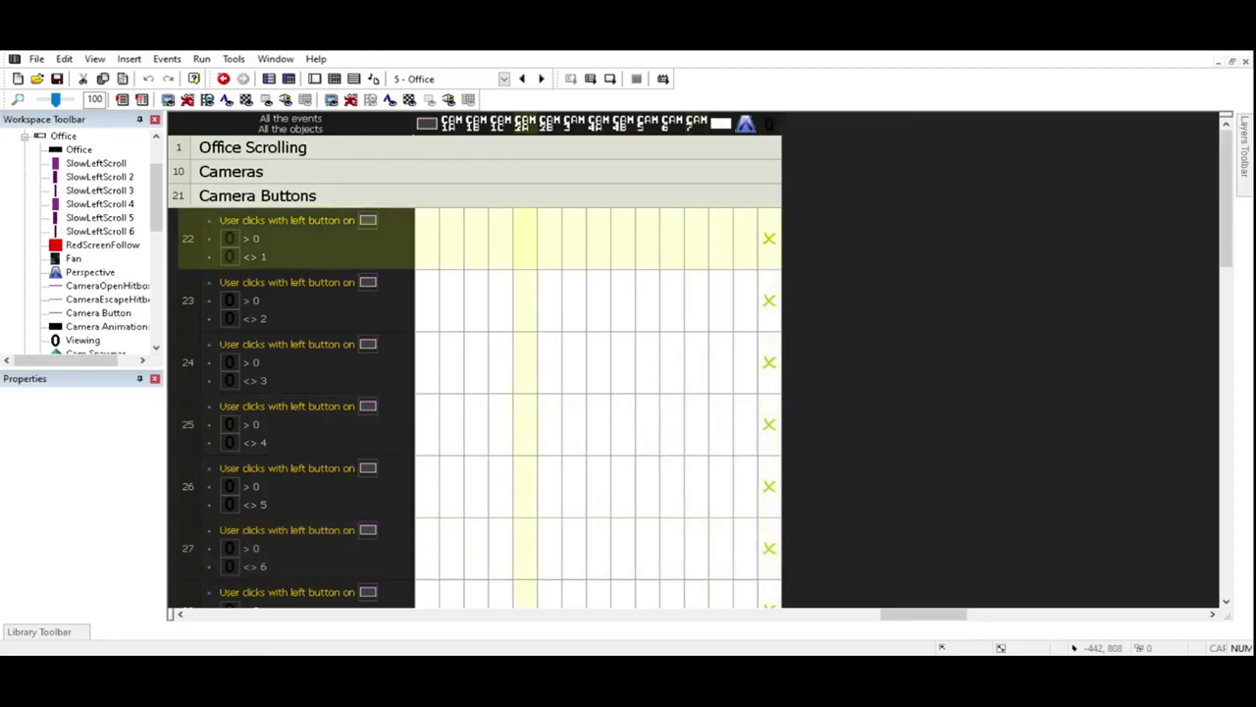
left_click(314, 78)
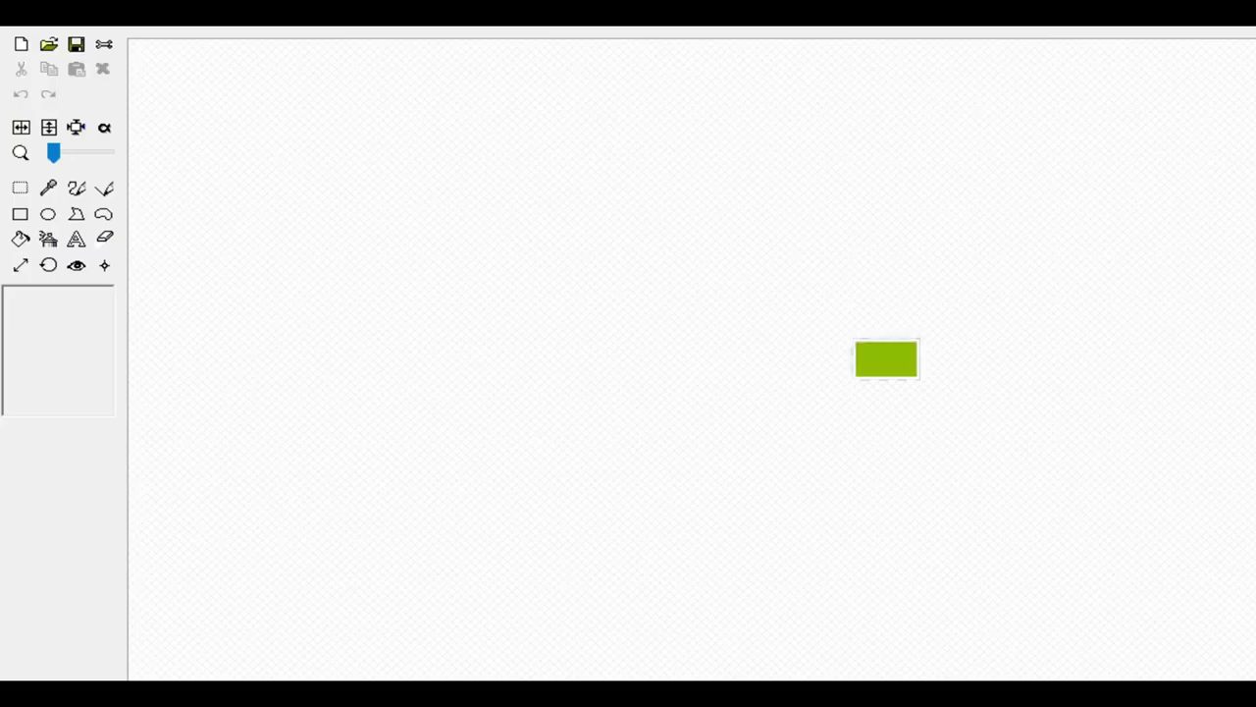
left_click(887, 359)
key("Escape")
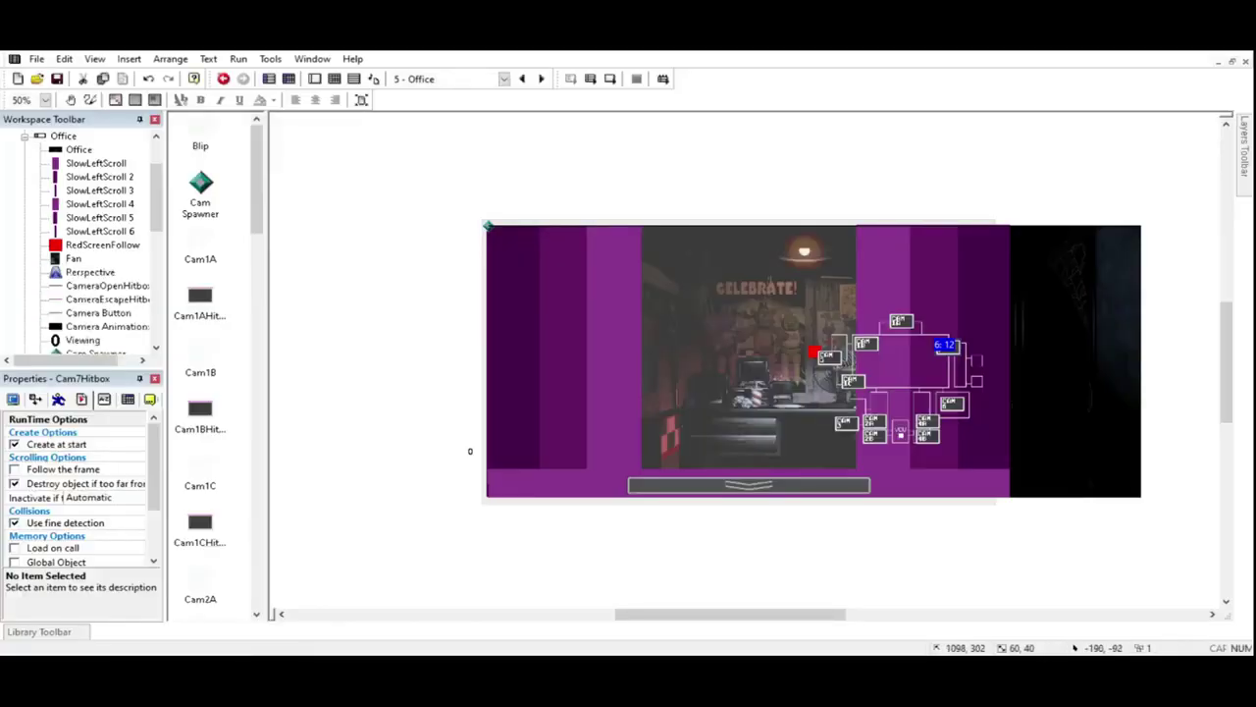
key("ctrl+e")
Step: Set the Viewing counter's different-from values in events 45 to 54 to 2 through 11 in order
scroll(687, 363, "down", 10)
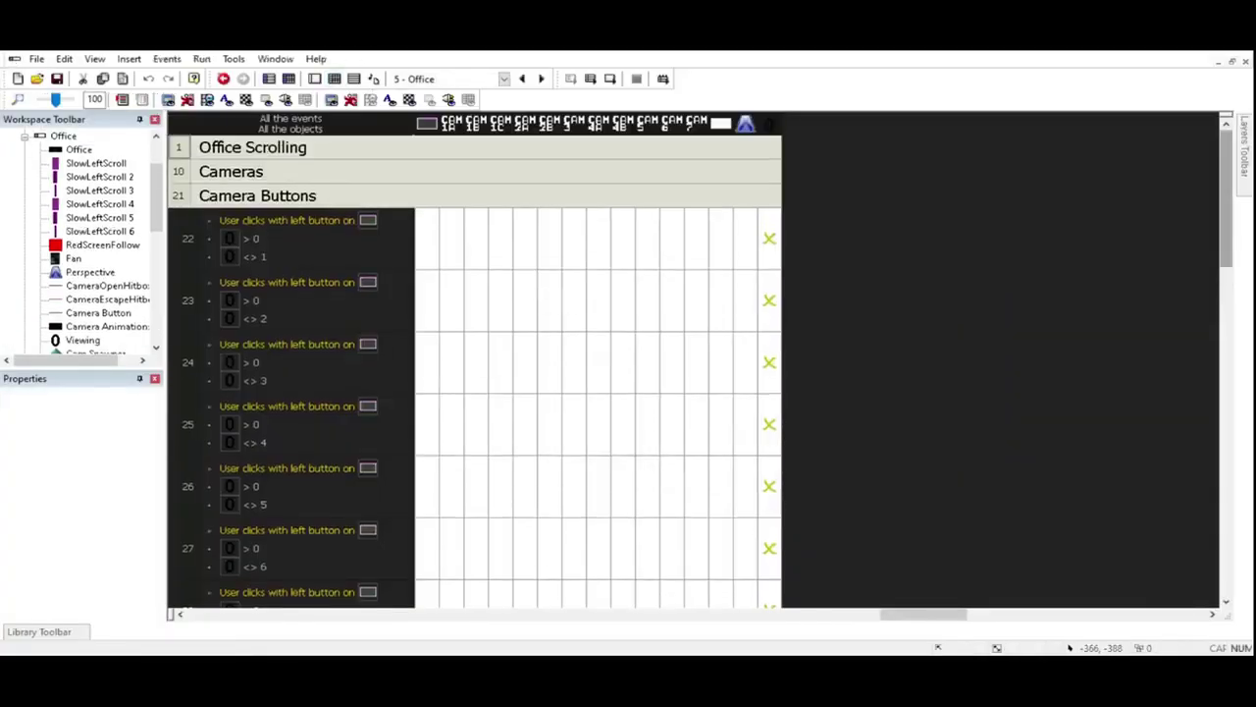
scroll(471, 442, "down", 1)
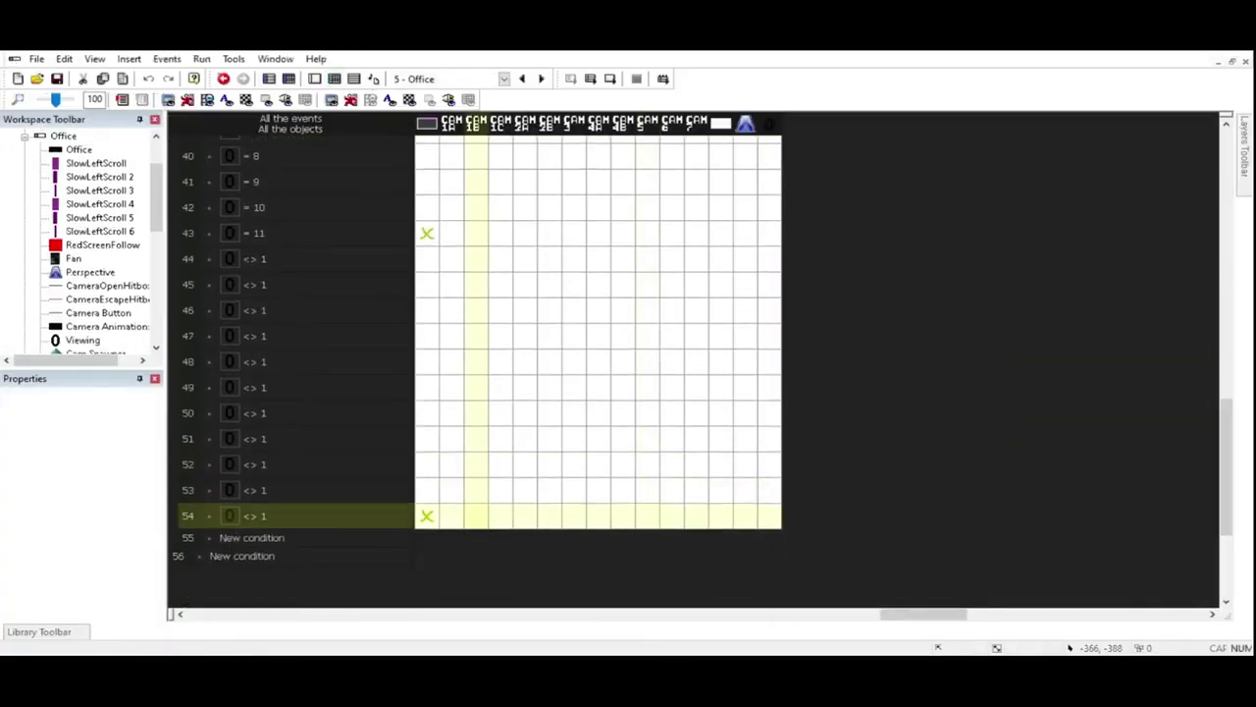
left_click(235, 285)
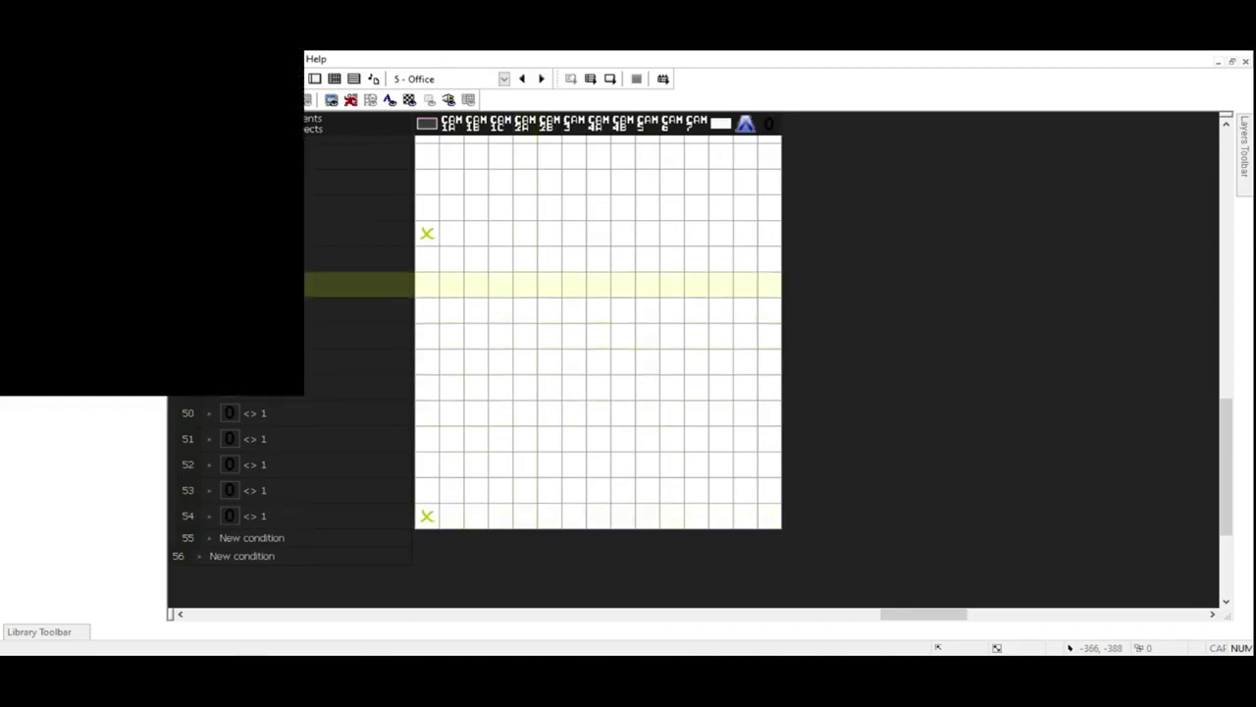
double_click(235, 310)
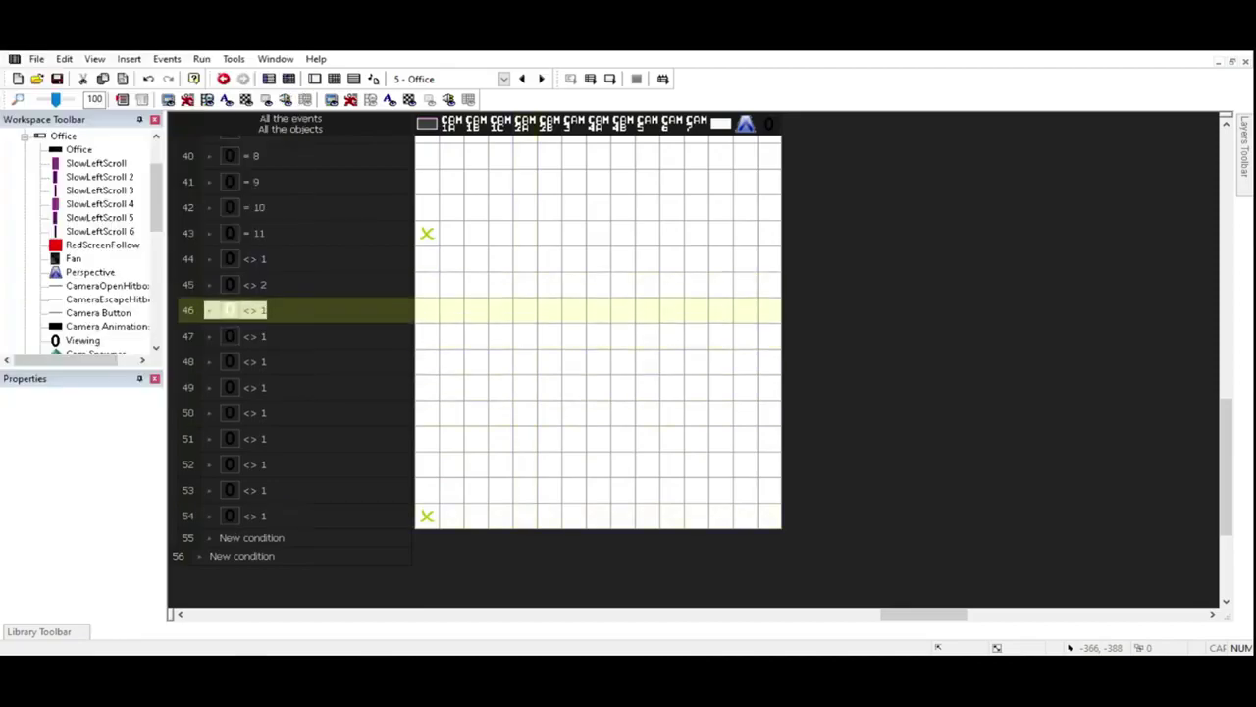
left_click(236, 335)
double_click(236, 335)
left_click(236, 361)
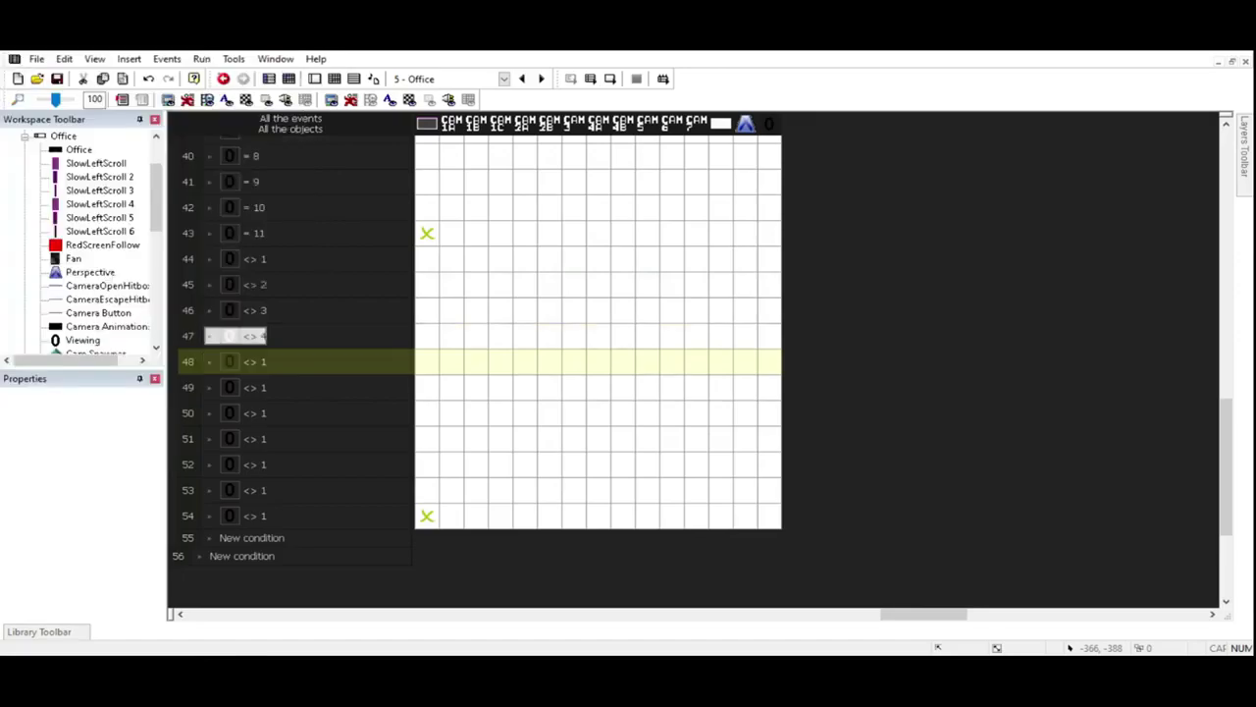
double_click(236, 361)
left_click(236, 387)
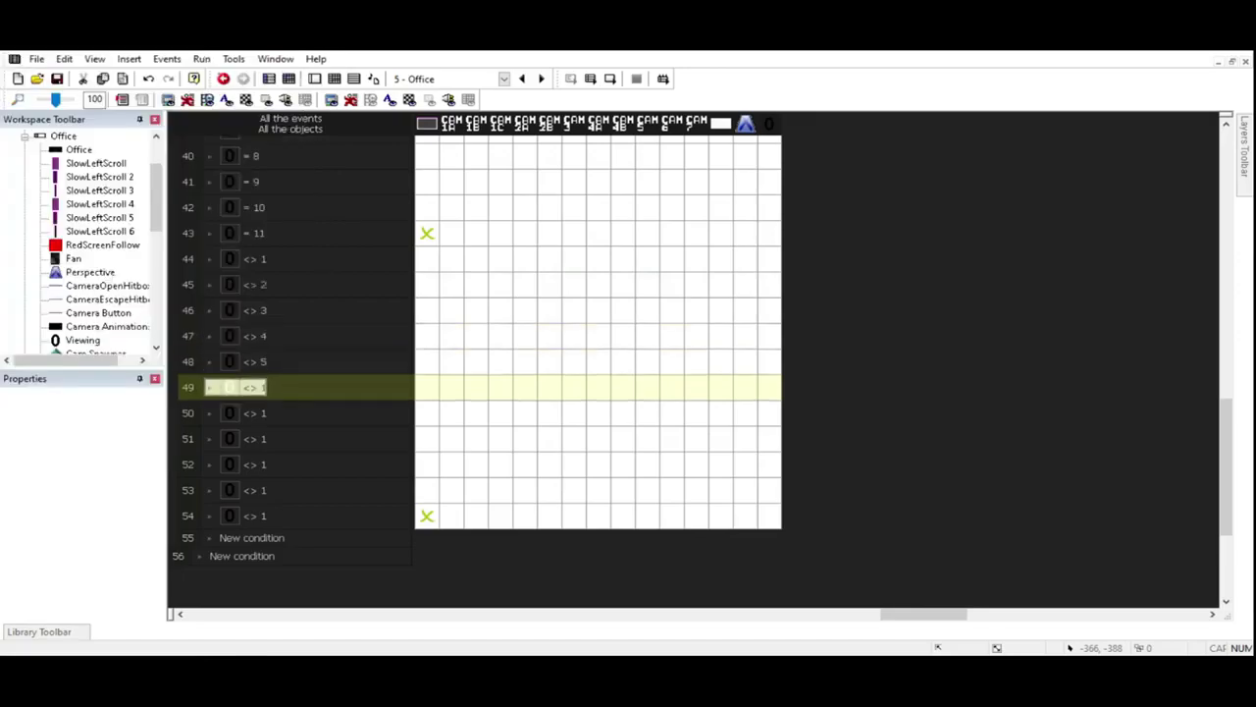
double_click(236, 387)
left_click(235, 413)
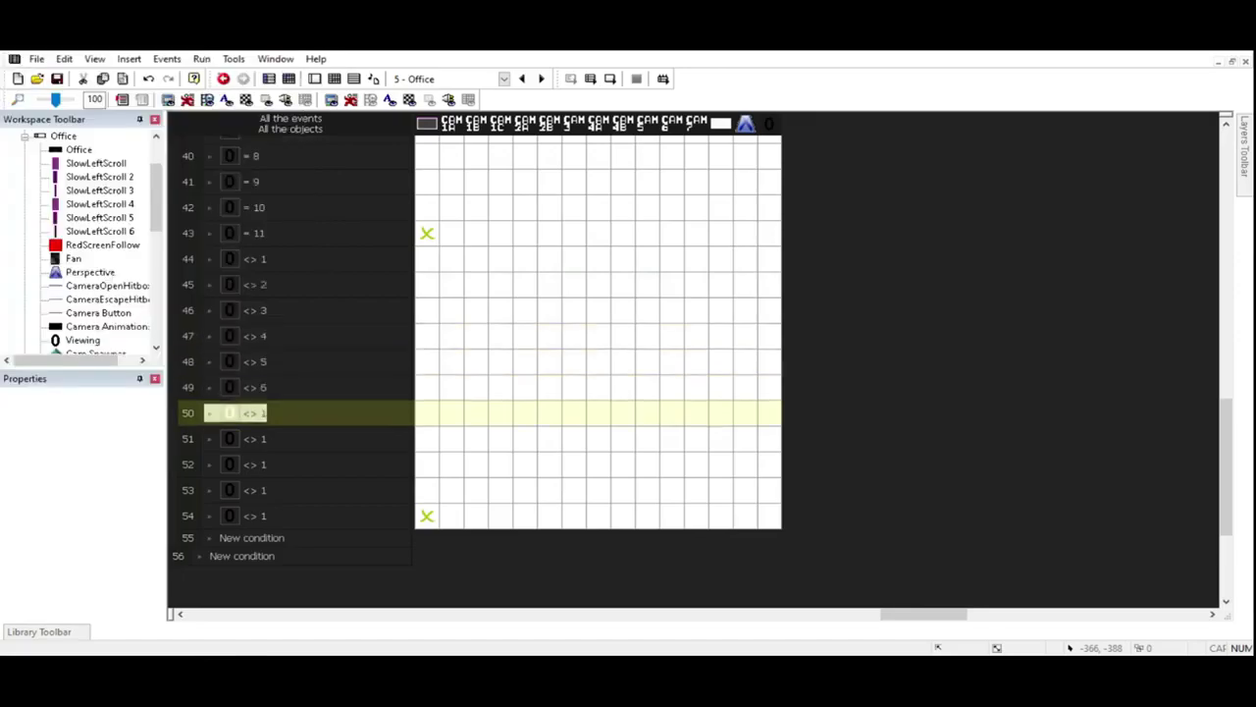
double_click(235, 413)
left_click(236, 438)
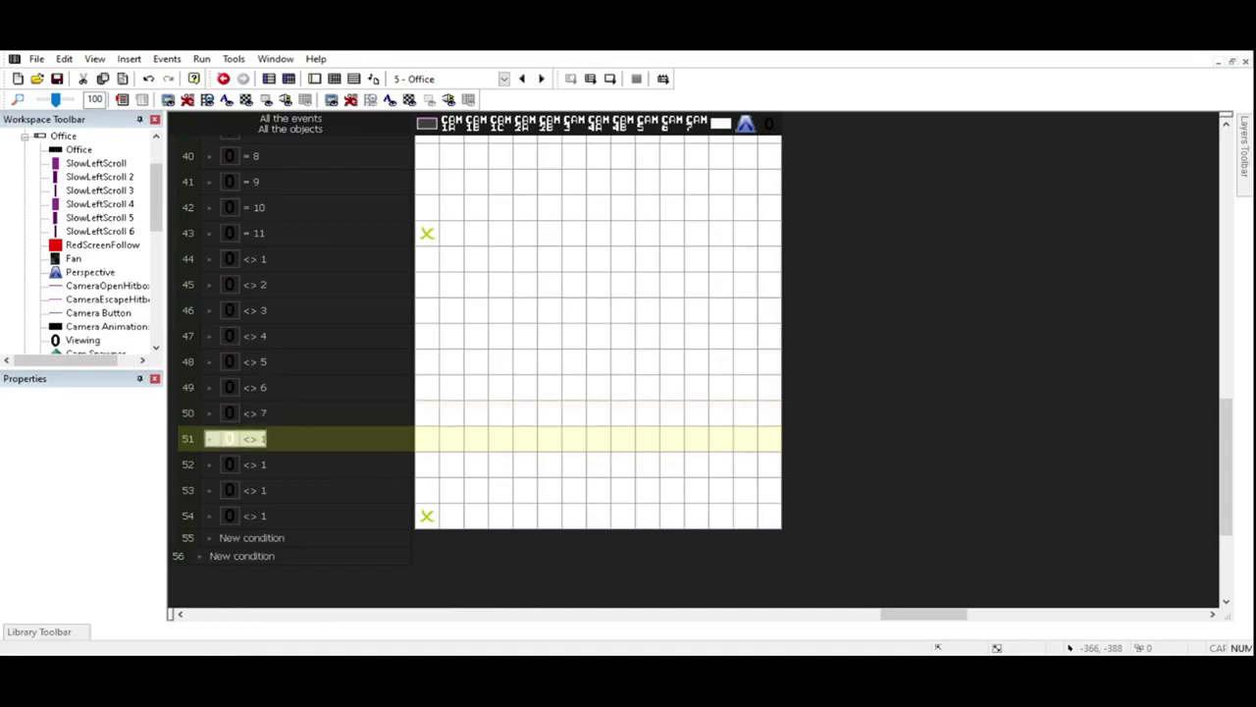
double_click(236, 463)
type("9")
key("Return")
left_click(235, 490)
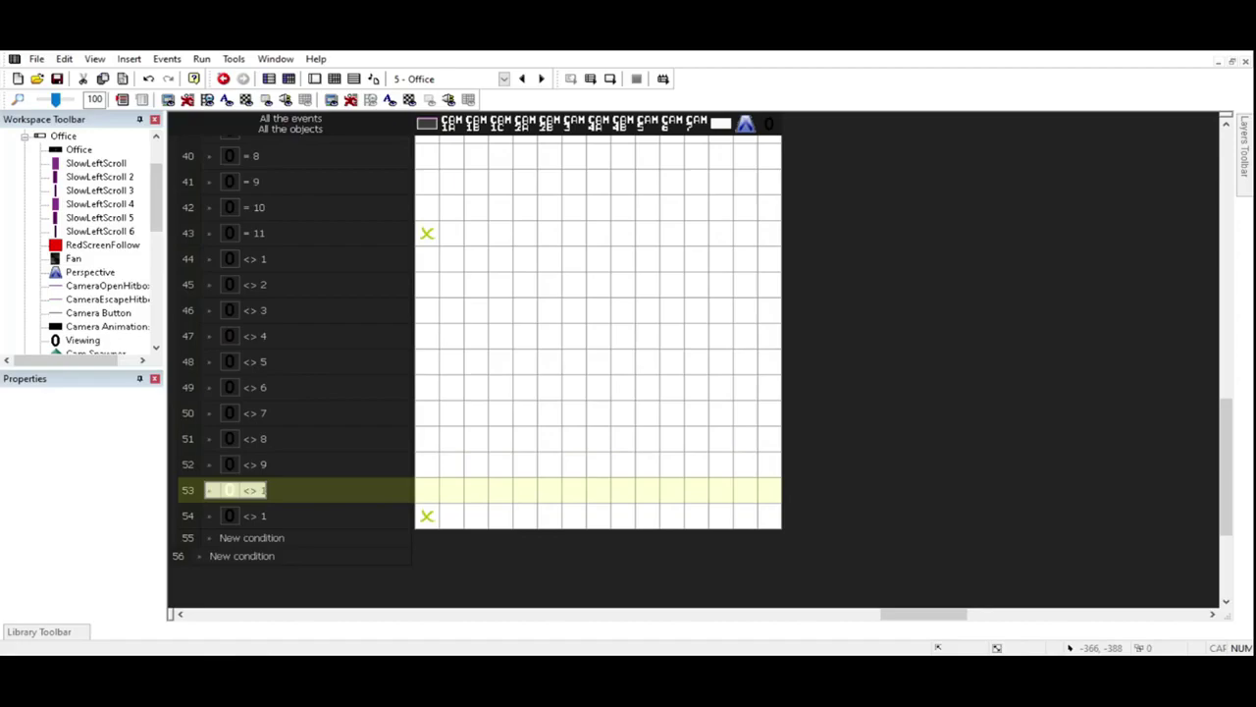
left_click(236, 515)
double_click(235, 515)
type("11")
key("Return")
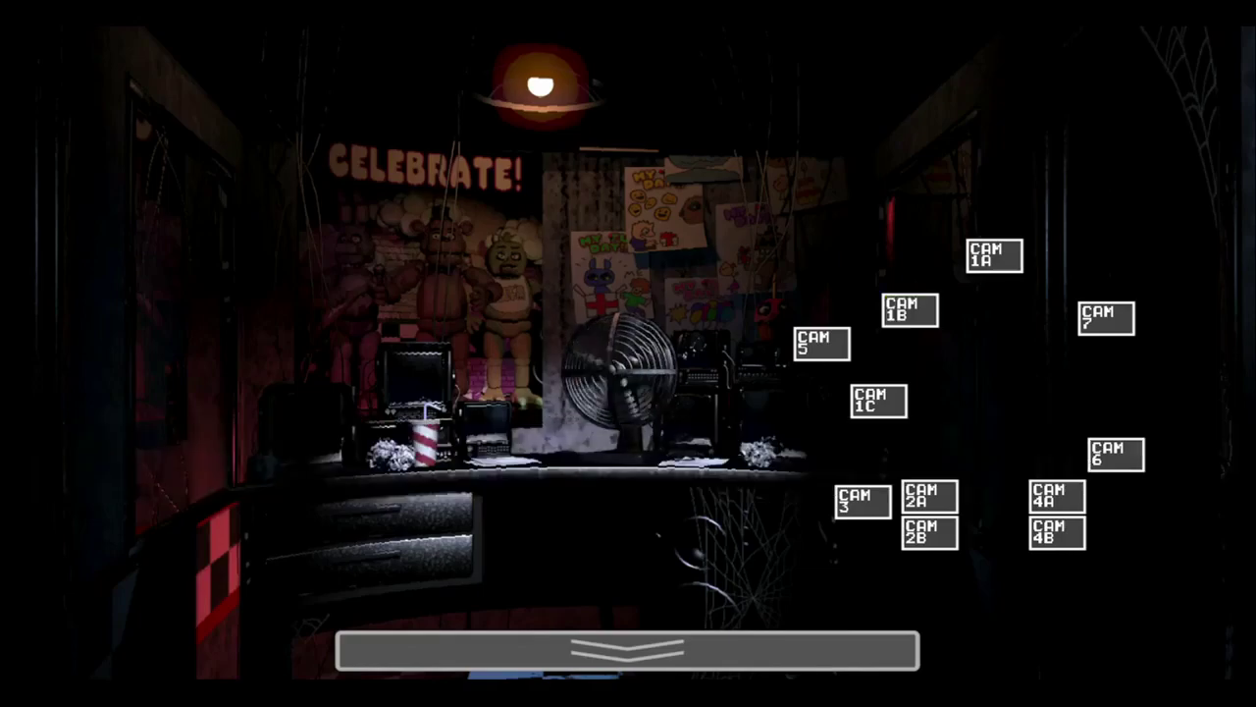
Step: Run the frame and switch once to every camera, from 1A to 7, to check the button highlight and Blip transition
left_click(910, 309)
left_click(994, 255)
left_click(821, 343)
left_click(878, 401)
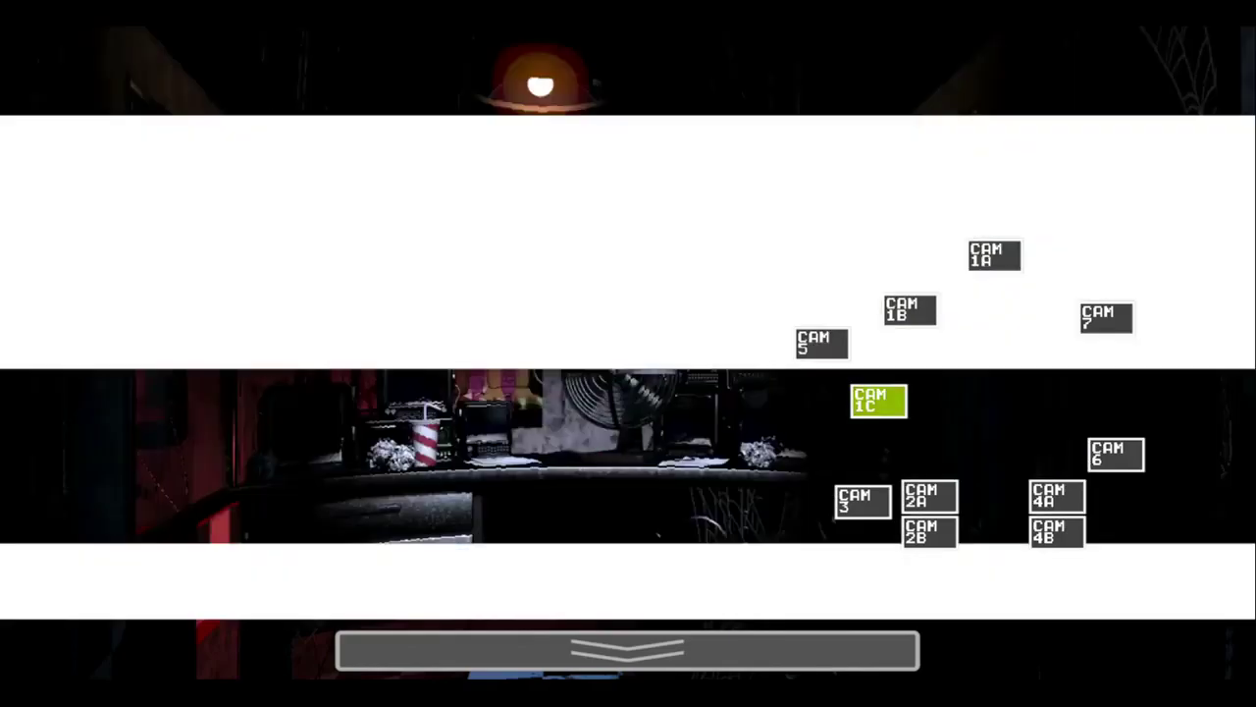
left_click(863, 500)
left_click(930, 495)
left_click(930, 532)
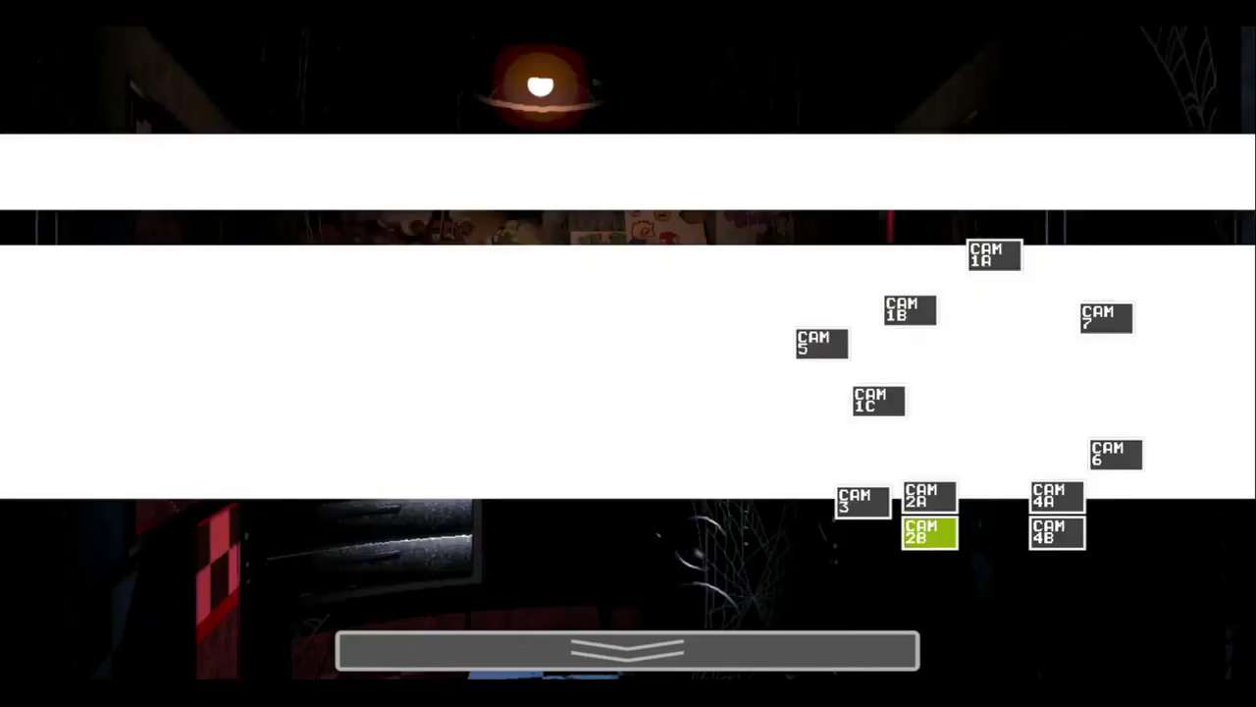
left_click(1057, 532)
left_click(1057, 496)
left_click(1116, 453)
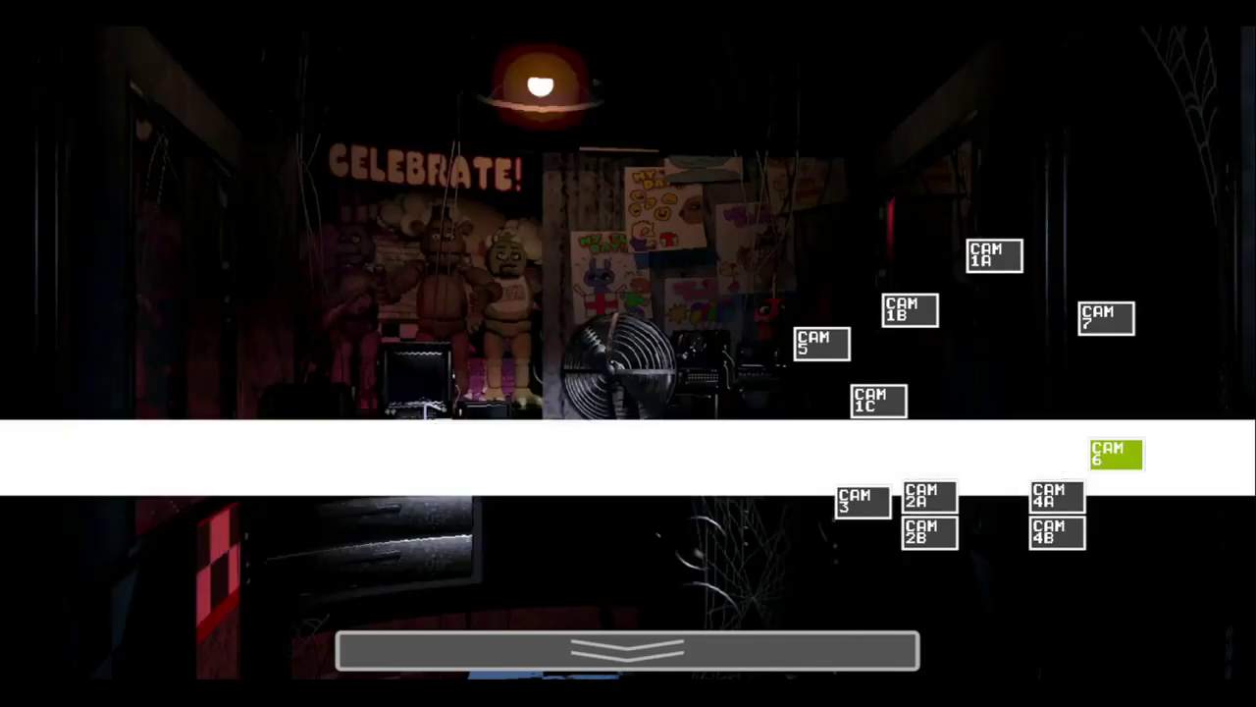
left_click(1106, 317)
Step: Retest switching back and forth between cameras such as 1C, 1B, 1A, 7, 2A, 3, 4A and 6
mouse_move(627, 650)
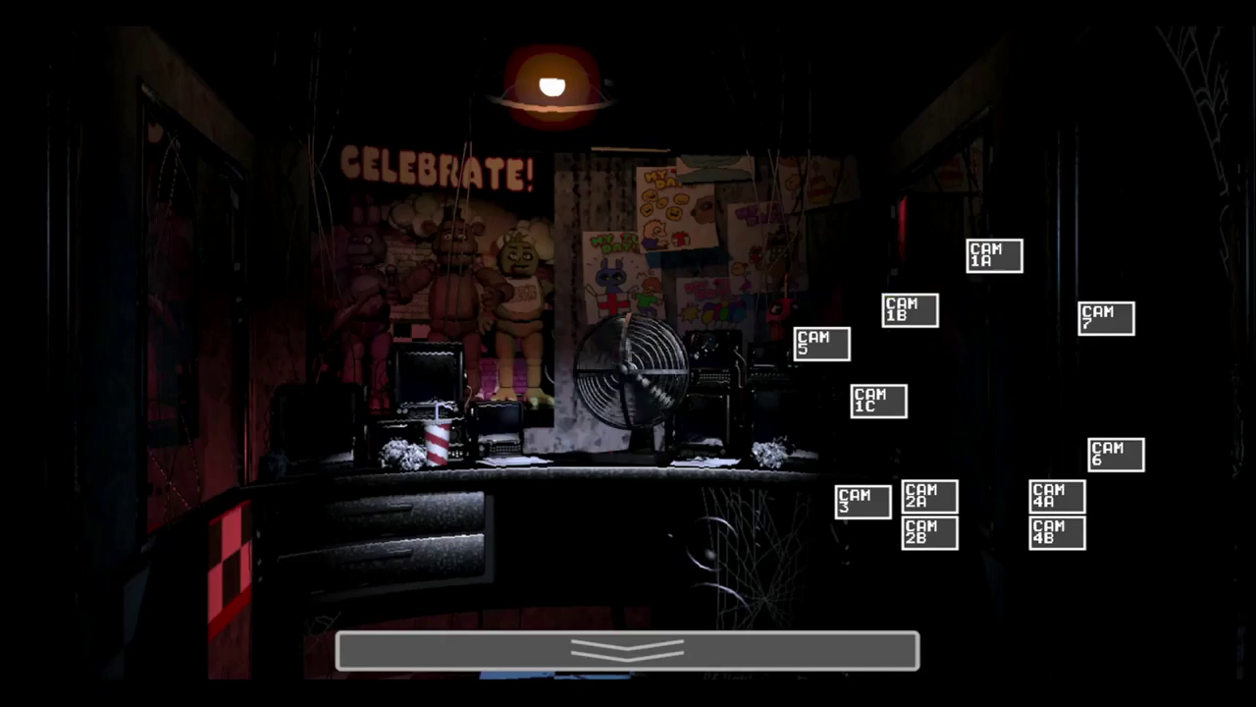
left_click(879, 401)
left_click(910, 309)
left_click(994, 254)
left_click(1106, 317)
left_click(910, 310)
left_click(878, 400)
left_click(929, 495)
left_click(863, 500)
left_click(1057, 496)
left_click(1116, 455)
left_click(1107, 317)
left_click(995, 254)
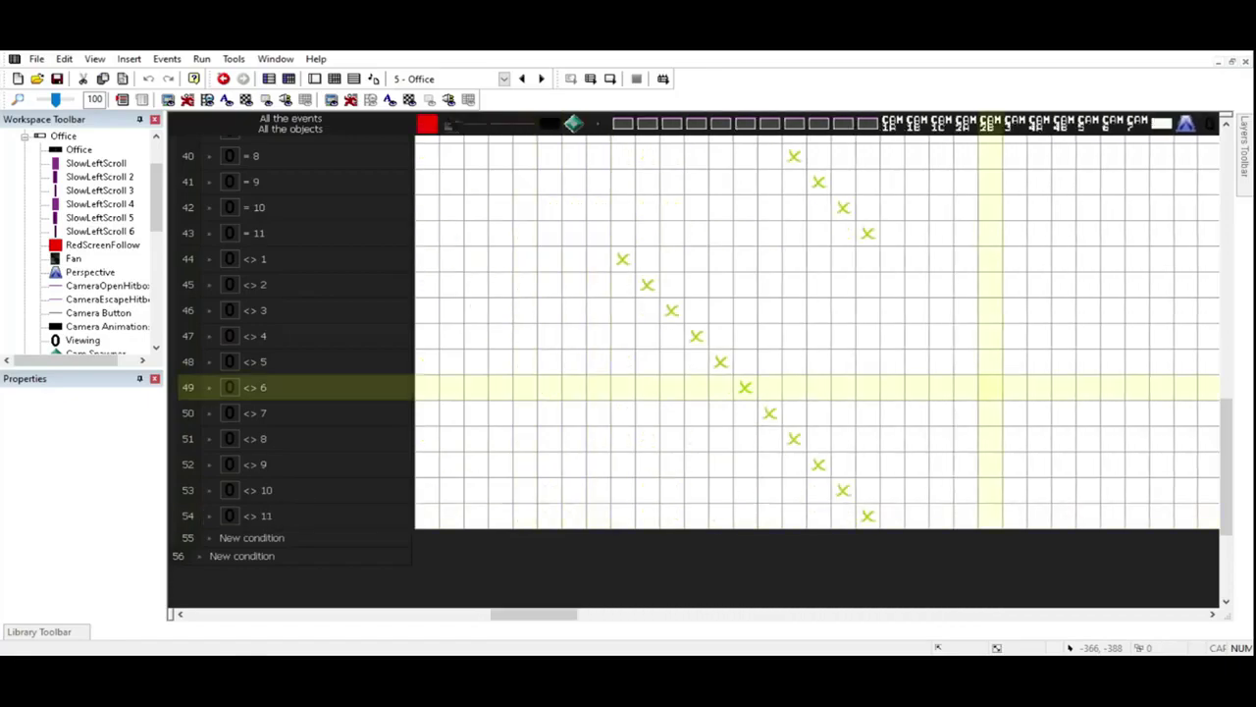
Step: Switch to the Office 2 frame's events and collapse its Cameras and Other Office Code groups
scroll(1227, 466, "up", 2)
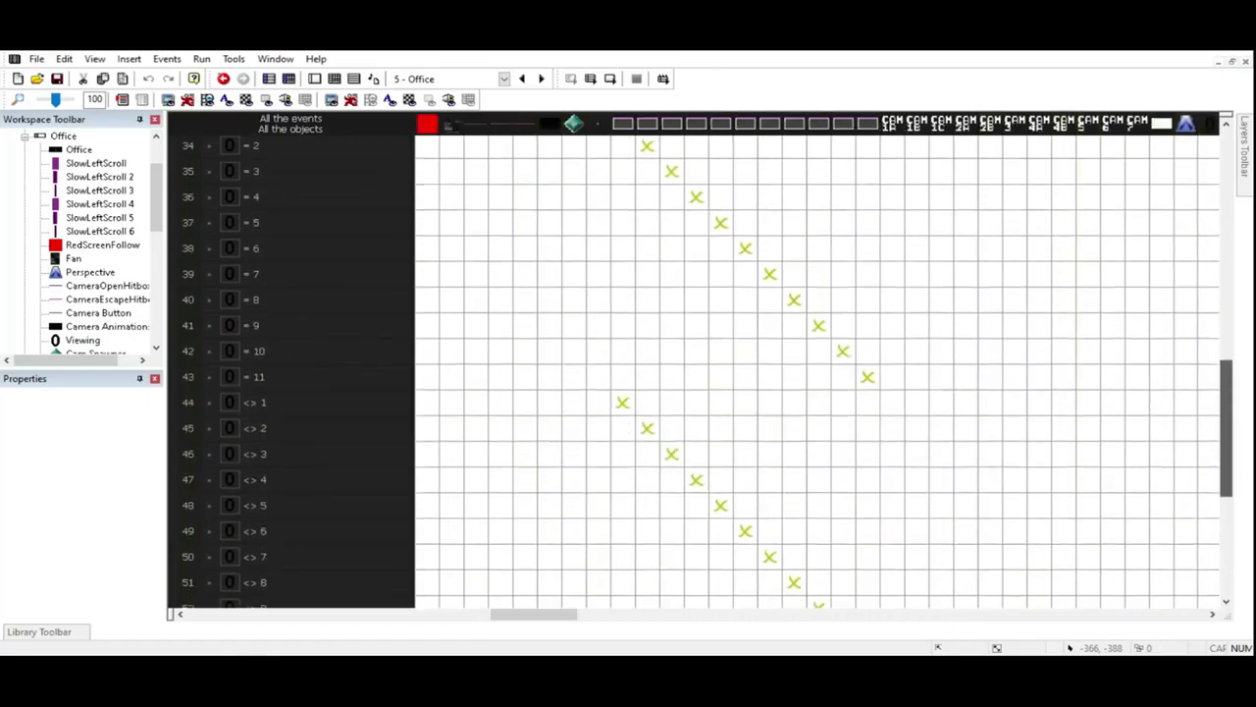
scroll(785, 373, "down", 2)
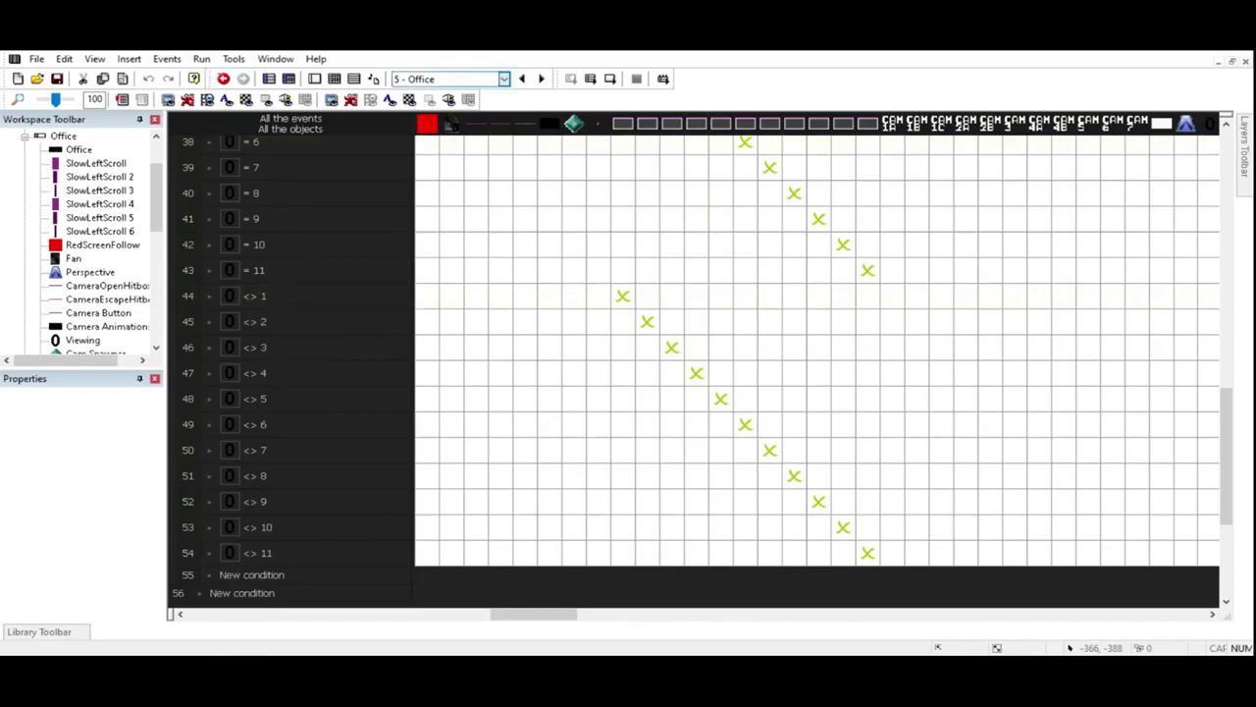
left_click(432, 157)
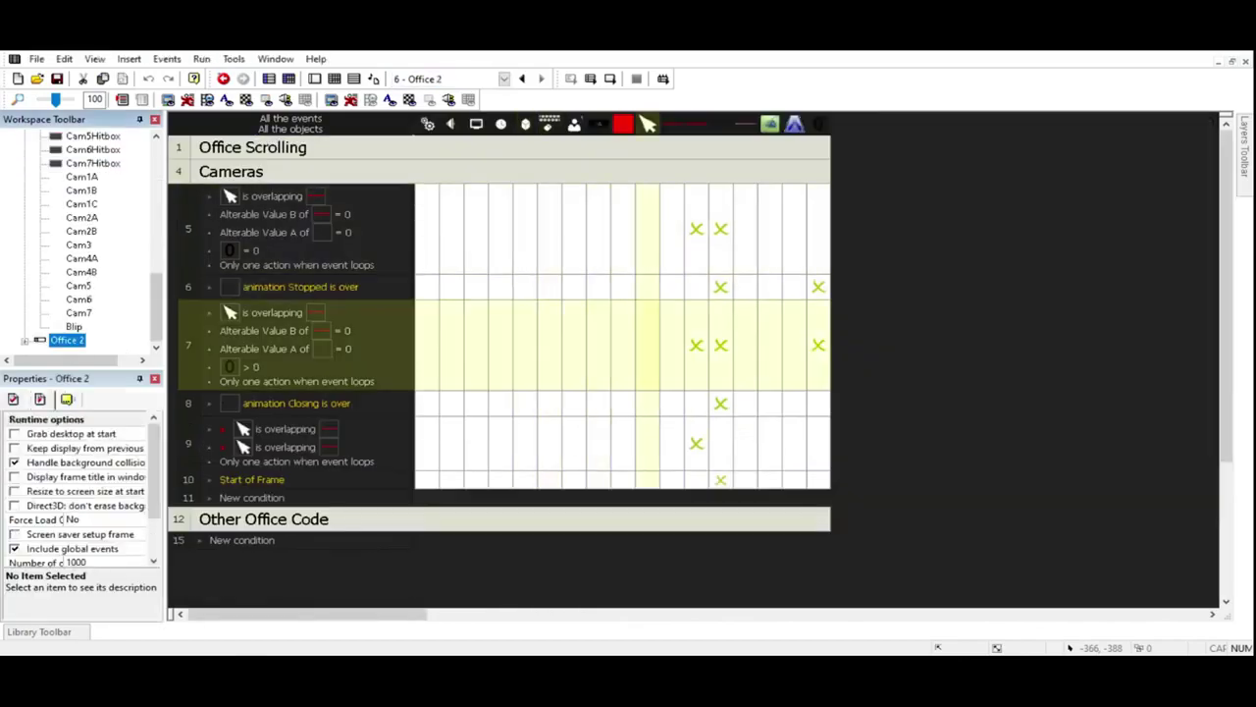
double_click(180, 171)
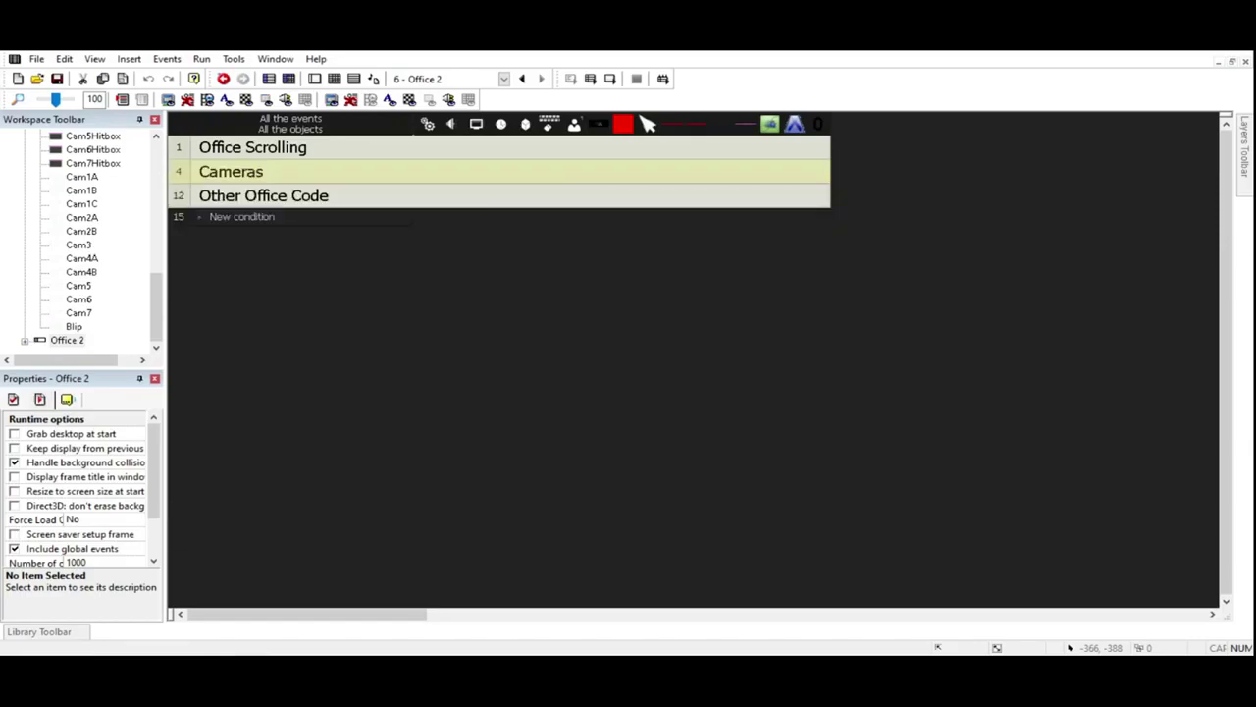
double_click(264, 195)
double_click(263, 195)
Step: Review Office 2's camera map layout with CAM01 to CAM07 and the actions in its Cameras event group
left_click(314, 79)
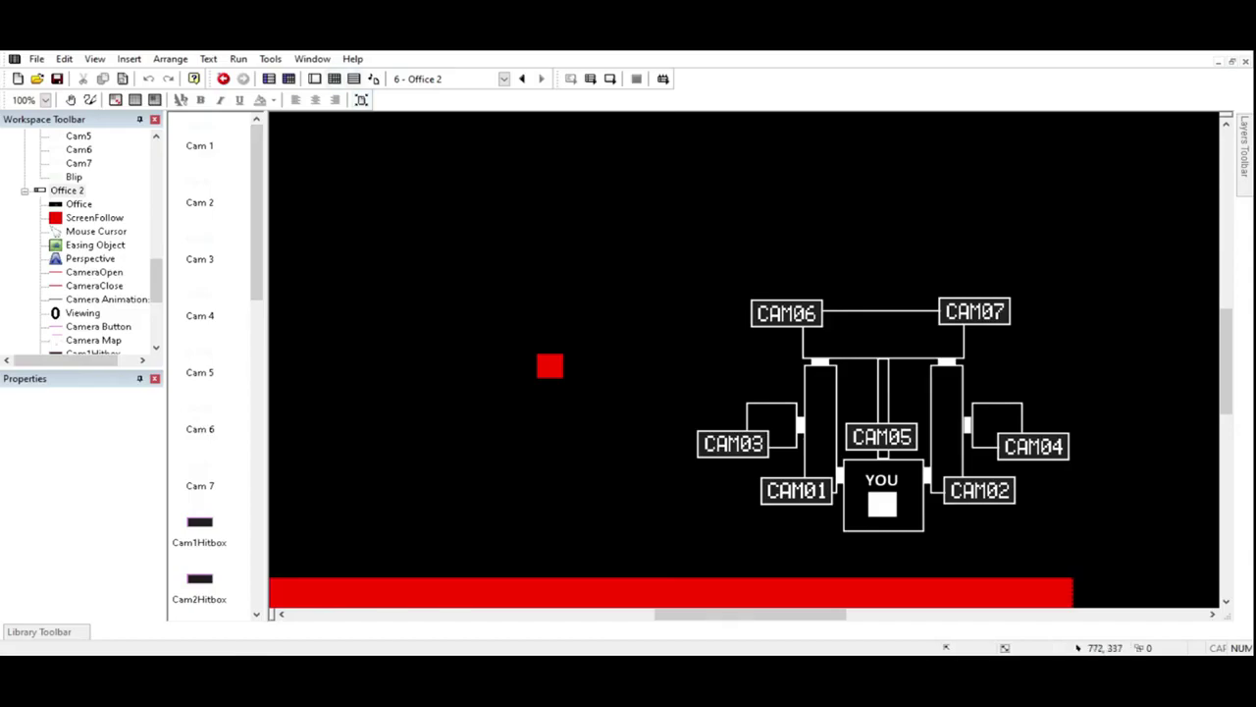
key("ctrl+e")
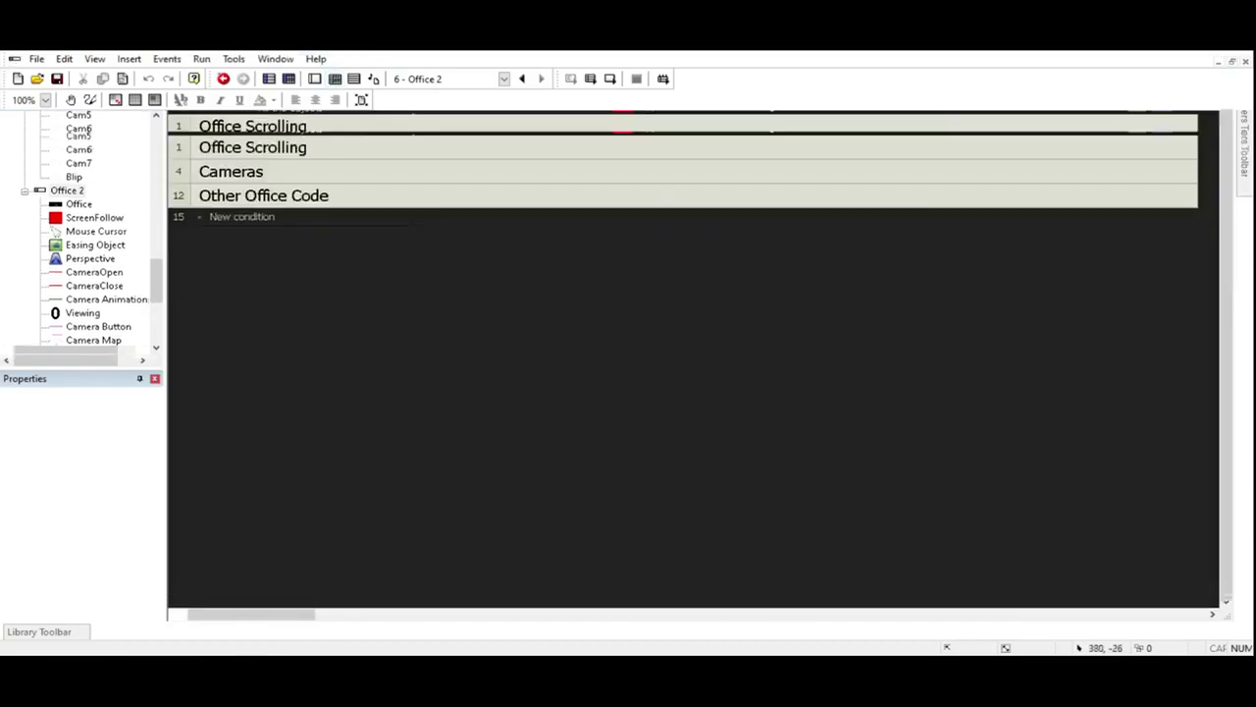
double_click(295, 172)
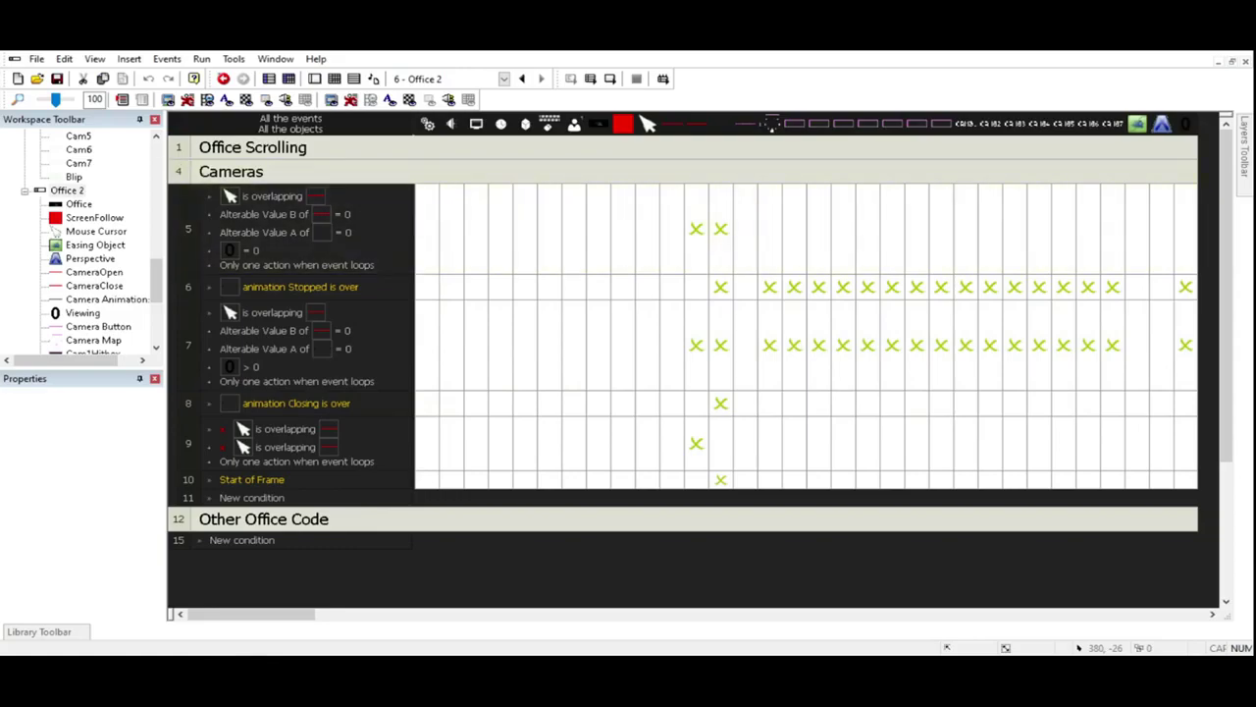
Step: Add a Camera Buttons group to Office 2's events and place it above Other Office Code
double_click(294, 172)
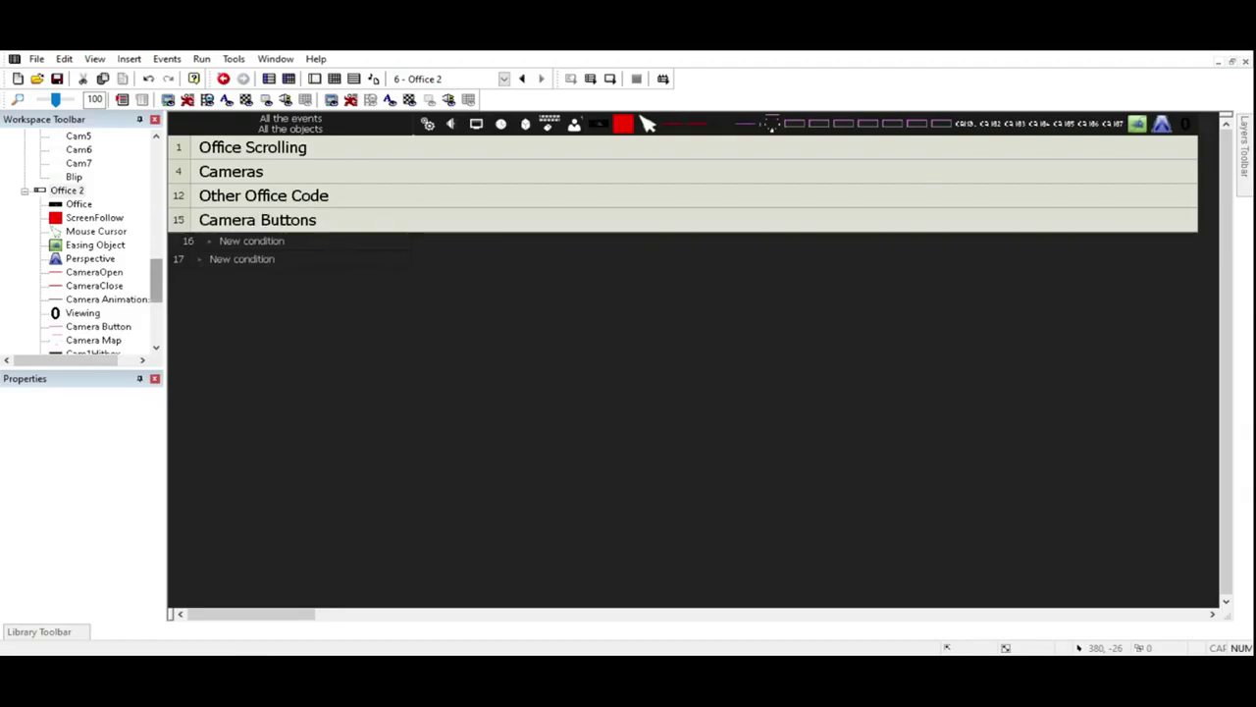
left_click_drag(257, 217, 257, 188)
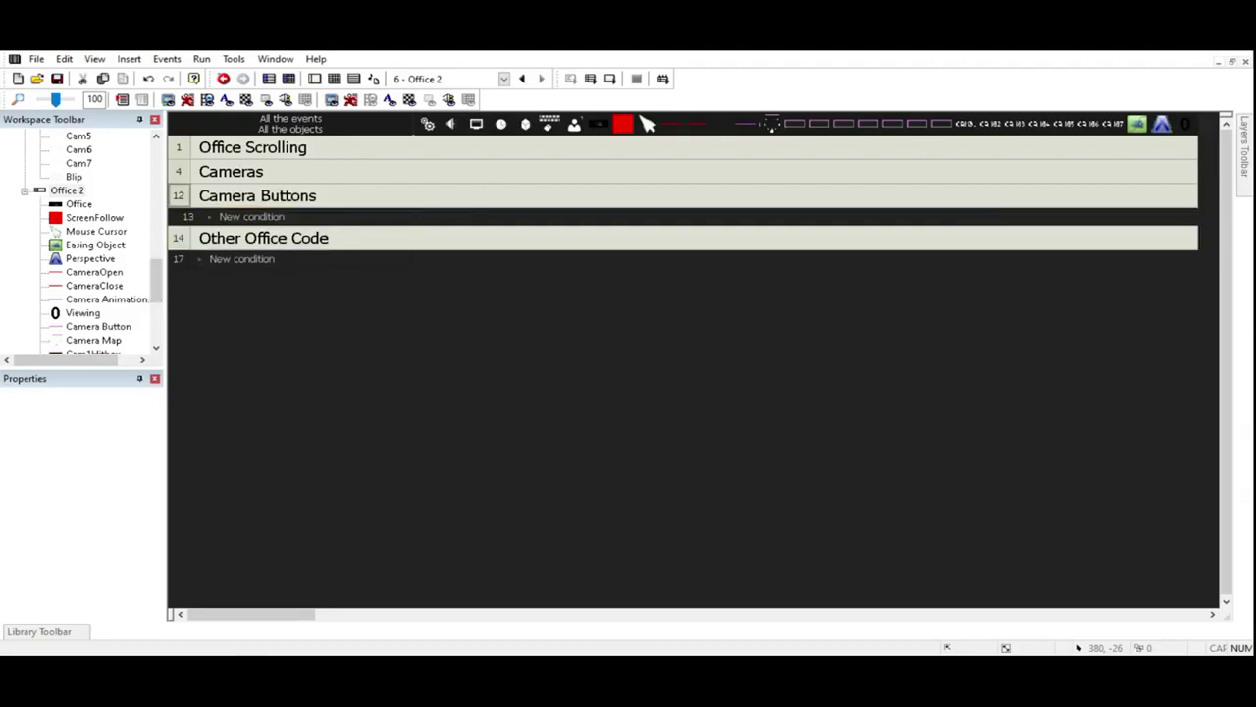
Step: Create an event for Mouse Cursor overlapping Cam1Hitbox, left mouse-key held, Viewing > 0 and only one action when event loops
double_click(252, 216)
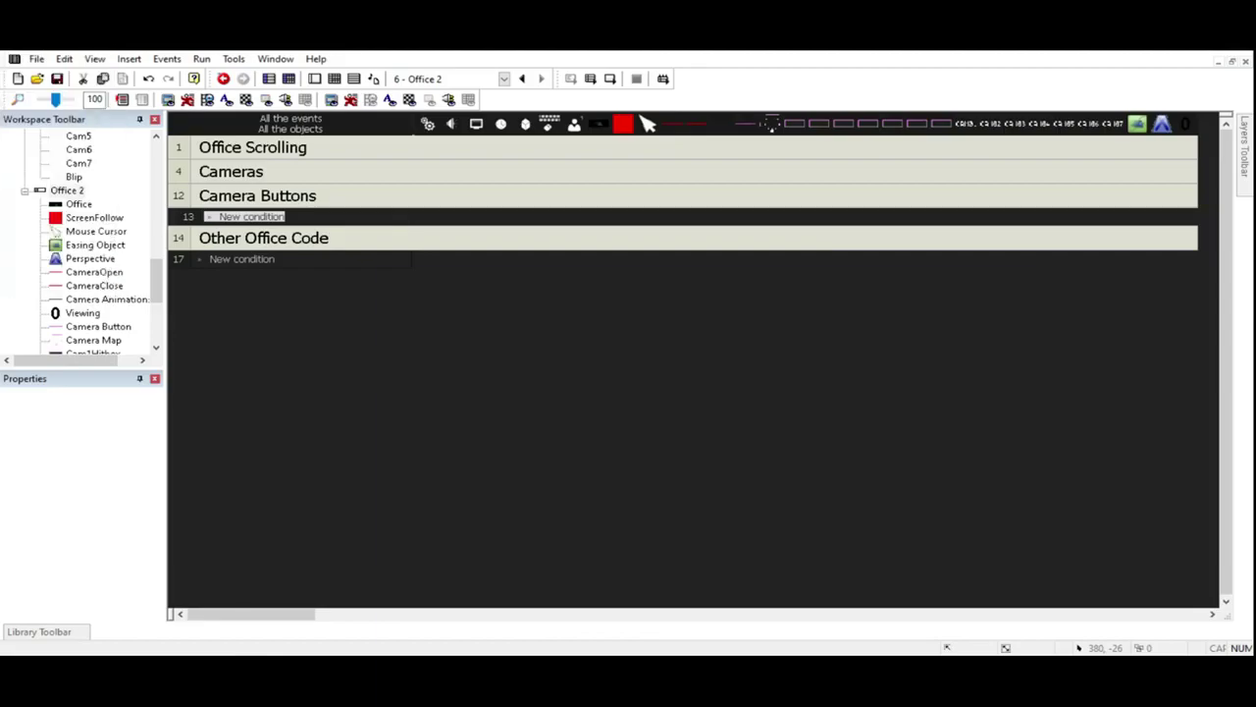
left_click(92, 125)
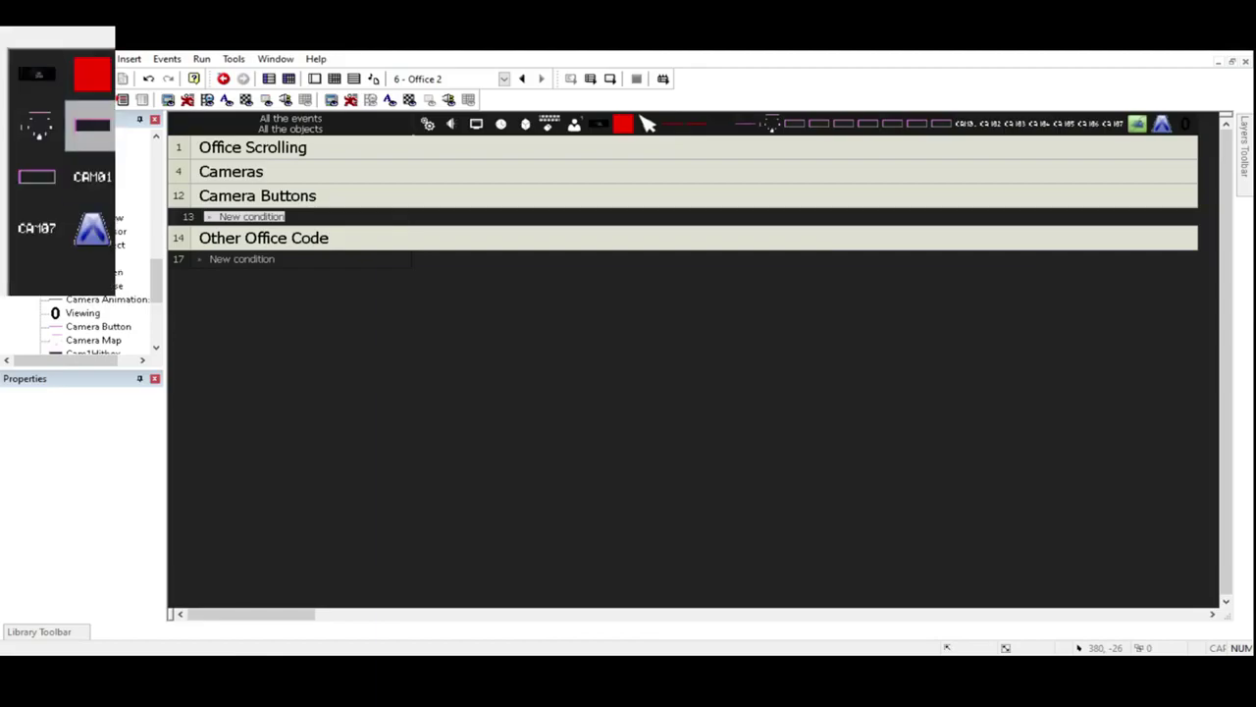
key("Return")
left_click(189, 219)
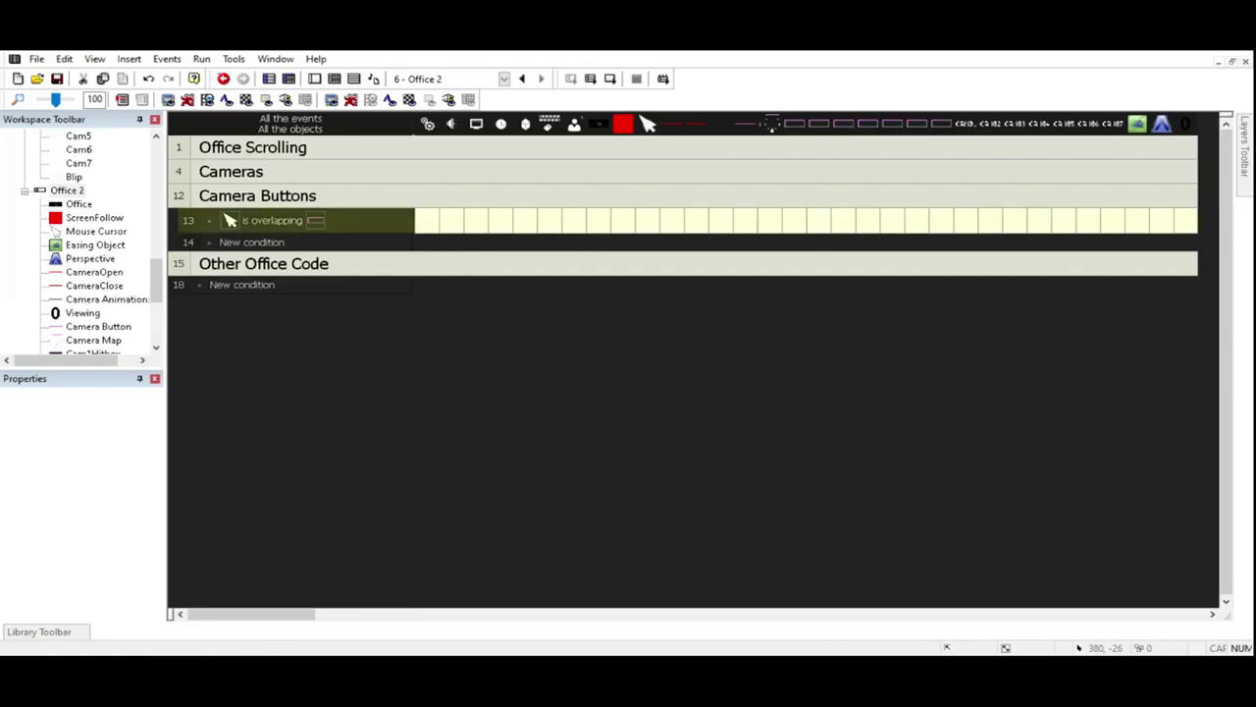
key("Insert")
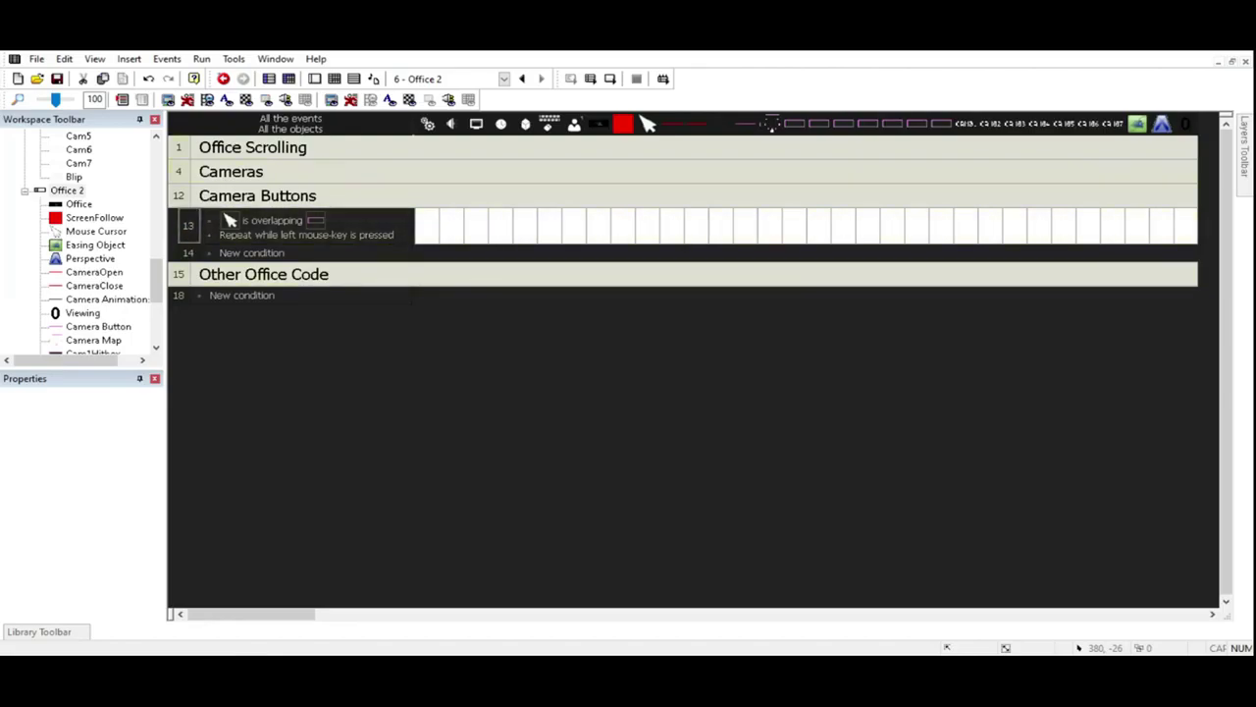
double_click(232, 171)
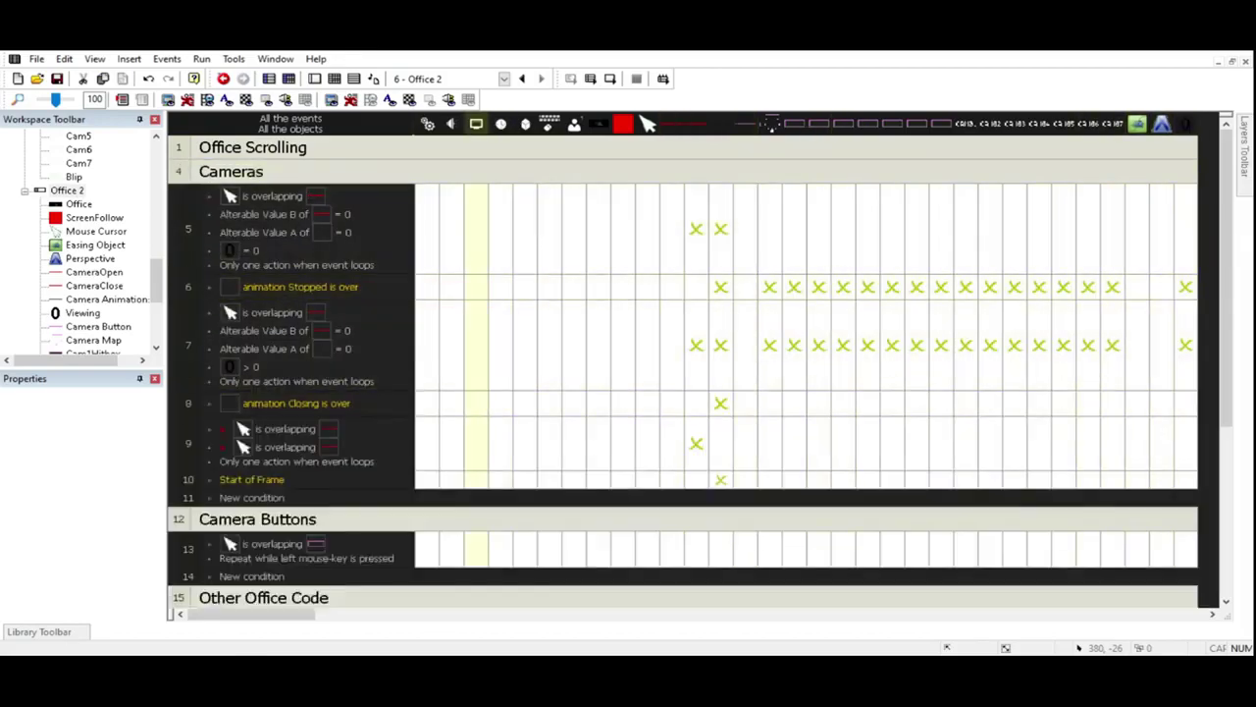
double_click(231, 172)
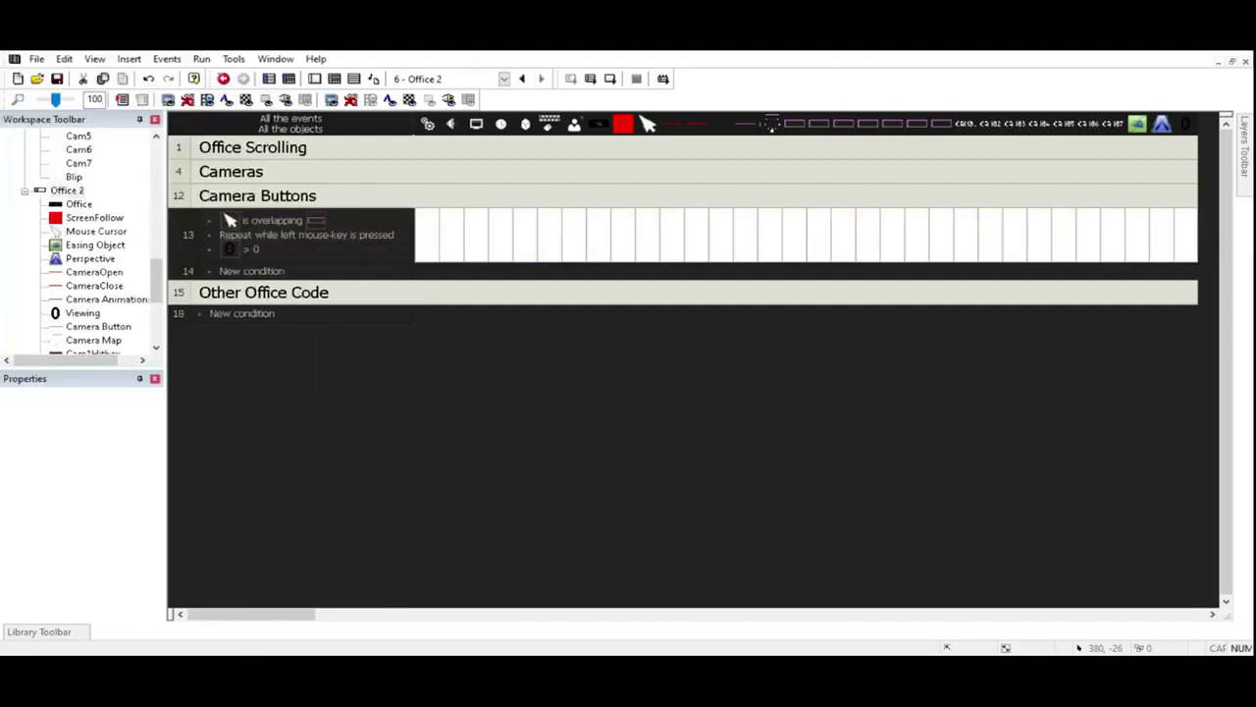
left_click(188, 234)
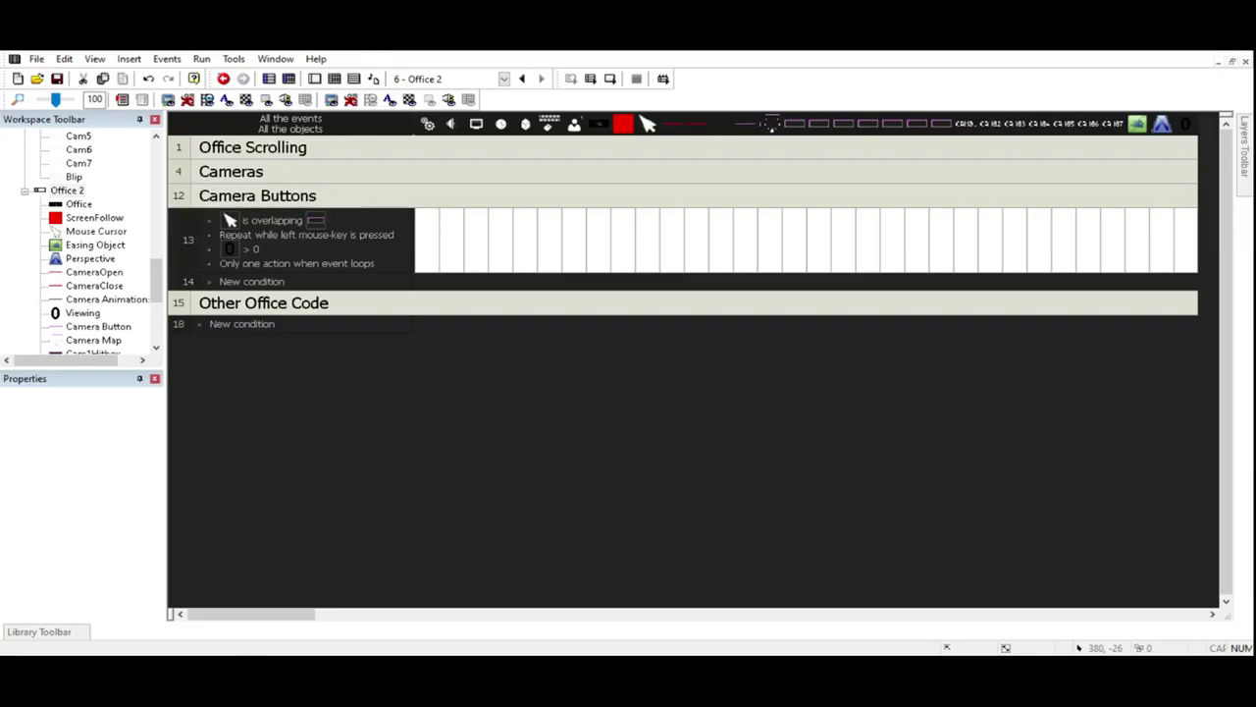
Step: Build the click events for all seven hitboxes with Viewing actions, plus hitbox actions for Viewing = 1 to 7 and <> 1 to 7
left_click(187, 240)
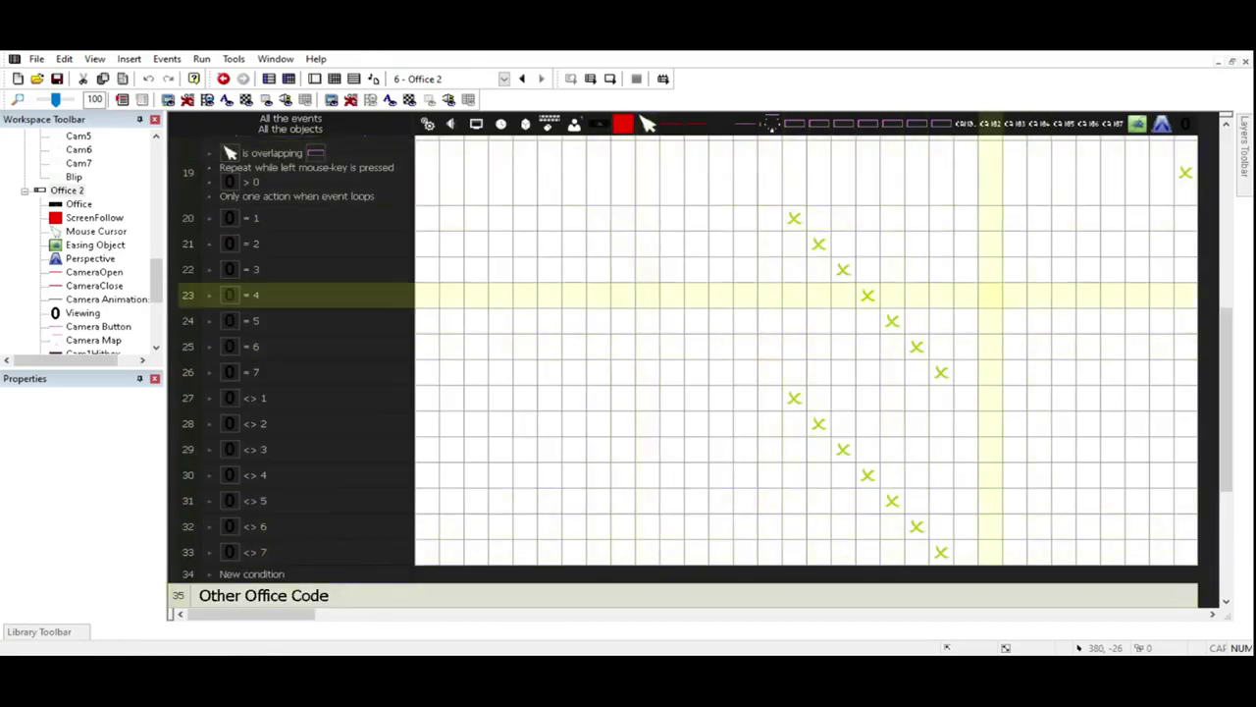
mouse_move(1227, 399)
left_mouse_down()
mouse_move(1227, 282)
mouse_move(1227, 388)
left_mouse_up()
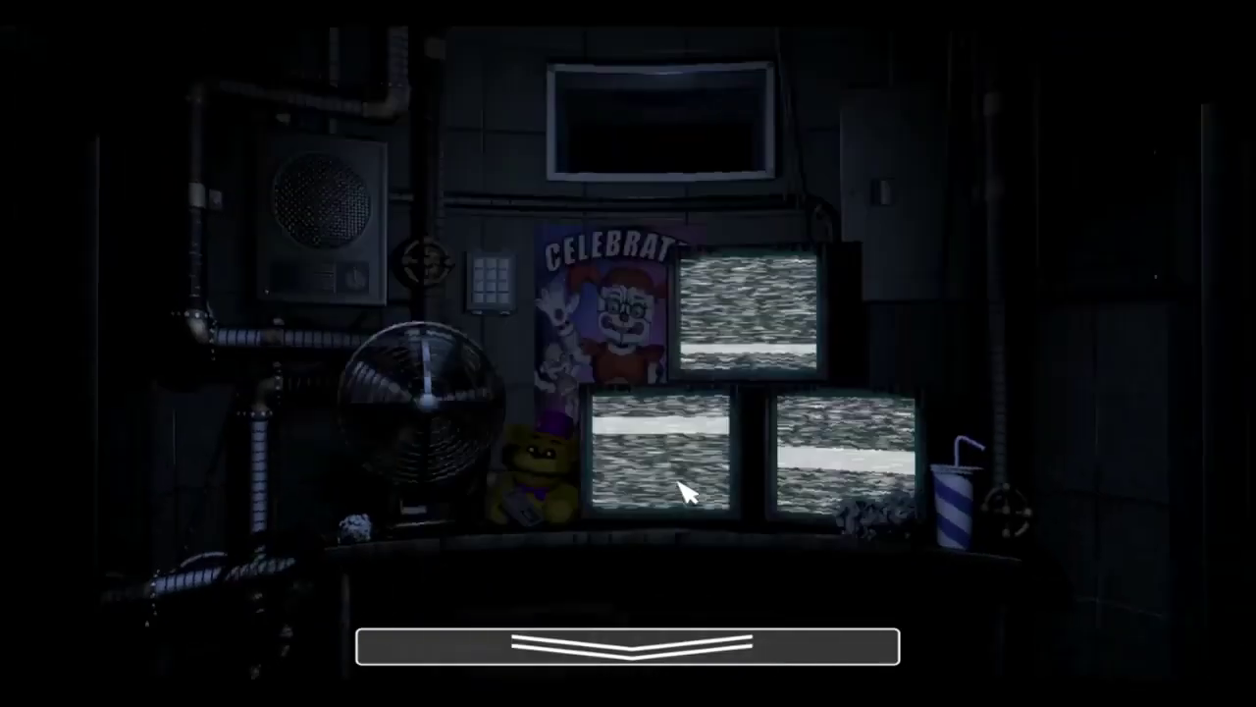
Step: Run the Office 2 frame and switch between CAM03, CAM06, CAM04, CAM02 and CAM01 to test the buttons
mouse_move(599, 652)
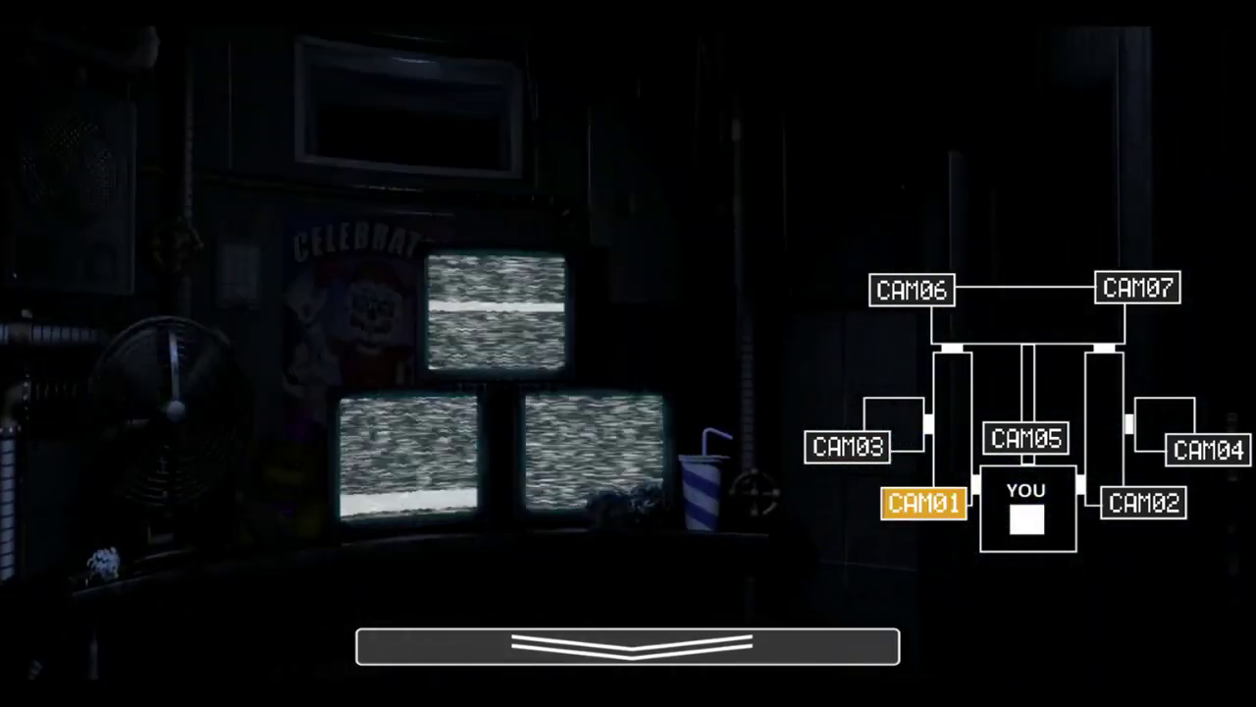
left_click(848, 447)
left_click(923, 294)
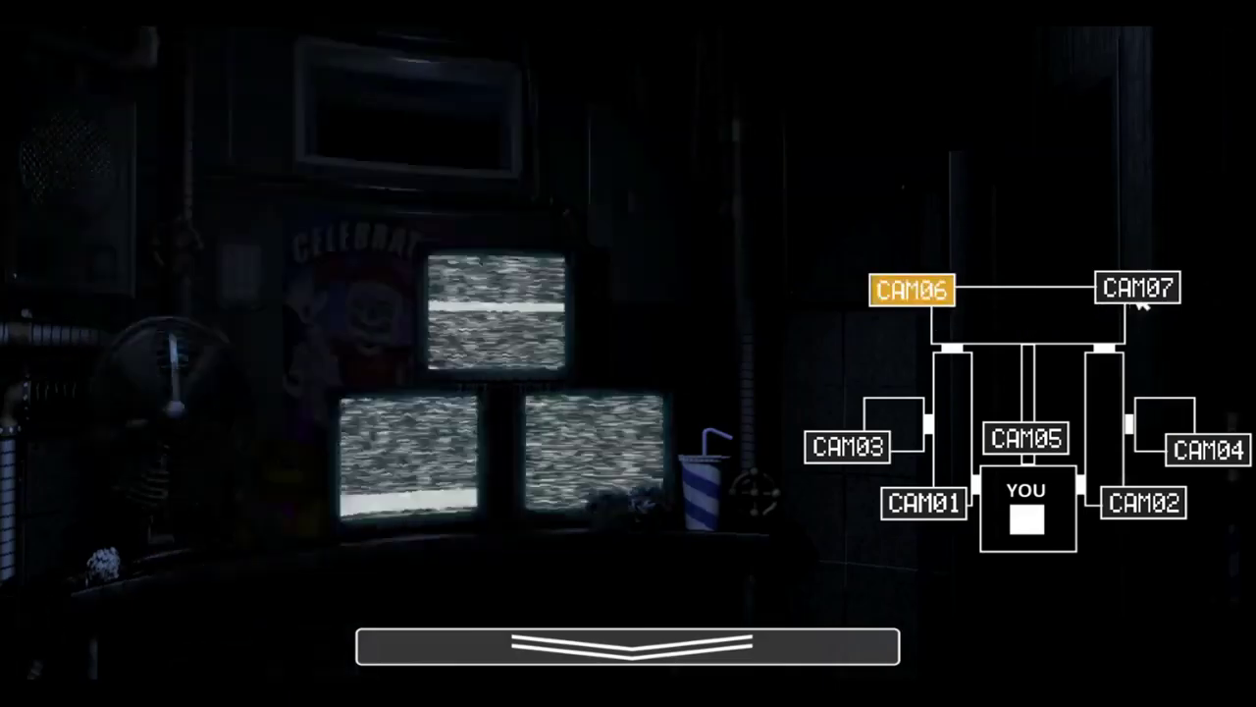
left_click(1177, 448)
left_click(1143, 503)
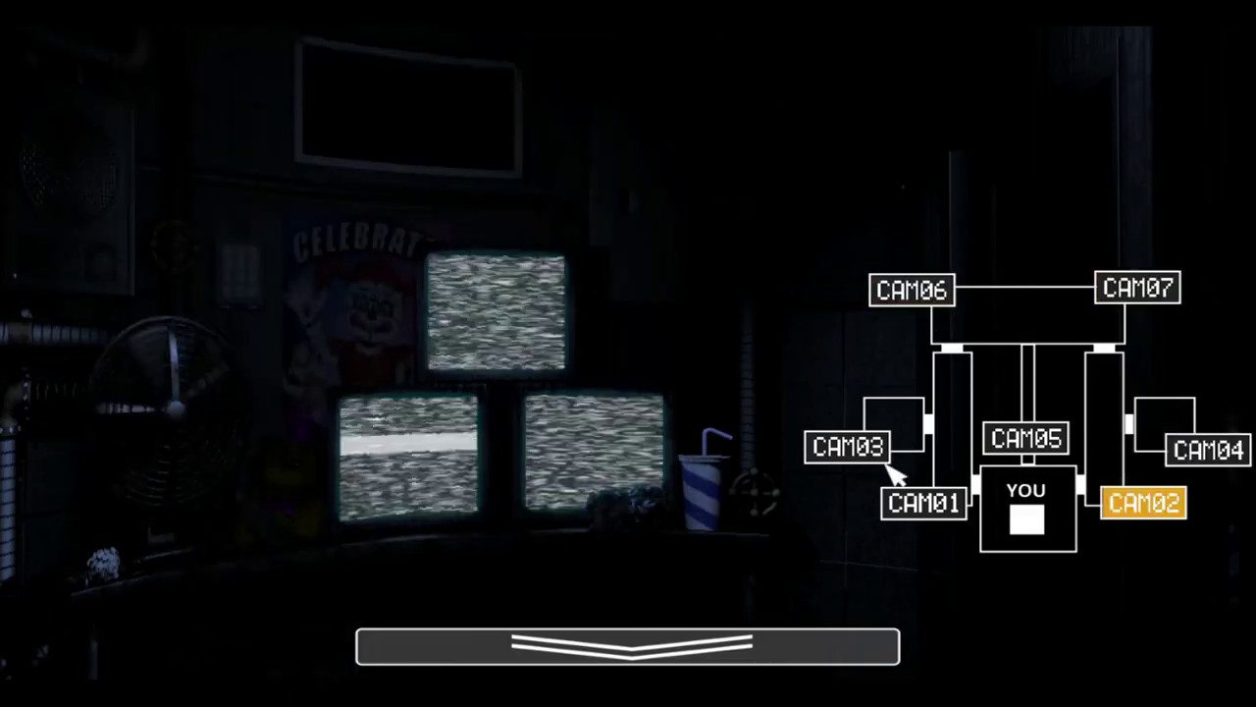
left_click(905, 498)
left_click(884, 449)
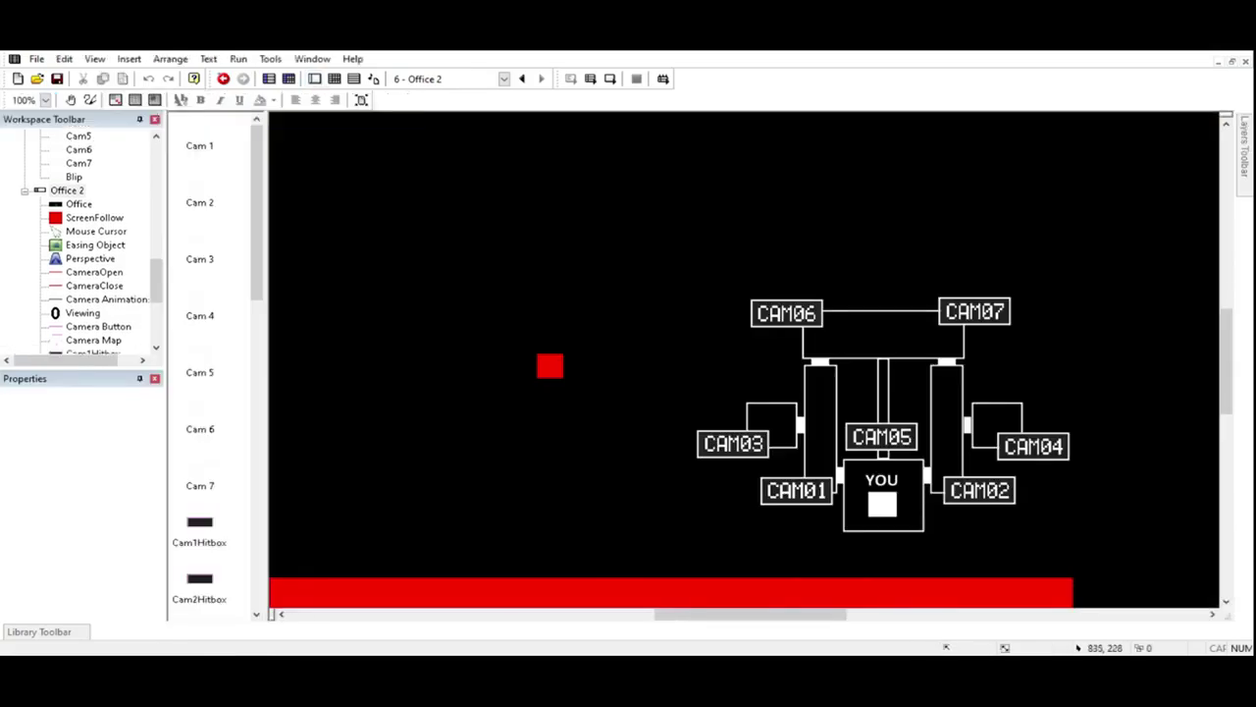
Step: Check the Mouse Cursor's placement and runtime options in the Office 2 frame, and return to the events
left_click_drag(689, 614, 603, 614)
left_click(476, 119)
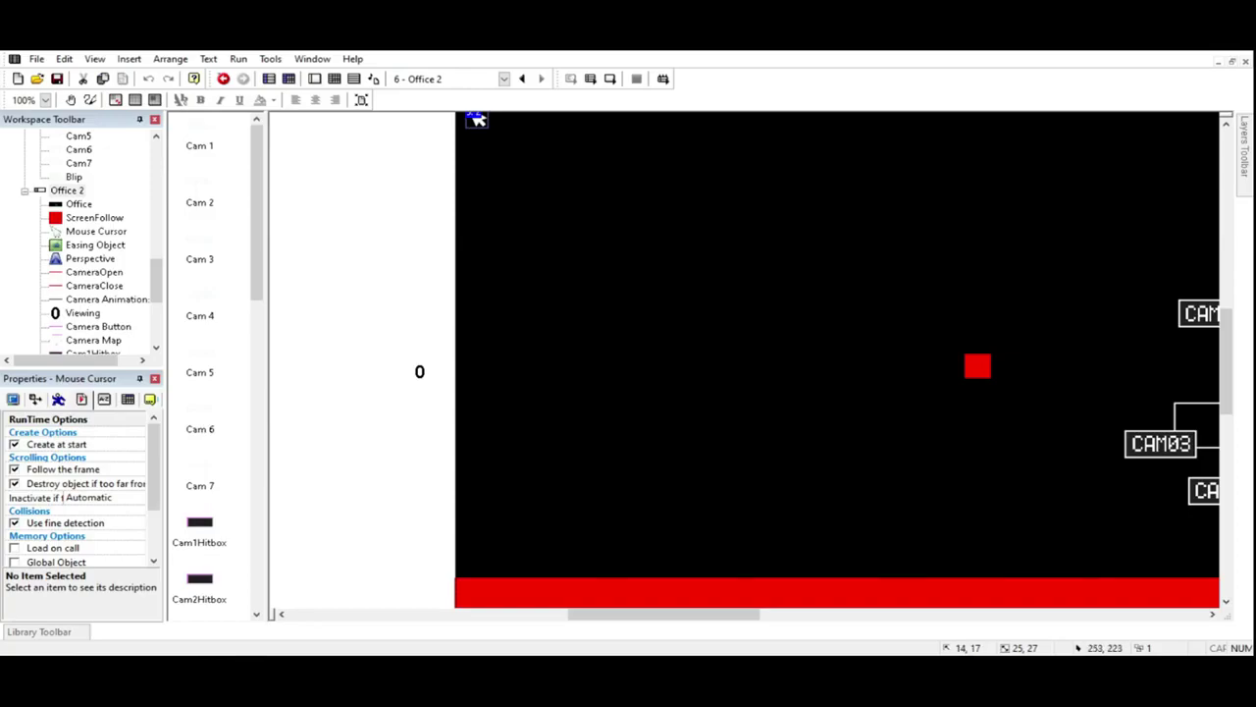
left_click(477, 119)
left_click_drag(652, 614, 748, 614)
left_click(335, 78)
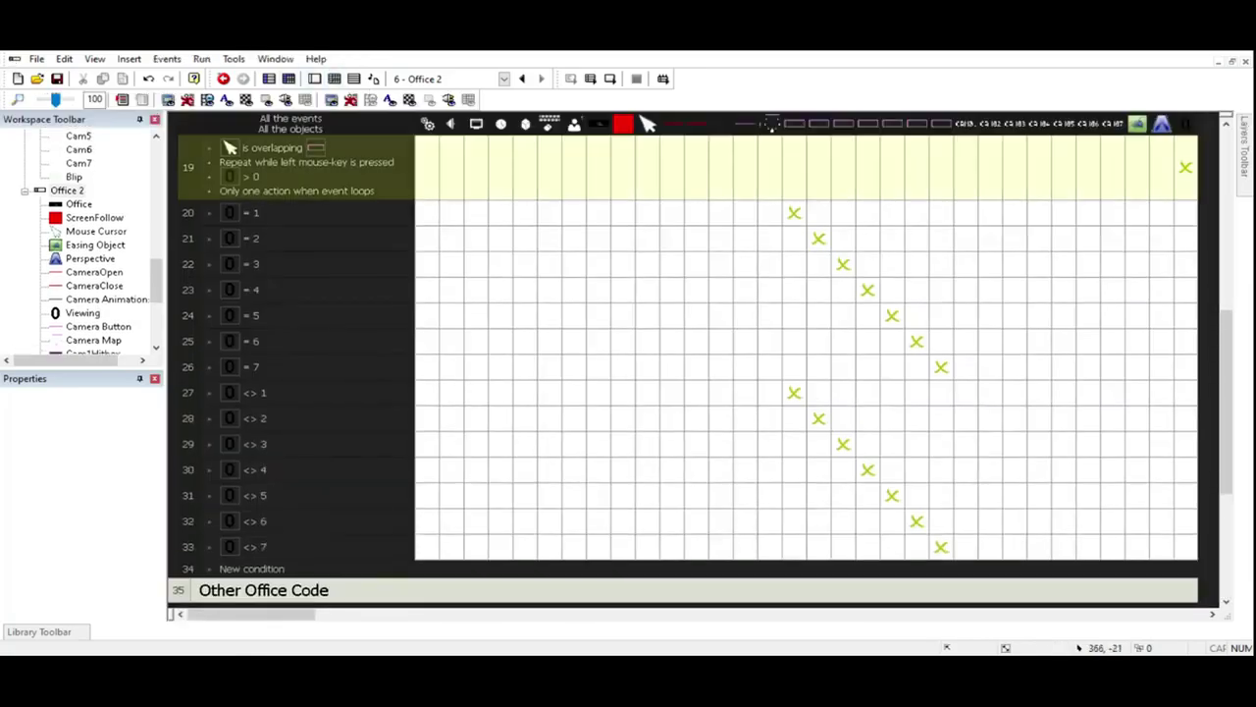
Step: Add a Viewing = 0 condition to the Always event in Office Scrolling and save the project
scroll(1226, 403, "up", 5)
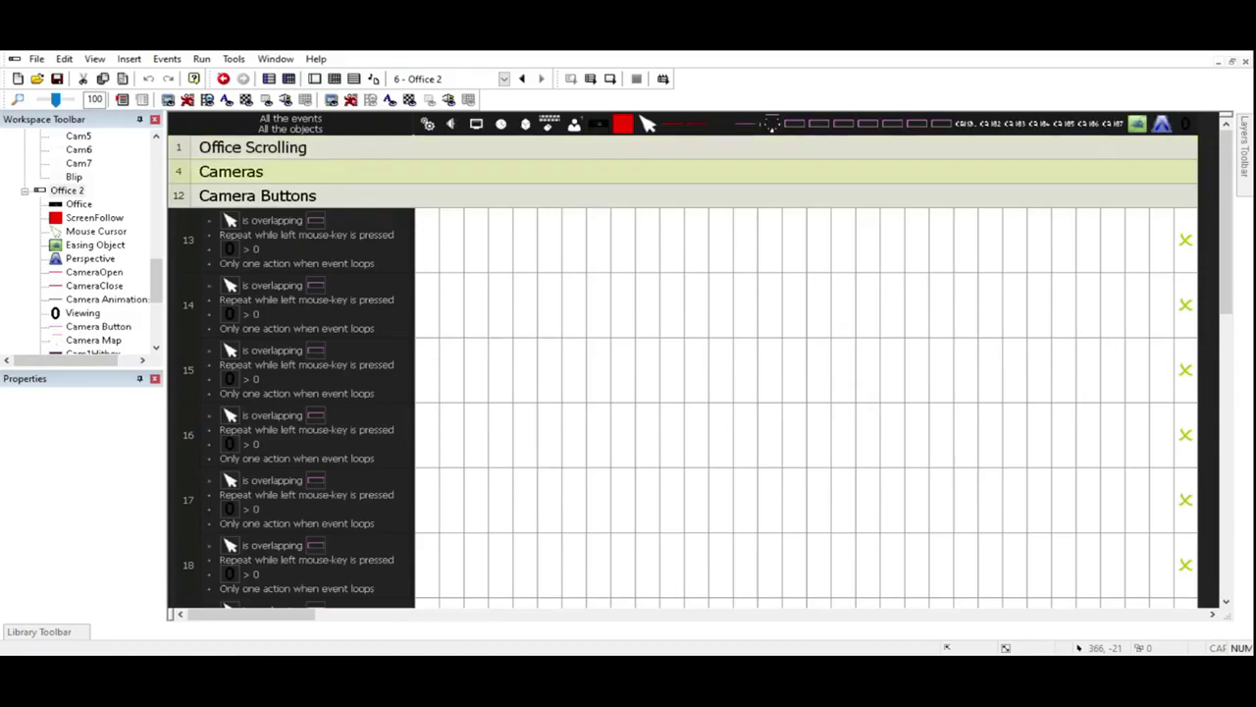
double_click(257, 196)
double_click(253, 148)
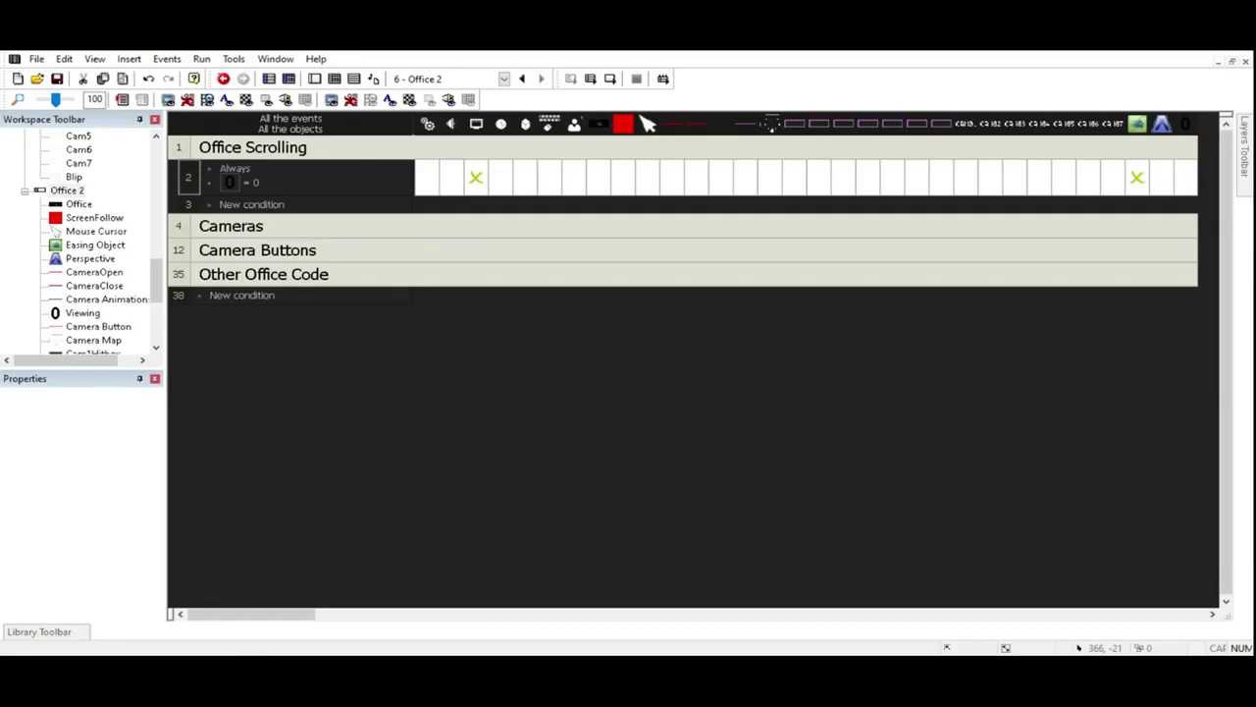
key("ctrl+s")
Step: Run the frame and cycle through CAM01 to CAM07 in both directions to test switching with the office scrolling locked
left_click(611, 79)
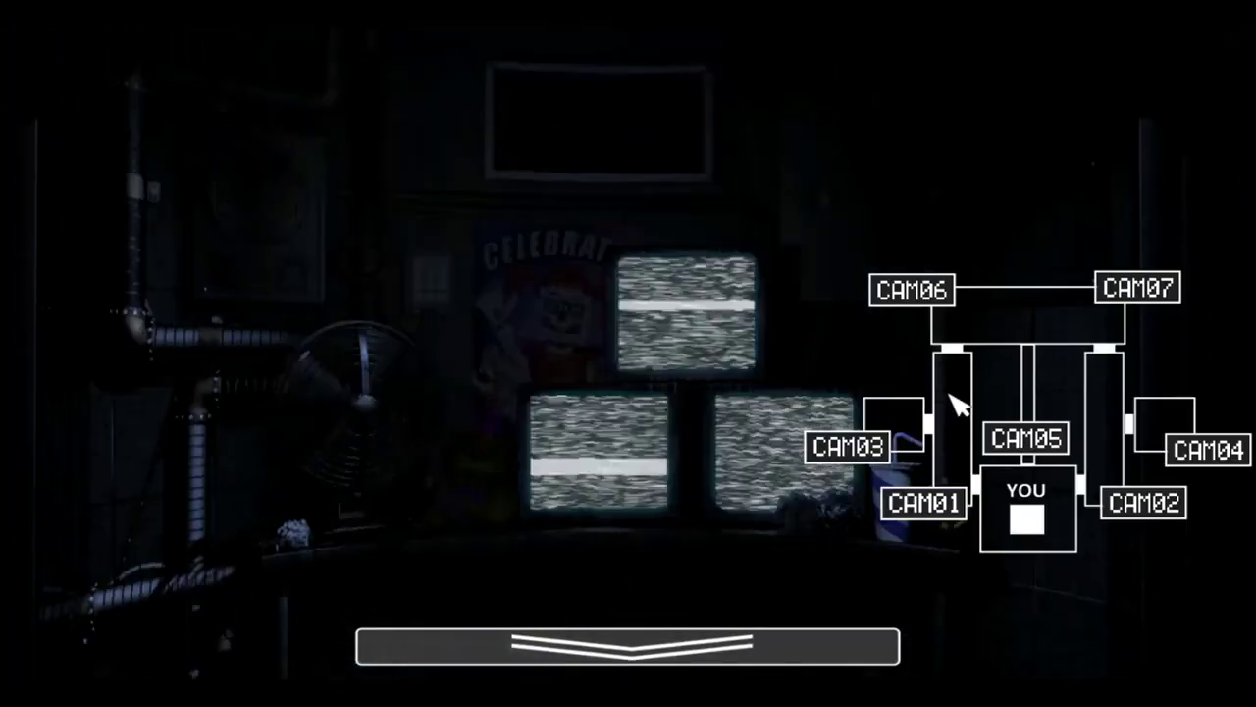
left_click(852, 444)
left_click(911, 289)
left_click(1015, 437)
left_click(1145, 287)
left_click(1207, 447)
left_click(1132, 492)
left_click(1031, 434)
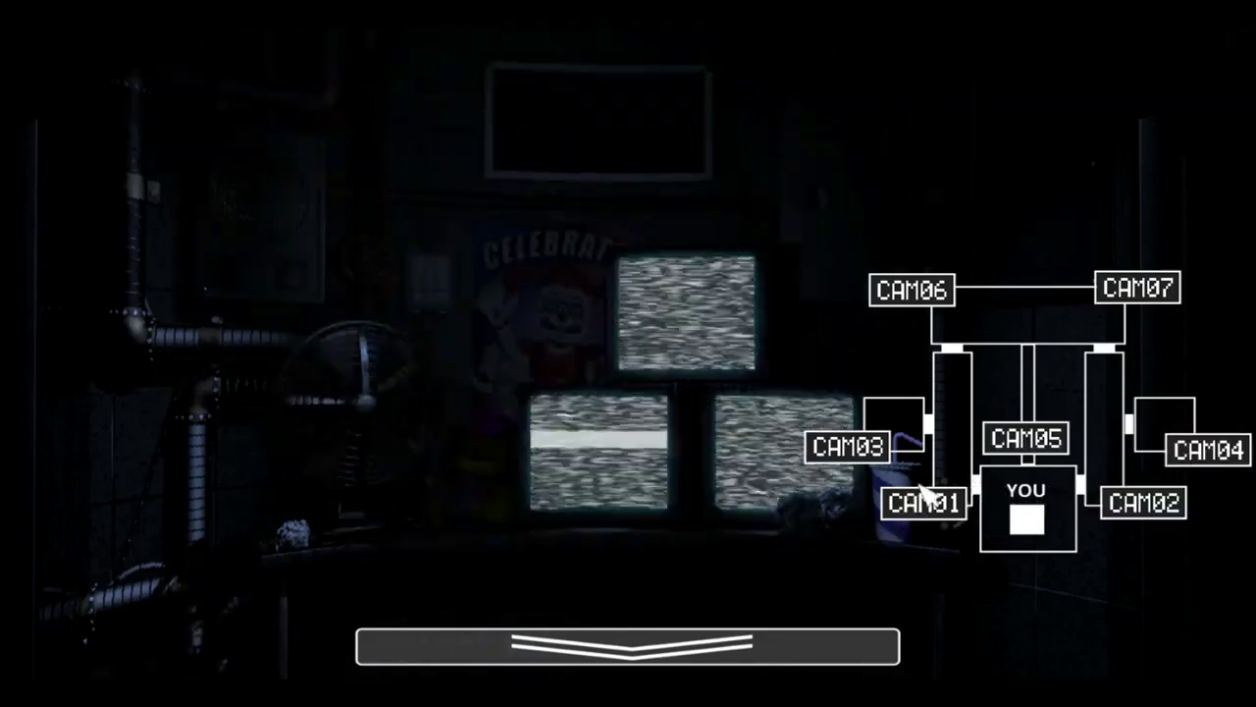
left_click(926, 503)
left_click(1124, 500)
left_click(1178, 454)
left_click(1057, 437)
left_click(1129, 287)
left_click(913, 290)
left_click(864, 443)
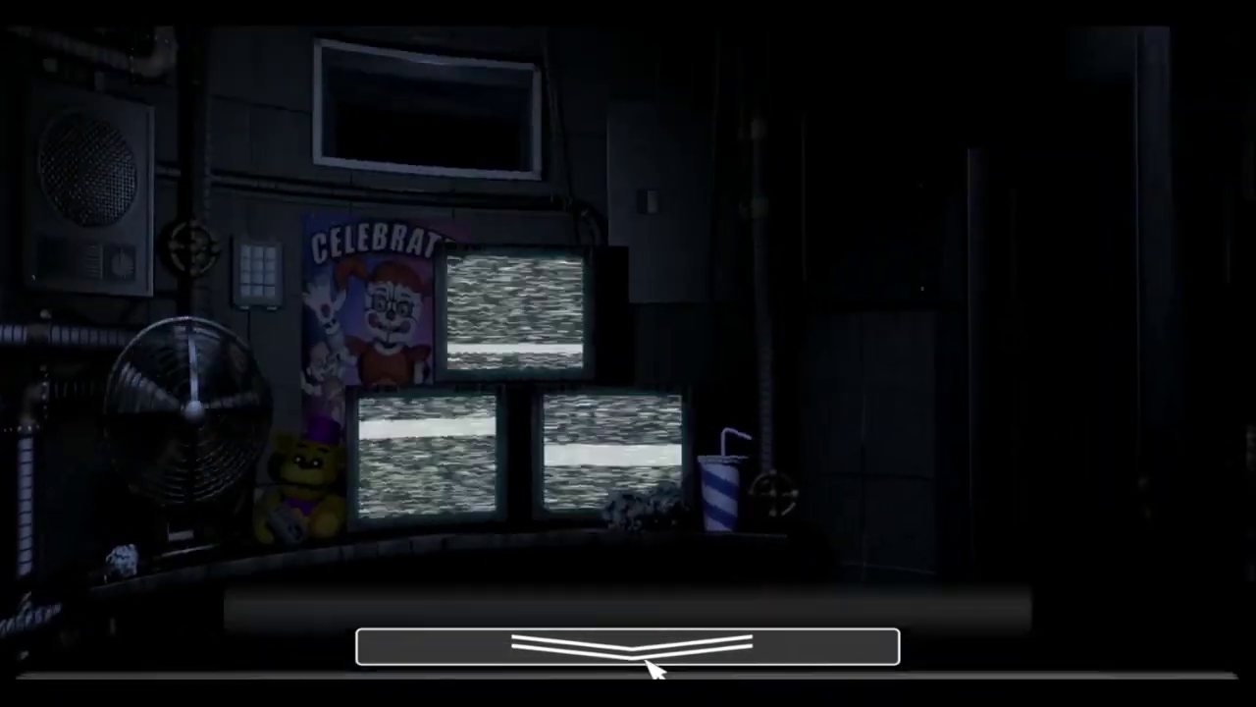
Step: Reopen the cameras with the office scrolled aside and switch to CAM06 and CAM07
mouse_move(653, 668)
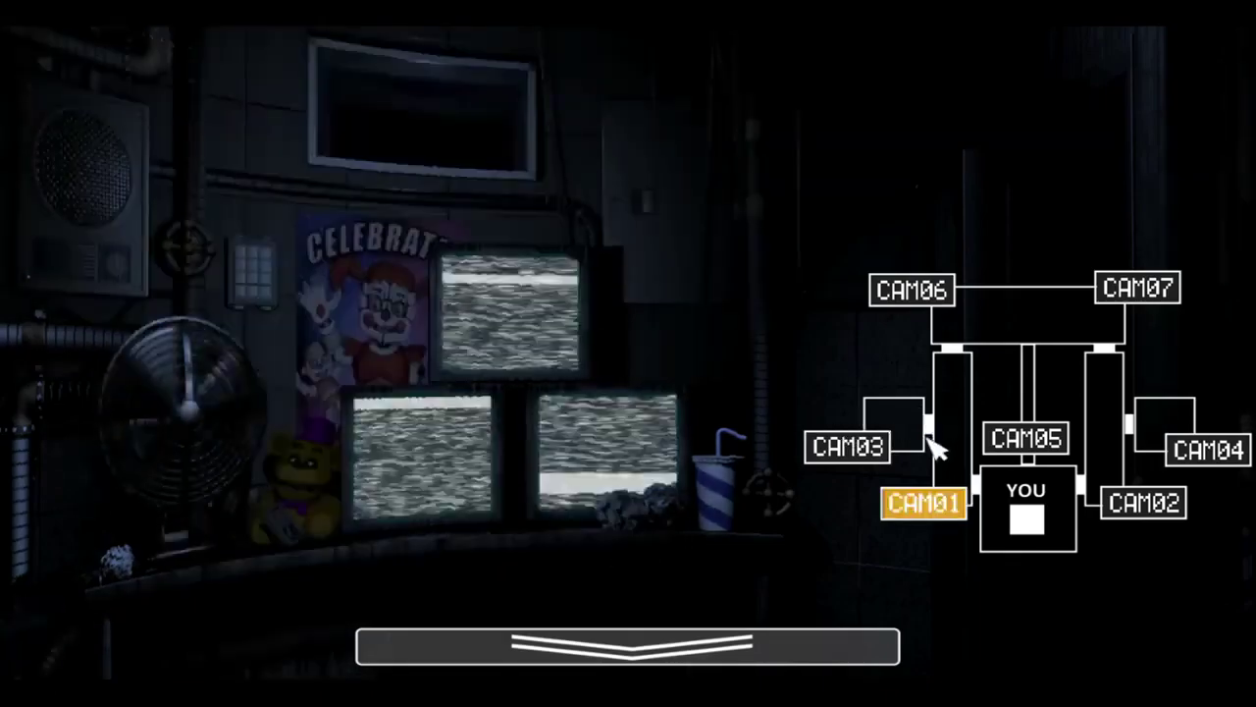
left_click(923, 289)
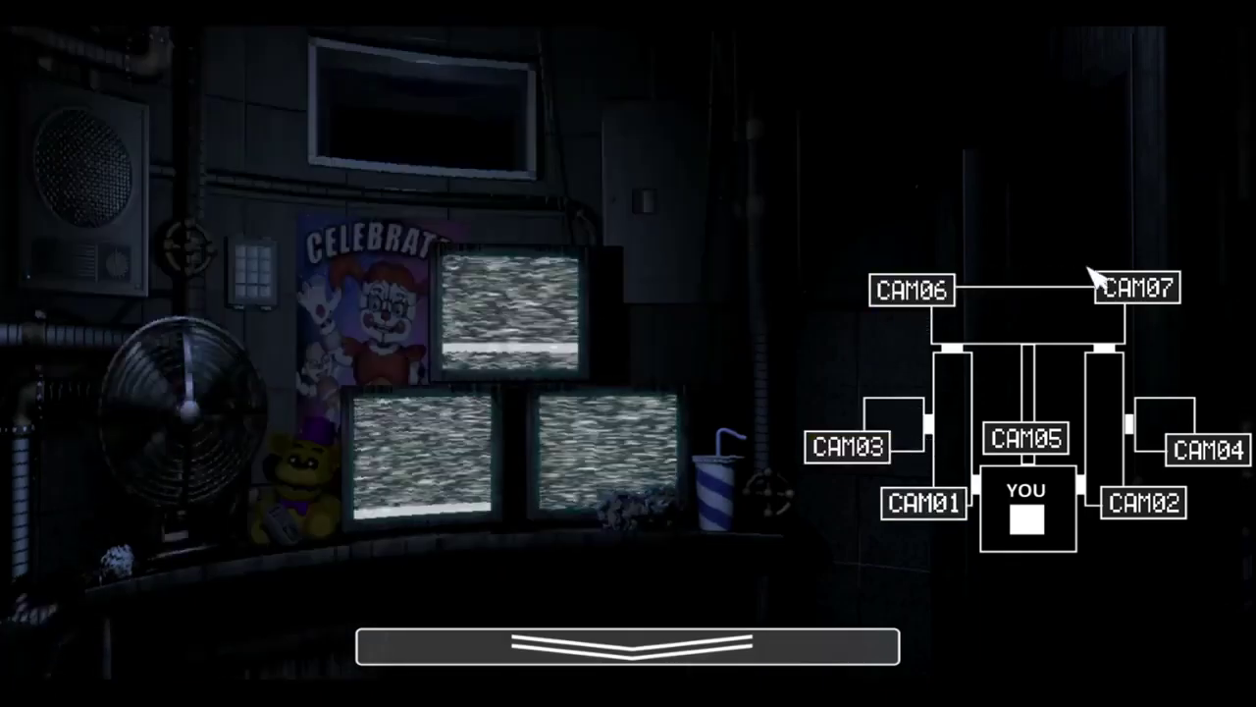
left_click(1105, 286)
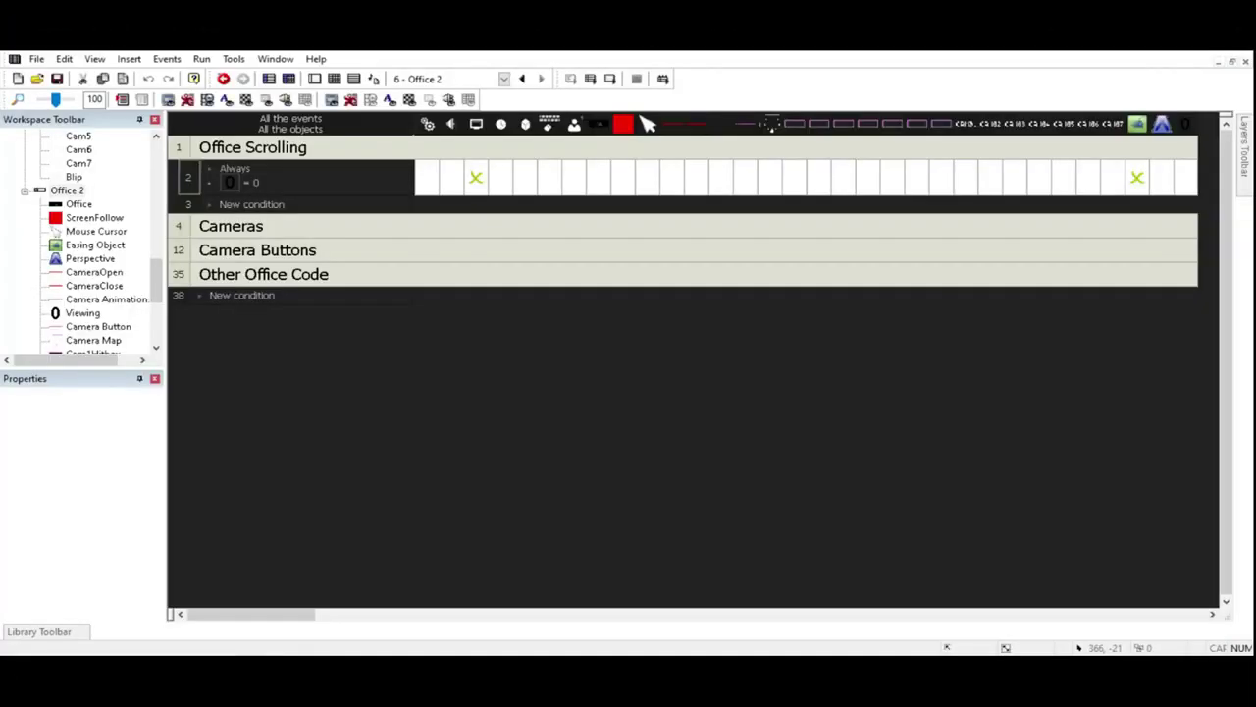
Step: Collapse Office 2's Office Scrolling group and the Camera Buttons group in the Office frame's events
double_click(253, 147)
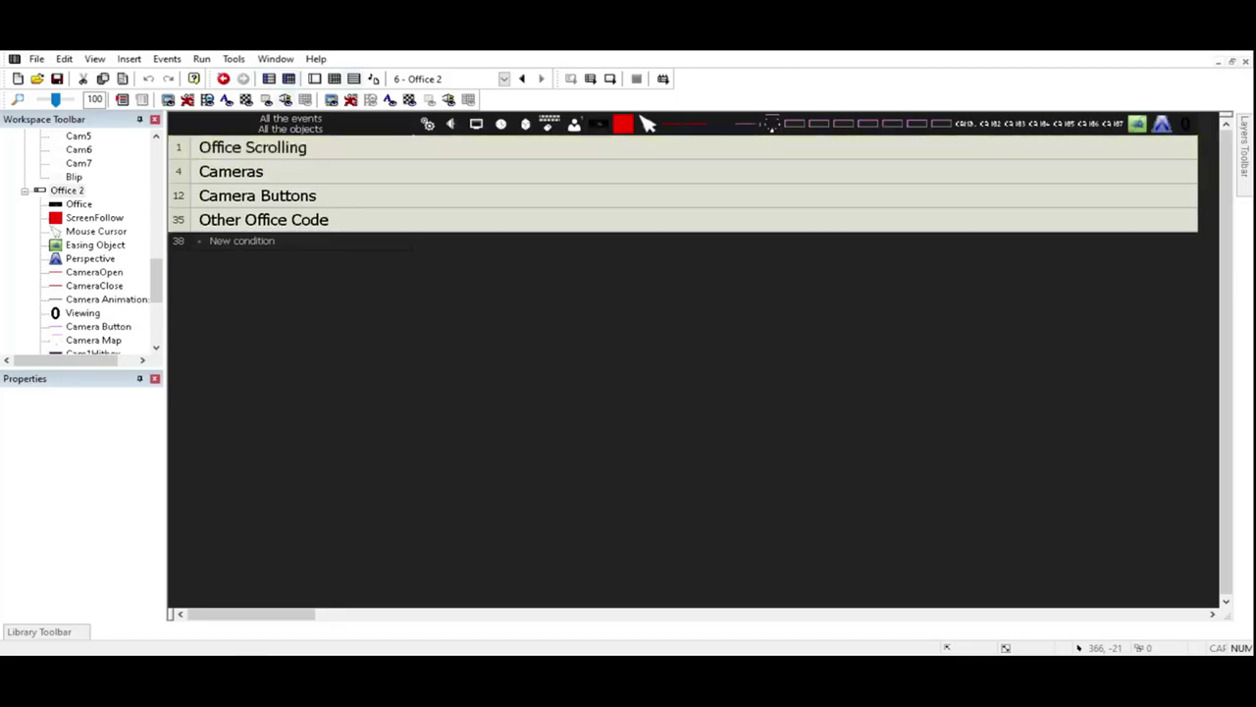
left_click(522, 79)
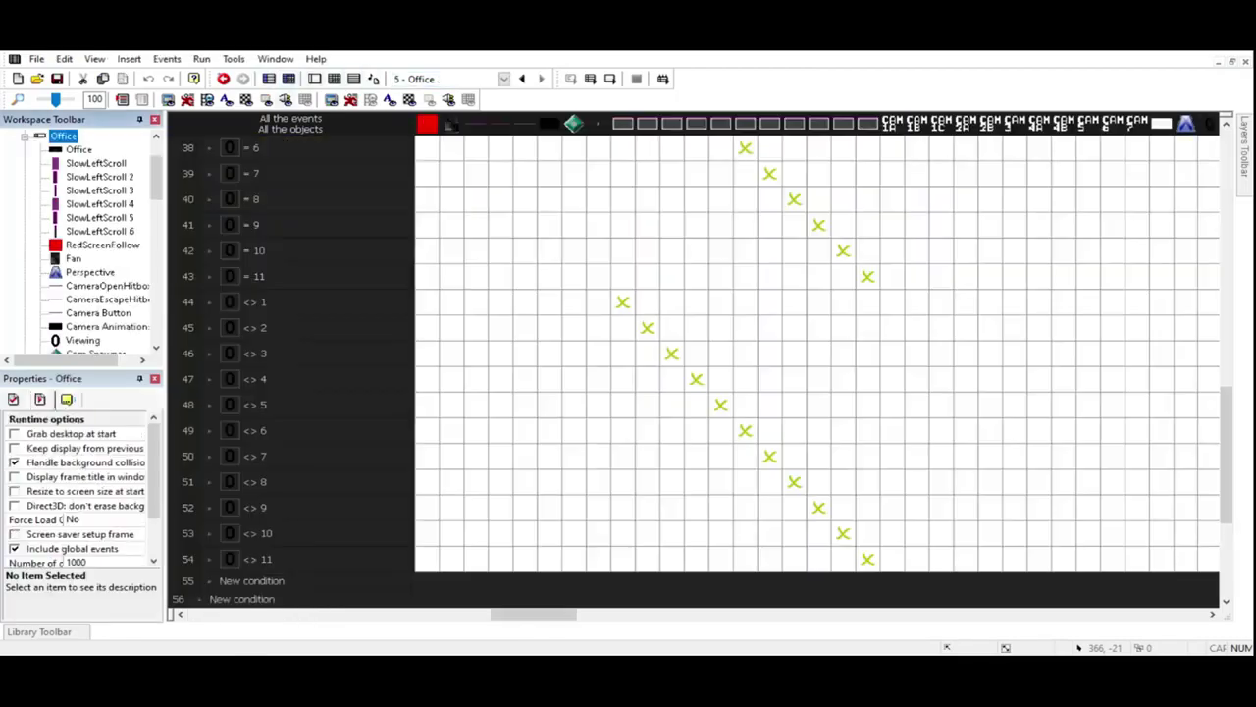
left_click_drag(1227, 432, 1226, 172)
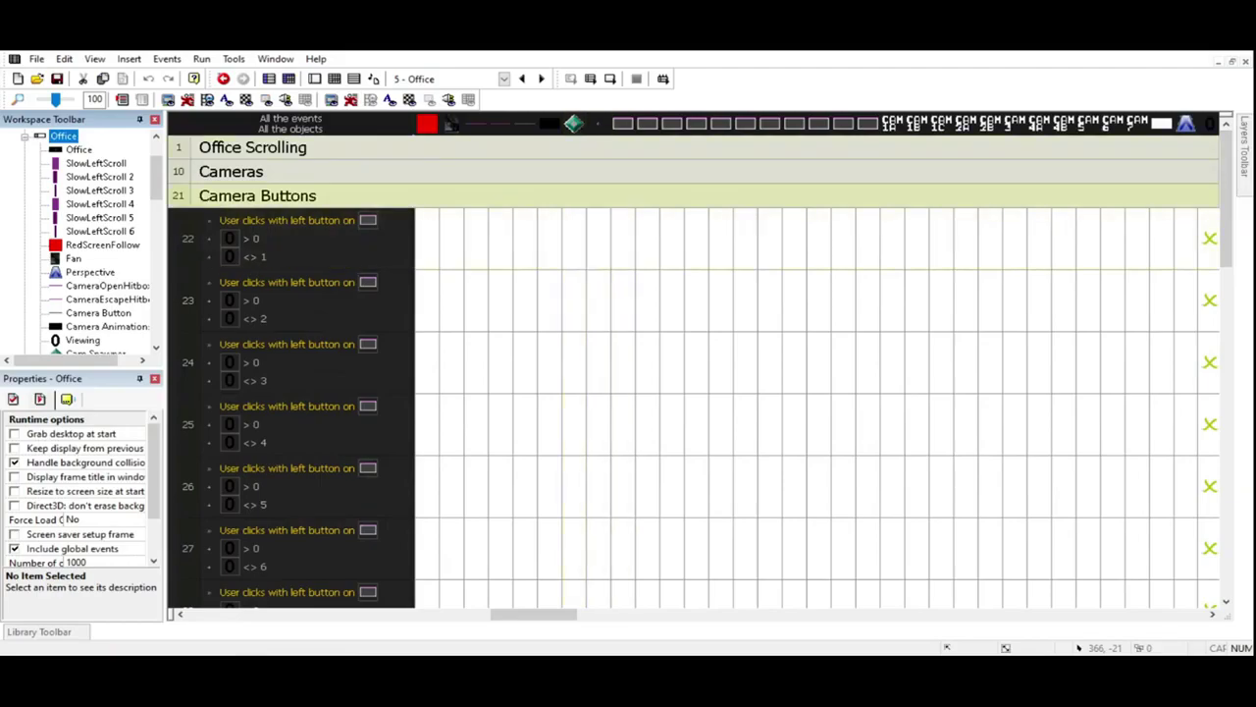
double_click(569, 196)
Step: View the Office frame's layout at 50% zoom and open the storyboard
left_click(314, 79)
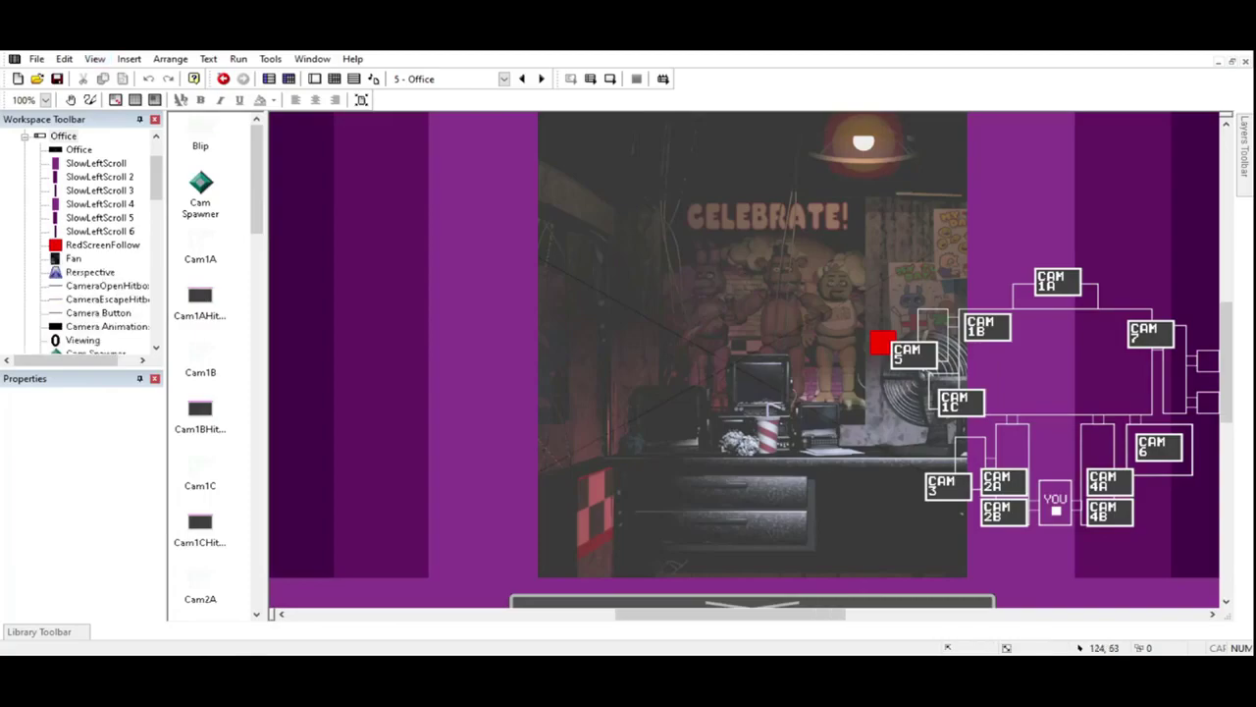
scroll(854, 393, "down", 1, "ctrl")
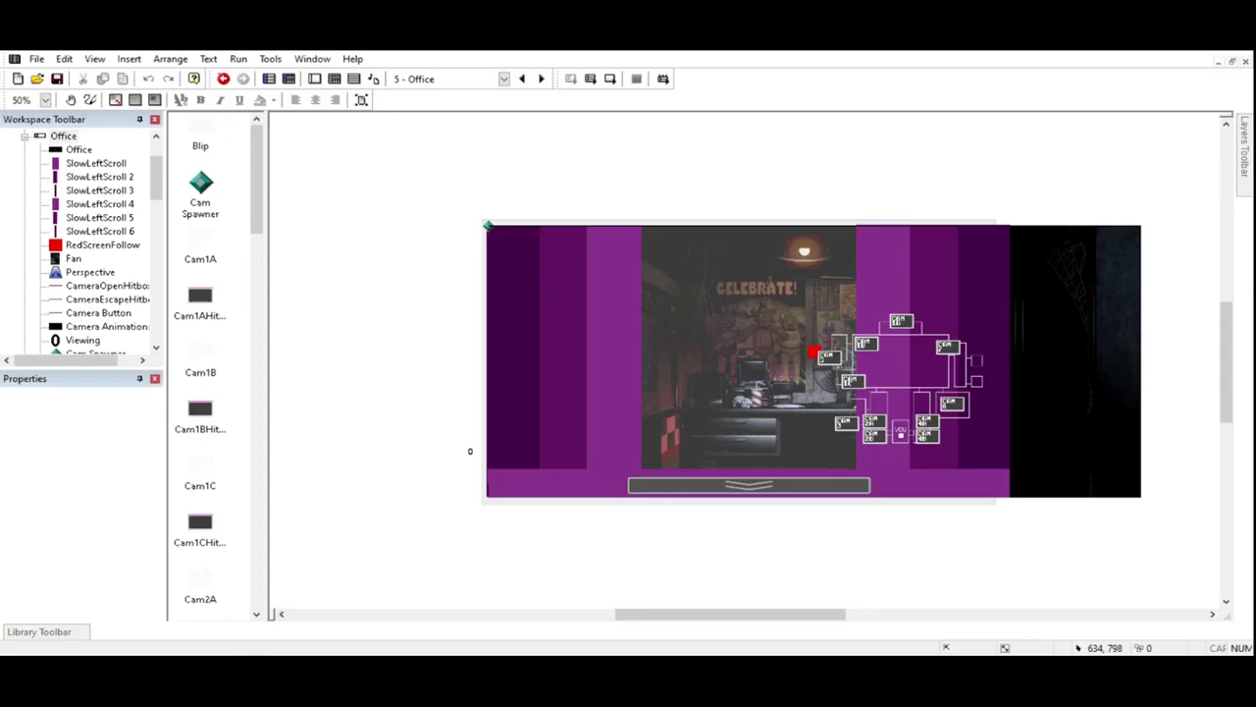
left_click(270, 78)
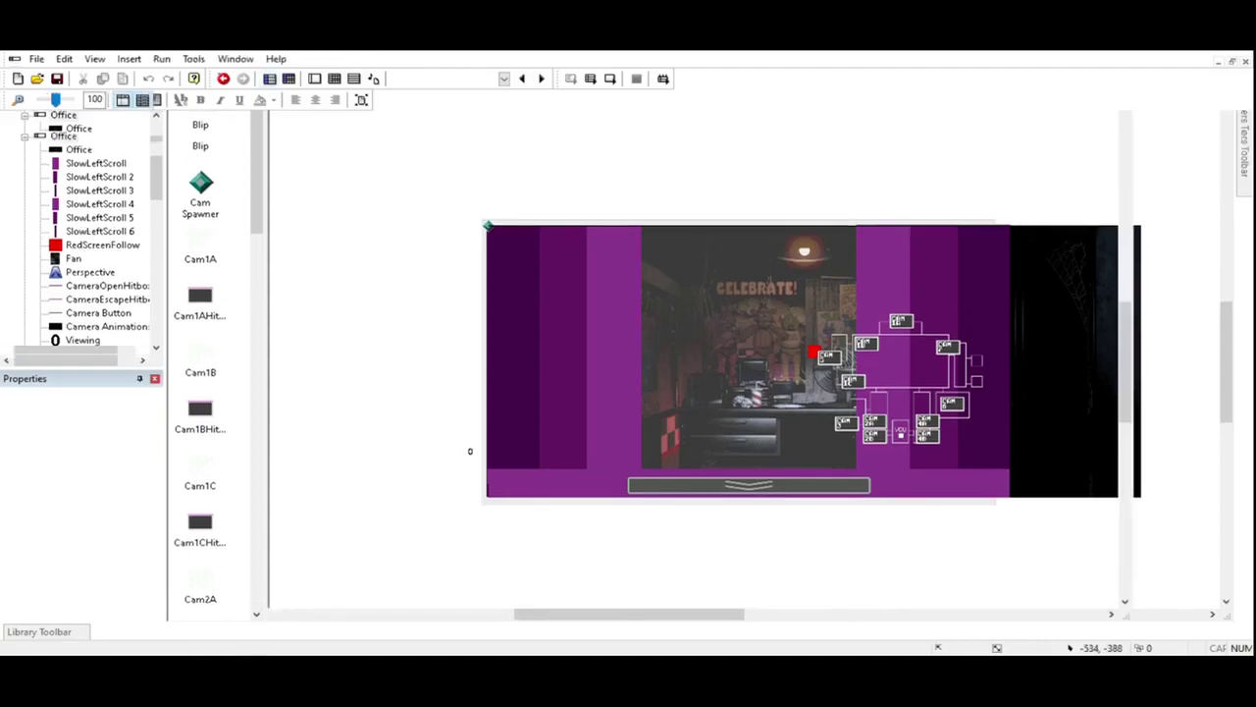